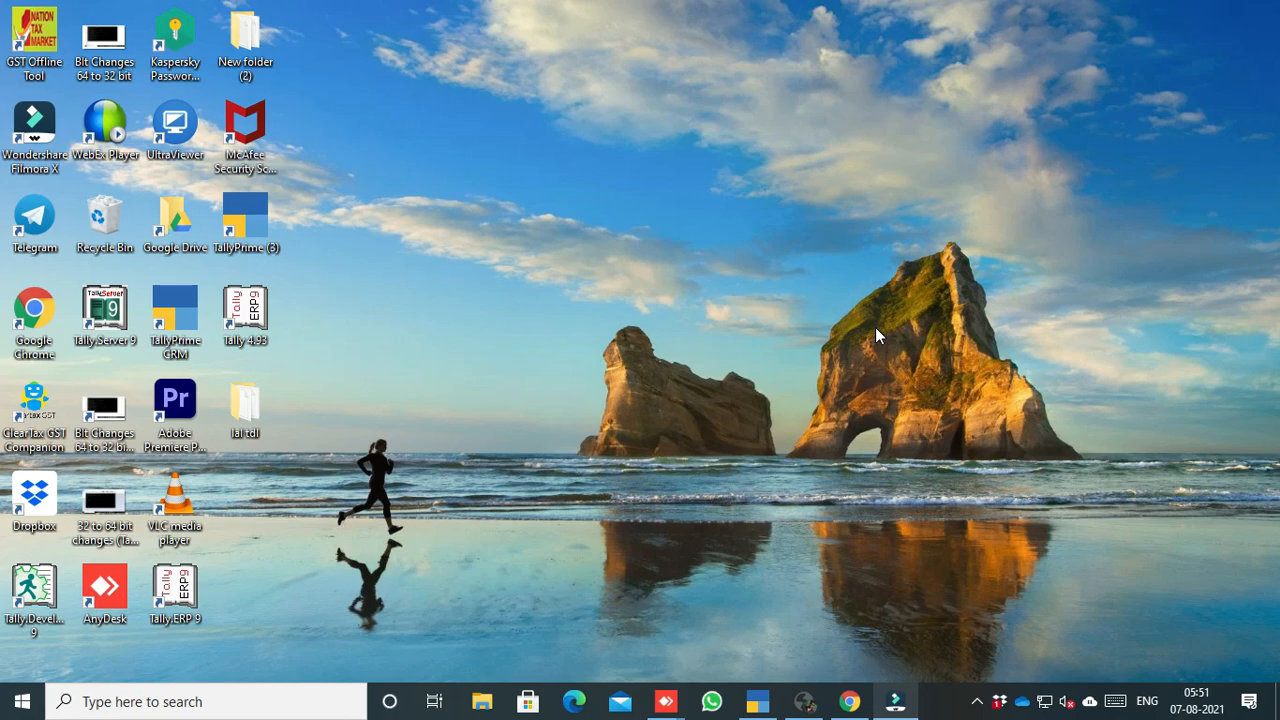
# Switch to TallyPrime and view the August vouchers in the Sales Register, returning to the Gateway of Tally
pyautogui.click(757, 701)
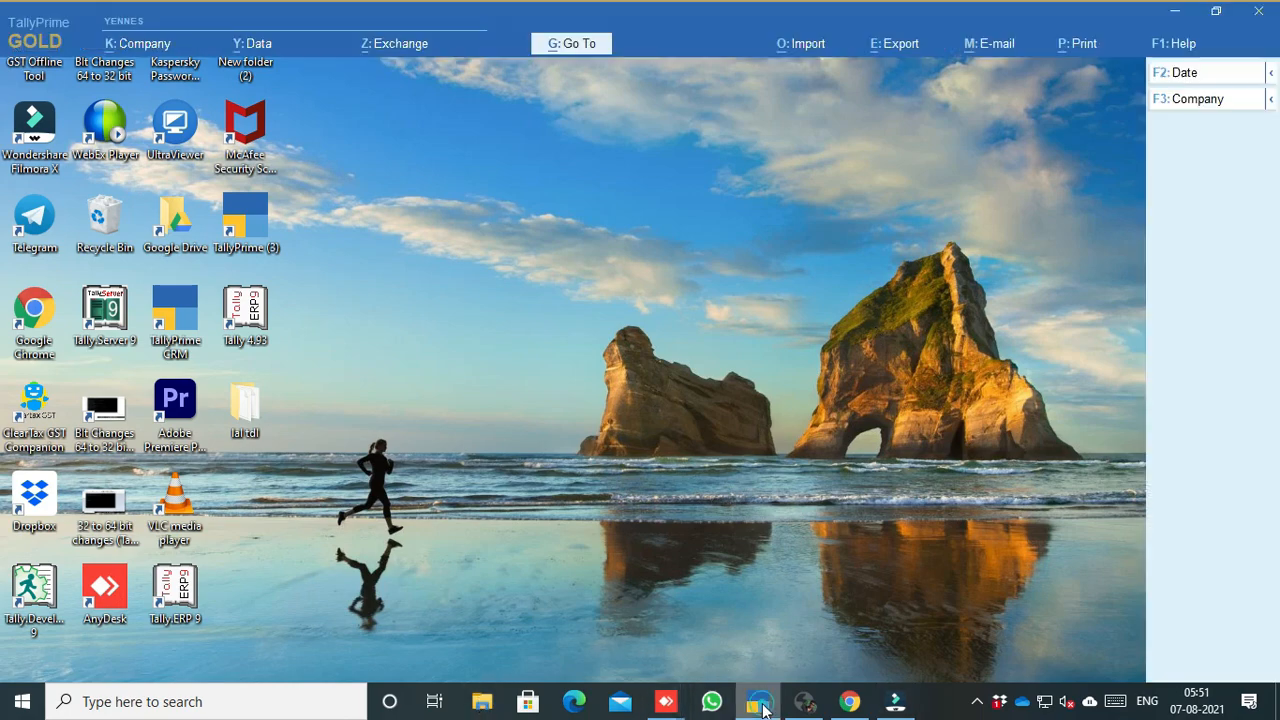
pyautogui.press('d')
pyautogui.press('a')
pyautogui.press('s')
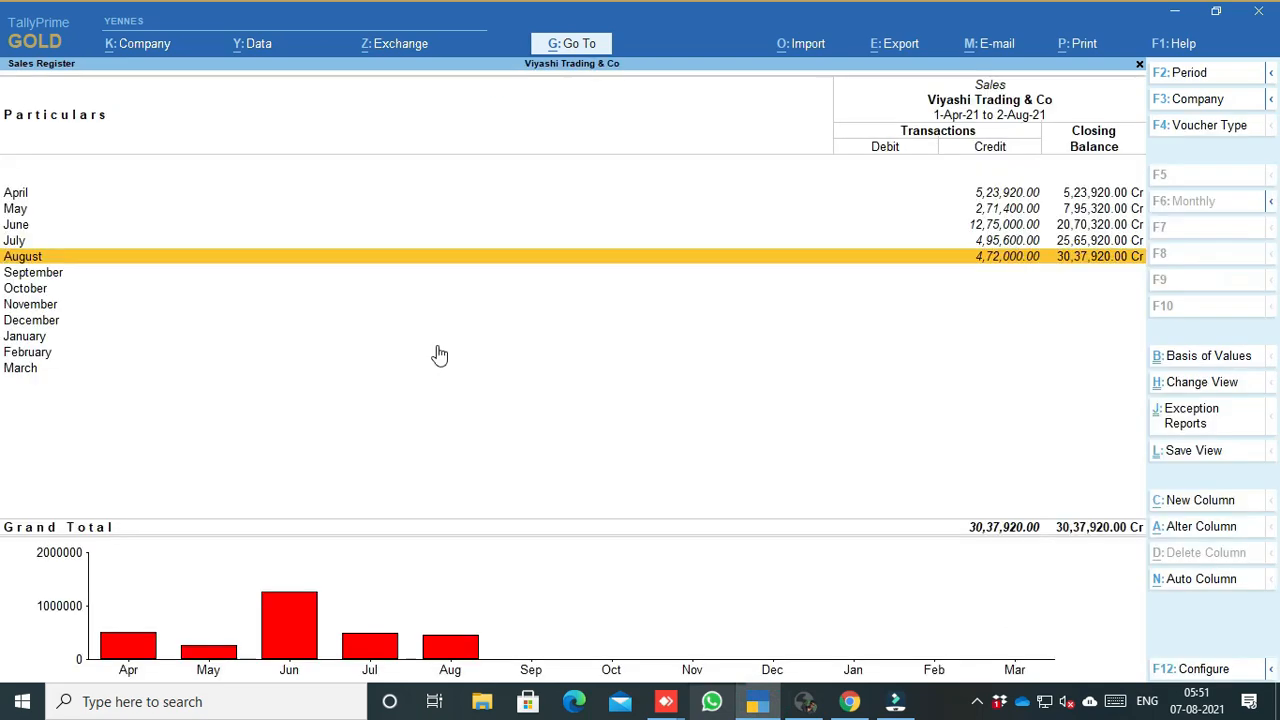
pyautogui.press('Return')
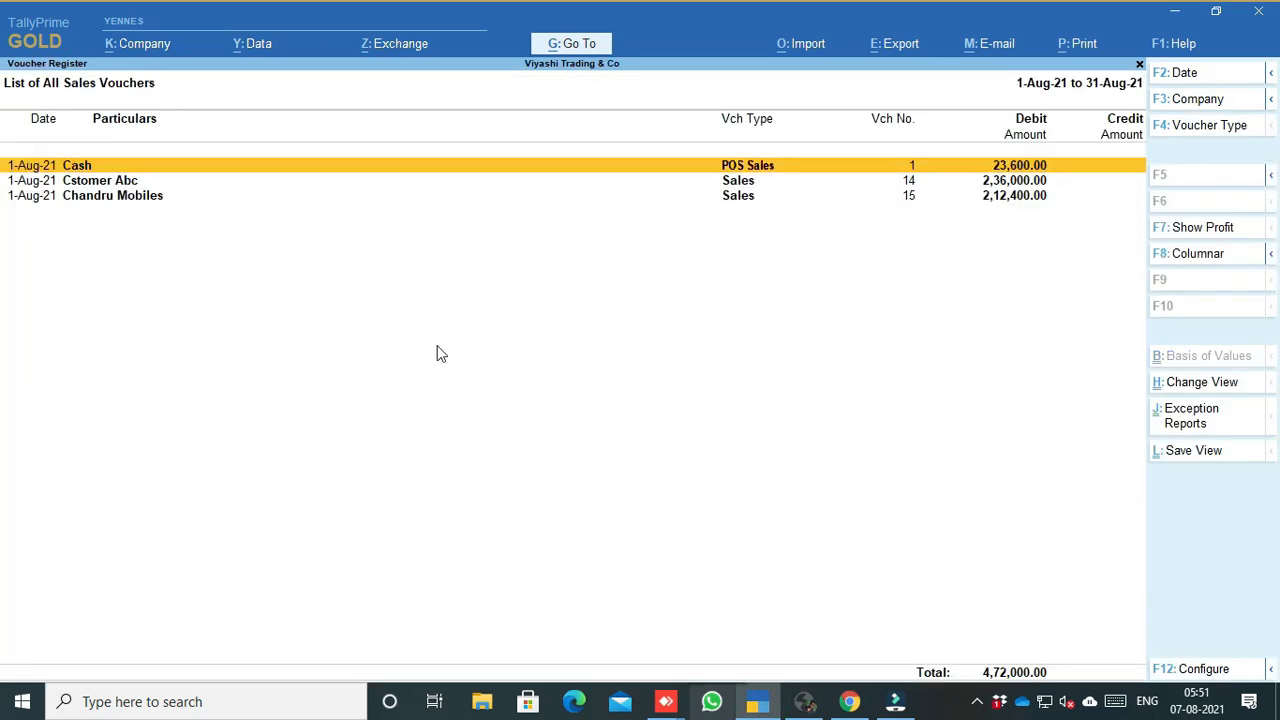
pyautogui.press('Escape')
pyautogui.press('Escape')
pyautogui.press('Escape')
pyautogui.press('Escape')
pyautogui.press('Escape')
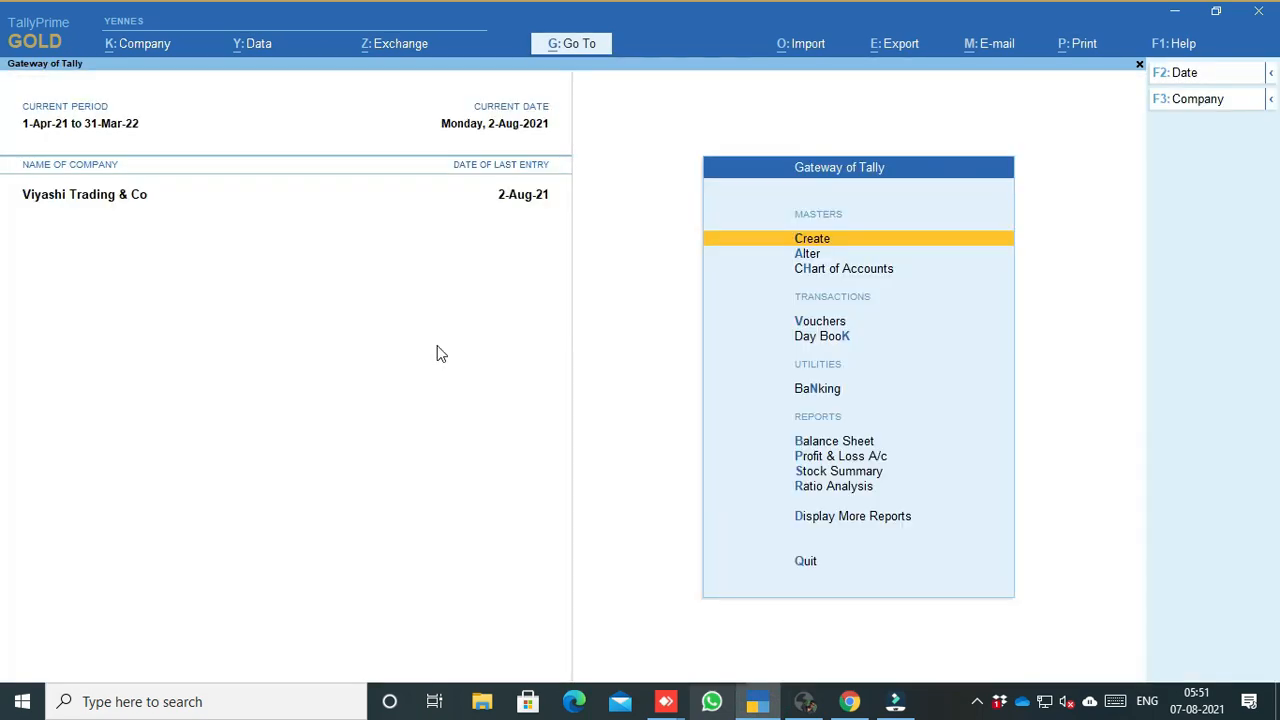
# Open sales voucher no. 15 of Chandru Mobiles from the August vouchers in the Sales Register
pyautogui.press('d')
pyautogui.press('a')
pyautogui.press('s')
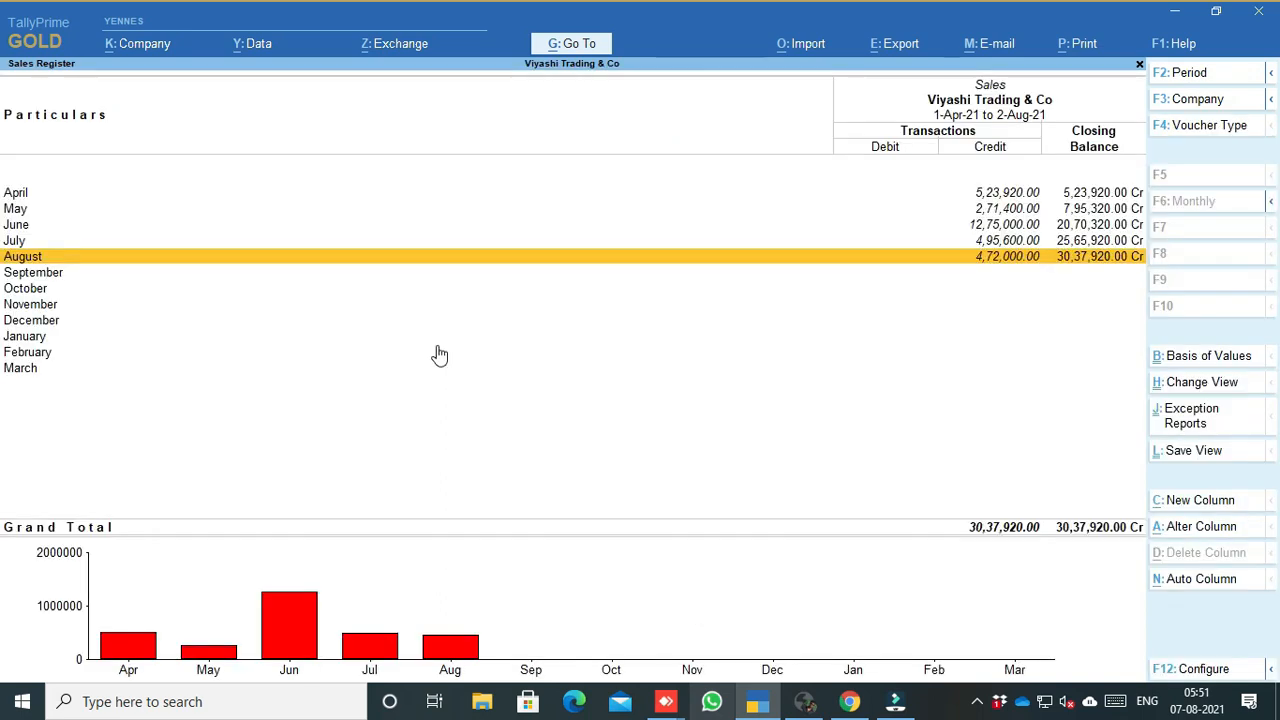
pyautogui.press('Return')
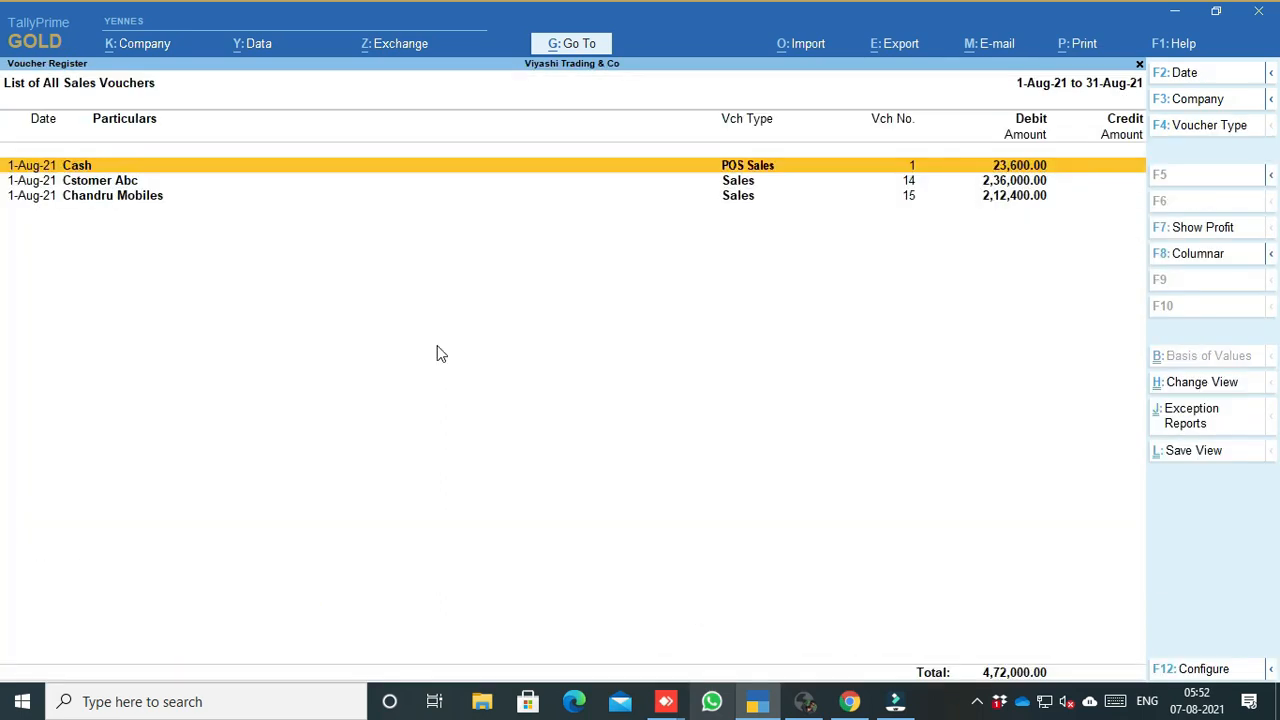
pyautogui.press('Escape')
pyautogui.press('Return')
pyautogui.press('Down')
pyautogui.press('Down')
pyautogui.press('Return')
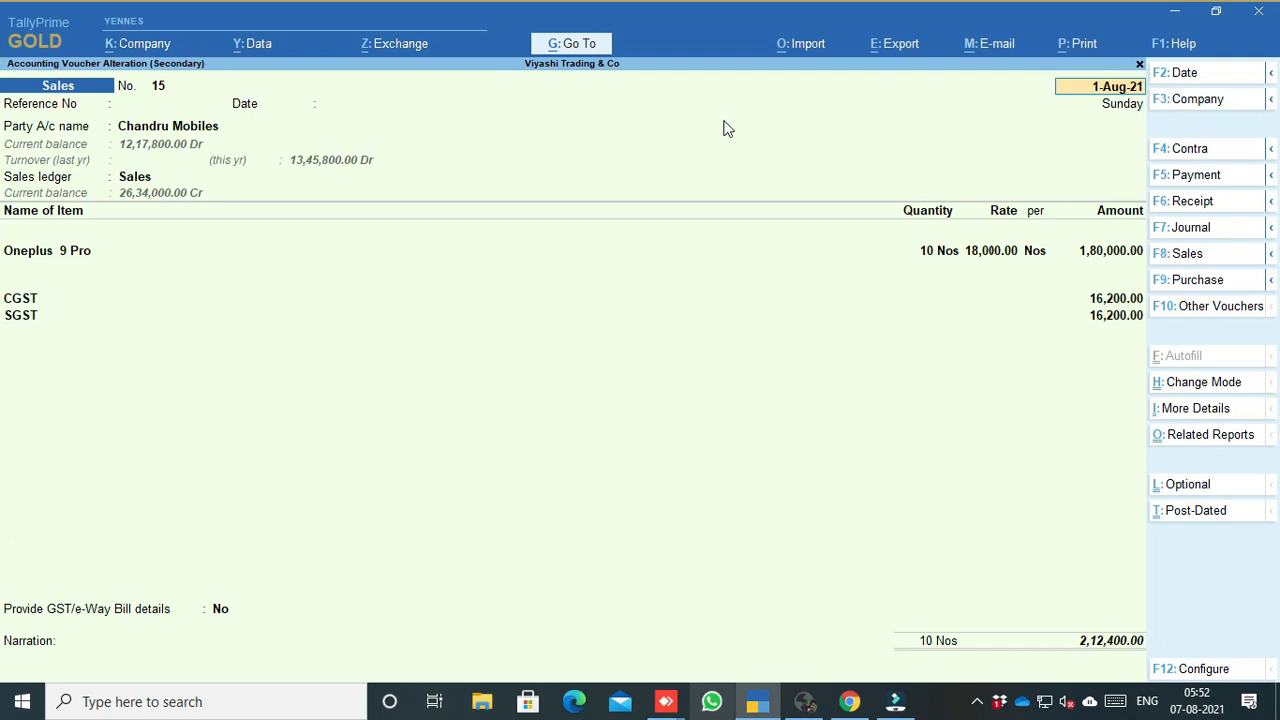
# Start printing the current voucher and set the number of copies to 1 with Original as the type of copy
pyautogui.click(1083, 46)
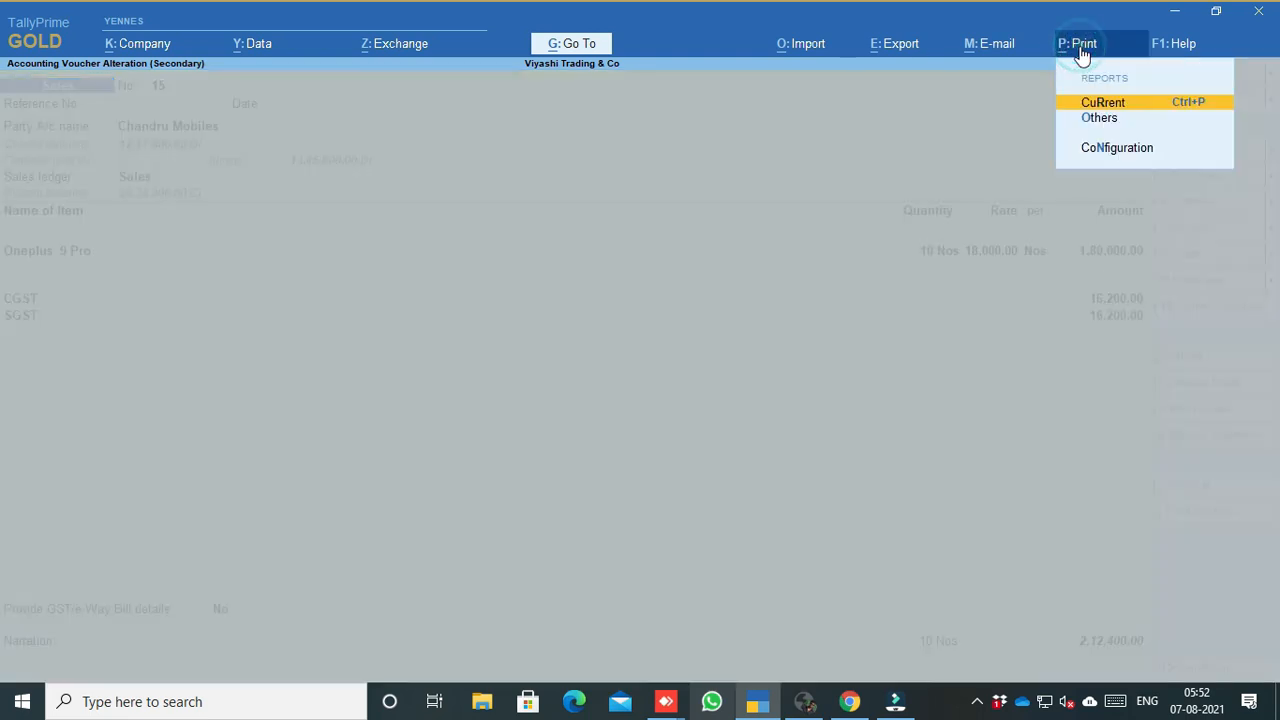
pyautogui.click(1104, 104)
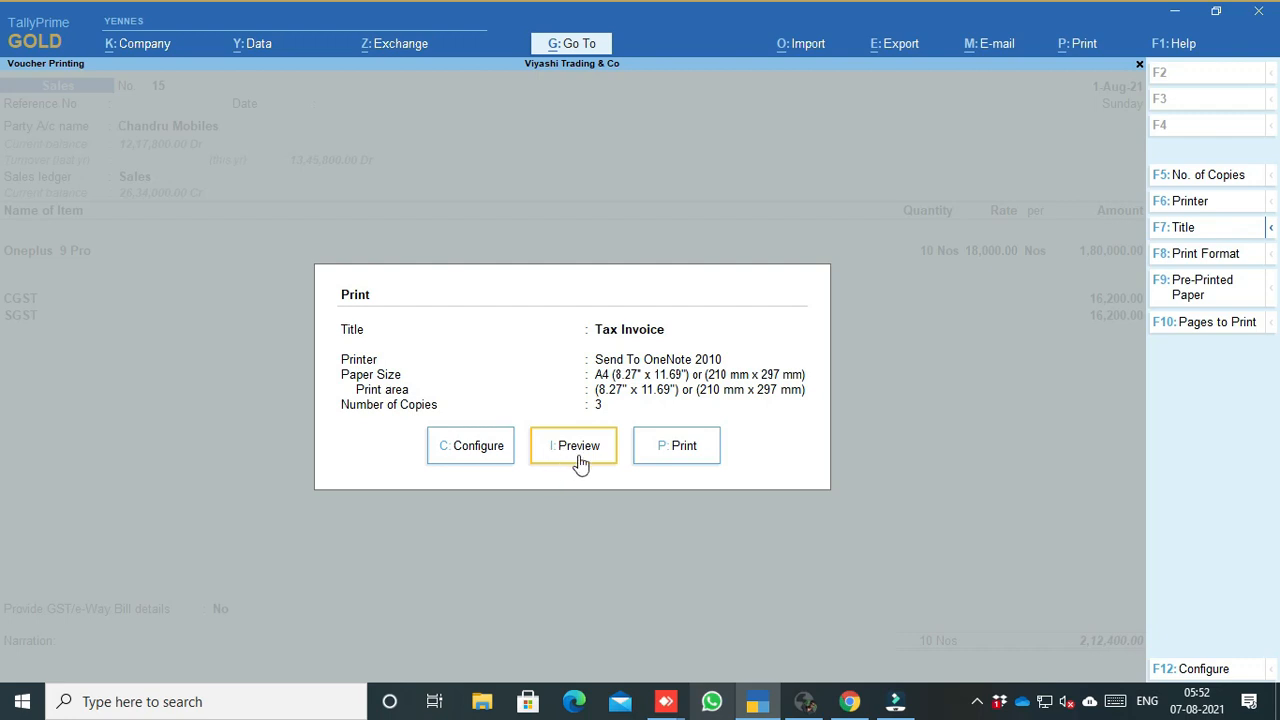
pyautogui.click(1206, 176)
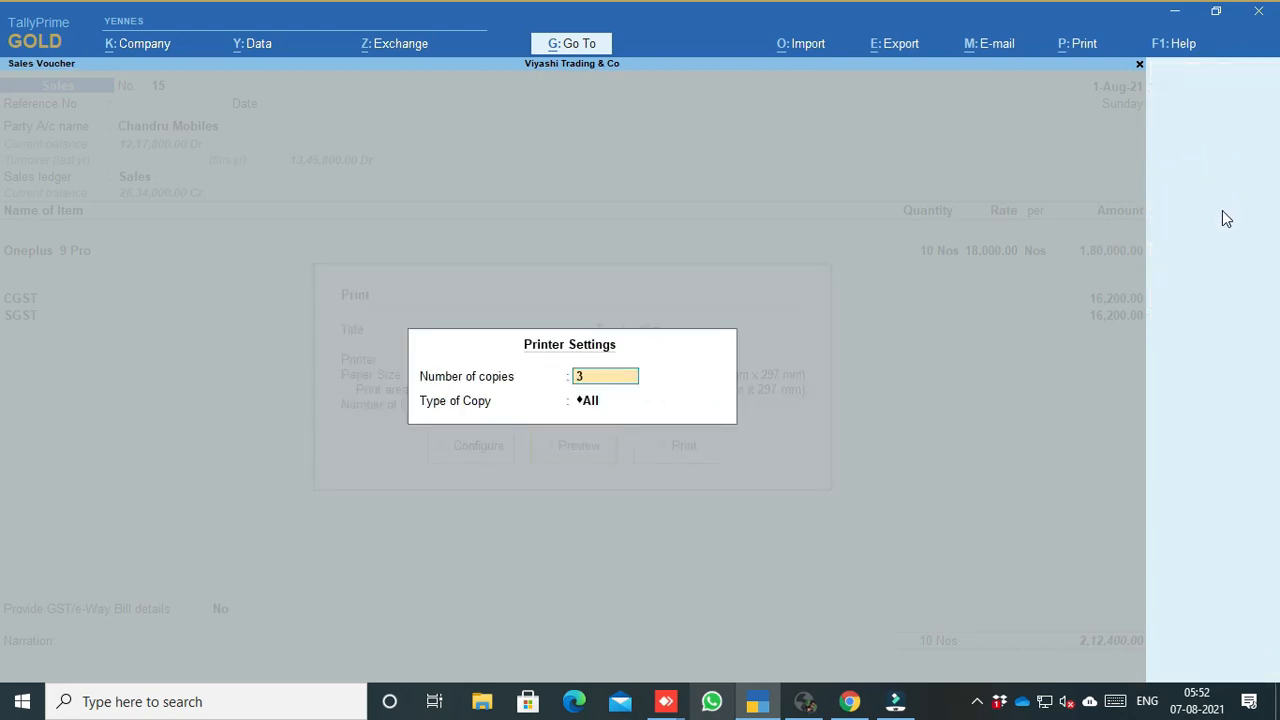
pyautogui.write('1')
pyautogui.press('Return')
pyautogui.press('Down')
pyautogui.press('Down')
pyautogui.press('Down')
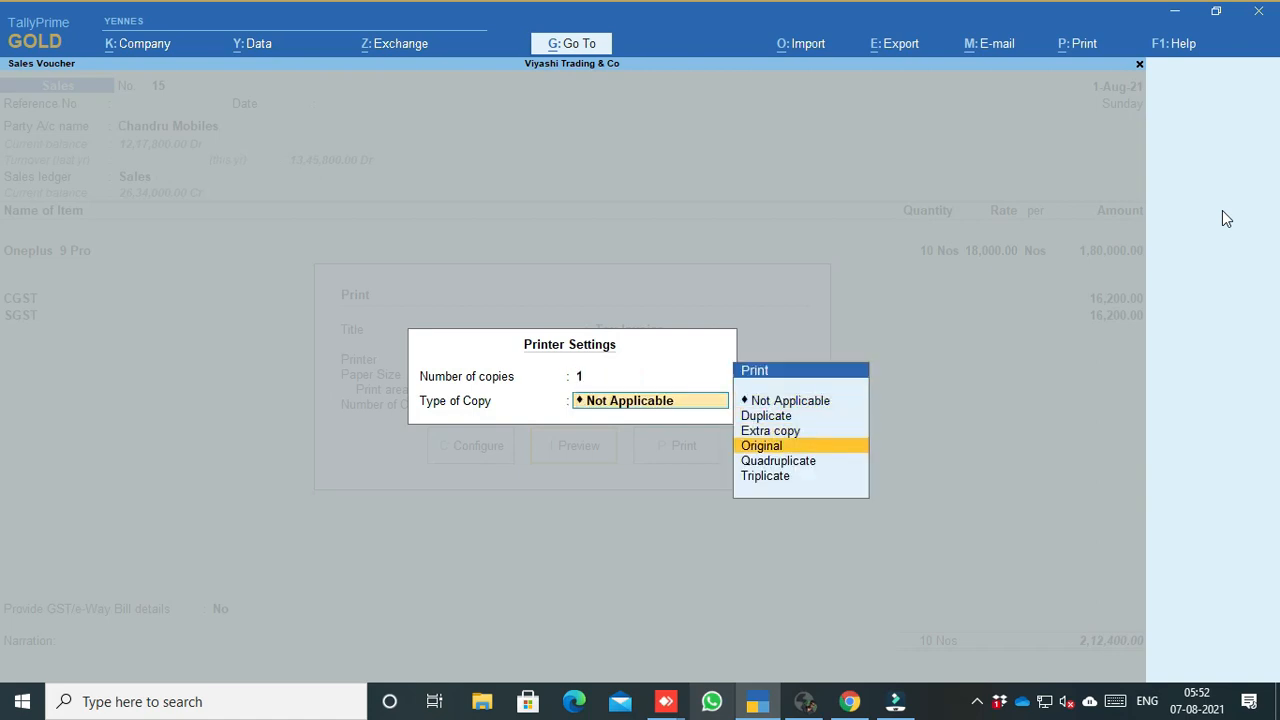
pyautogui.press('Return')
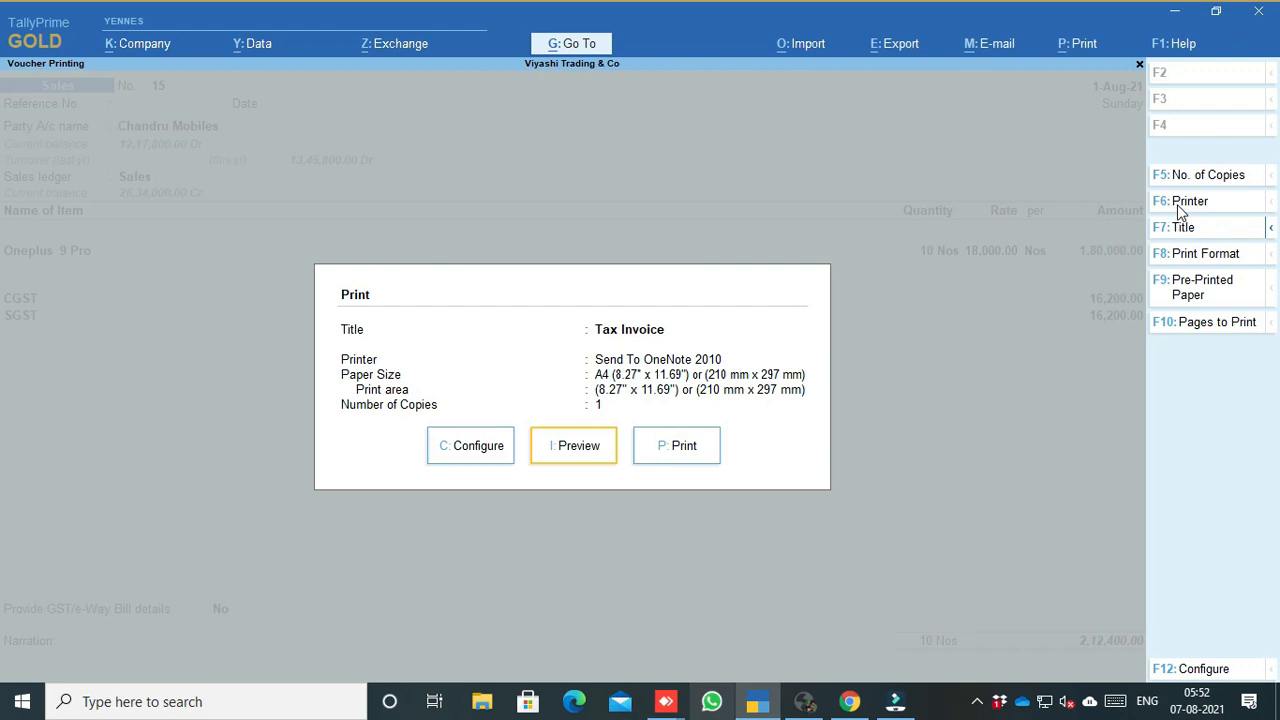
# Look through the printers available for the invoice without choosing another one
pyautogui.click(1179, 205)
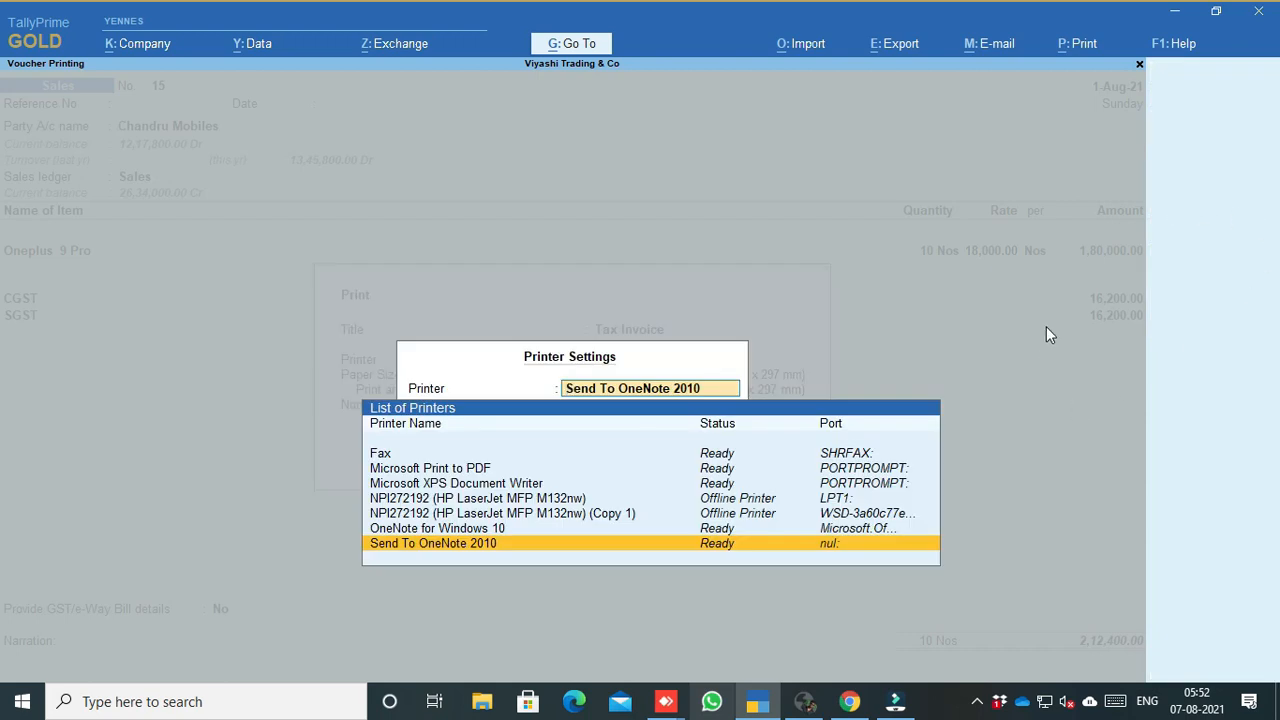
pyautogui.press('Up')
pyautogui.press('Up')
pyautogui.press('Up')
pyautogui.press('Up')
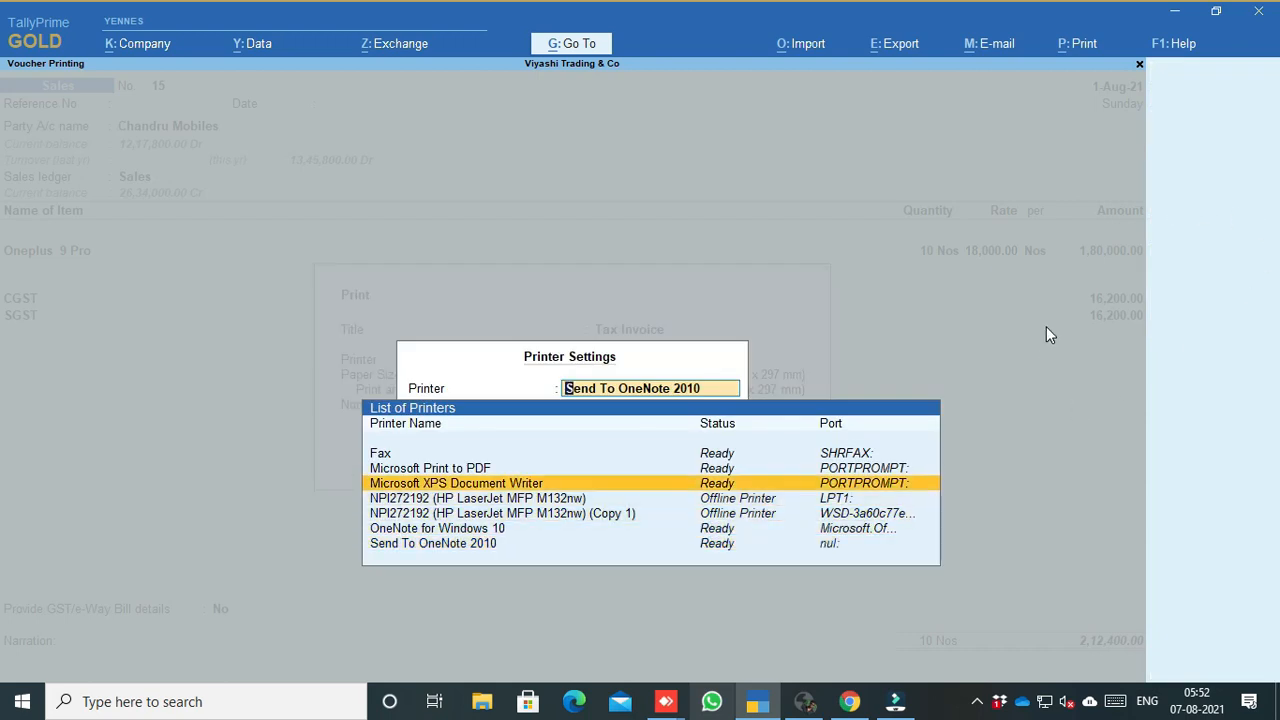
pyautogui.press('Up')
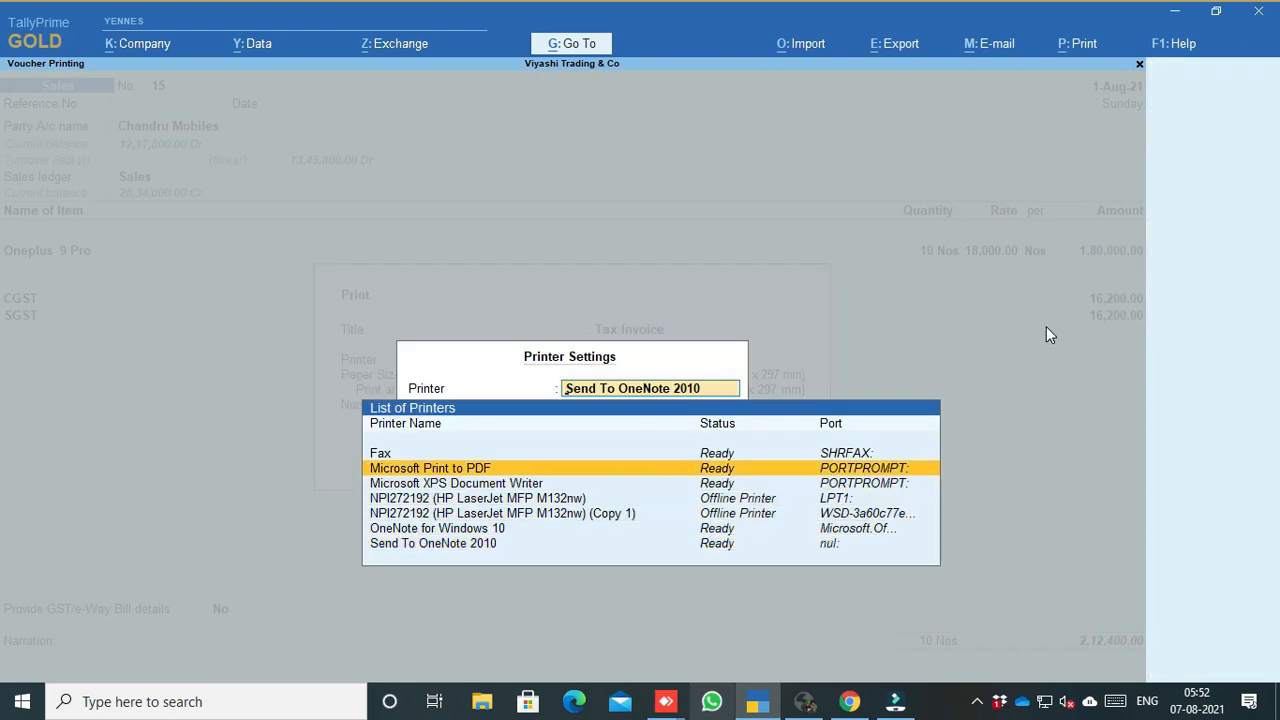
pyautogui.press('Escape')
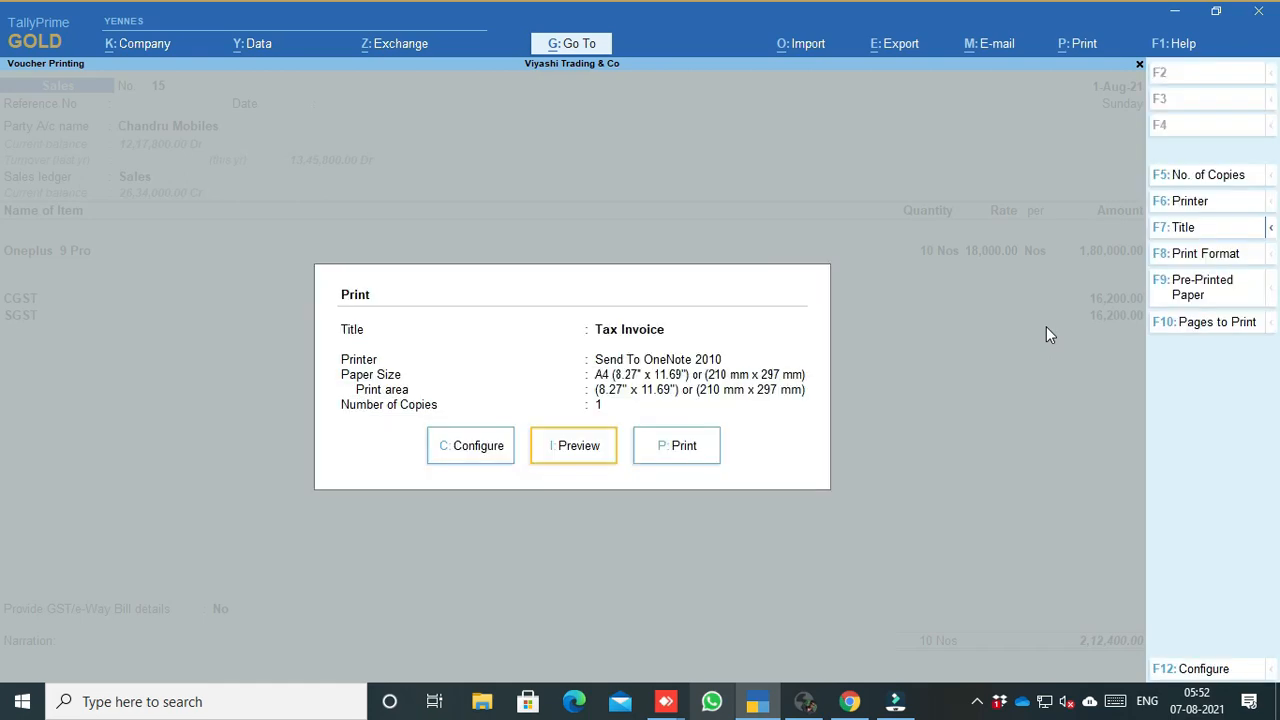
# Preview the tax invoice at zoomed and full-page size, and close it back to the list of sales vouchers
pyautogui.press('i')
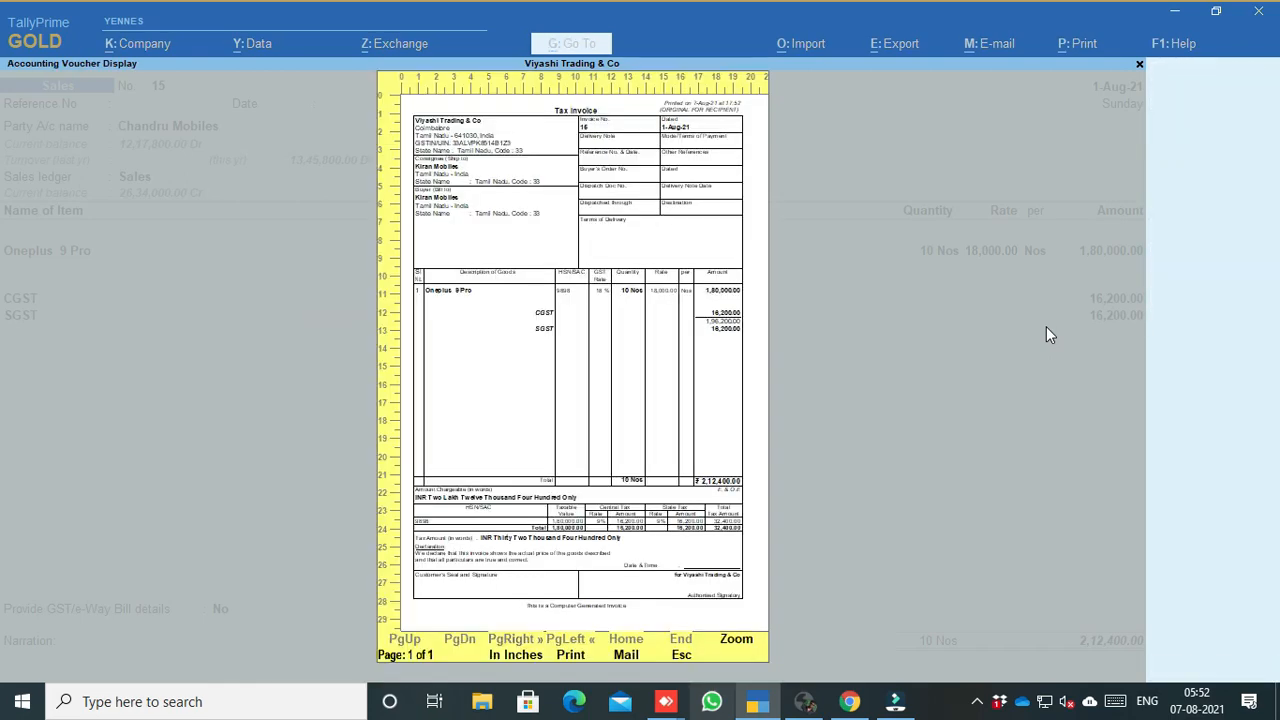
pyautogui.hotkey('alt', 'z')
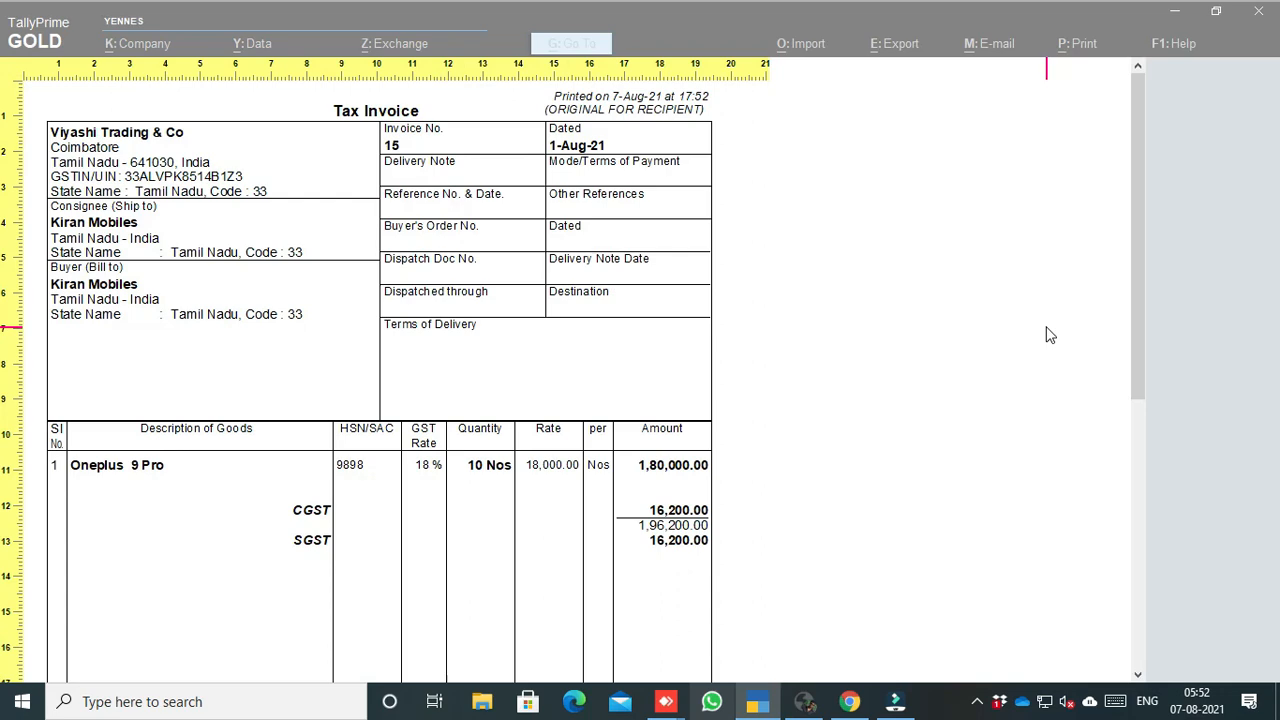
pyautogui.hotkey('alt', 'z')
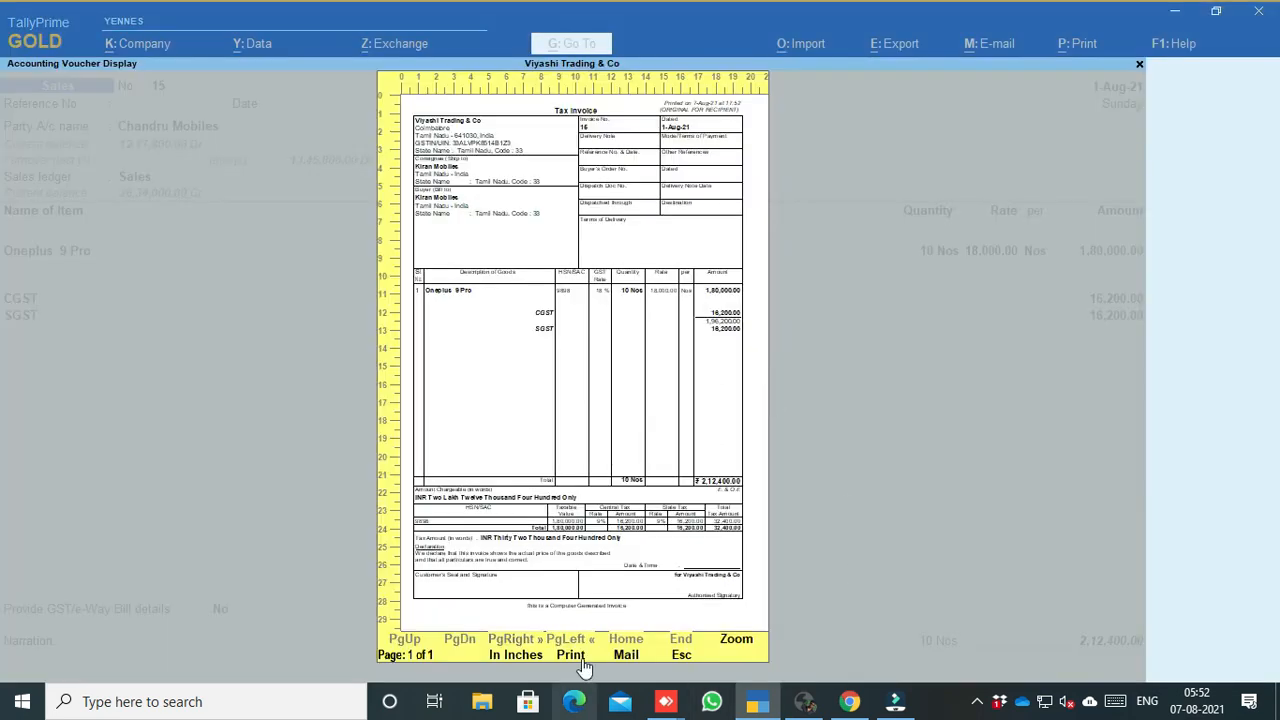
pyautogui.press('Escape')
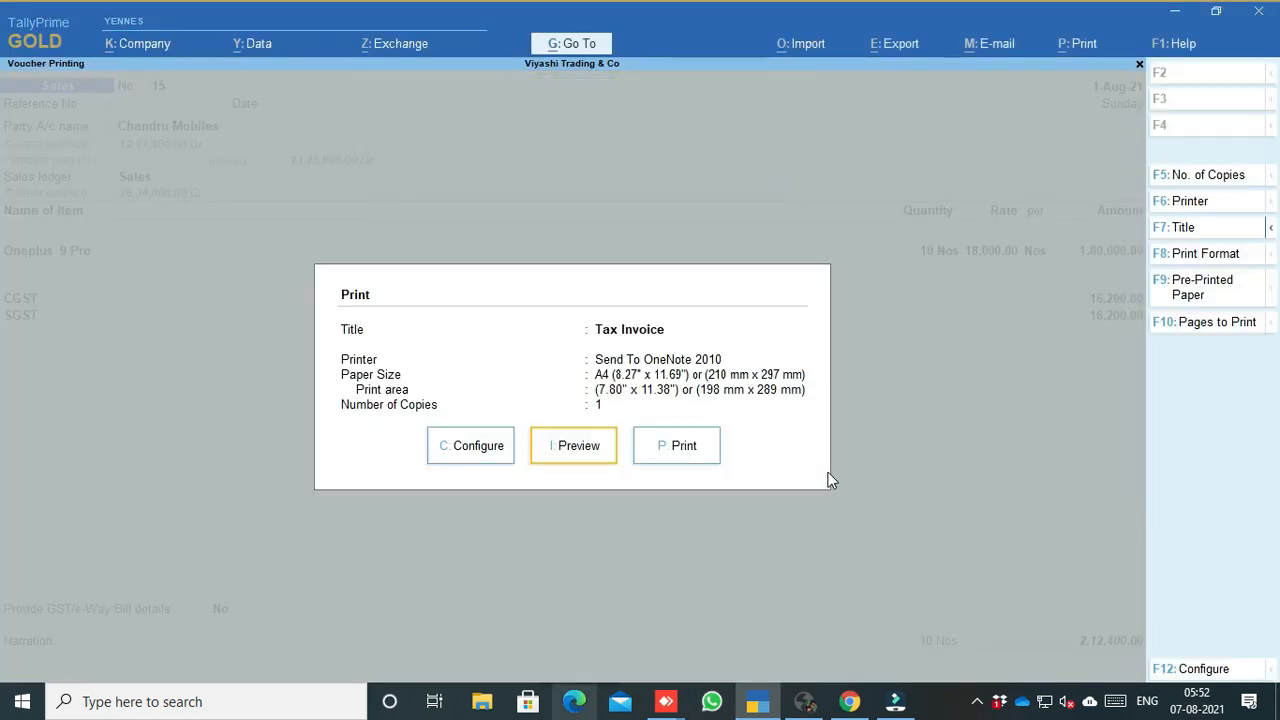
pyautogui.press('Escape')
pyautogui.press('Escape')
pyautogui.press('Escape')
pyautogui.press('Escape')
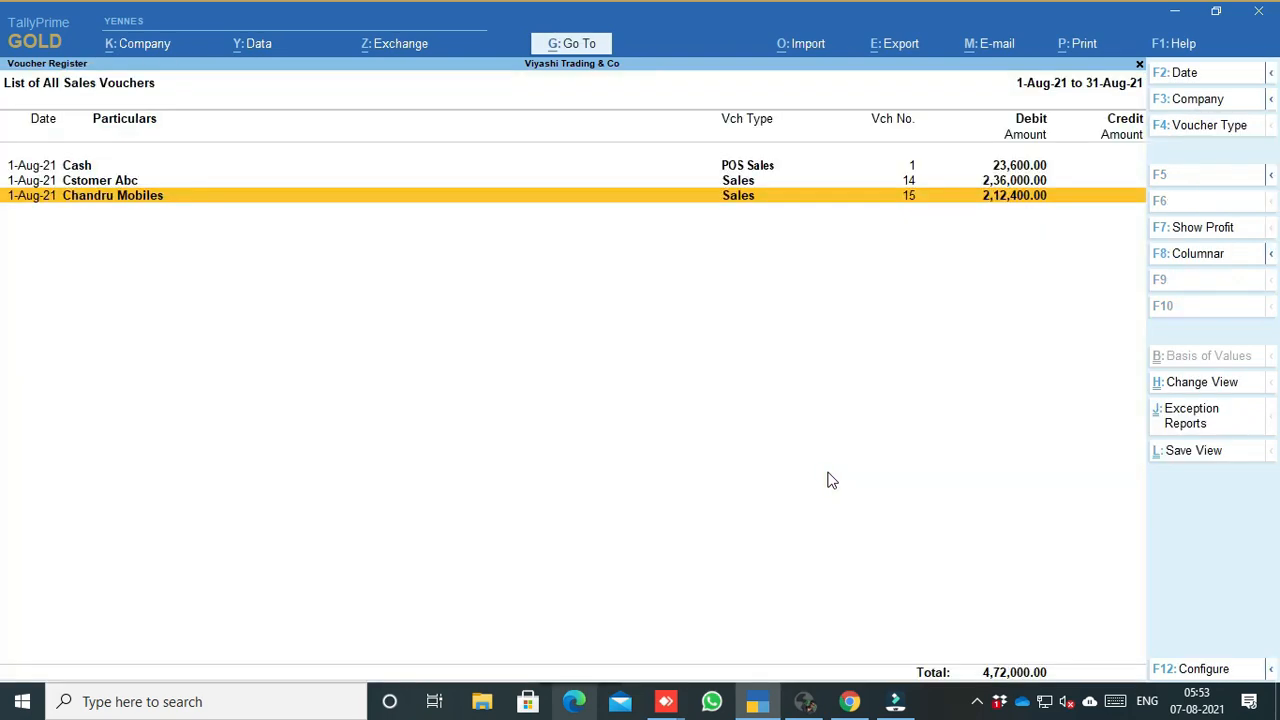
# Return to the Gateway of Tally and open the ledger account of Chandru Mobiles from the Account Books
pyautogui.press('Escape')
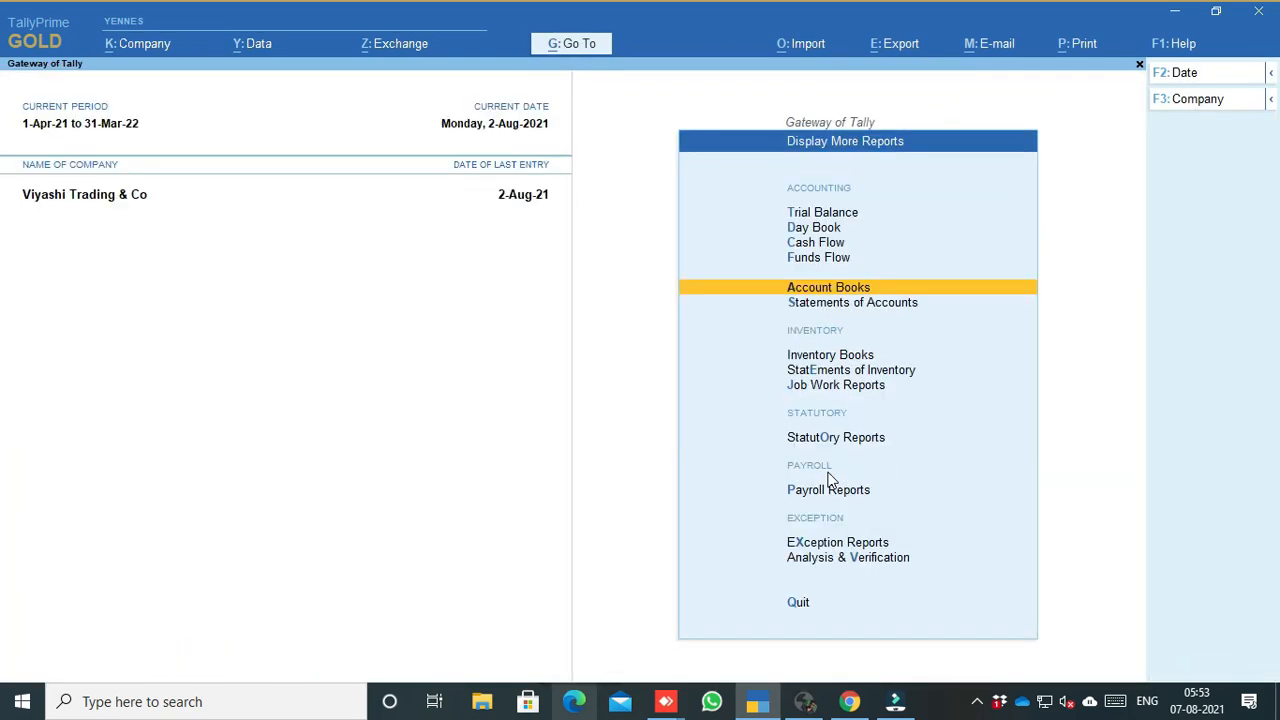
pyautogui.press('Escape')
pyautogui.press('Escape')
pyautogui.press('Escape')
pyautogui.write('dalChandr')
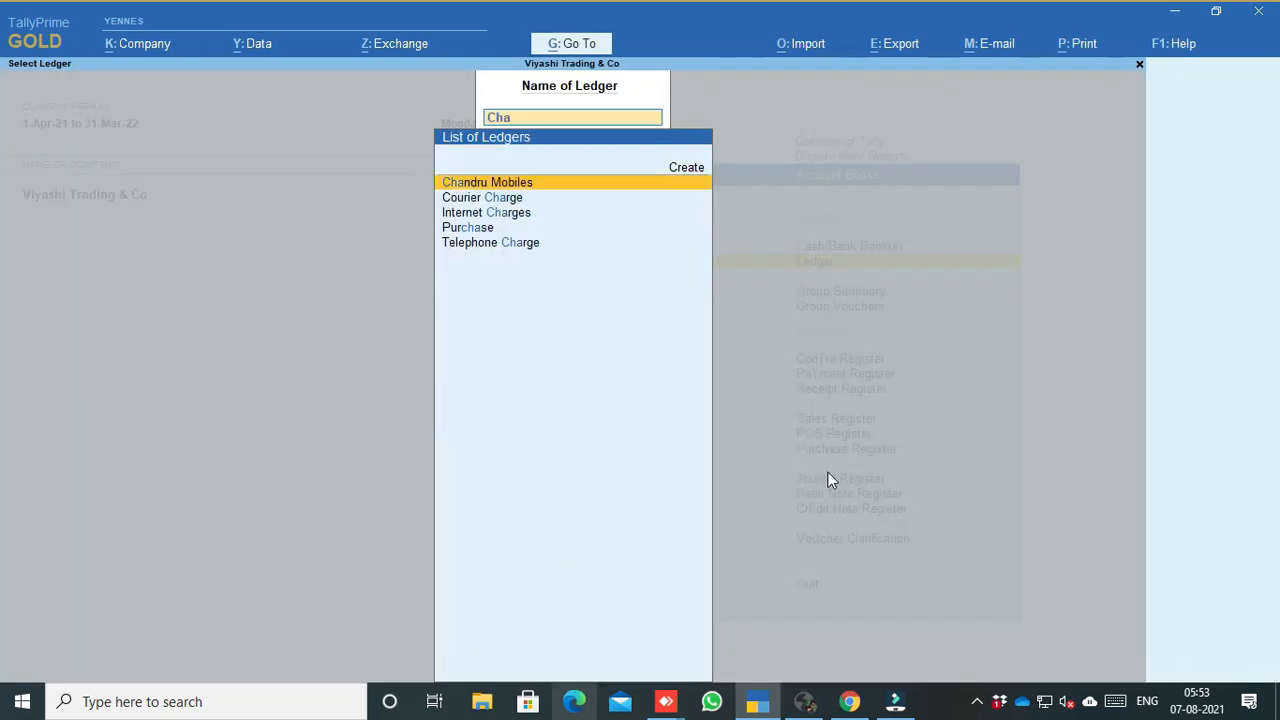
pyautogui.press('Return')
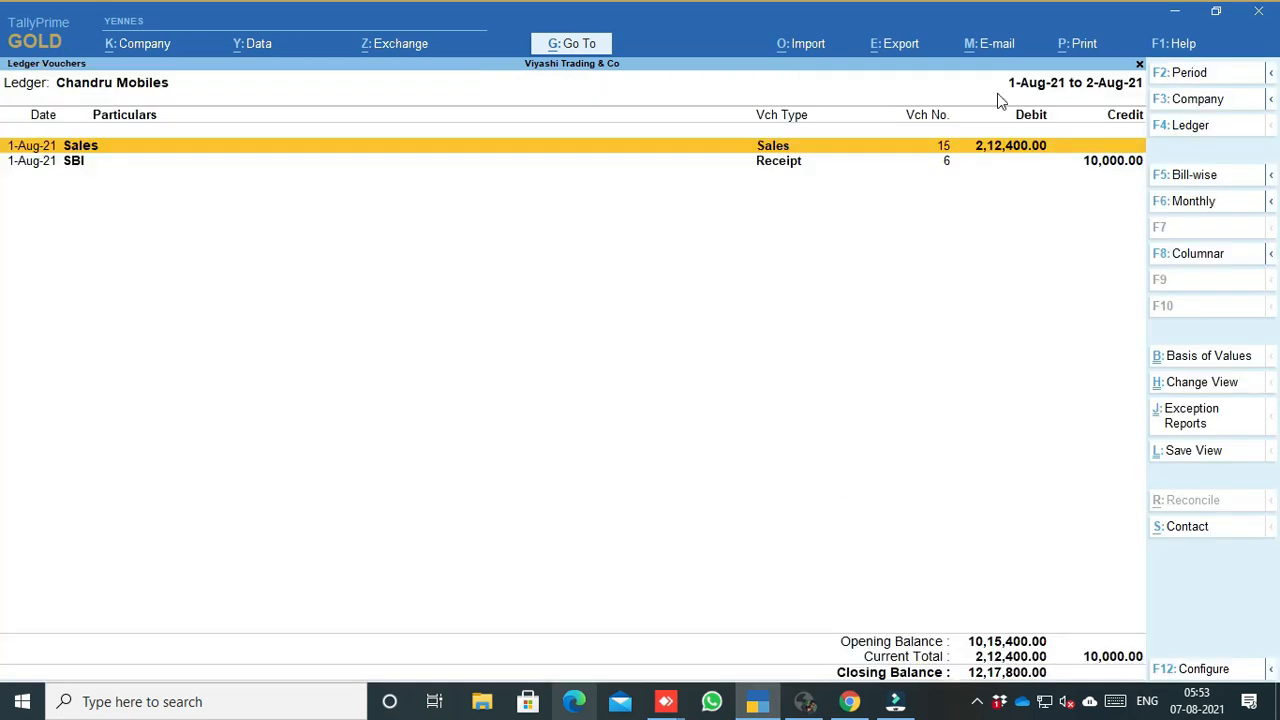
# Start printing the ledger report and expand its print configuration to show more options
pyautogui.press('ctrl')
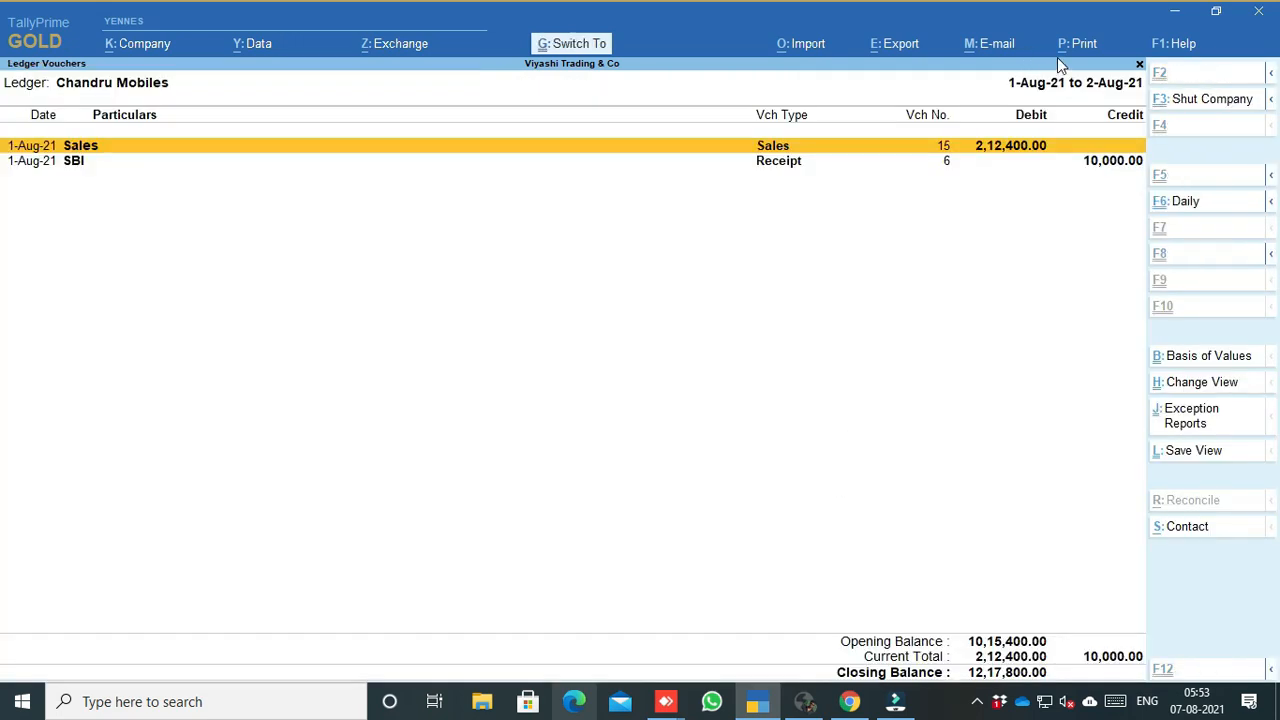
pyautogui.press('ctrl')
pyautogui.hotkey('ctrl', 'p')
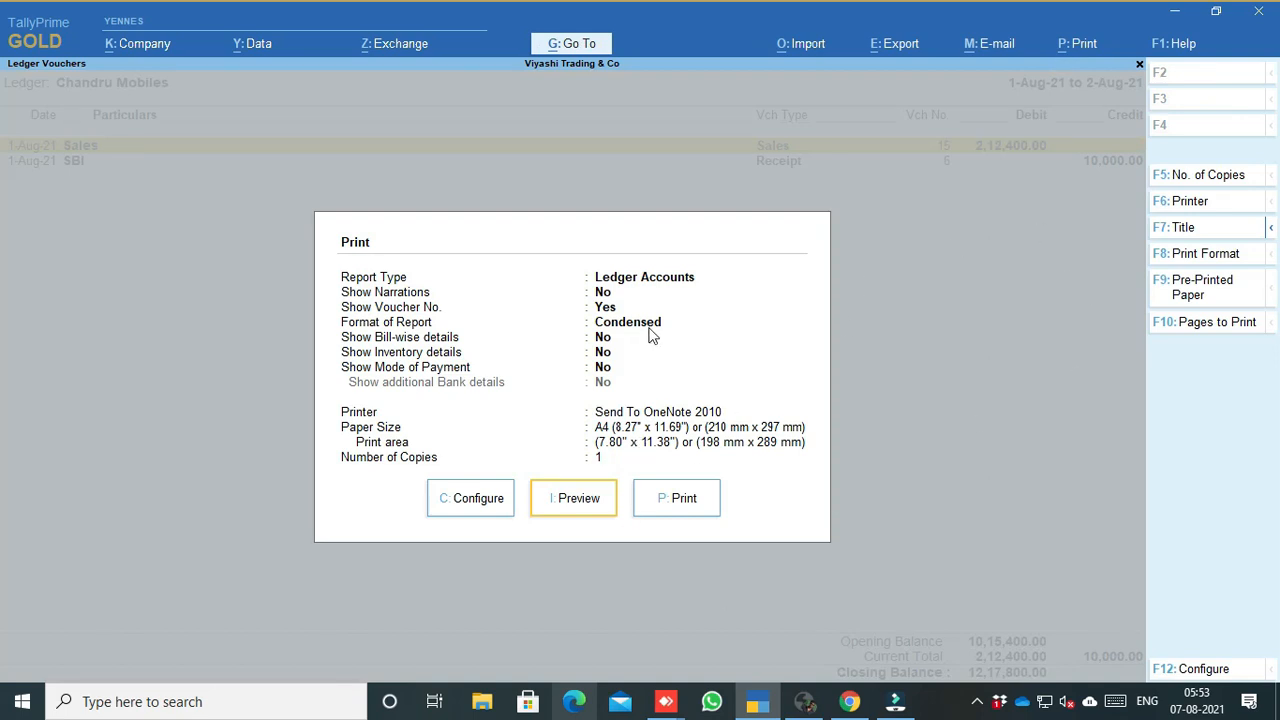
pyautogui.click(458, 508)
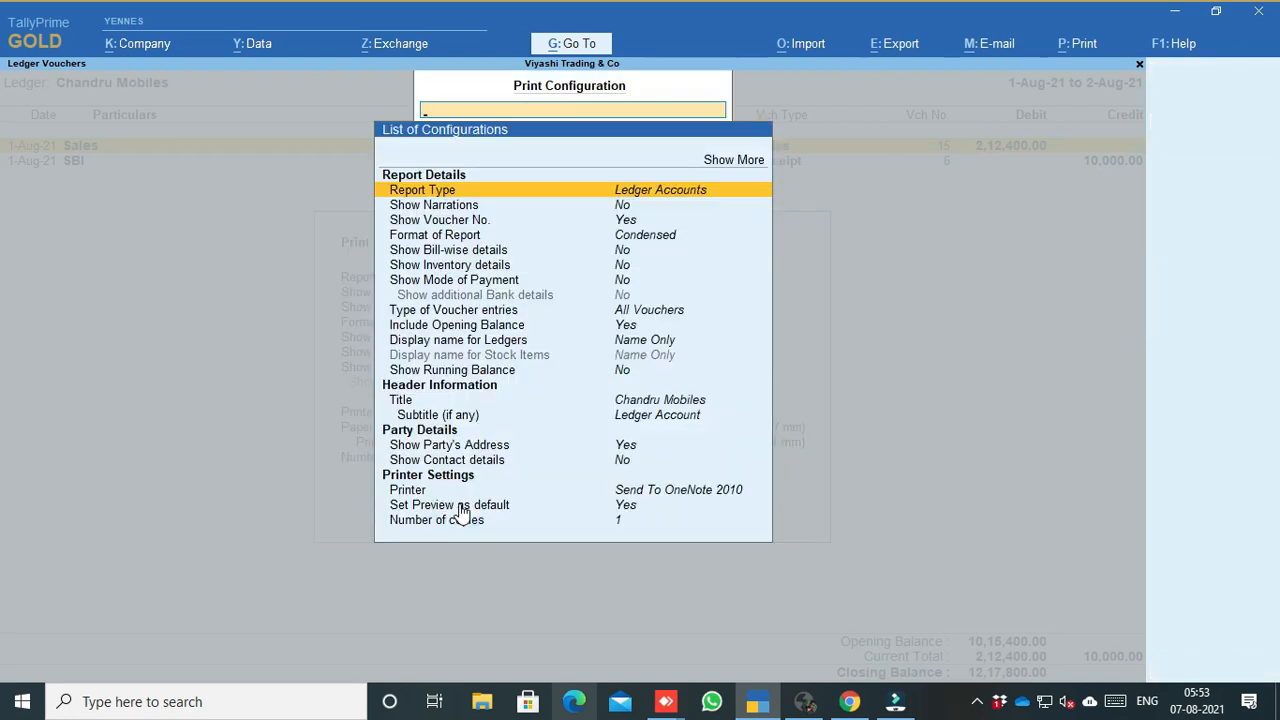
pyautogui.press('Up')
pyautogui.press('Up')
pyautogui.press('Return')
pyautogui.press('Down')
pyautogui.press('Down')
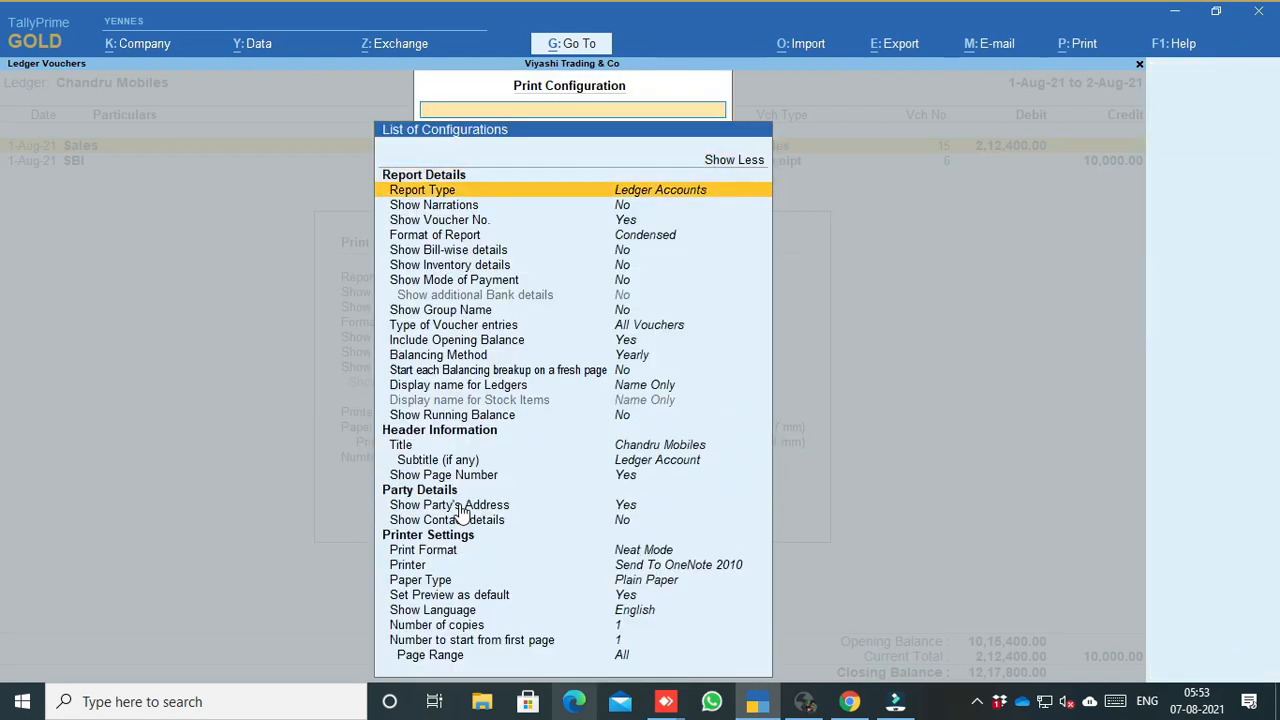
# Review the report type choices in the print configuration and keep Ledger Accounts
pyautogui.press('Return')
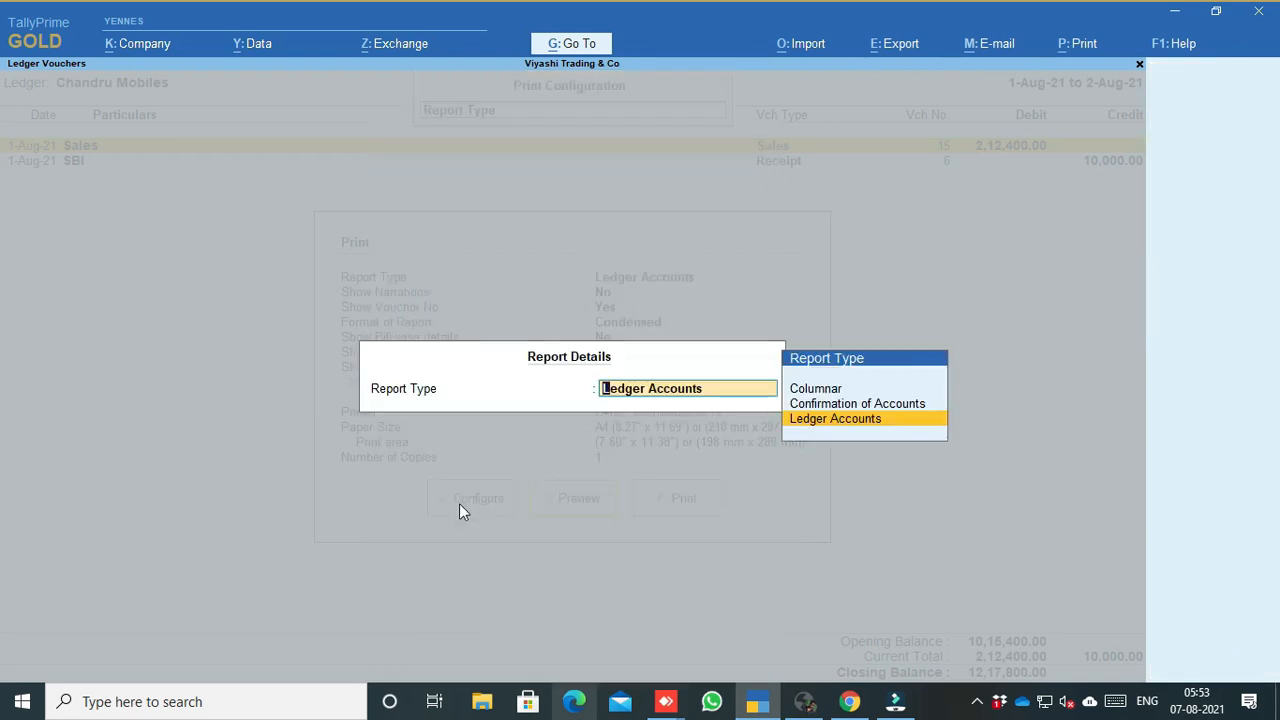
pyautogui.press('Up')
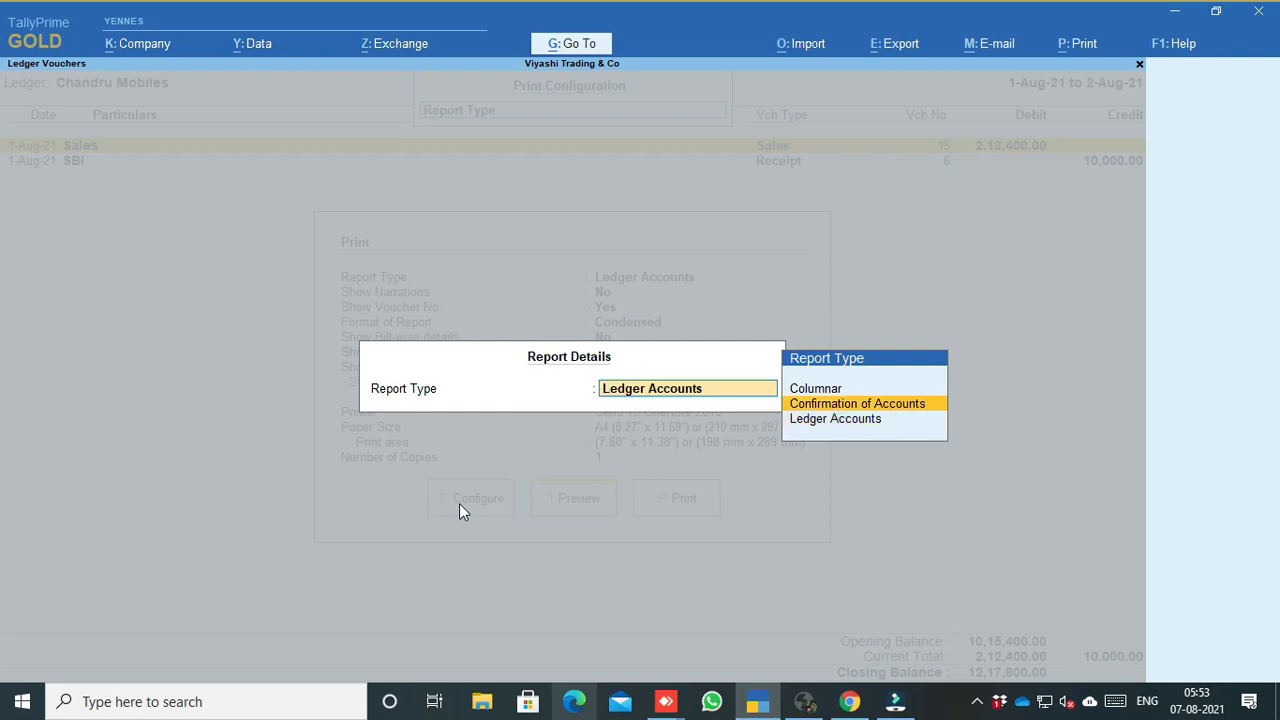
pyautogui.press('Down')
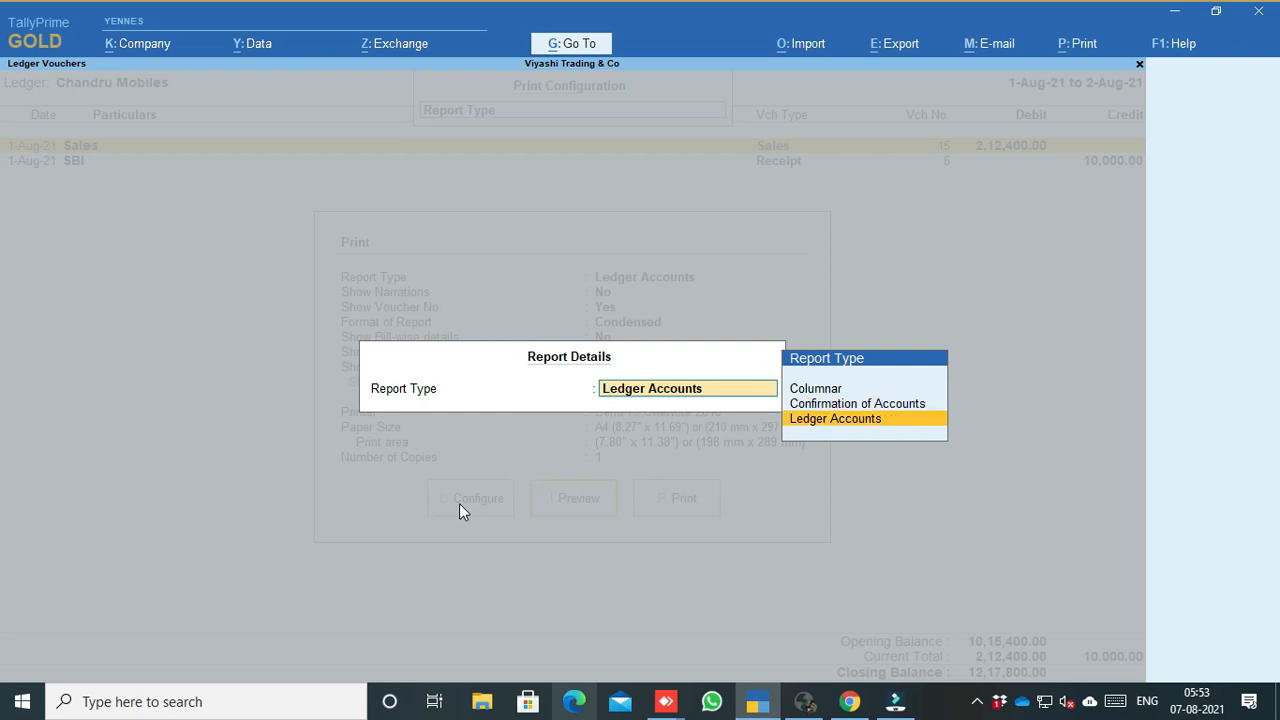
pyautogui.press('Return')
pyautogui.press('Down')
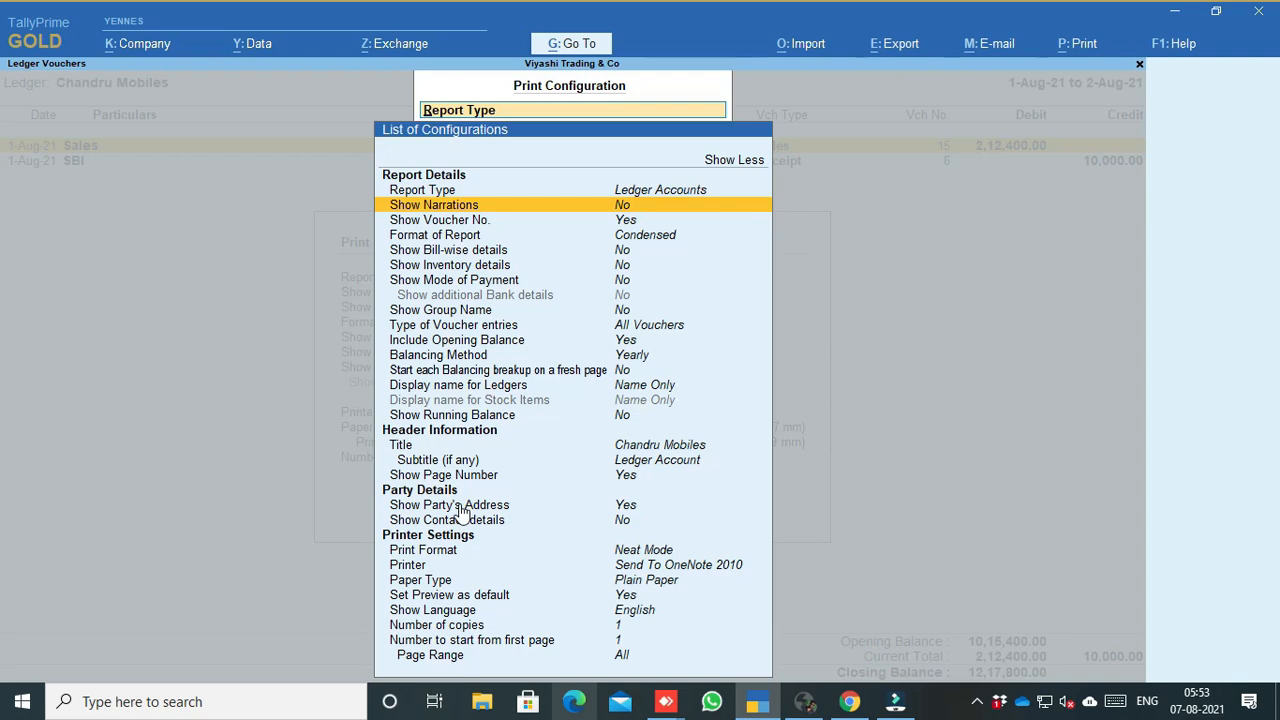
pyautogui.press('\\')
pyautogui.press('Return')
pyautogui.press('Return')
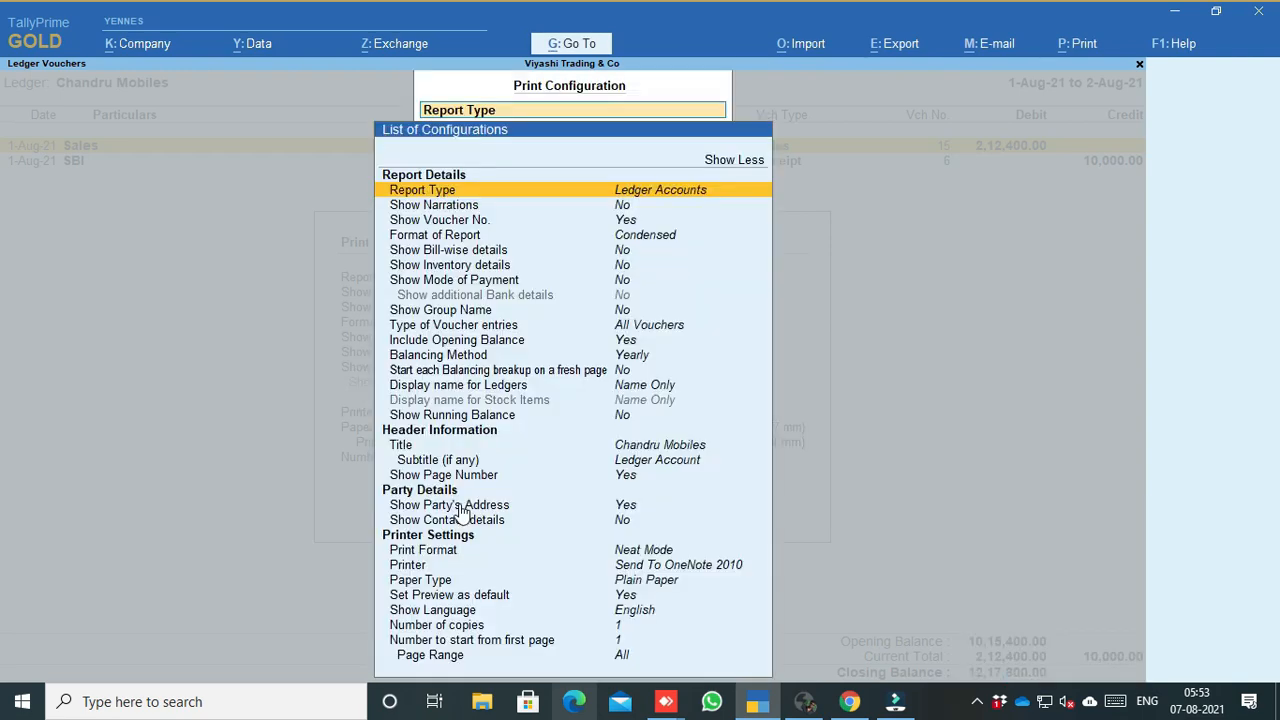
# Set Show Narrations to Yes in the ledger's print configuration
pyautogui.press('Down')
pyautogui.press('Return')
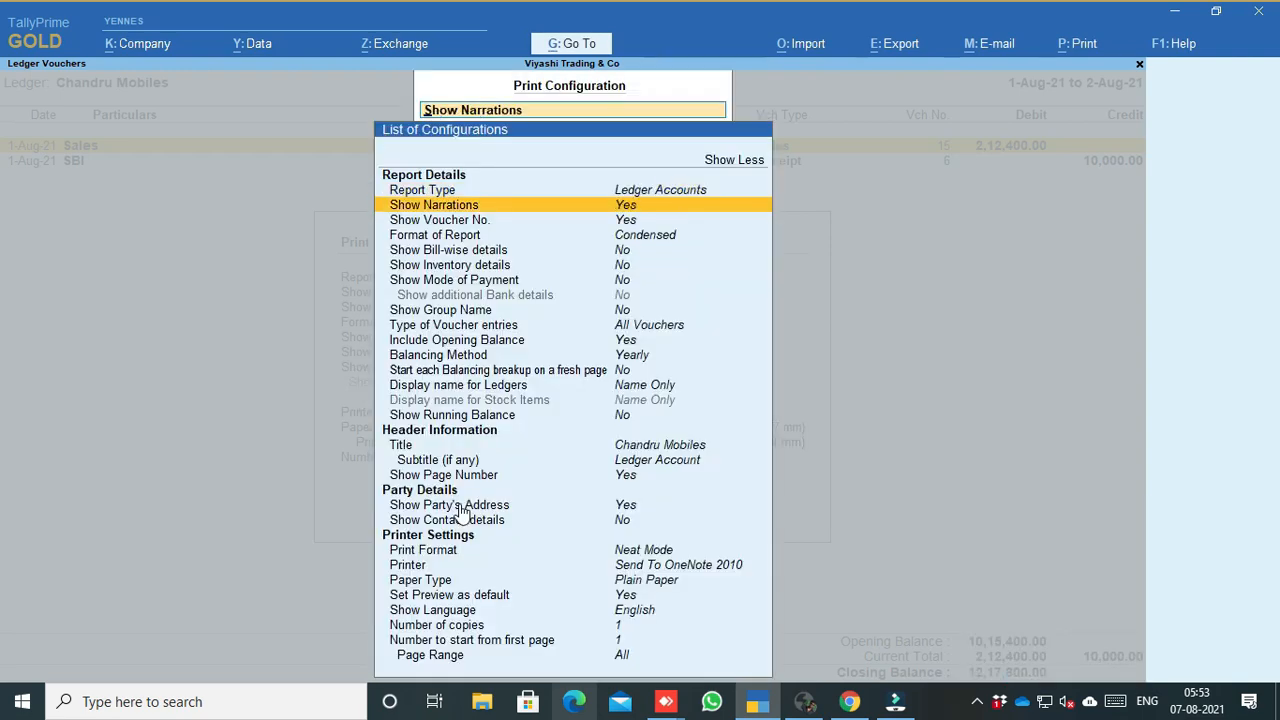
pyautogui.press('Down')
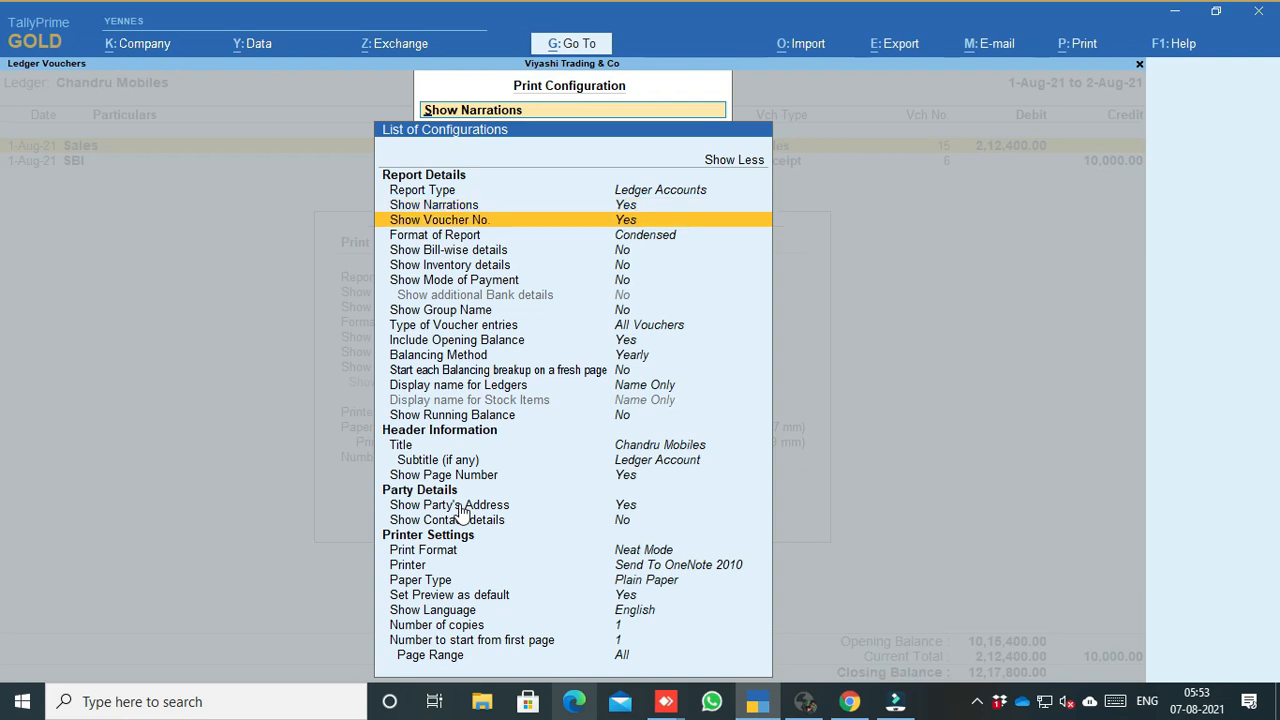
# Set the report format to Detailed and Show Bill-wise details to Yes in the ledger's print configuration
pyautogui.press('Down')
pyautogui.press('Return')
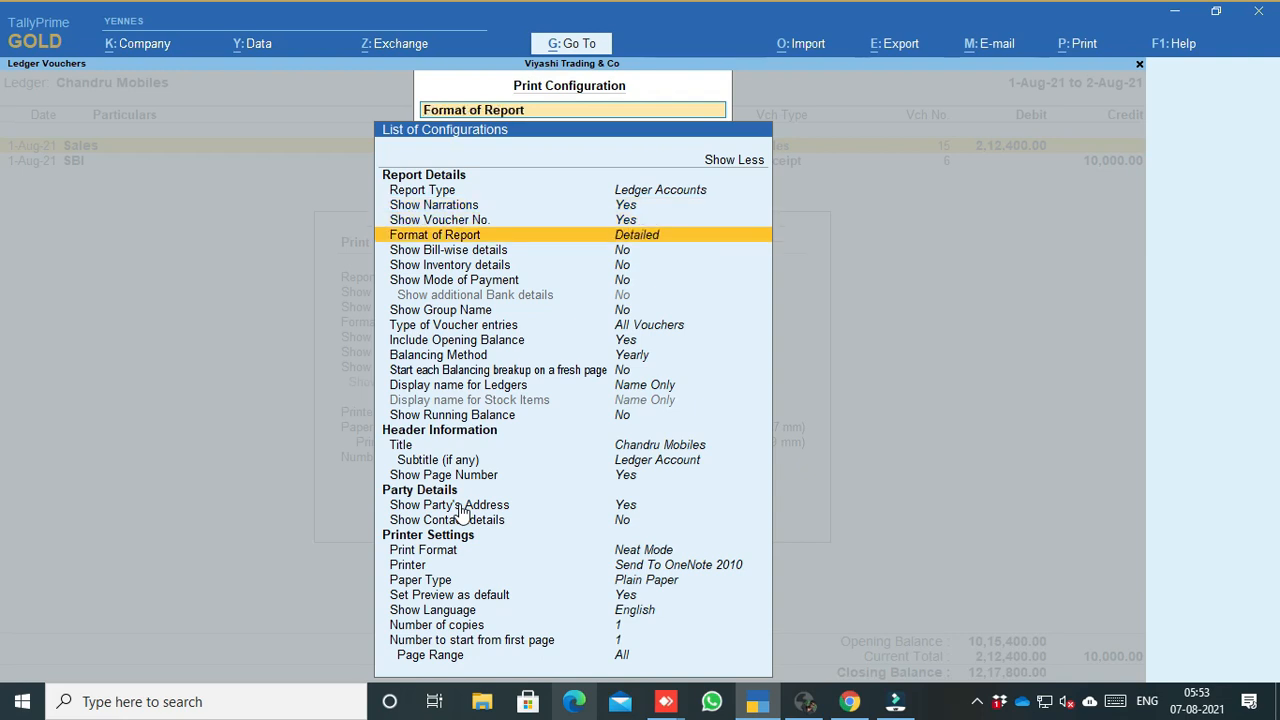
pyautogui.press('Down')
pyautogui.press('Return')
# Set Show Inventory details, Show Mode of Payment and Show Group Name to Yes
pyautogui.press('Down')
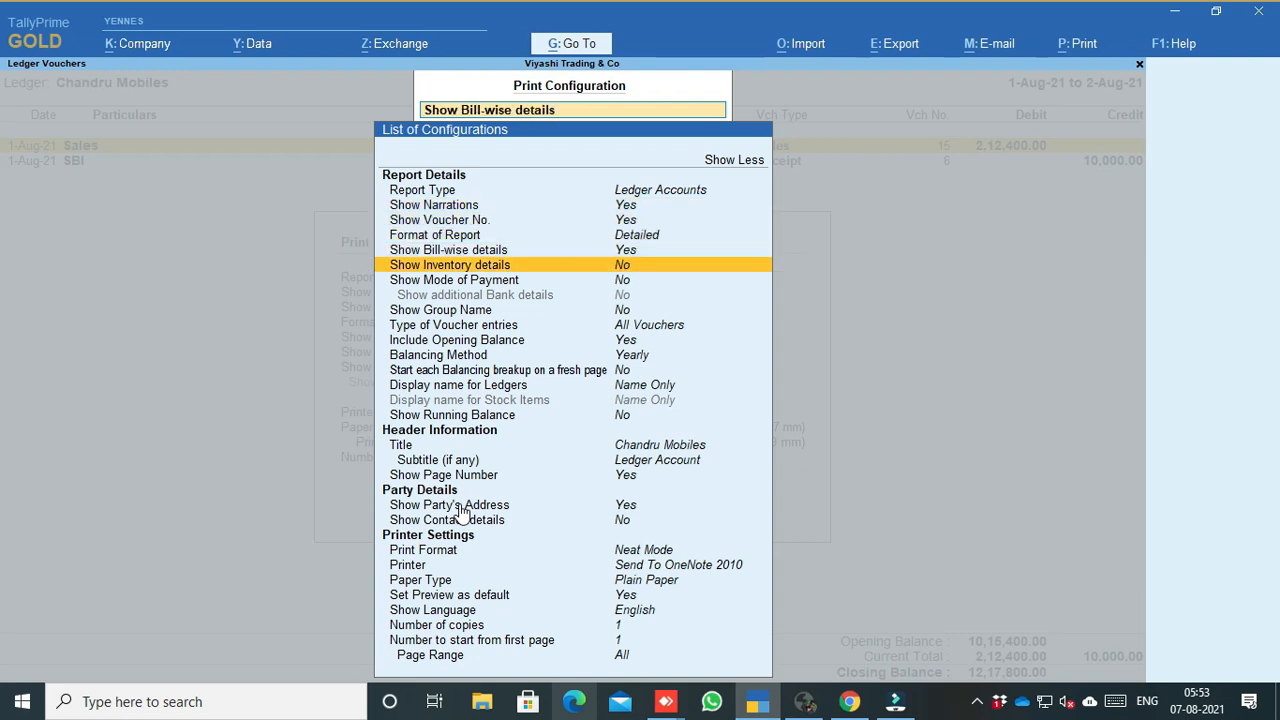
pyautogui.press('Return')
pyautogui.press('Down')
pyautogui.press('Return')
pyautogui.press('Down')
pyautogui.press('Down')
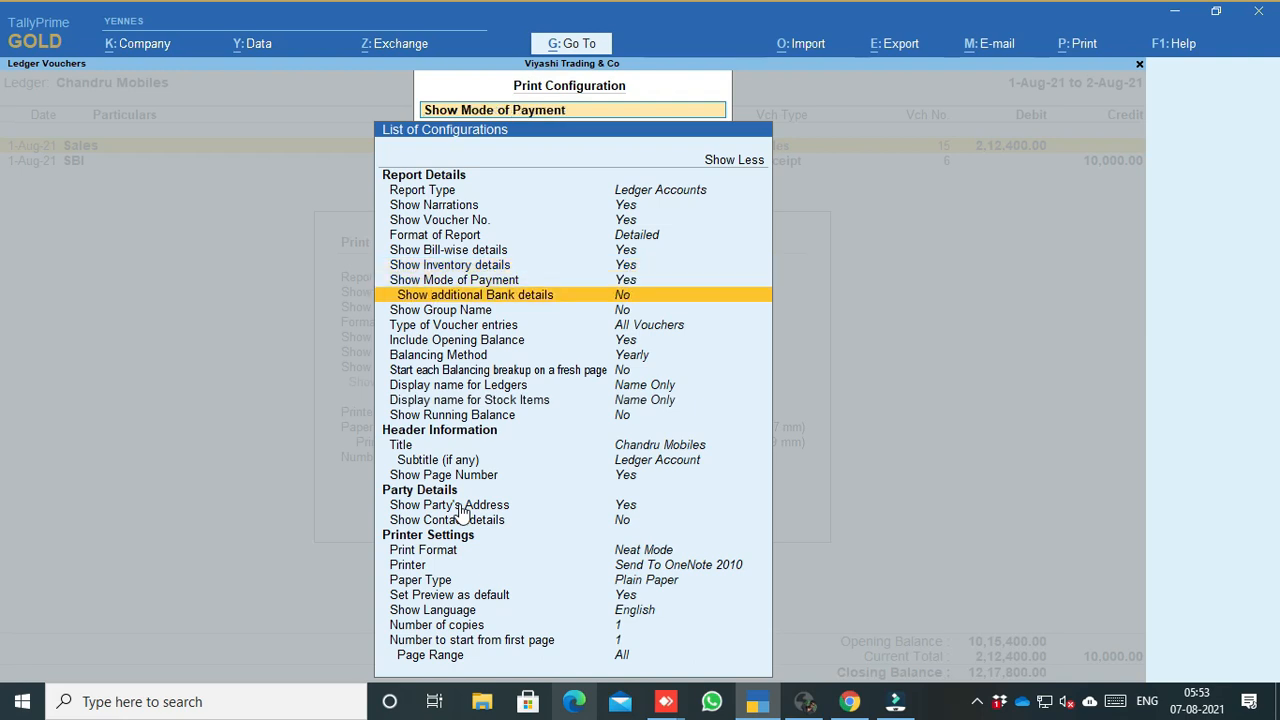
pyautogui.press('Return')
# Check the voucher entry type choices for the ledger printout and keep All Vouchers
pyautogui.press('Down')
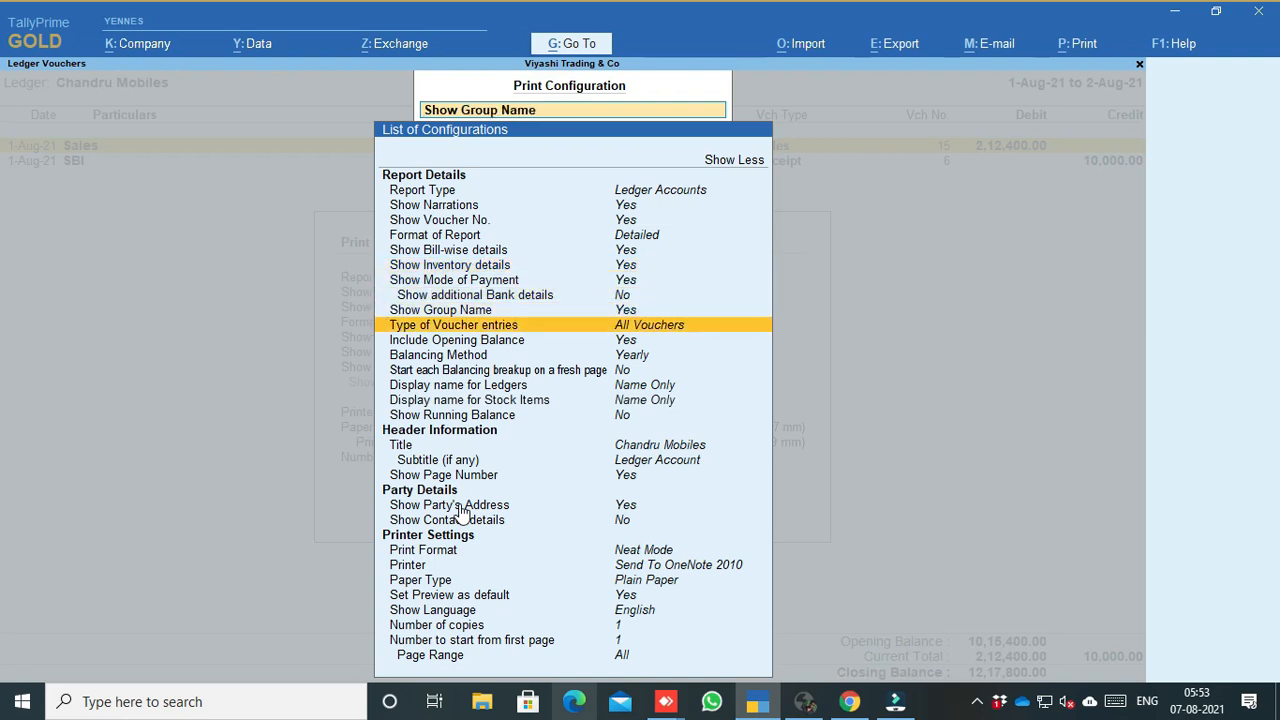
pyautogui.press('Return')
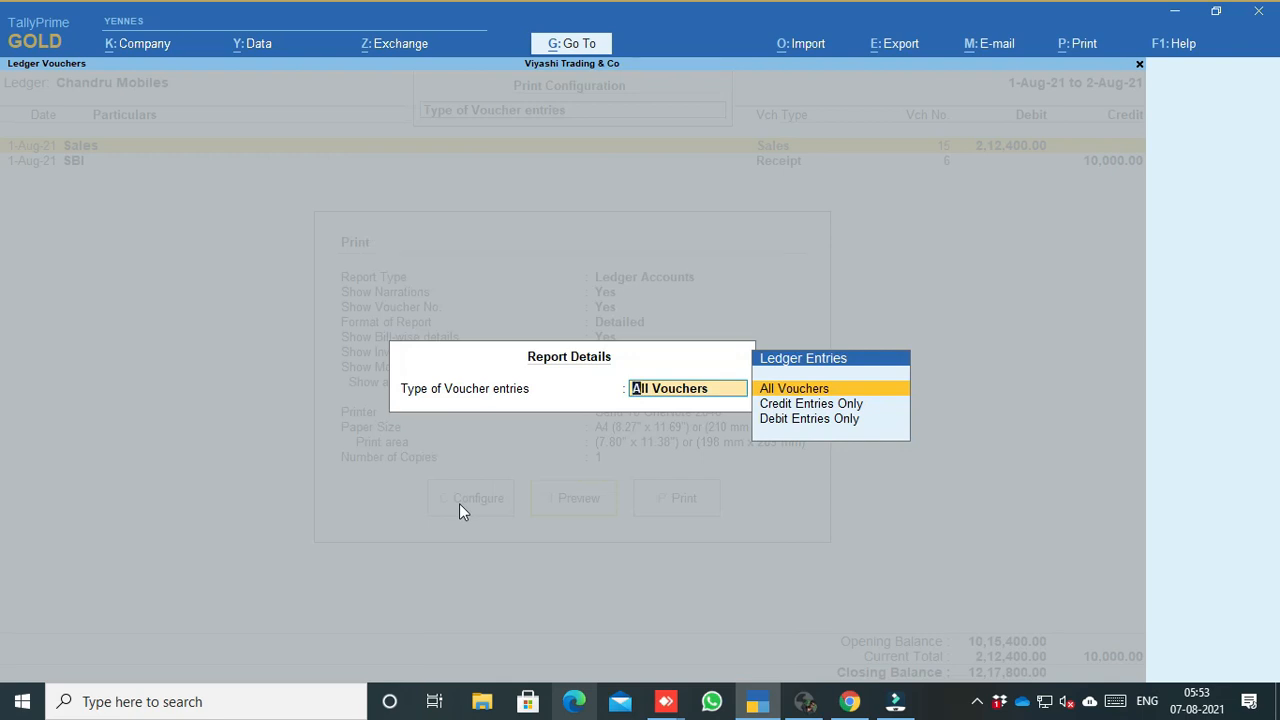
pyautogui.press('Return')
# Set Show Contact details to Yes for the party and close the ledger's print configuration
pyautogui.press('Down')
pyautogui.press('Down')
pyautogui.press('Down')
pyautogui.press('Down')
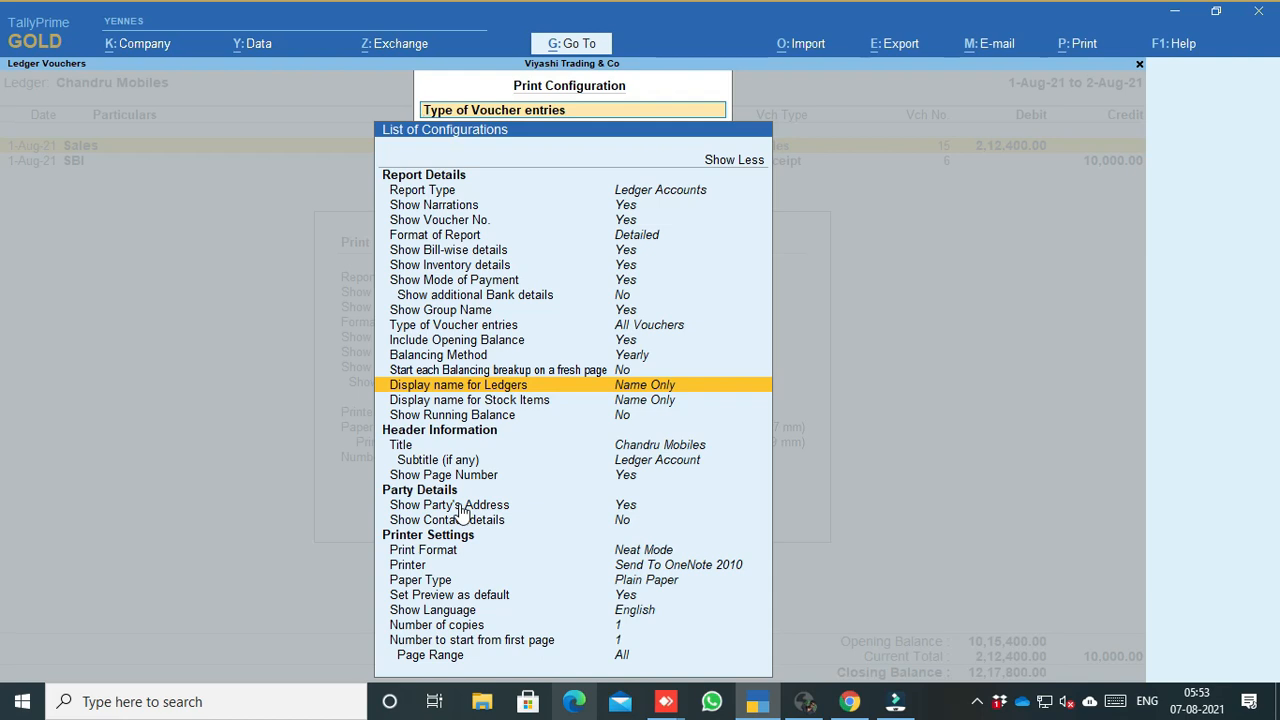
pyautogui.press('Down')
pyautogui.press('Down')
pyautogui.press('Down')
pyautogui.press('Down')
pyautogui.press('Down')
pyautogui.press('Down')
pyautogui.press('Down')
pyautogui.press('Down')
pyautogui.press('Down')
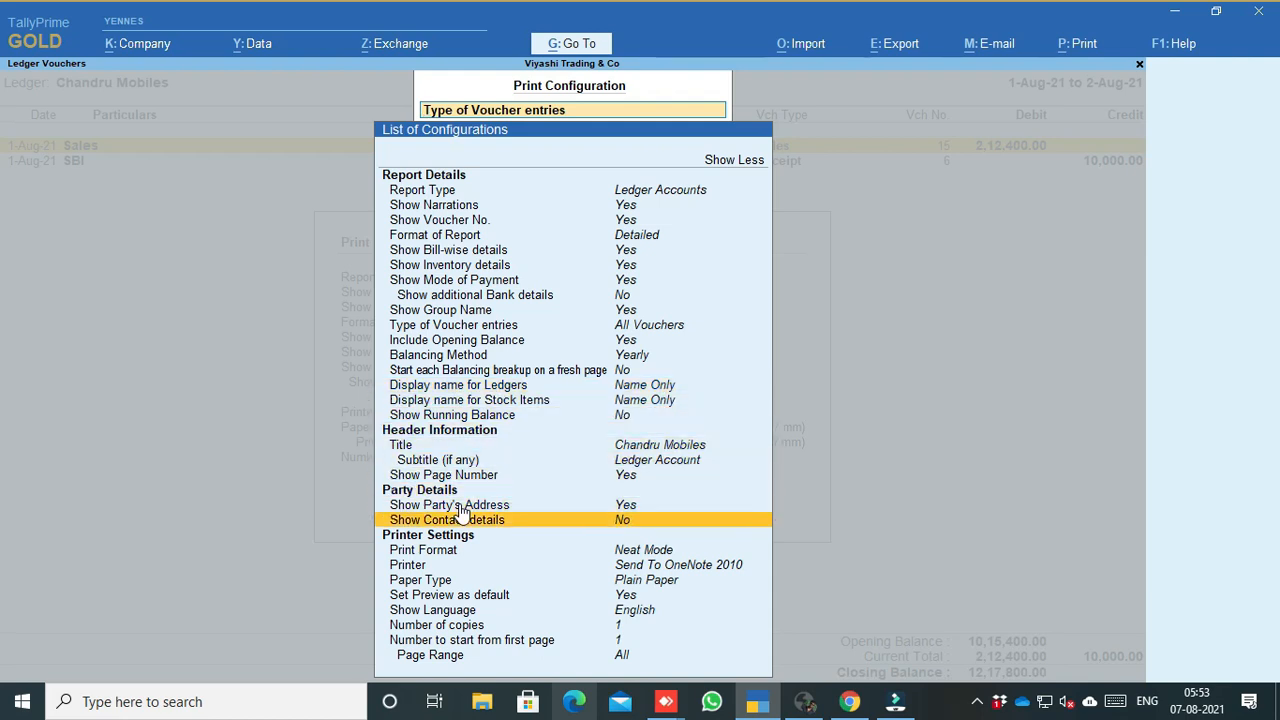
pyautogui.press('Return')
pyautogui.press('Down')
pyautogui.press('Down')
pyautogui.press('Down')
pyautogui.press('Down')
pyautogui.press('Down')
pyautogui.press('Down')
pyautogui.press('Down')
pyautogui.press('Down')
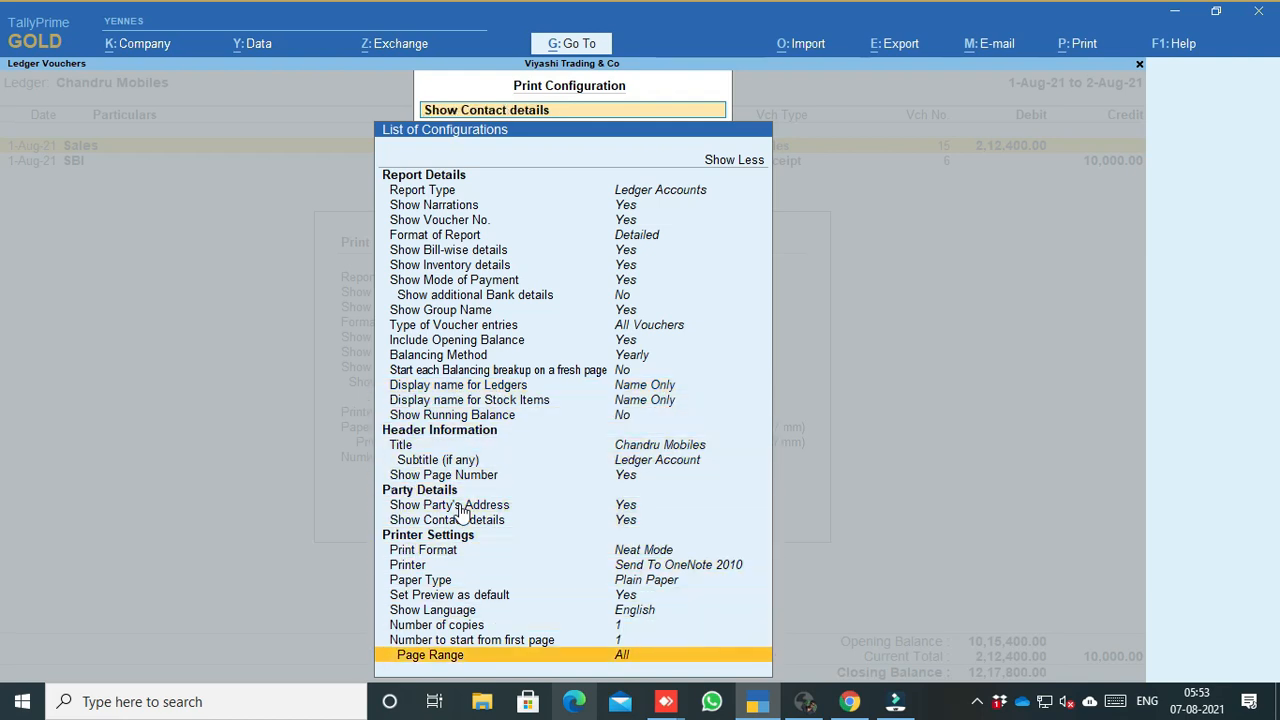
pyautogui.press('Escape')
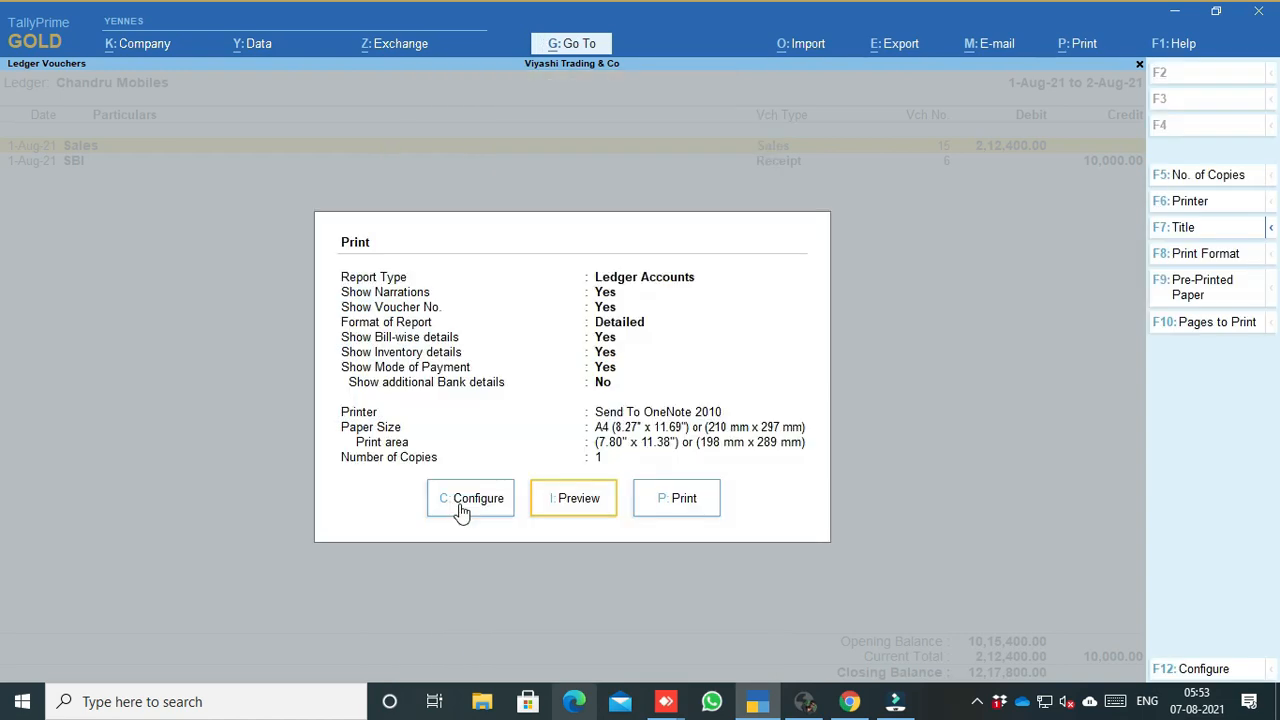
# Preview the ledger account printout enlarged, then return to the ledger vouchers report
pyautogui.press('Return')
pyautogui.press('Return')
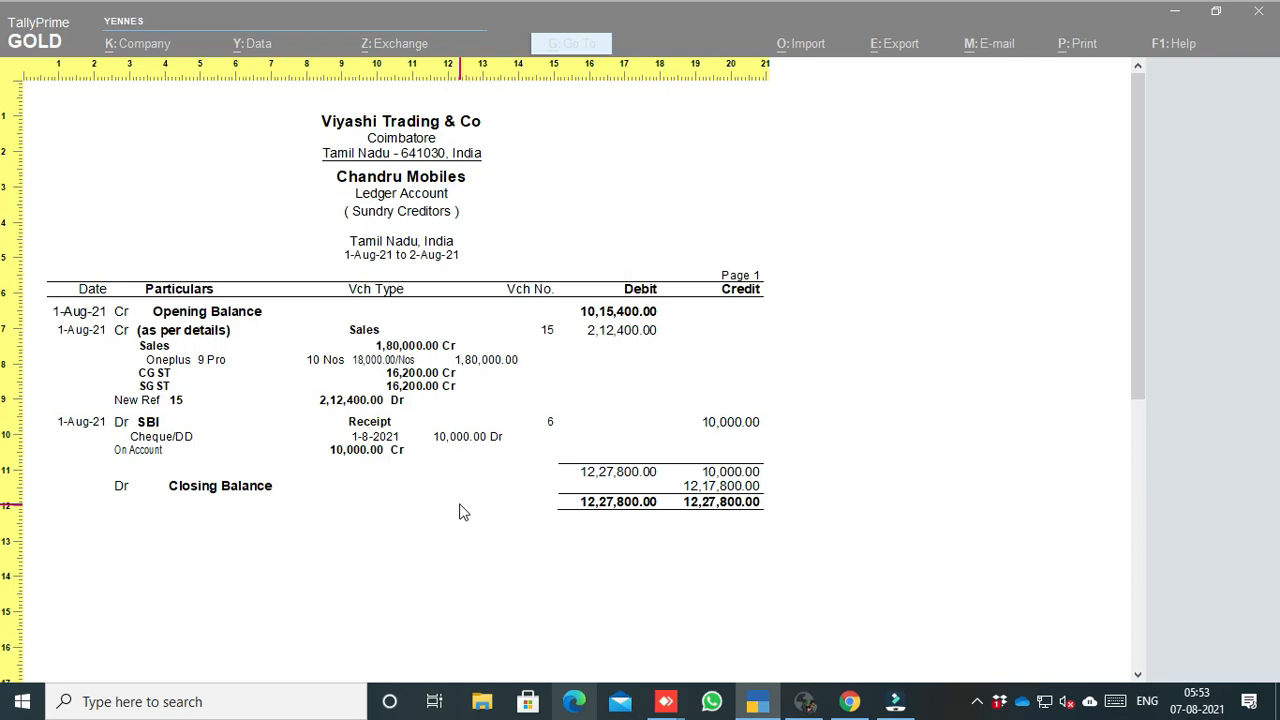
pyautogui.press('Return')
pyautogui.press('Escape')
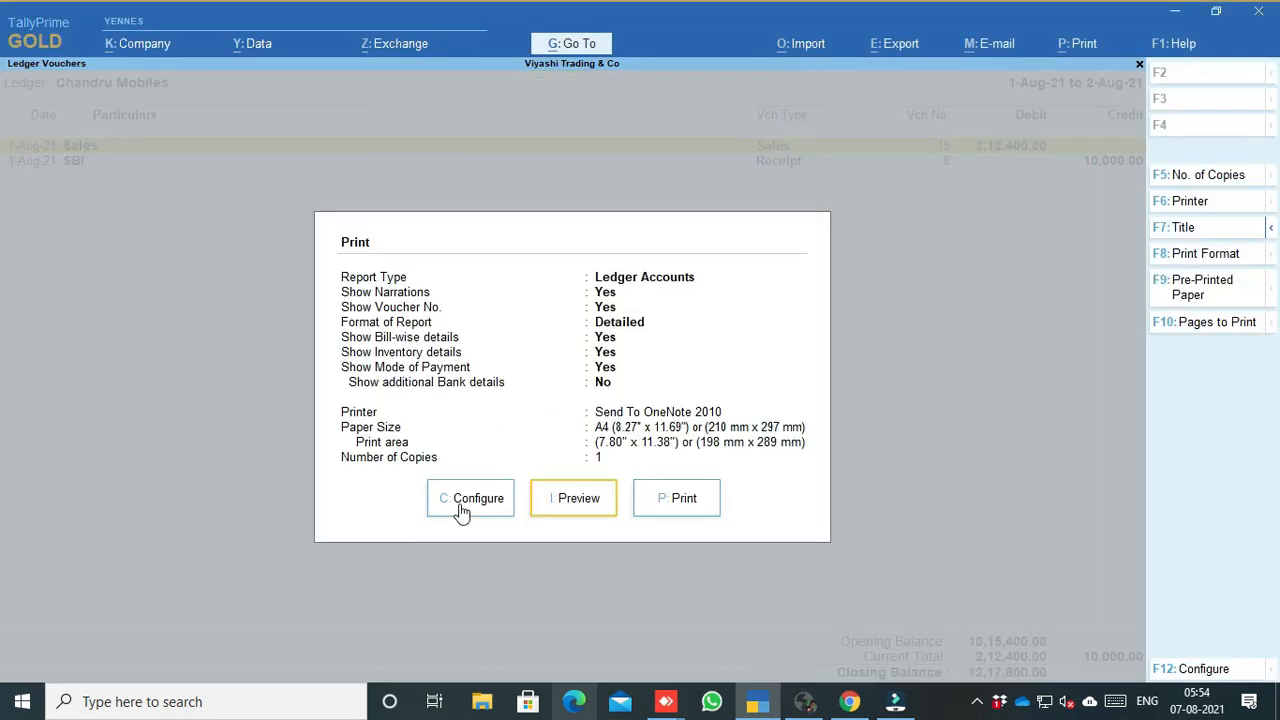
pyautogui.press('Escape')
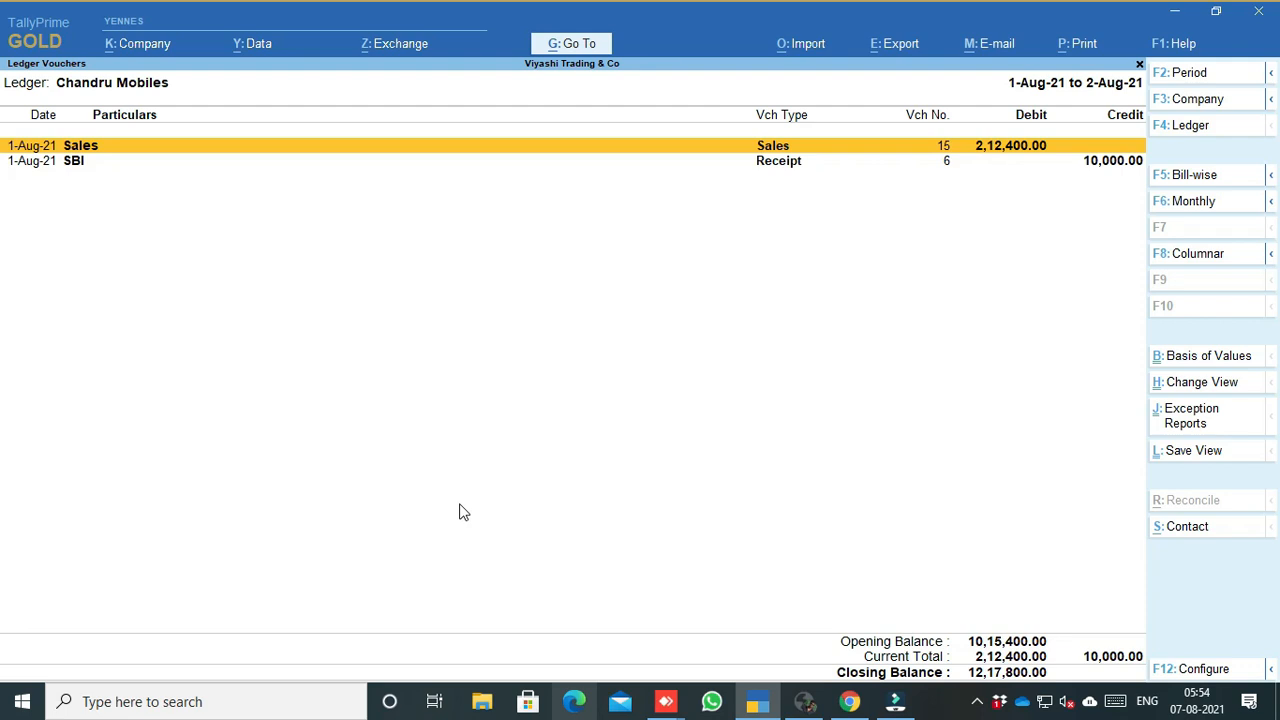
pyautogui.click(1088, 45)
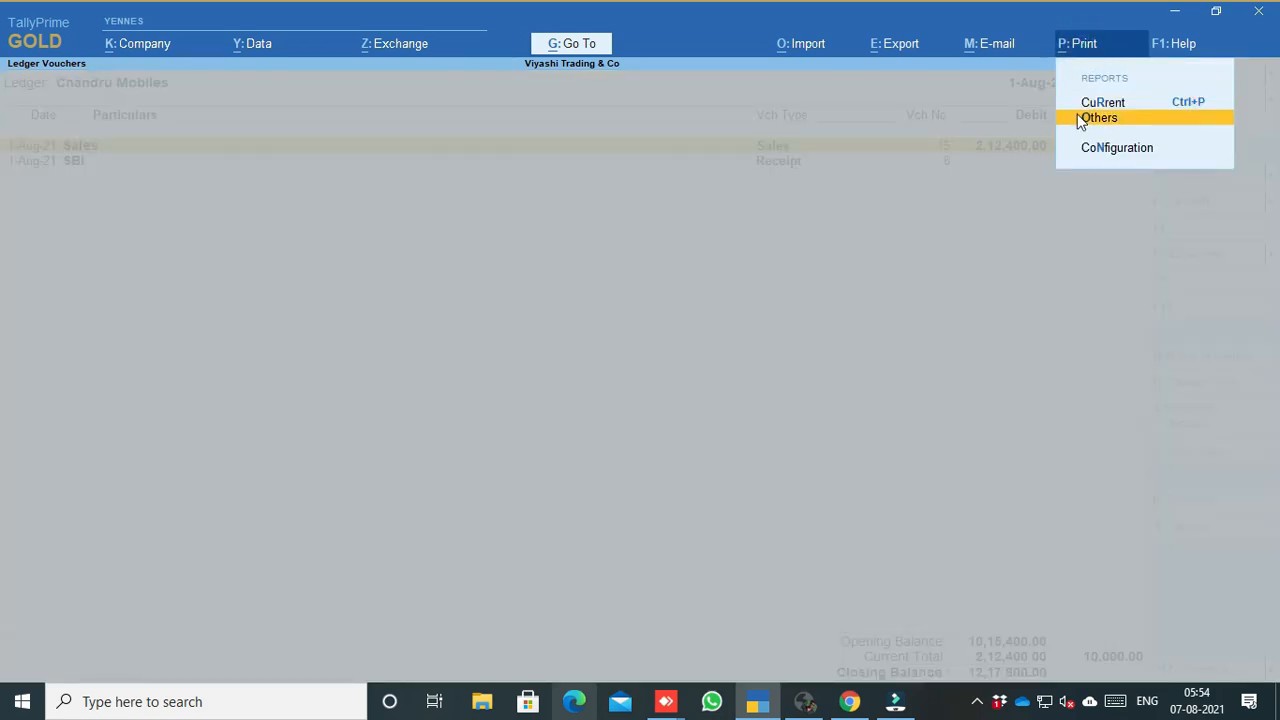
pyautogui.click(1080, 119)
pyautogui.press('Up')
pyautogui.press('Up')
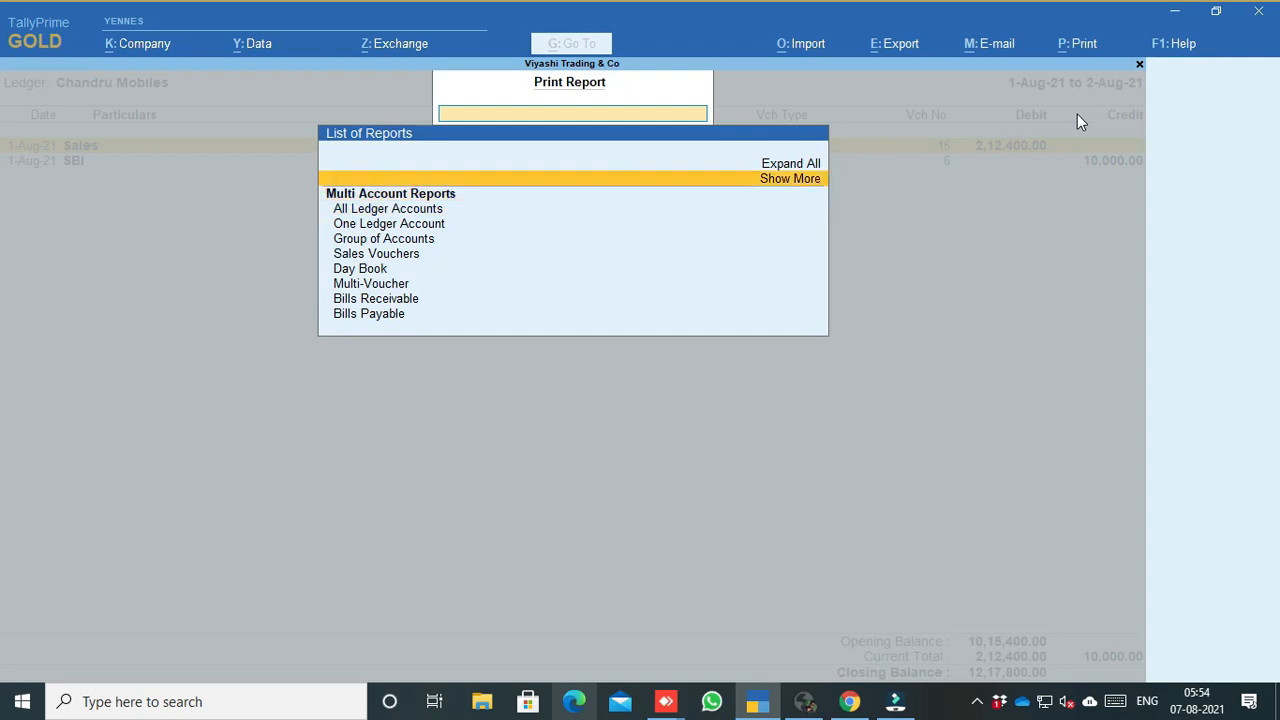
pyautogui.press('Return')
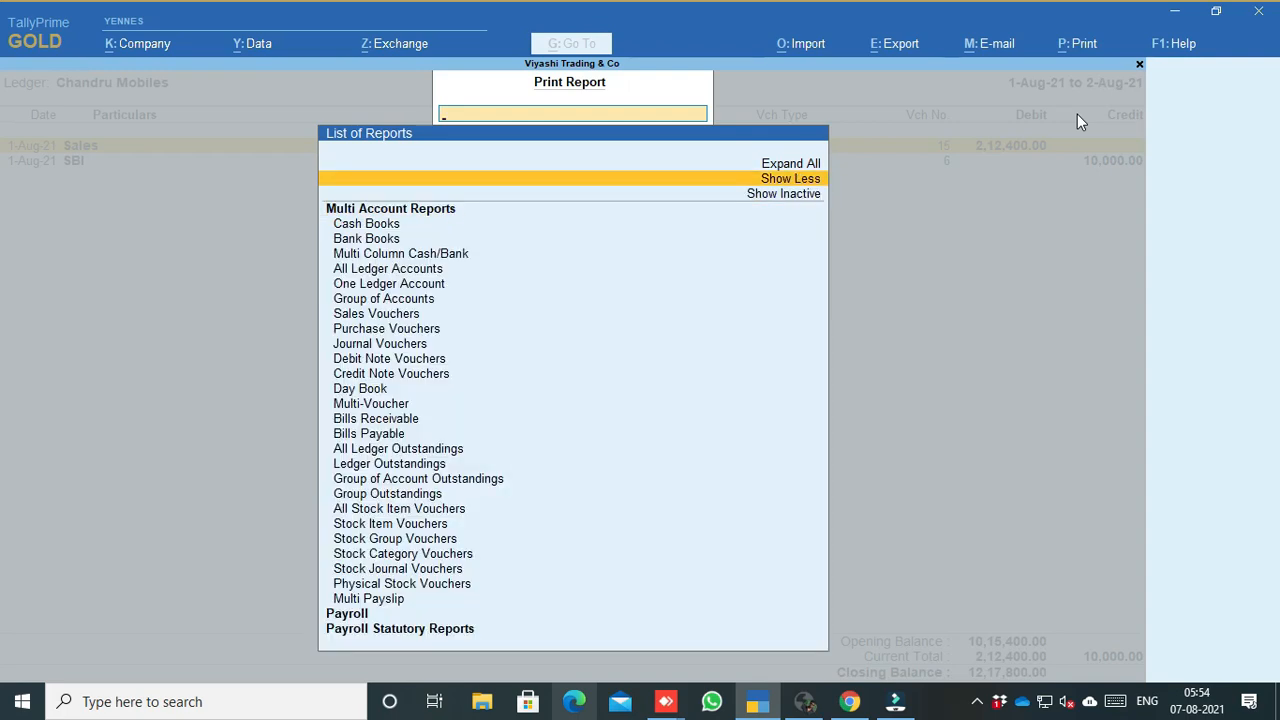
pyautogui.write('Vouch')
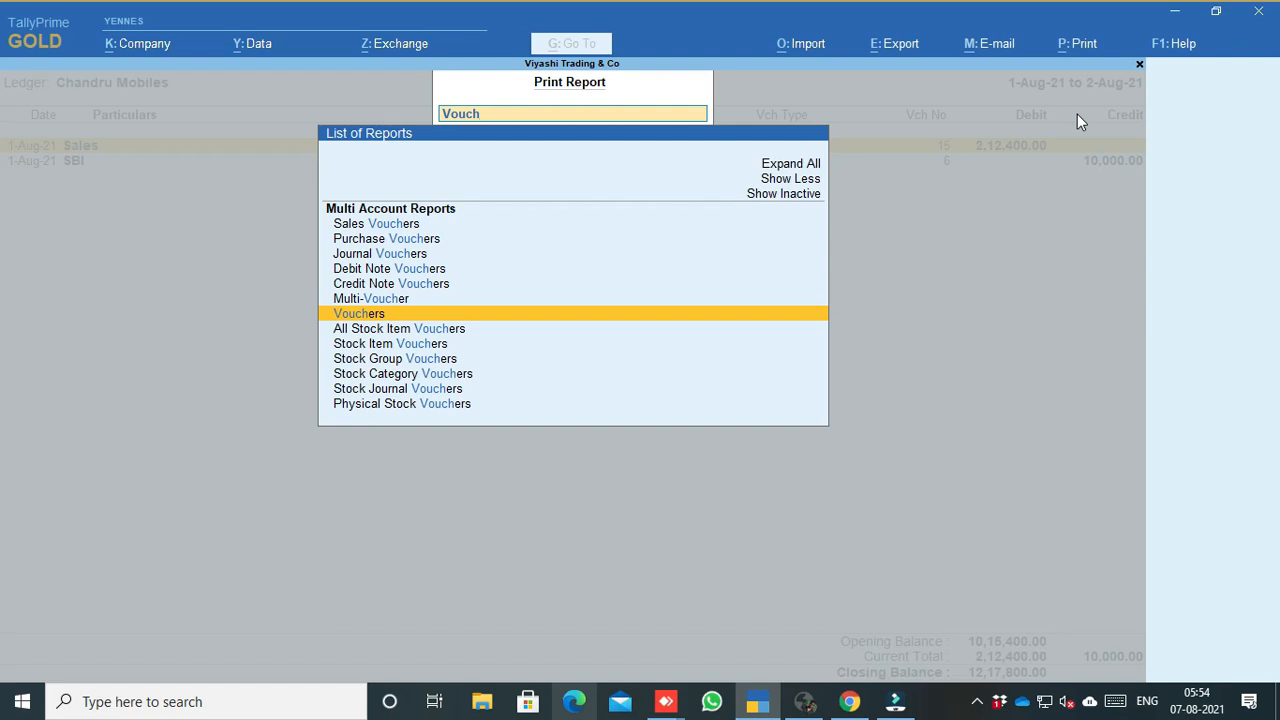
pyautogui.press('BackSpace')
pyautogui.press('BackSpace')
pyautogui.press('BackSpace')
pyautogui.press('BackSpace')
pyautogui.press('BackSpace')
pyautogui.press('Escape')
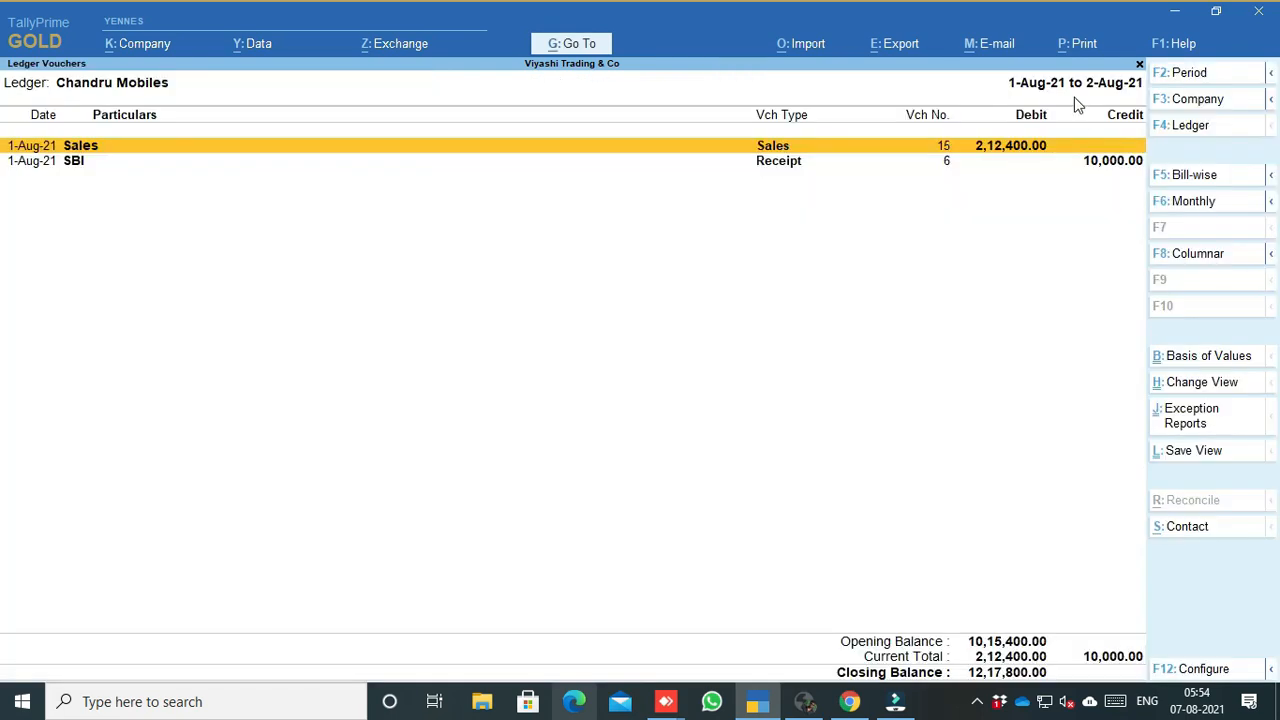
# Start printing another report and choose Multi-Voucher from the list of reports
pyautogui.click(1077, 45)
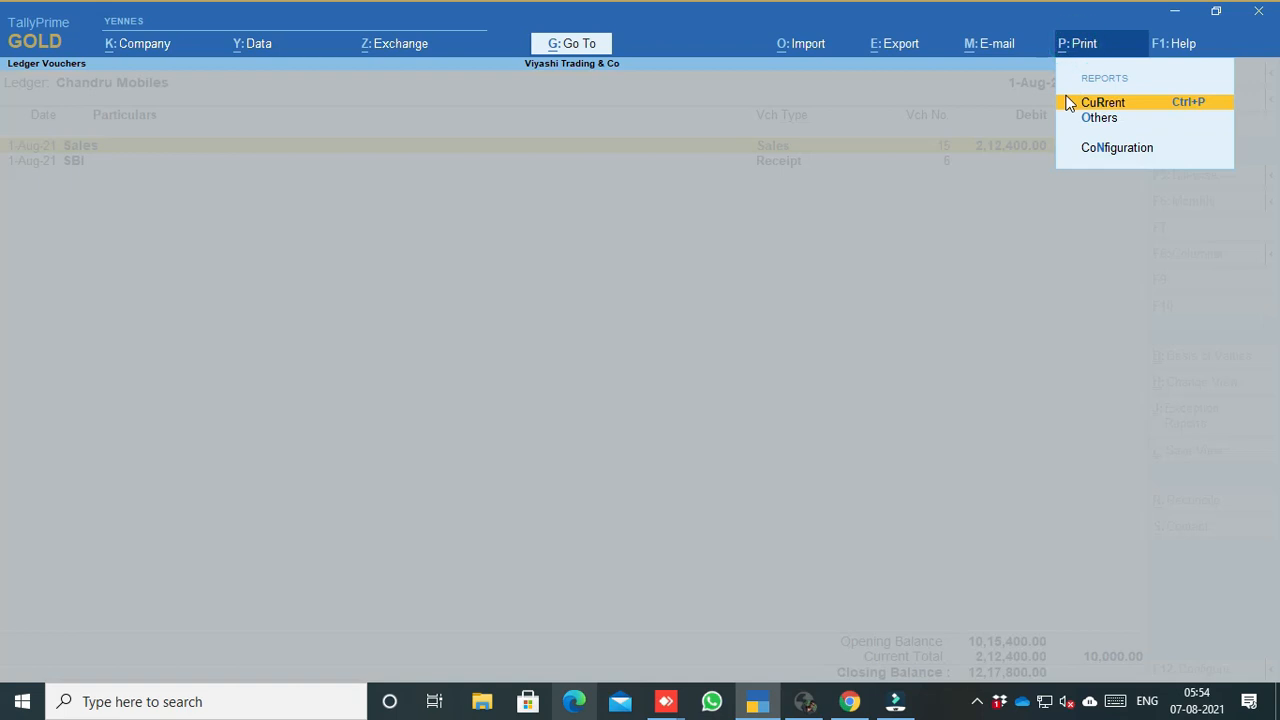
pyautogui.click(1068, 101)
pyautogui.press('Down')
pyautogui.press('Down')
pyautogui.press('Down')
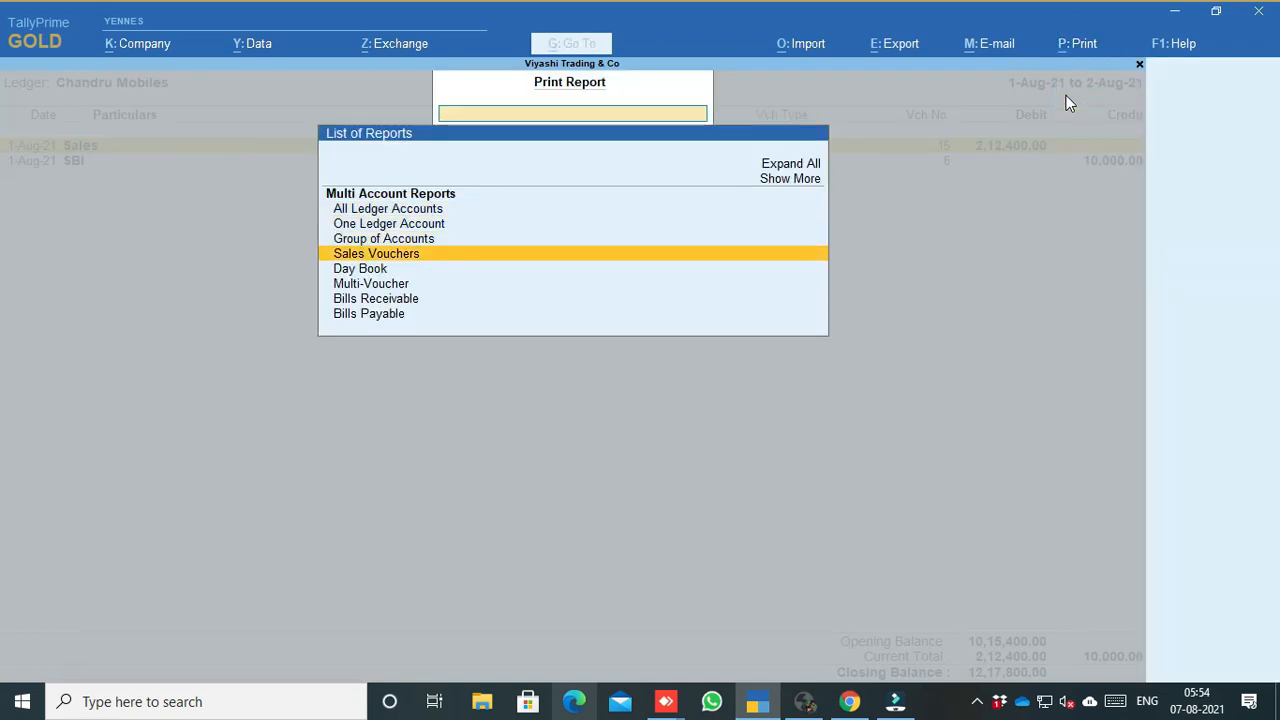
pyautogui.press('Down')
pyautogui.press('Down')
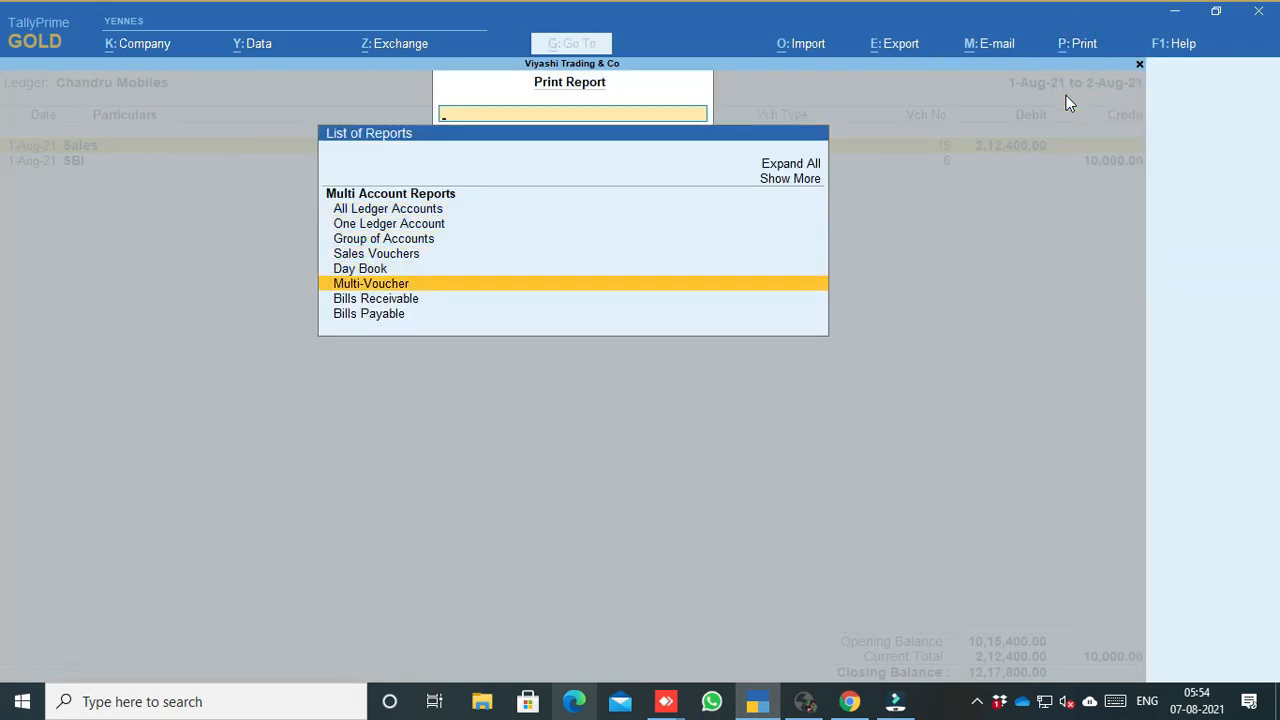
pyautogui.press('Return')
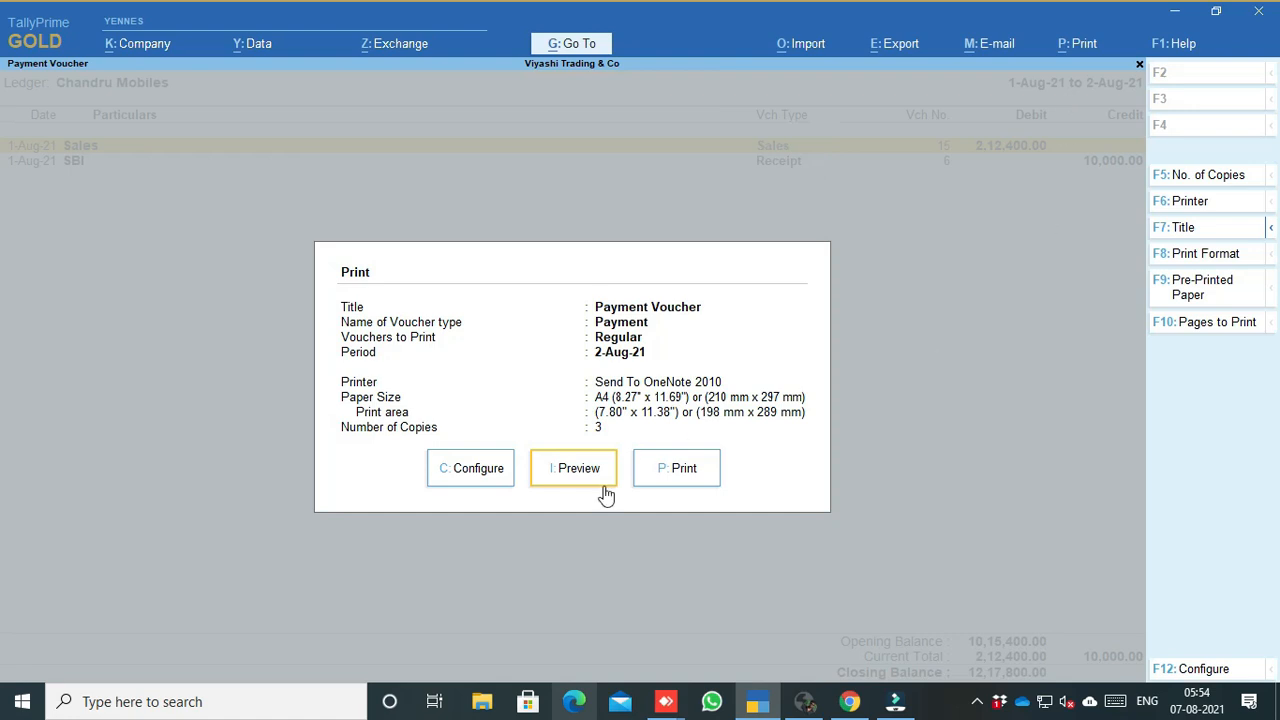
# Set the voucher type to Sales in the multi-voucher print configuration
pyautogui.click(492, 474)
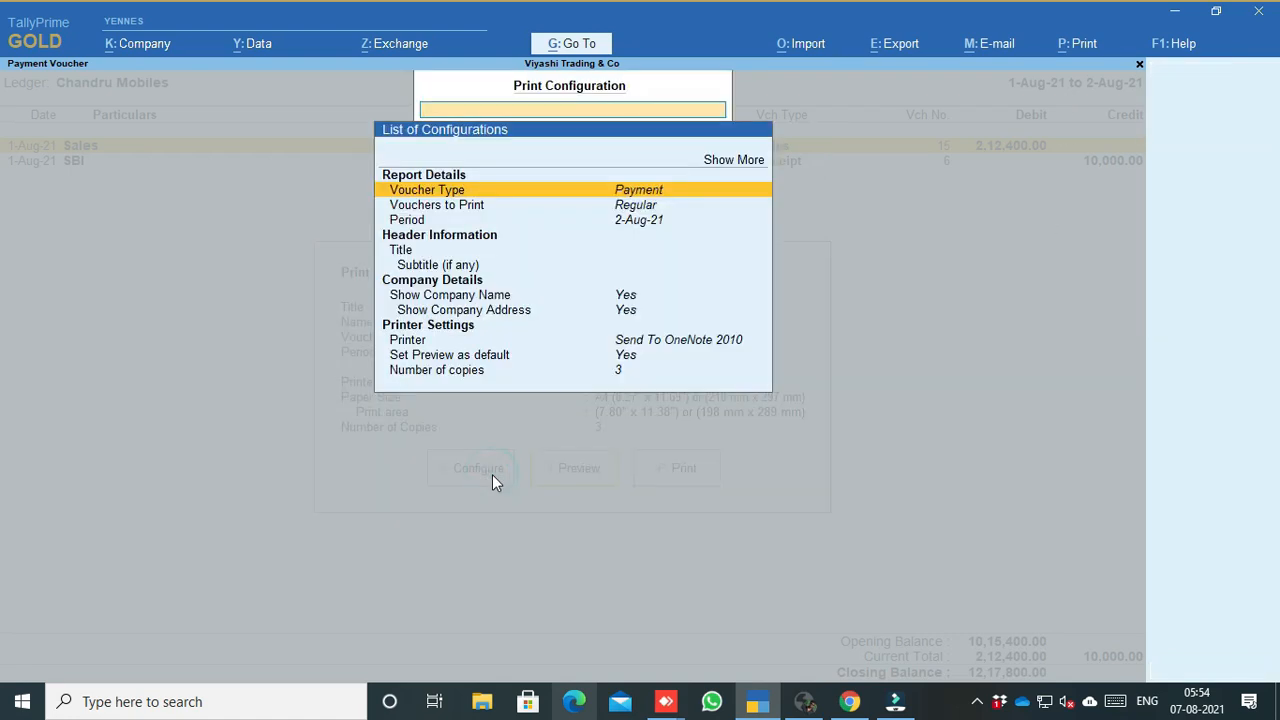
pyautogui.press('Return')
pyautogui.write('Sal')
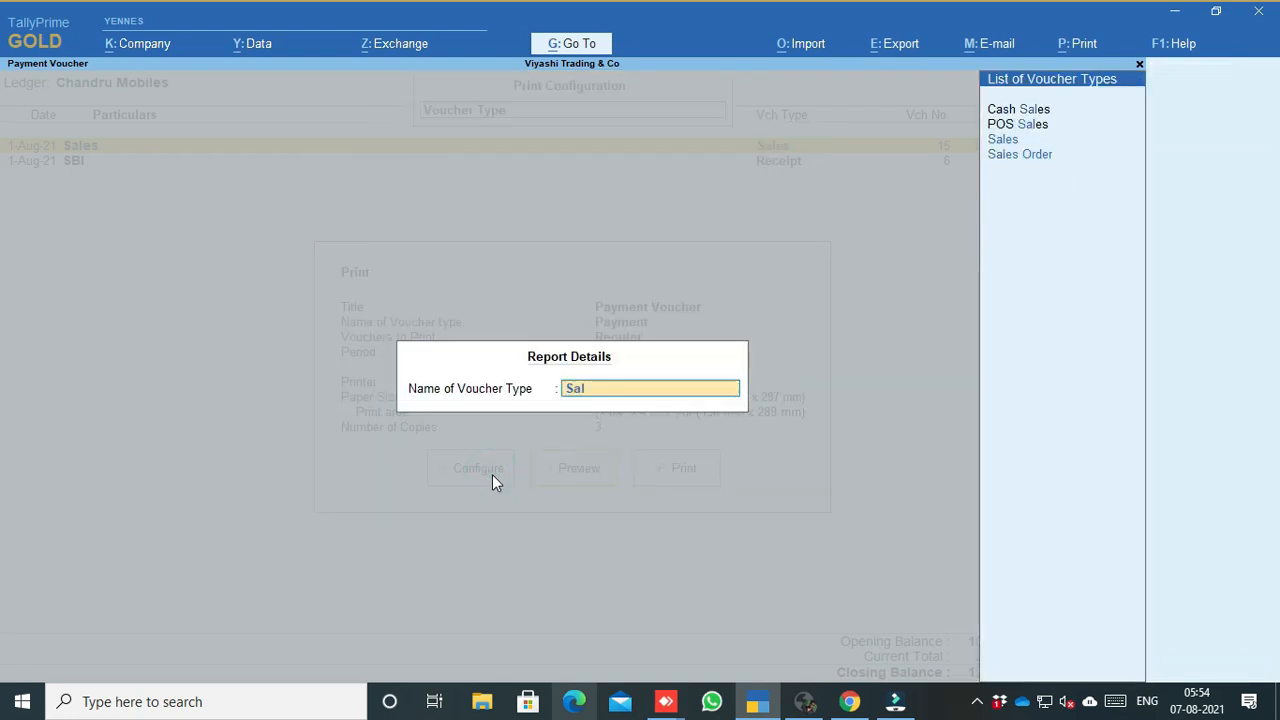
pyautogui.press('BackSpace')
pyautogui.press('BackSpace')
pyautogui.press('BackSpace')
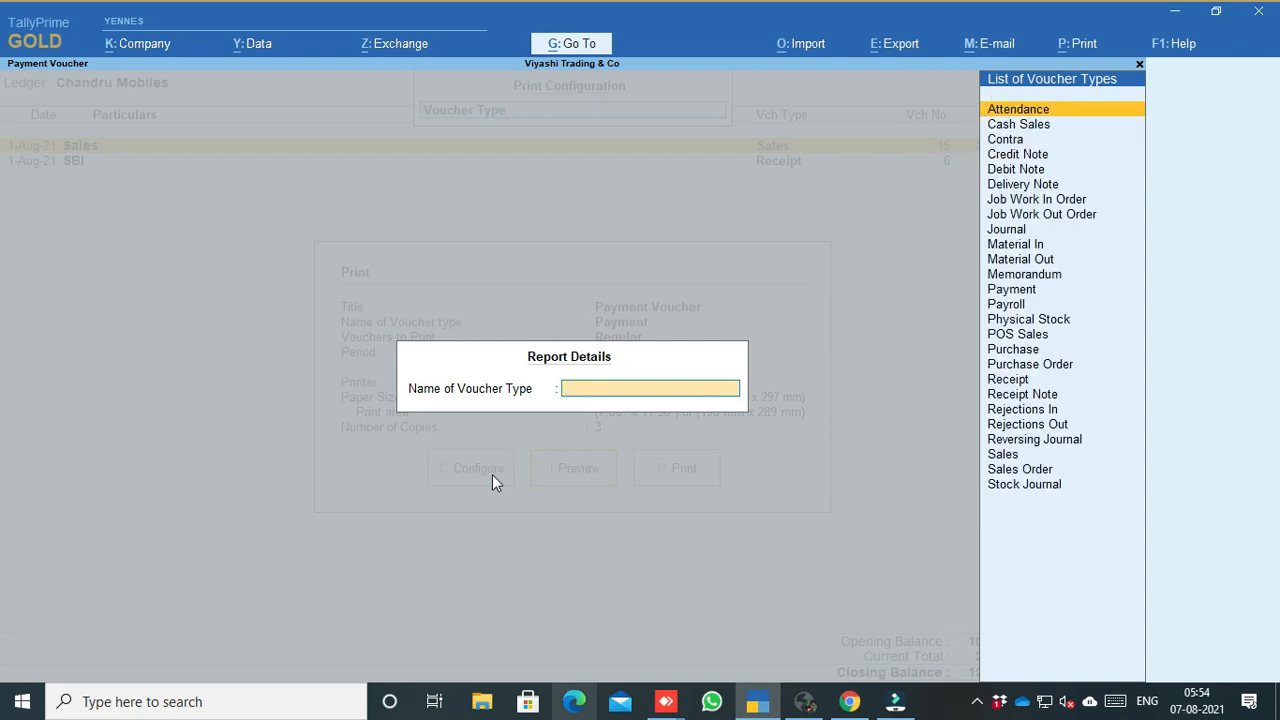
pyautogui.write('Sal')
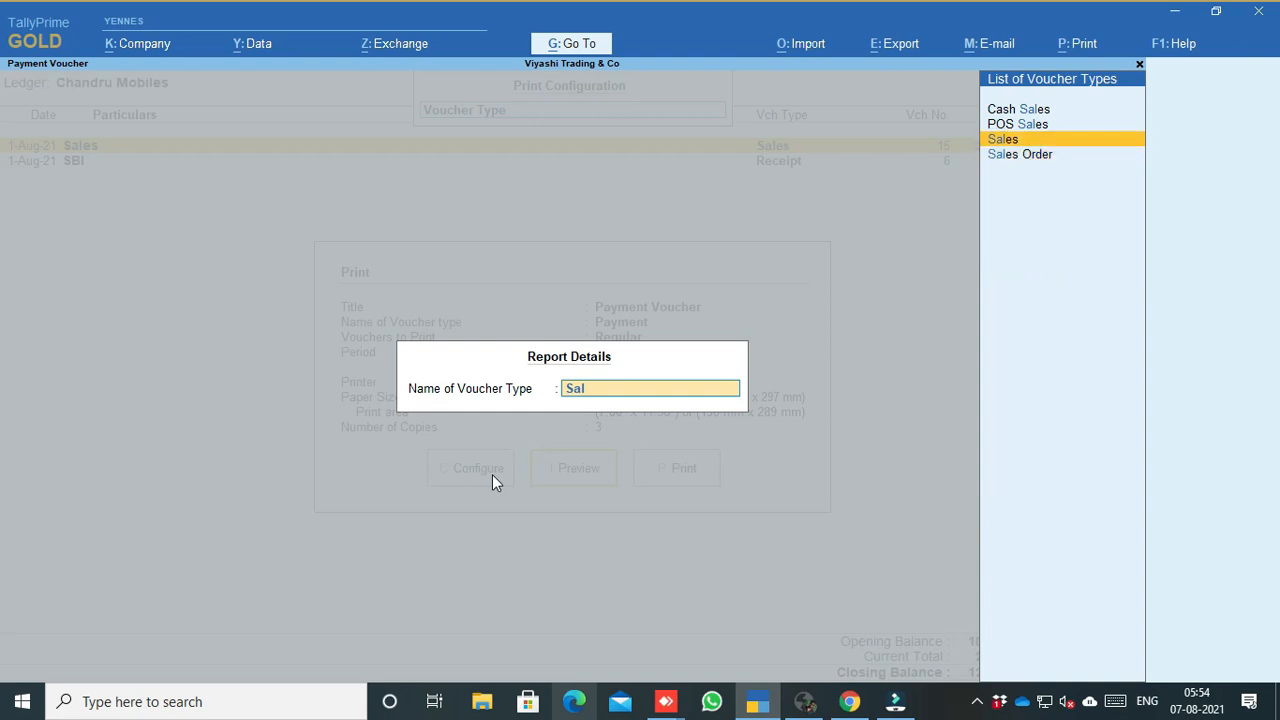
pyautogui.press('Return')
pyautogui.press('Return')
pyautogui.press('Return')
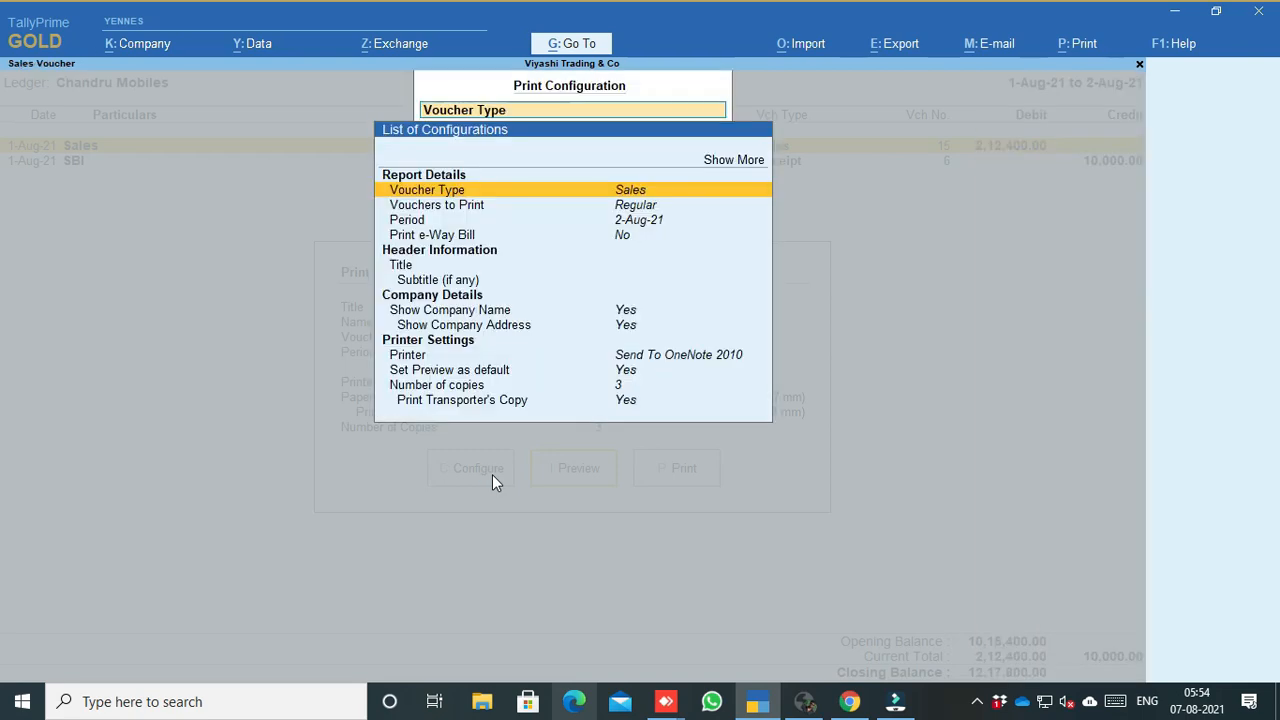
# Set the voucher printing period from 1-Apr-21 to 2-Aug-21
pyautogui.press('Down')
pyautogui.press('Down')
pyautogui.press('Return')
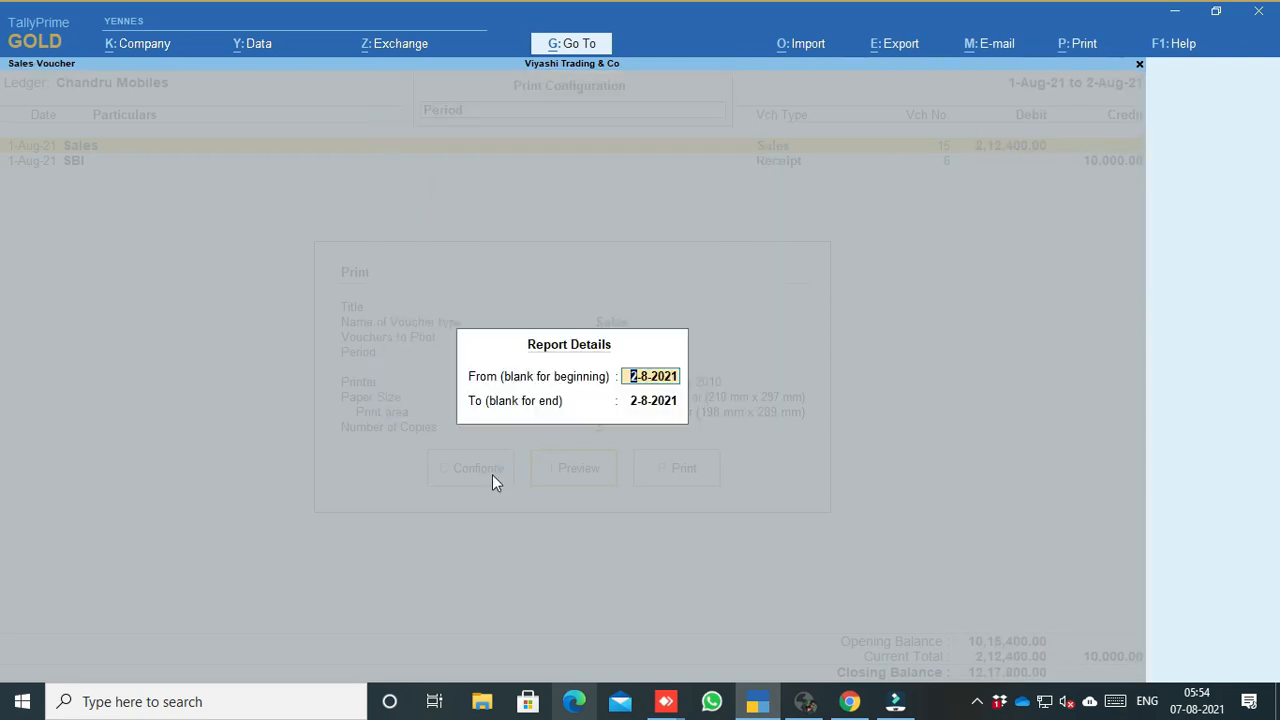
pyautogui.press('BackSpace')
pyautogui.write('1-4')
pyautogui.press('Return')
pyautogui.press('Return')
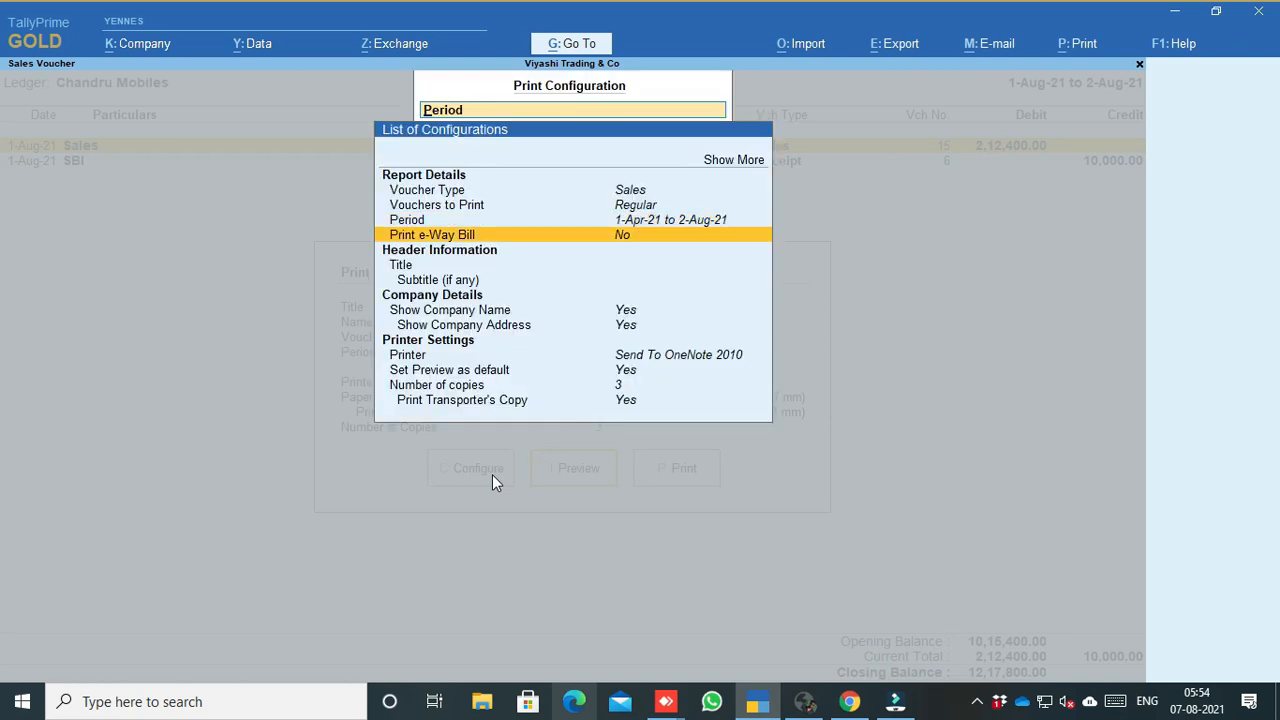
# Set the number of copies to 1 with Original as the type of copy, and close the print configuration
pyautogui.press('Up')
pyautogui.press('Up')
pyautogui.press('Down')
pyautogui.press('Down')
pyautogui.press('Down')
pyautogui.press('Down')
pyautogui.press('Down')
pyautogui.press('Down')
pyautogui.press('Down')
pyautogui.press('Down')
pyautogui.press('Down')
pyautogui.press('Down')
pyautogui.press('Down')
pyautogui.press('Down')
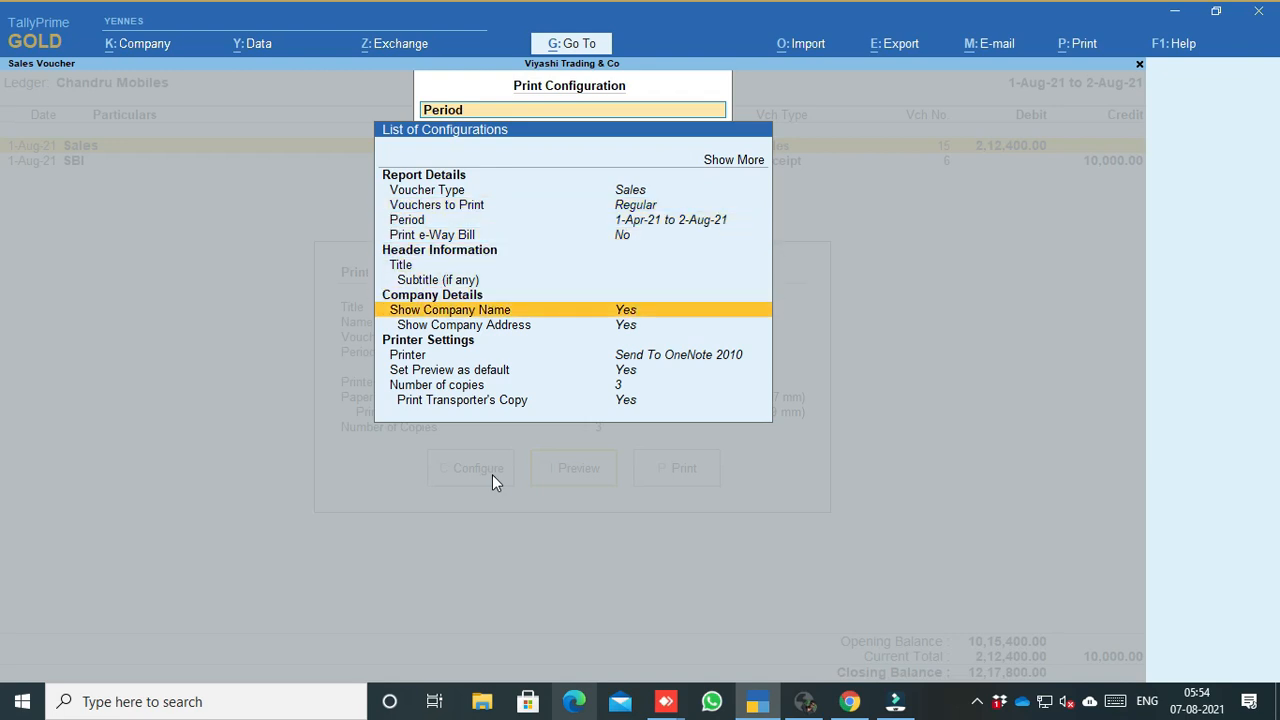
pyautogui.press('Return')
pyautogui.write('1')
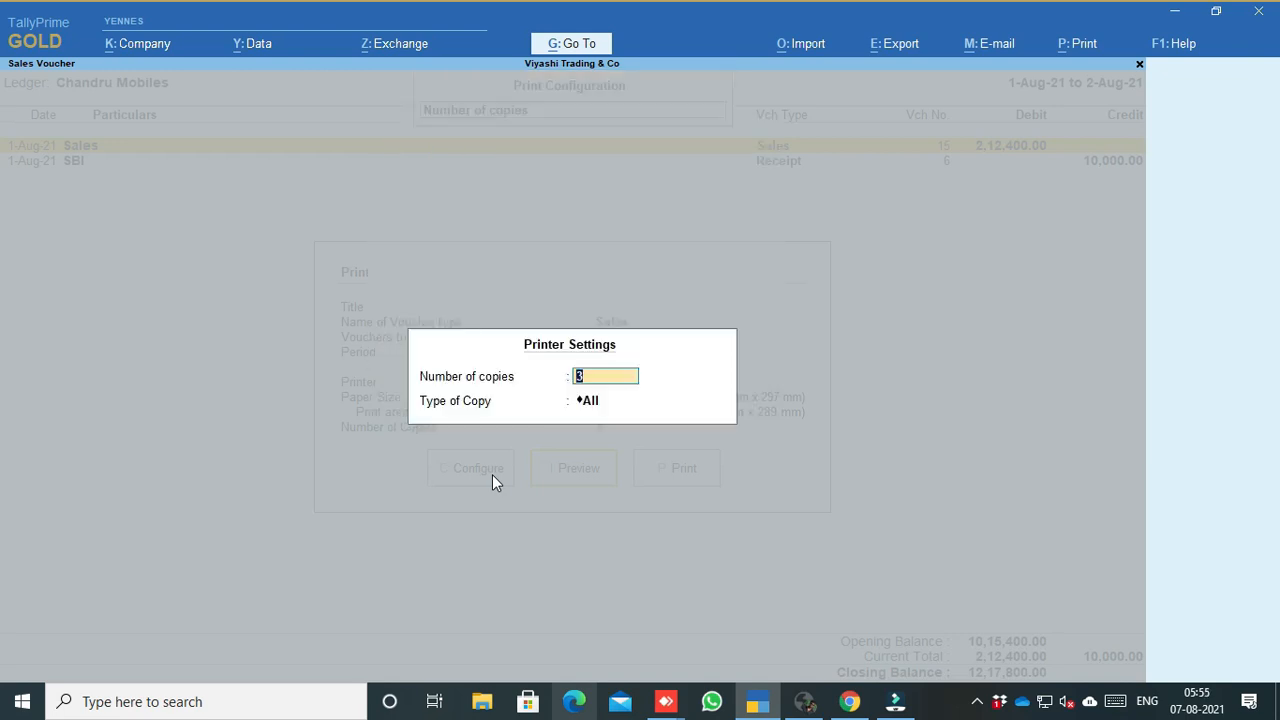
pyautogui.press('Return')
pyautogui.press('Down')
pyautogui.press('Down')
pyautogui.press('Down')
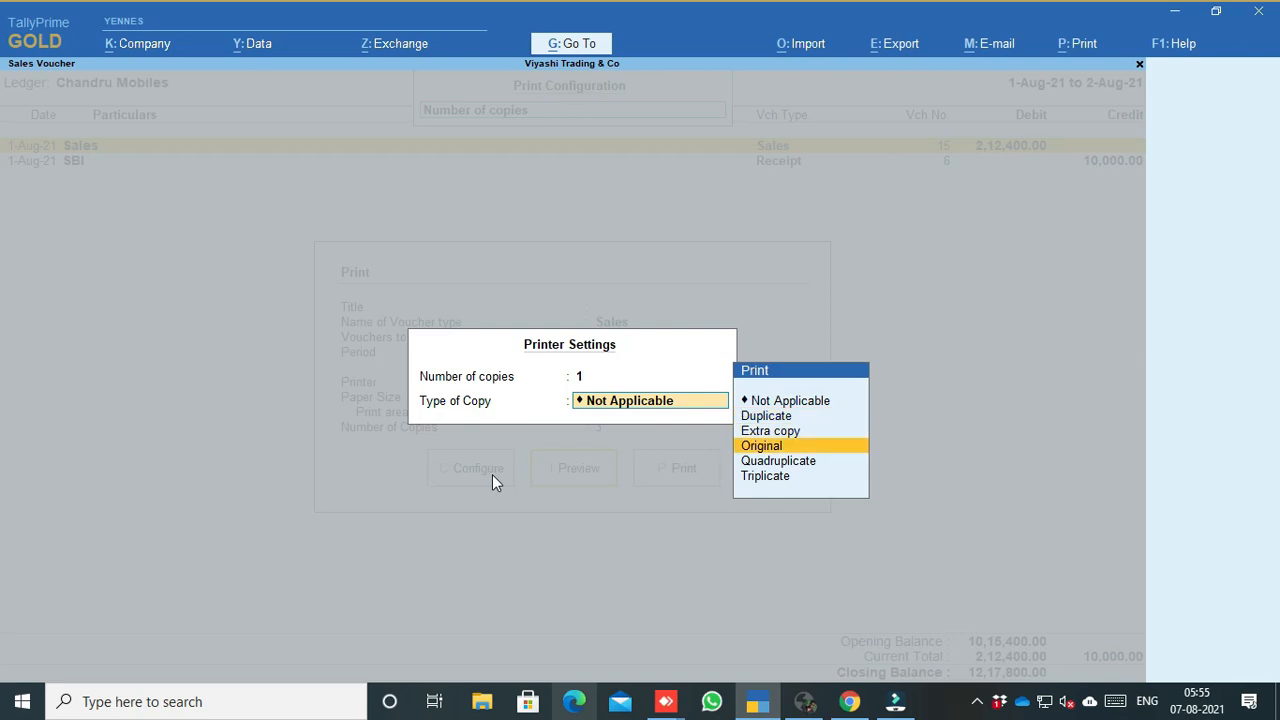
pyautogui.press('Return')
pyautogui.press('Escape')
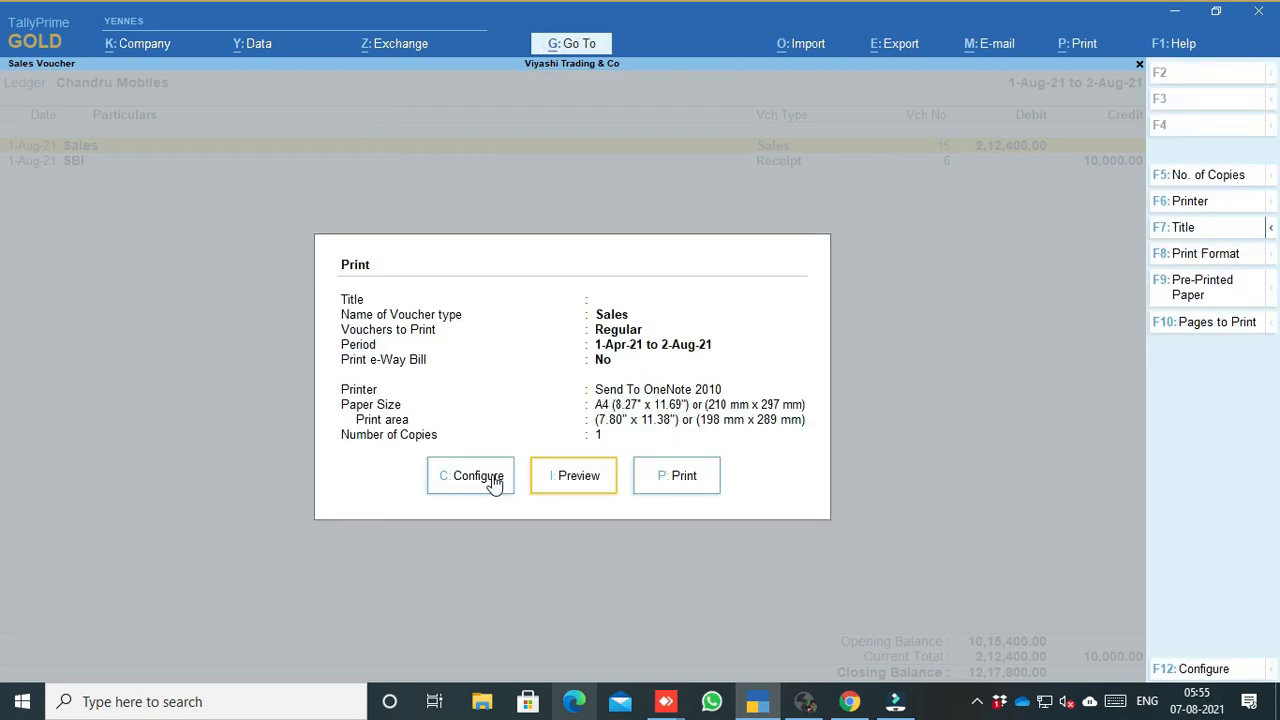
# Preview the multi-voucher printout and page through the sales invoices
pyautogui.press('i')
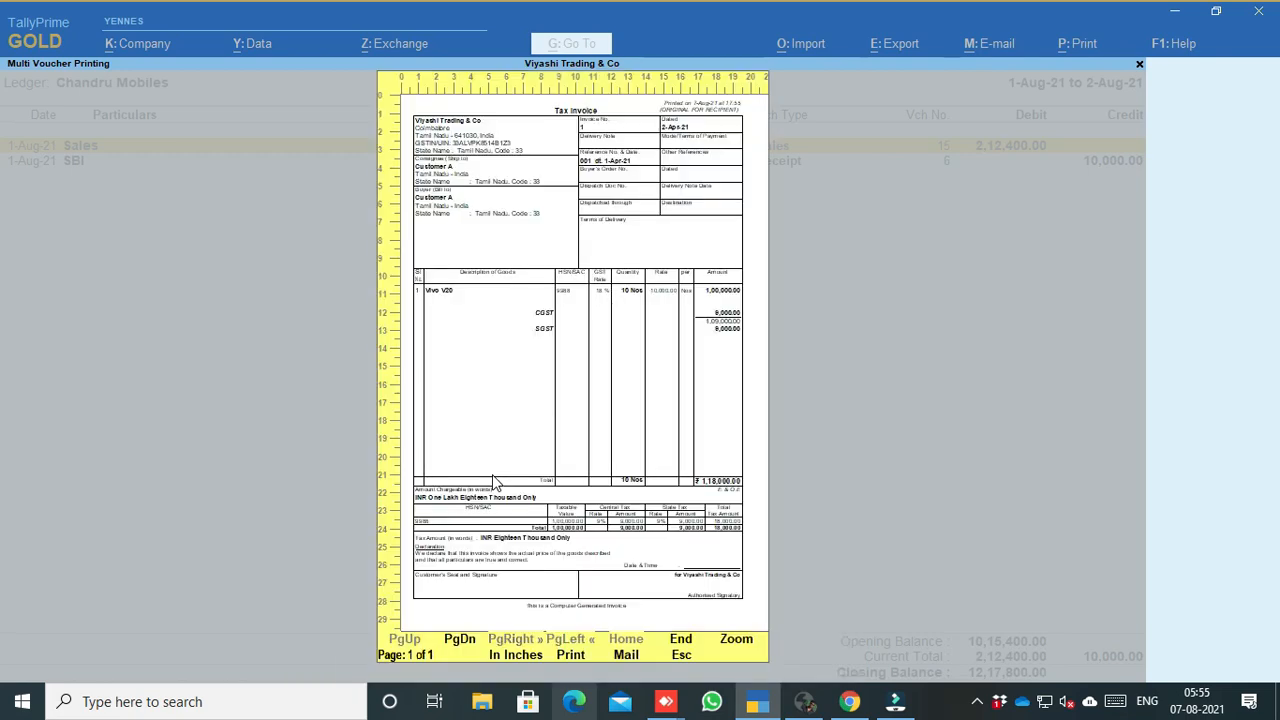
pyautogui.press('pagedown')
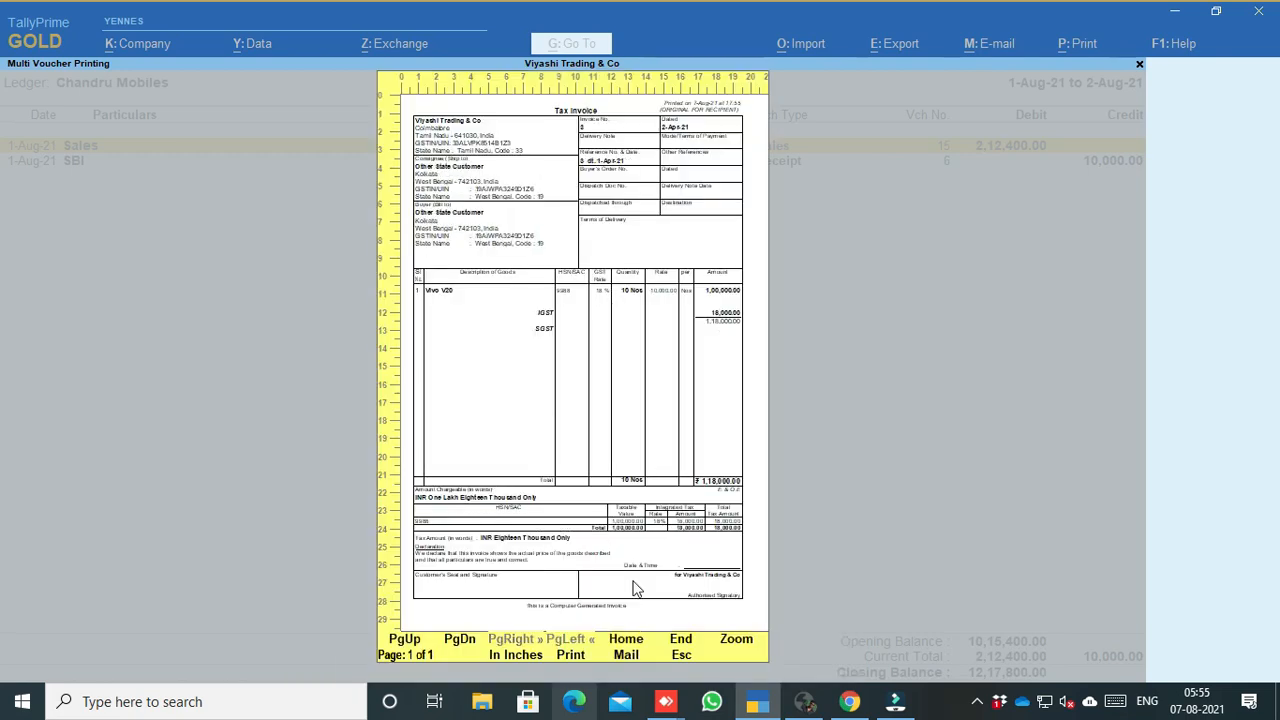
pyautogui.press('pagedown')
pyautogui.press('pagedown')
pyautogui.press('pagedown')
pyautogui.press('pagedown')
pyautogui.press('pagedown')
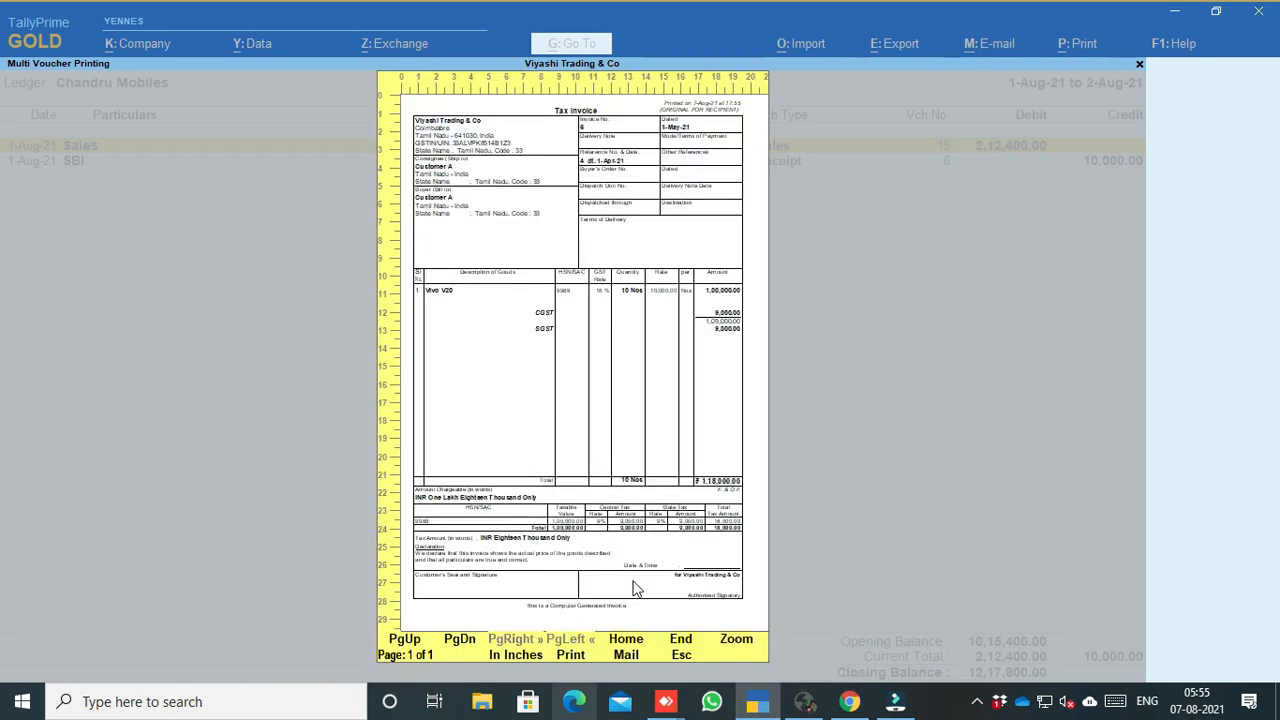
# Reopen the multi-voucher print preview and zoom in on the second sales invoice
pyautogui.press('Escape')
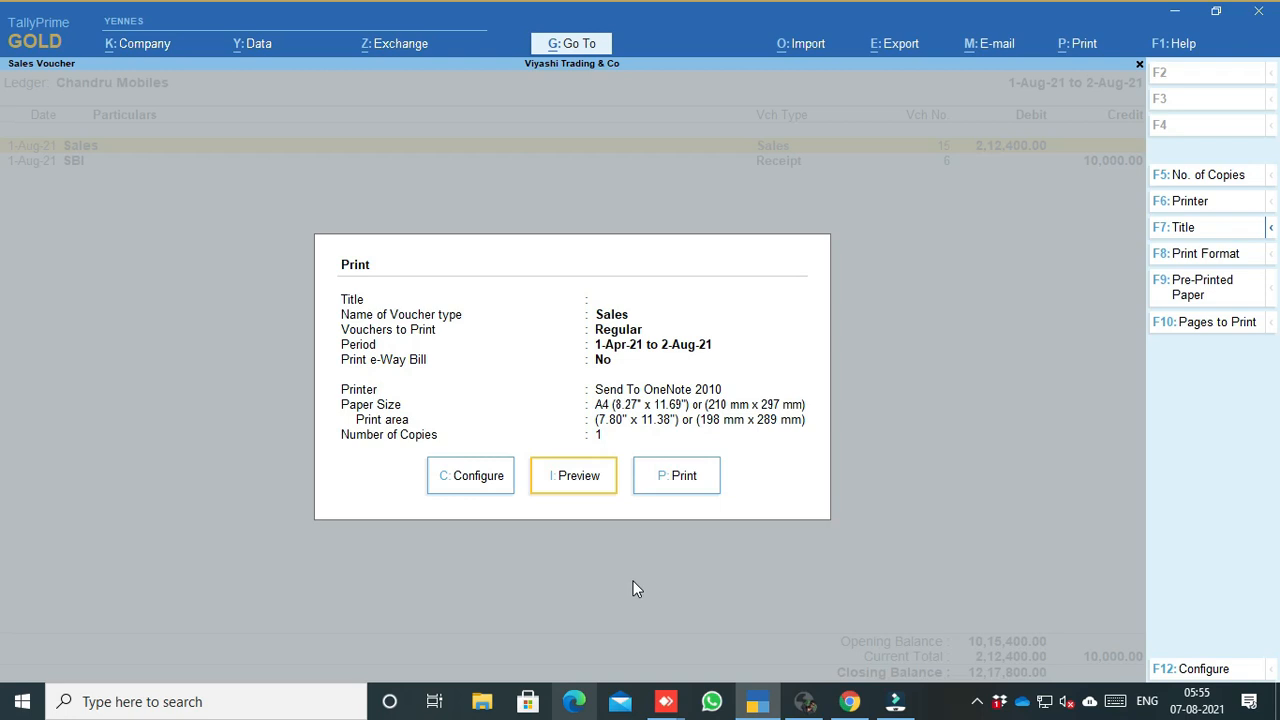
pyautogui.press('i')
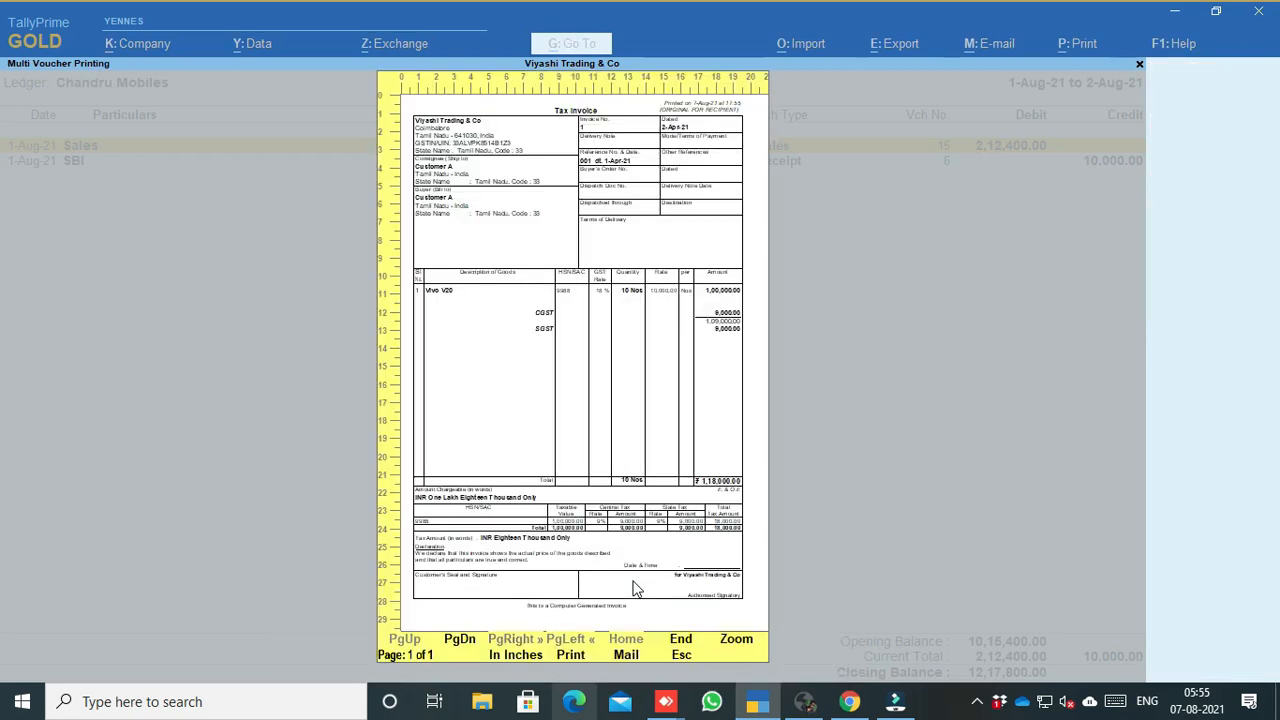
pyautogui.press('pagedown')
pyautogui.hotkey('alt', 'z')
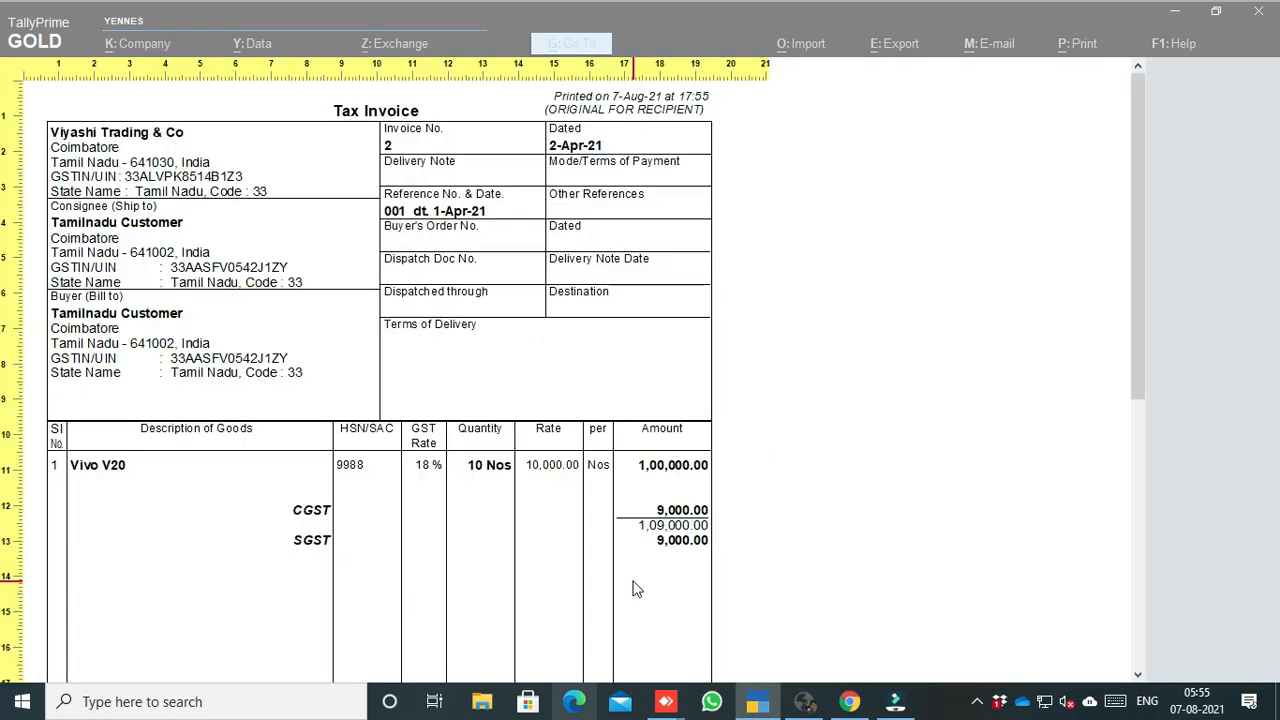
pyautogui.press('pagedown')
pyautogui.press('pagedown')
pyautogui.press('pagedown')
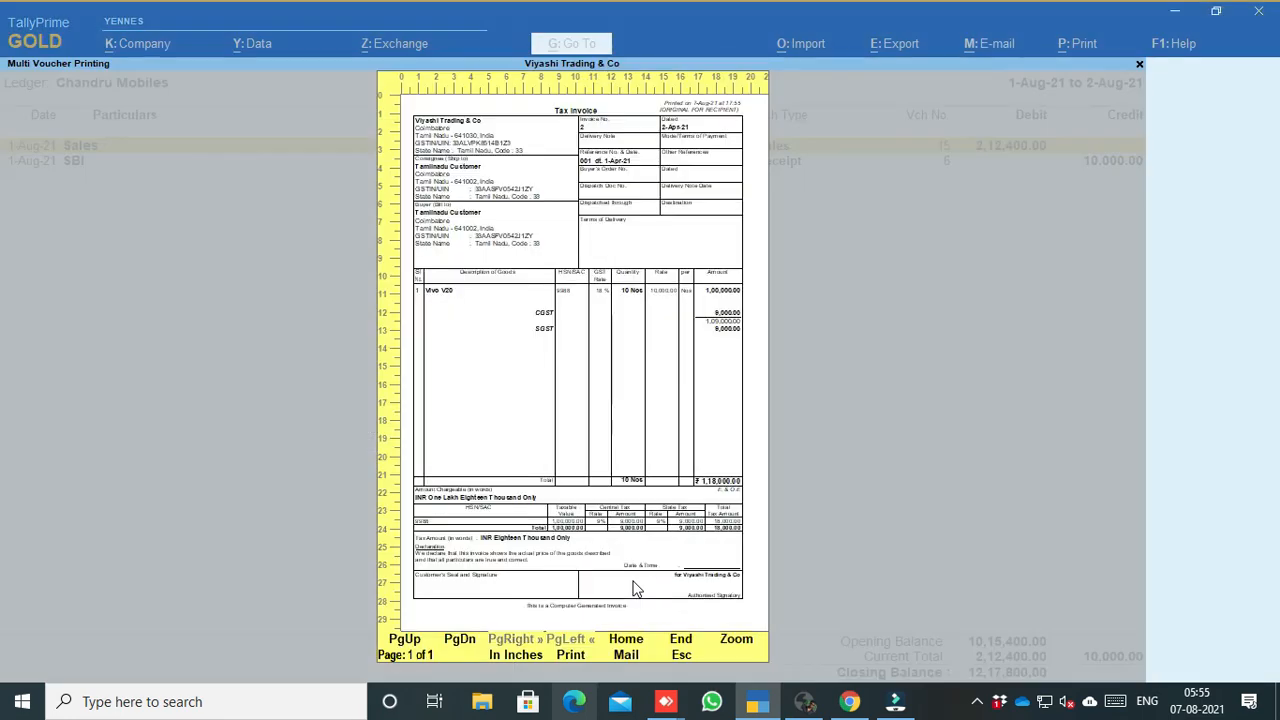
# Page through the following sales invoices in the preview and return to the Gateway of Tally
pyautogui.press('pagedown')
pyautogui.press('pagedown')
pyautogui.press('pagedown')
pyautogui.press('pagedown')
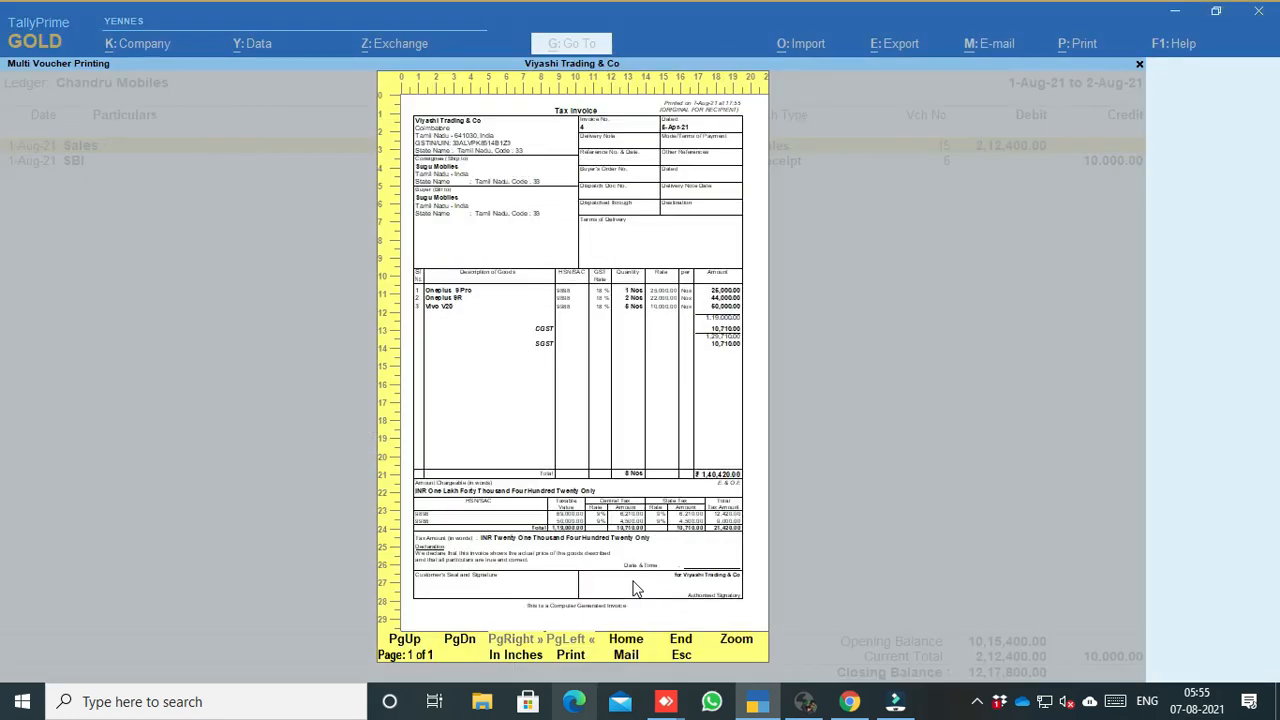
pyautogui.press('pagedown')
pyautogui.press('pagedown')
pyautogui.press('pagedown')
pyautogui.press('pagedown')
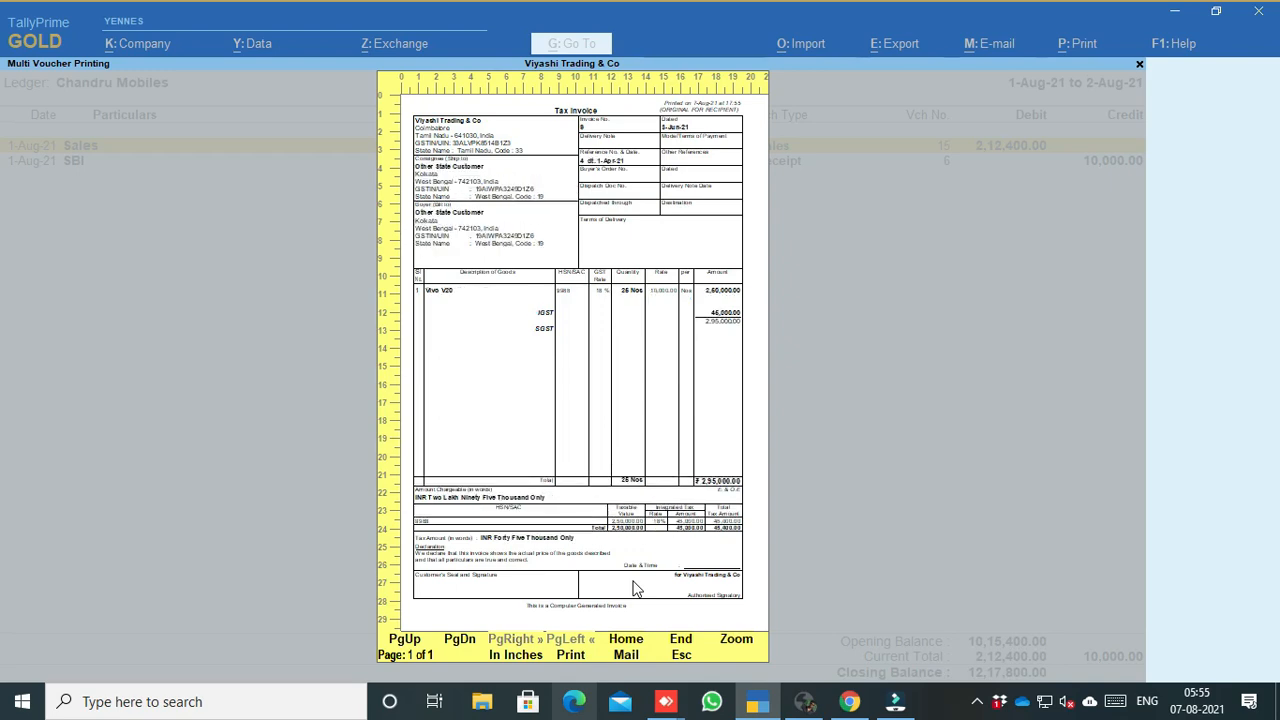
pyautogui.press('Escape')
pyautogui.press('Escape')
pyautogui.press('Escape')
pyautogui.press('Escape')
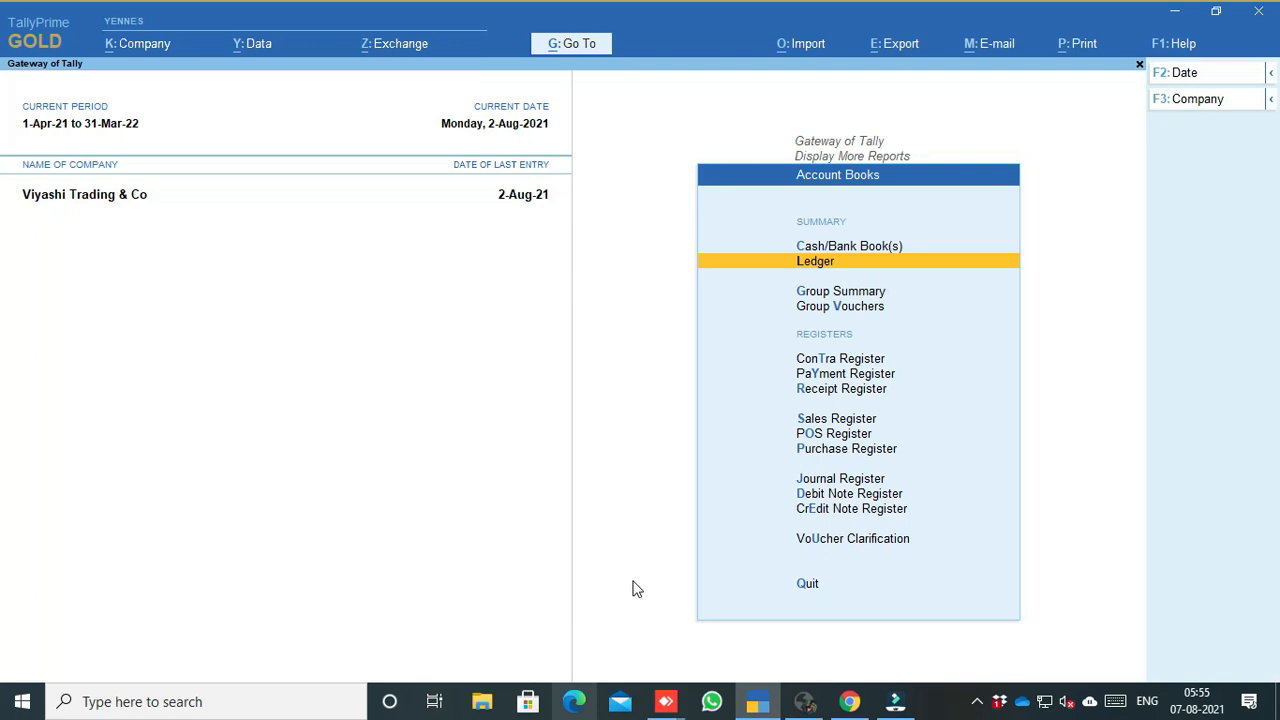
pyautogui.press('Escape')
pyautogui.press('Escape')
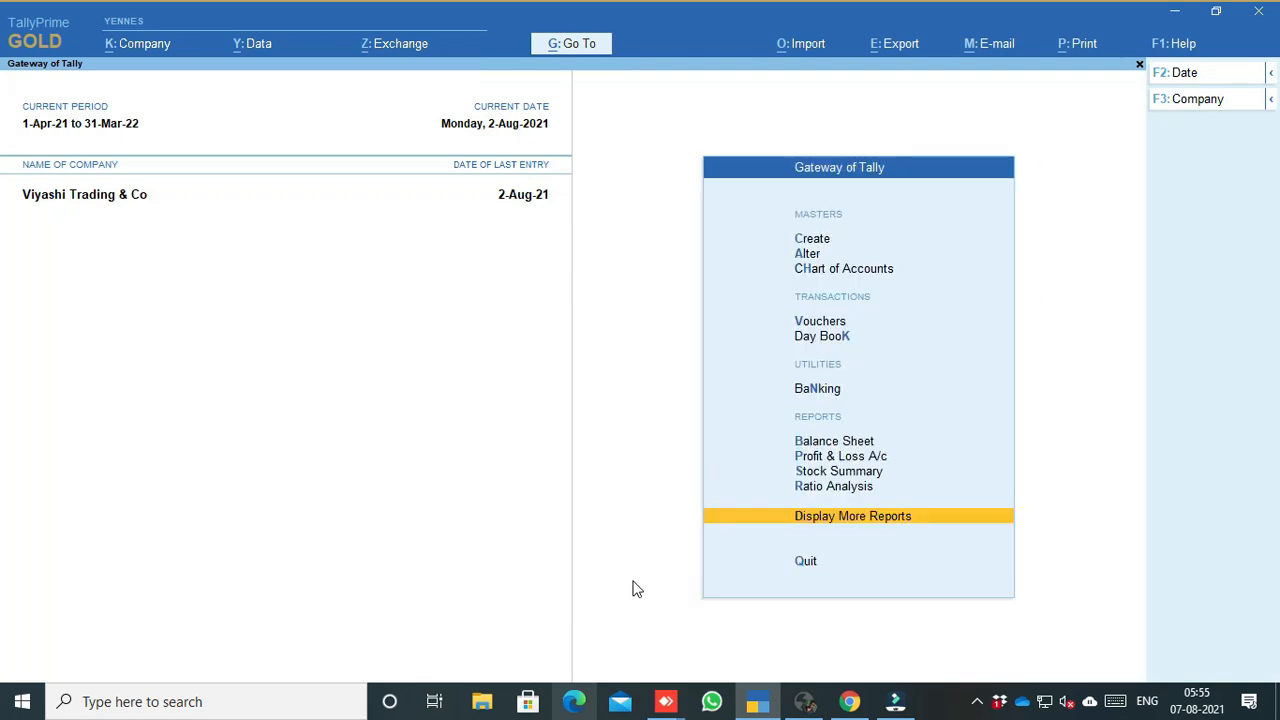
pyautogui.press('Return')
pyautogui.press('a')
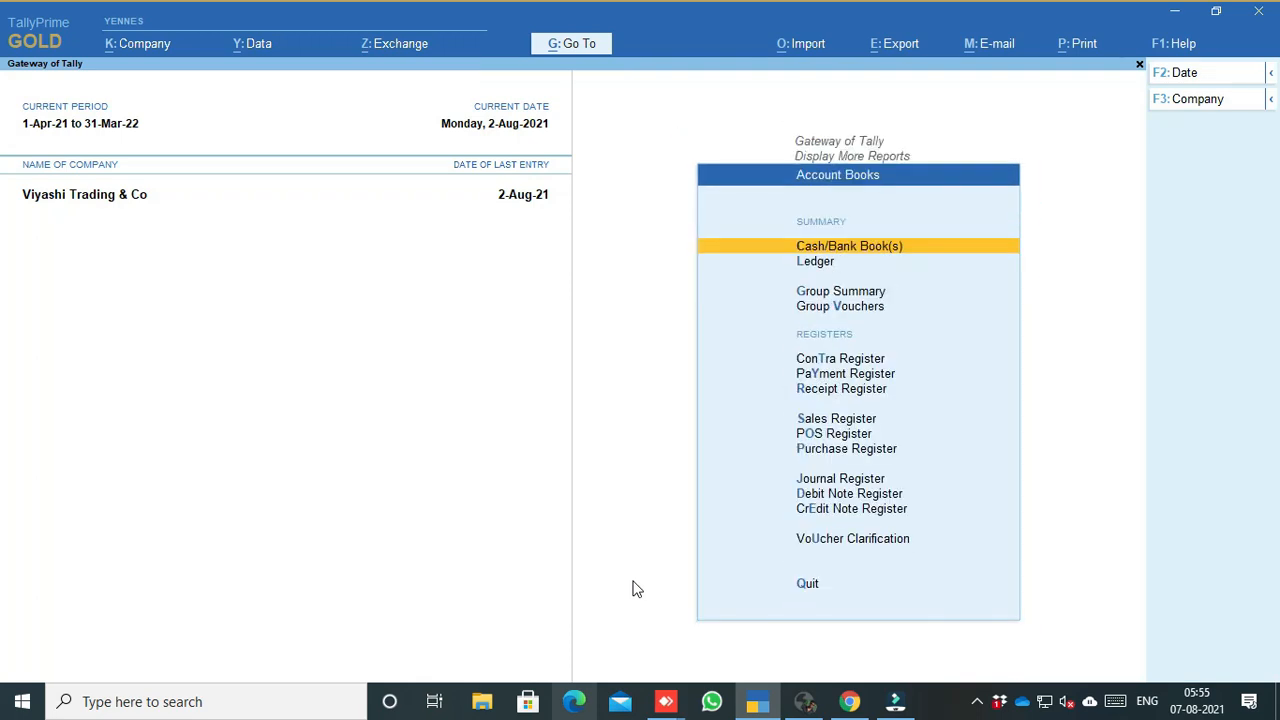
pyautogui.press('s')
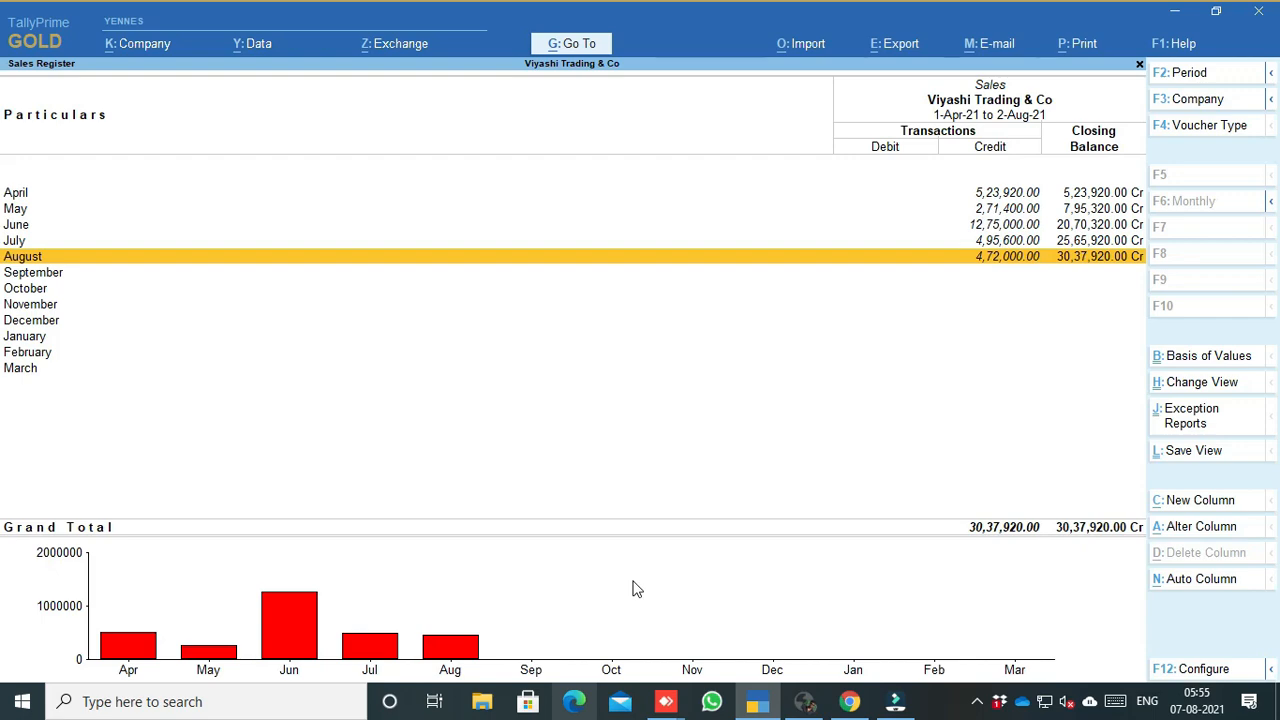
pyautogui.press('Escape')
pyautogui.press('Escape')
pyautogui.press('Escape')
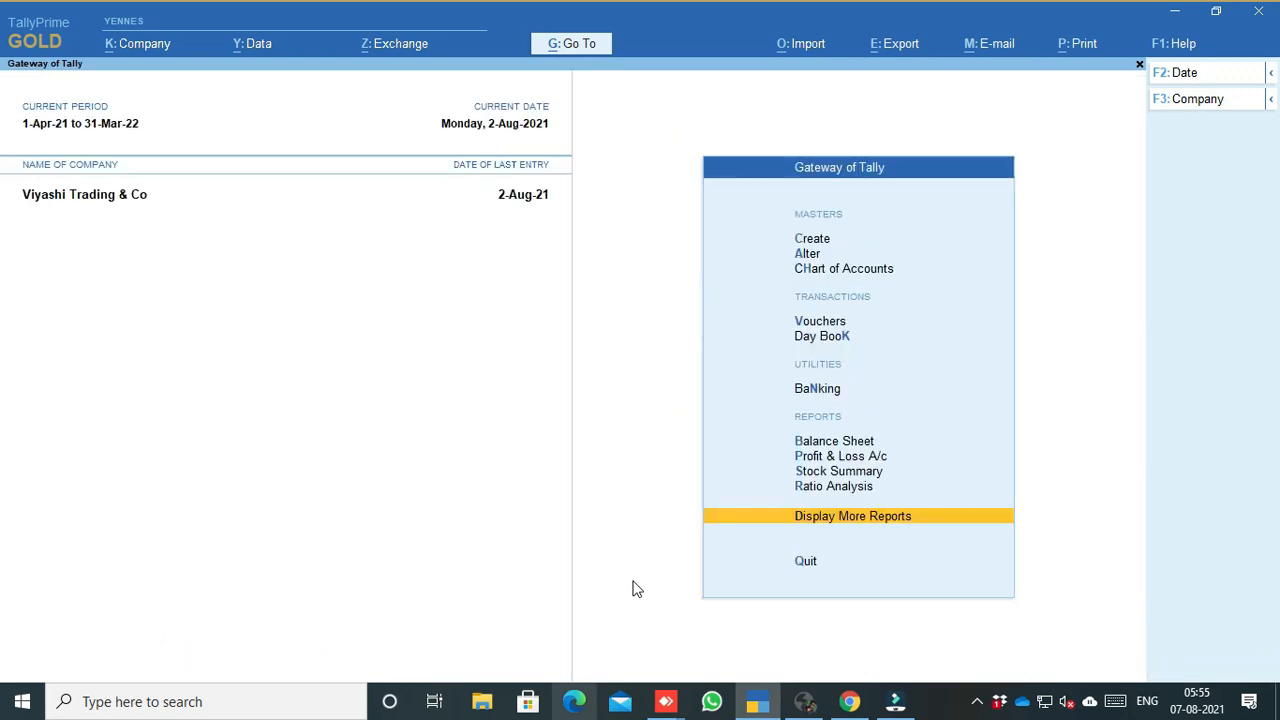
# Open the August list of sales vouchers from the Sales entry of the Statistics report
pyautogui.press('Return')
pyautogui.press('s')
pyautogui.press('s')
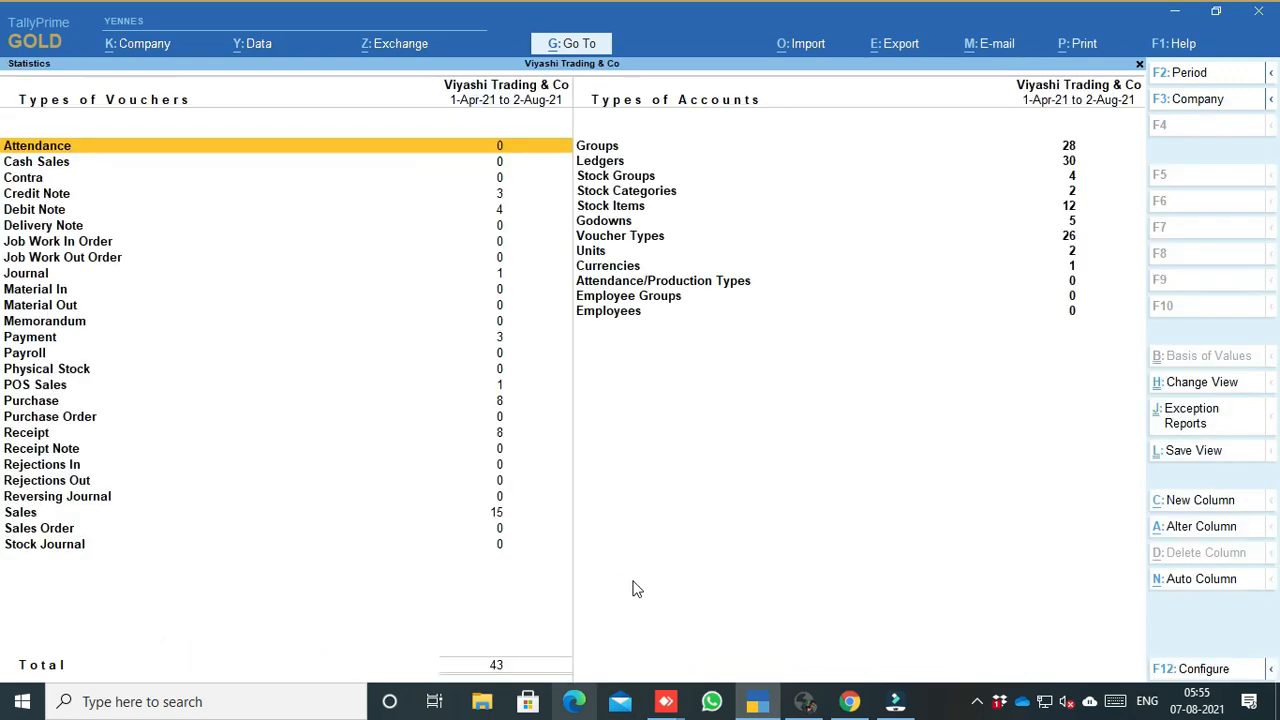
pyautogui.press('Down')
pyautogui.press('Down')
pyautogui.press('Down')
pyautogui.press('Down')
pyautogui.press('Down')
pyautogui.press('Down')
pyautogui.press('Down')
pyautogui.press('Down')
pyautogui.press('Down')
pyautogui.press('Down')
pyautogui.press('Down')
pyautogui.press('Down')
pyautogui.press('Down')
pyautogui.press('Down')
pyautogui.press('Down')
pyautogui.press('Down')
pyautogui.press('Down')
pyautogui.press('Down')
pyautogui.press('Down')
pyautogui.press('Down')
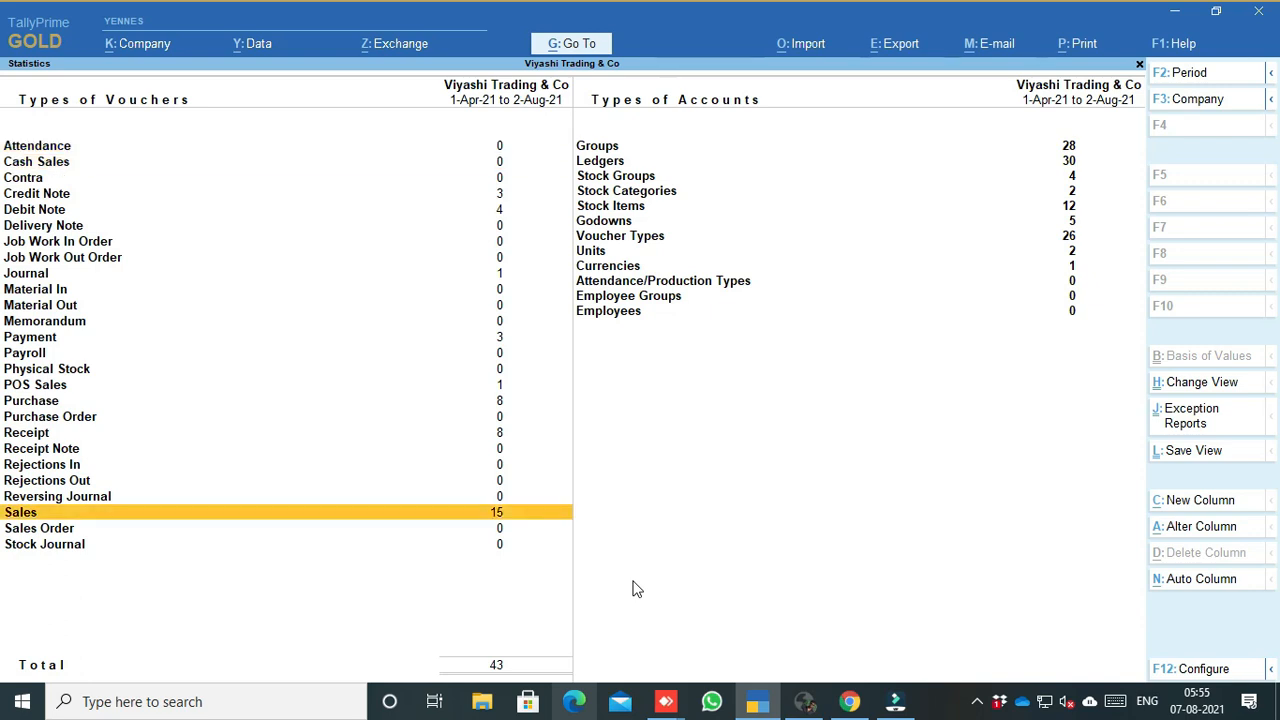
pyautogui.press('Return')
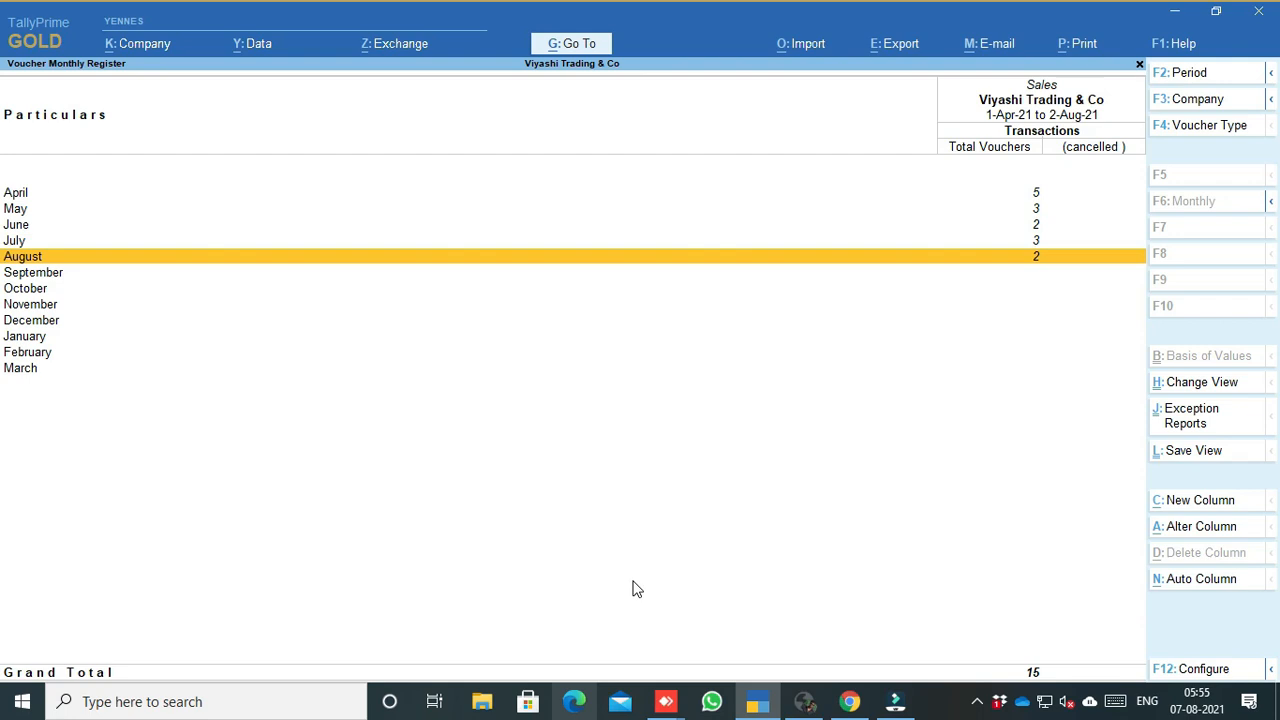
pyautogui.press('Return')
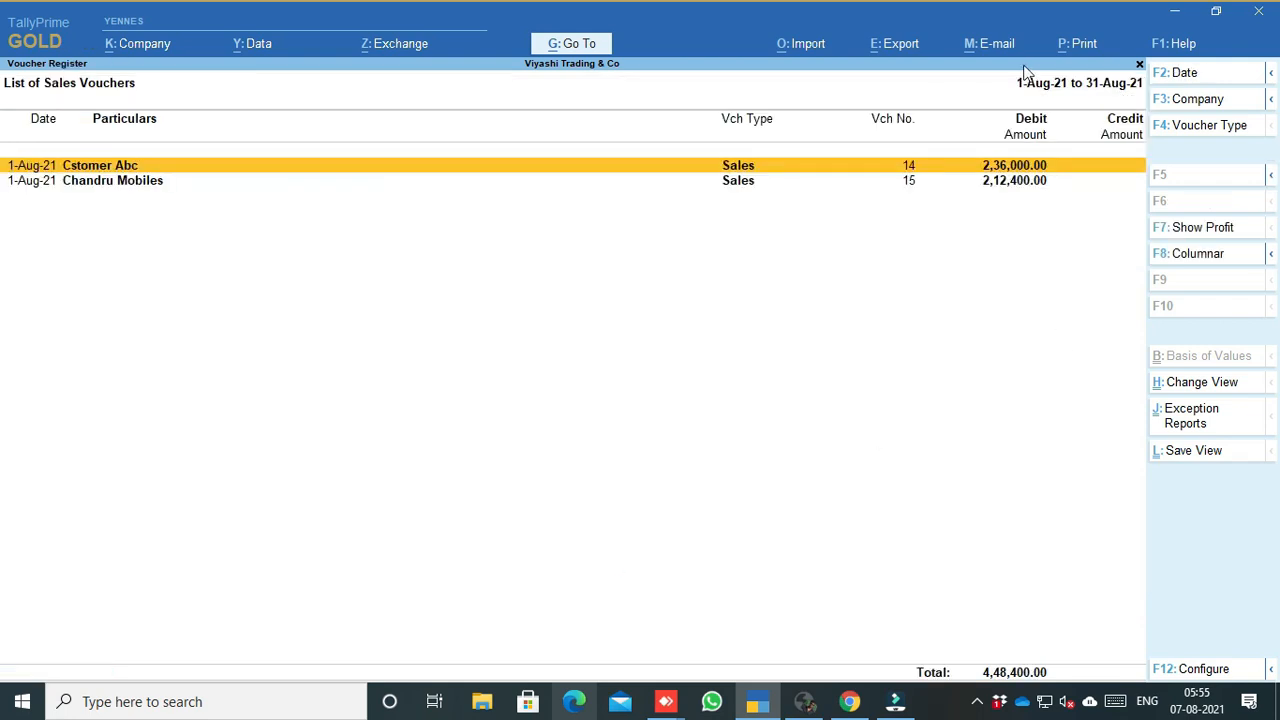
# Choose the All Ledger Accounts report from the other printable reports
pyautogui.click(1075, 43)
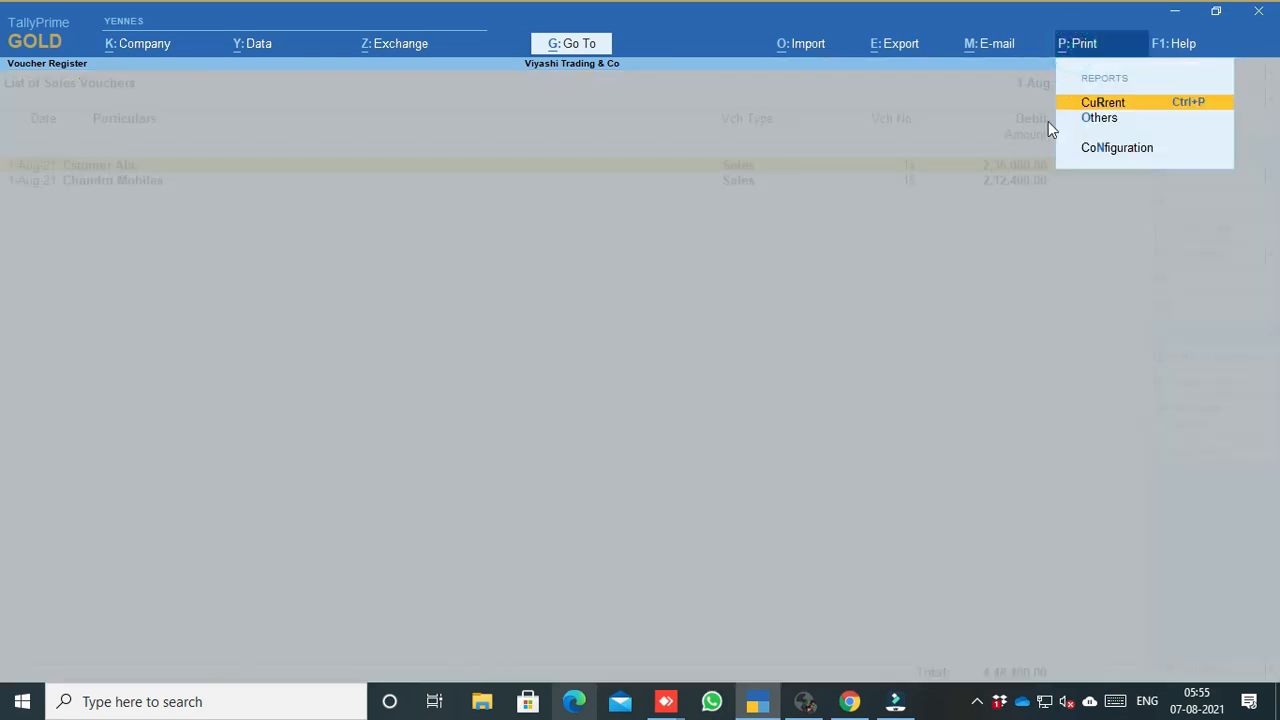
pyautogui.press('Down')
pyautogui.press('Return')
pyautogui.press('Down')
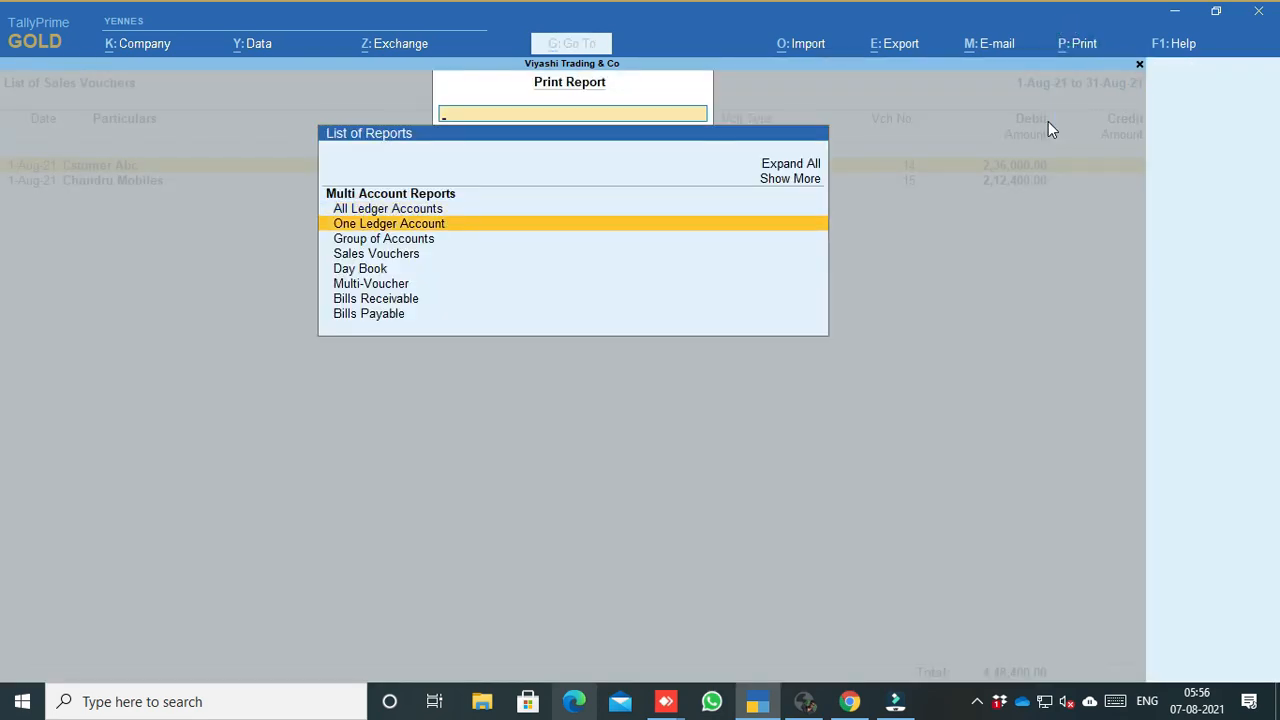
pyautogui.press('Up')
pyautogui.press('Return')
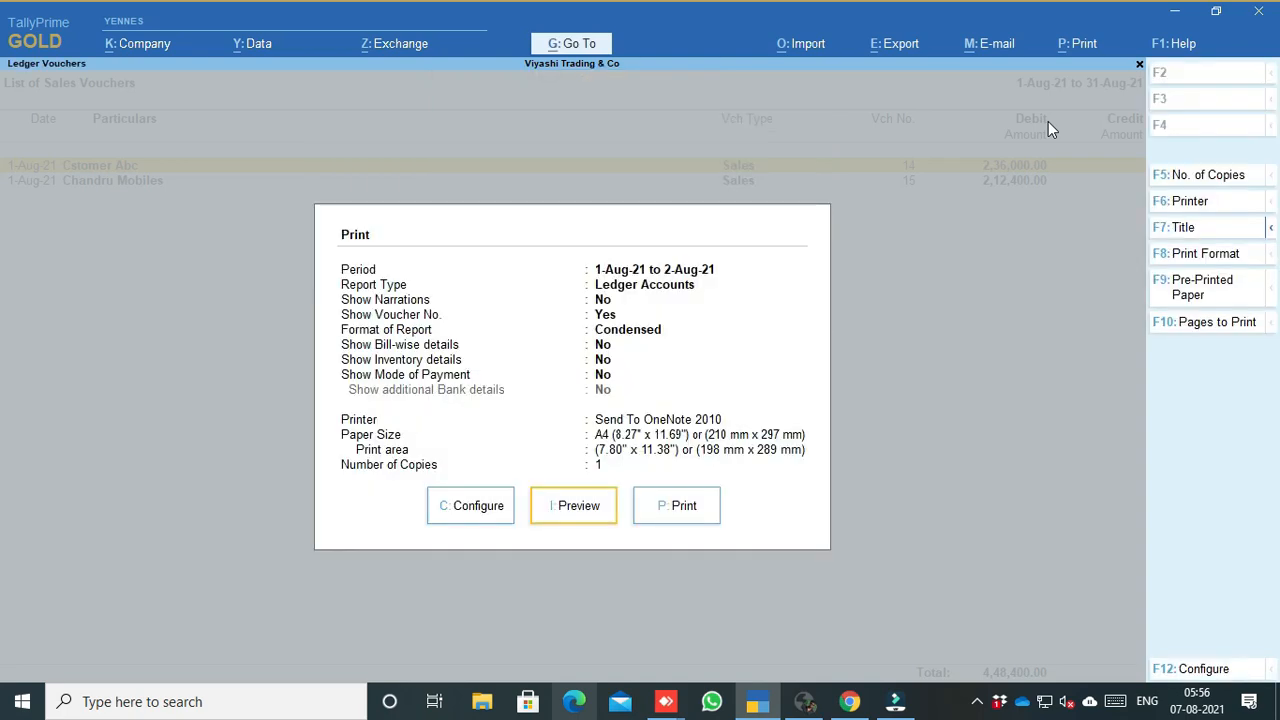
# Configure the ledger printout to show narrations and use the Detailed report format
pyautogui.press('Left')
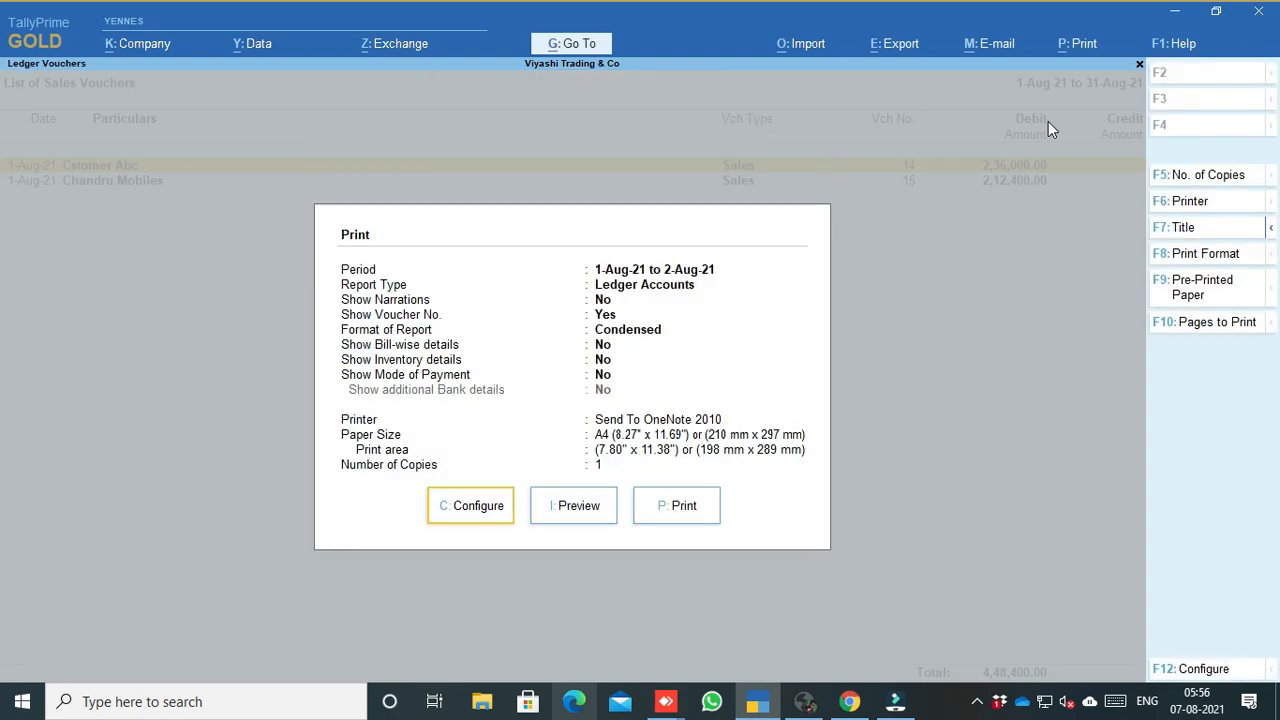
pyautogui.press('Return')
pyautogui.press('Down')
pyautogui.press('Down')
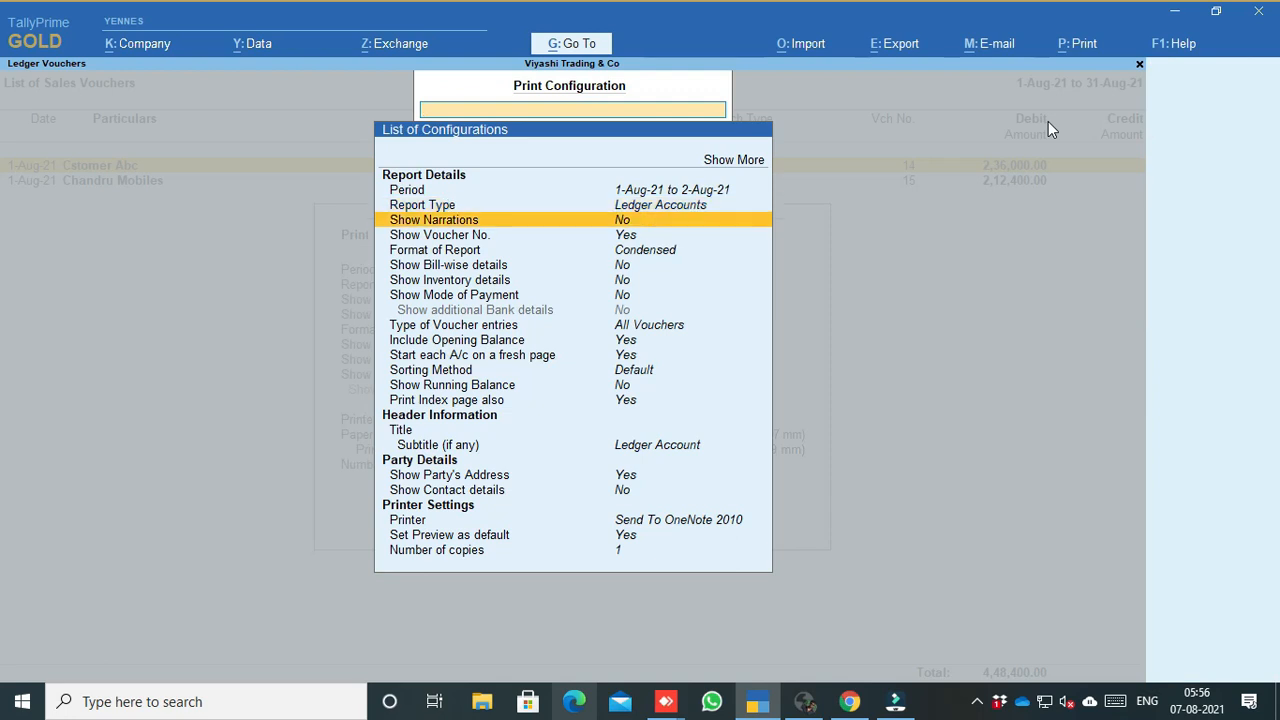
pyautogui.press('Return')
pyautogui.press('Down')
pyautogui.press('Down')
pyautogui.press('Return')
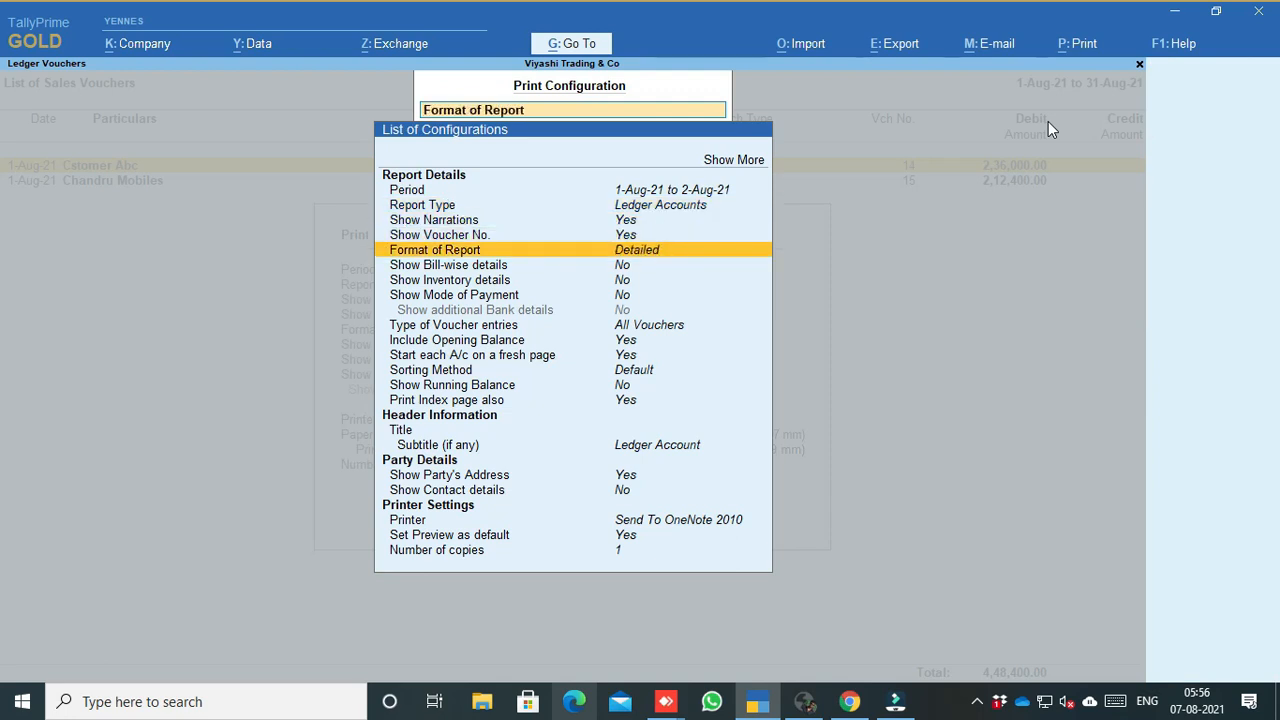
# Set the ledger printout to show bill-wise details, inventory details and mode of payment
pyautogui.press('Down')
pyautogui.press('Return')
pyautogui.press('Down')
pyautogui.press('Return')
pyautogui.press('Down')
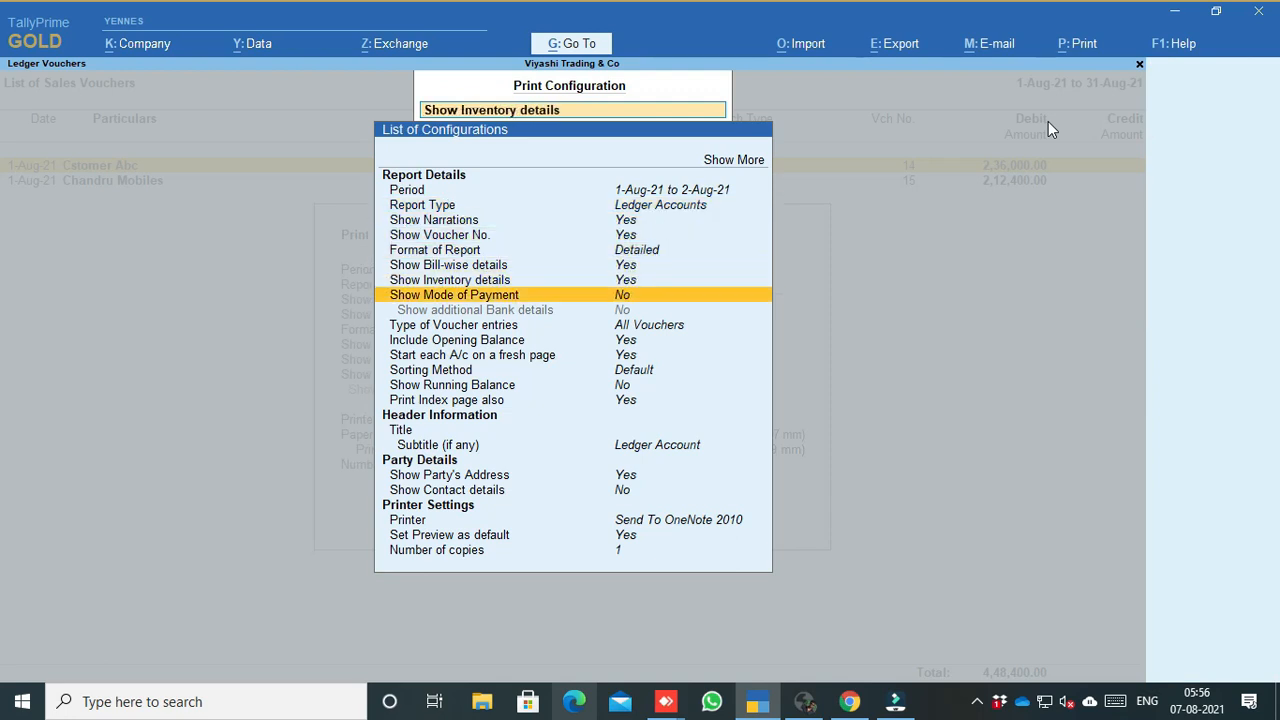
pyautogui.press('Return')
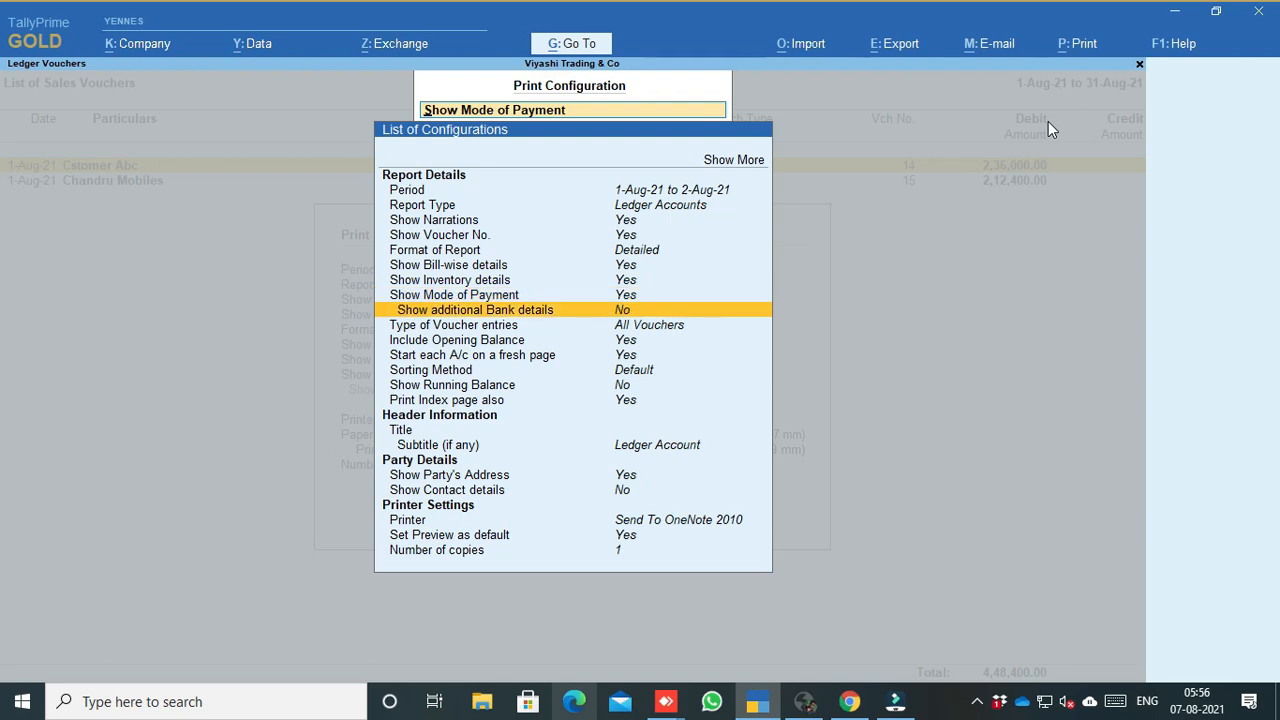
# Review the remaining ledger print options, including running balance, index page, header information, party details and printer settings
pyautogui.press('Down')
pyautogui.press('Down')
pyautogui.press('Down')
pyautogui.press('Down')
pyautogui.press('Down')
pyautogui.press('Down')
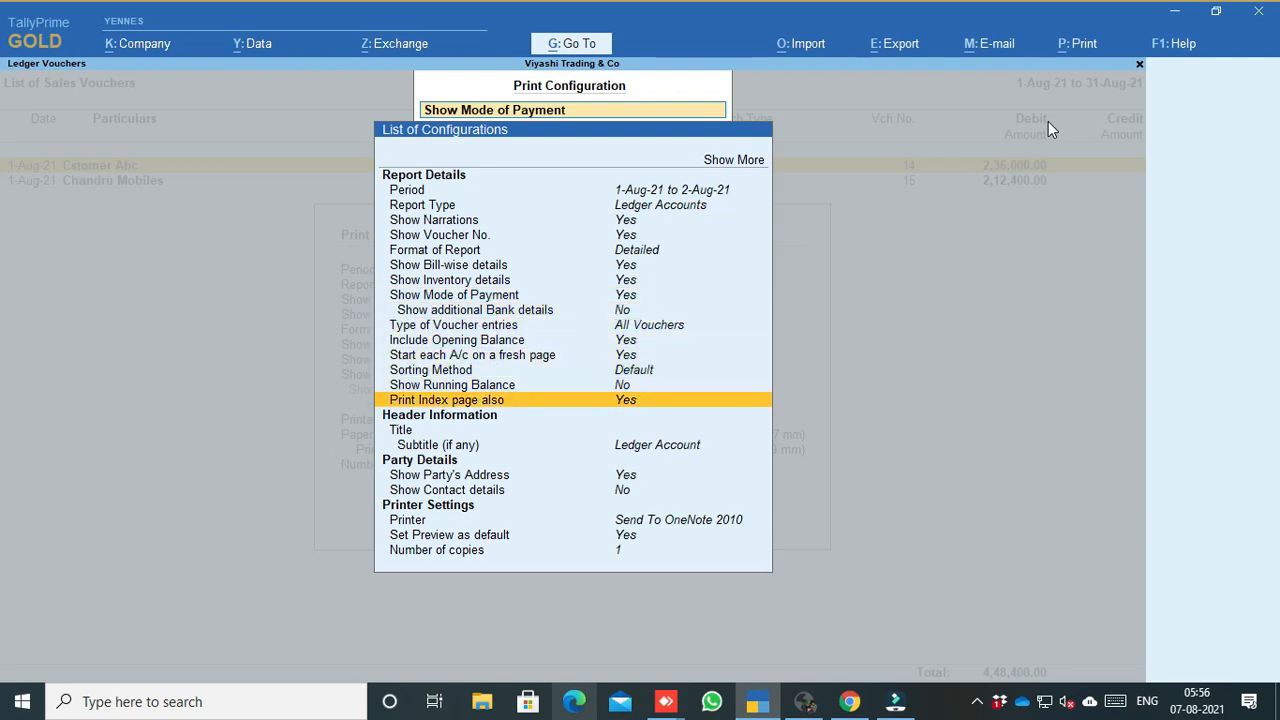
pyautogui.press('Up')
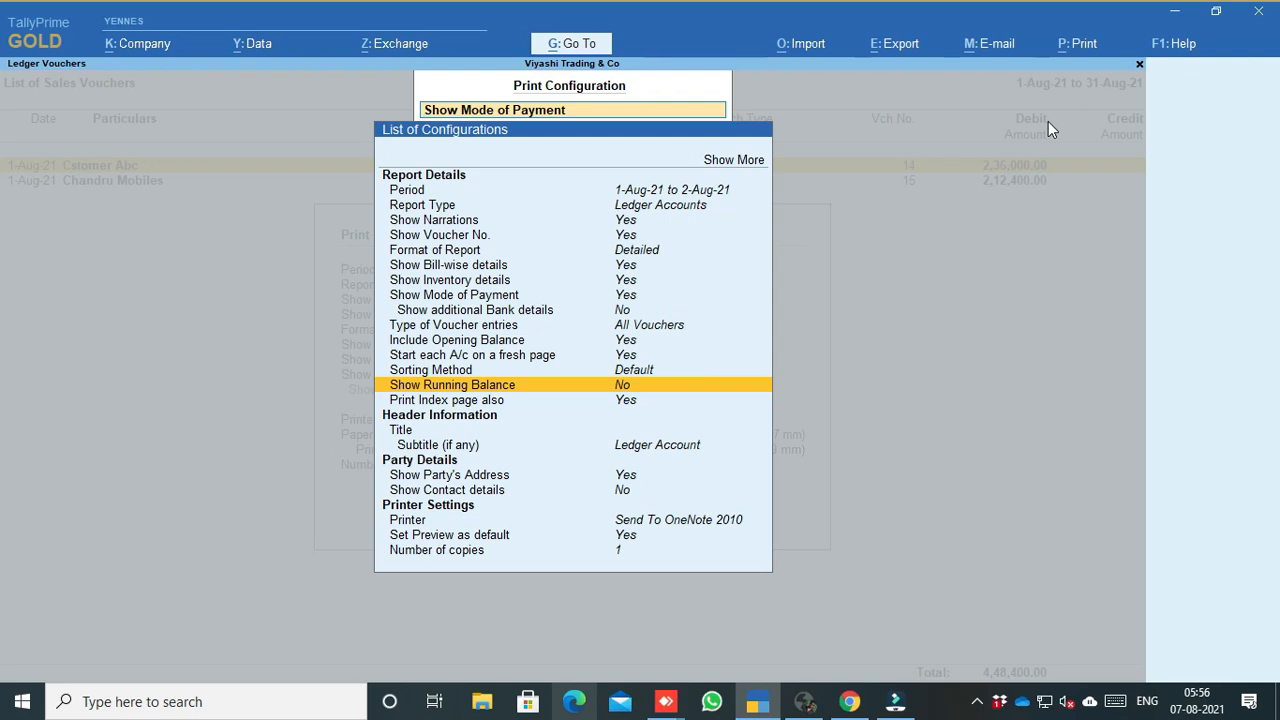
pyautogui.press('Down')
pyautogui.press('Down')
pyautogui.press('Down')
pyautogui.press('Down')
pyautogui.press('Down')
pyautogui.press('Down')
pyautogui.press('Down')
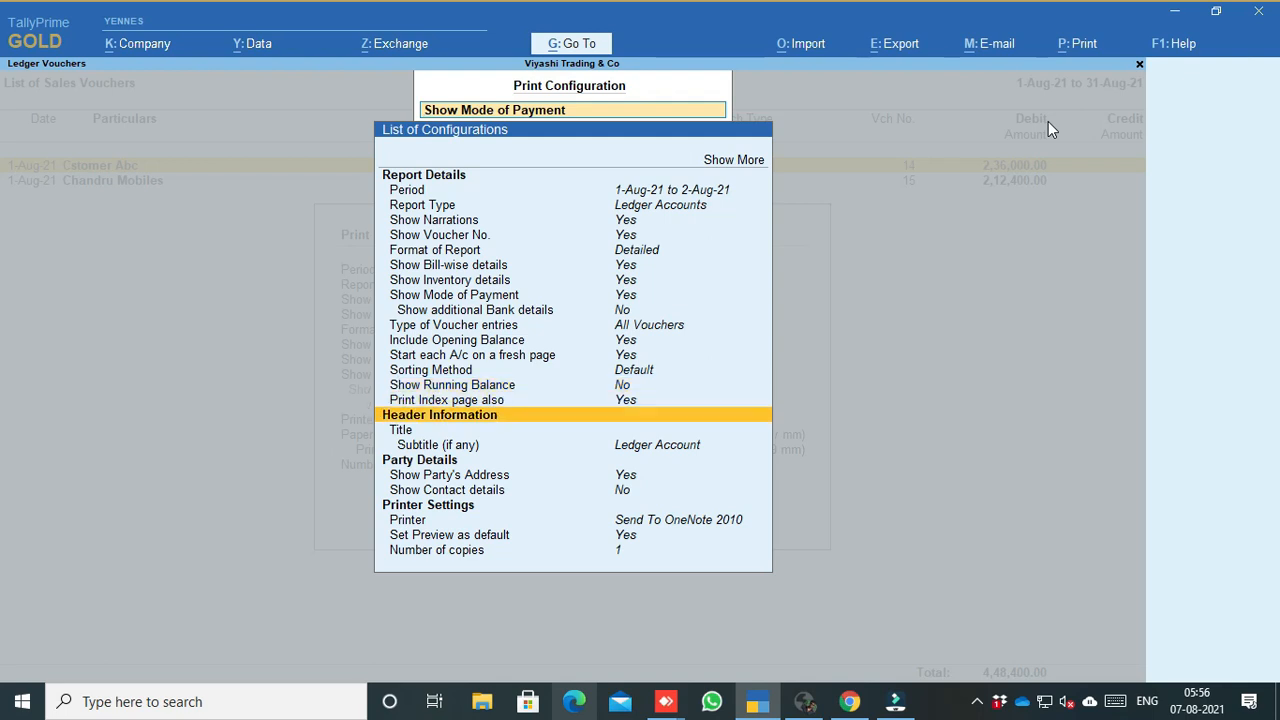
# Expand the ledger print configuration list to show more options
pyautogui.press('Up')
pyautogui.press('Up')
pyautogui.press('Up')
pyautogui.press('Up')
pyautogui.press('Up')
pyautogui.press('Up')
pyautogui.press('Up')
pyautogui.press('Up')
pyautogui.press('Up')
pyautogui.press('Up')
pyautogui.press('Up')
pyautogui.press('Up')
pyautogui.press('Up')
pyautogui.press('Up')
pyautogui.press('Up')
pyautogui.press('Up')
pyautogui.press('Up')
pyautogui.press('Up')
pyautogui.press('Up')
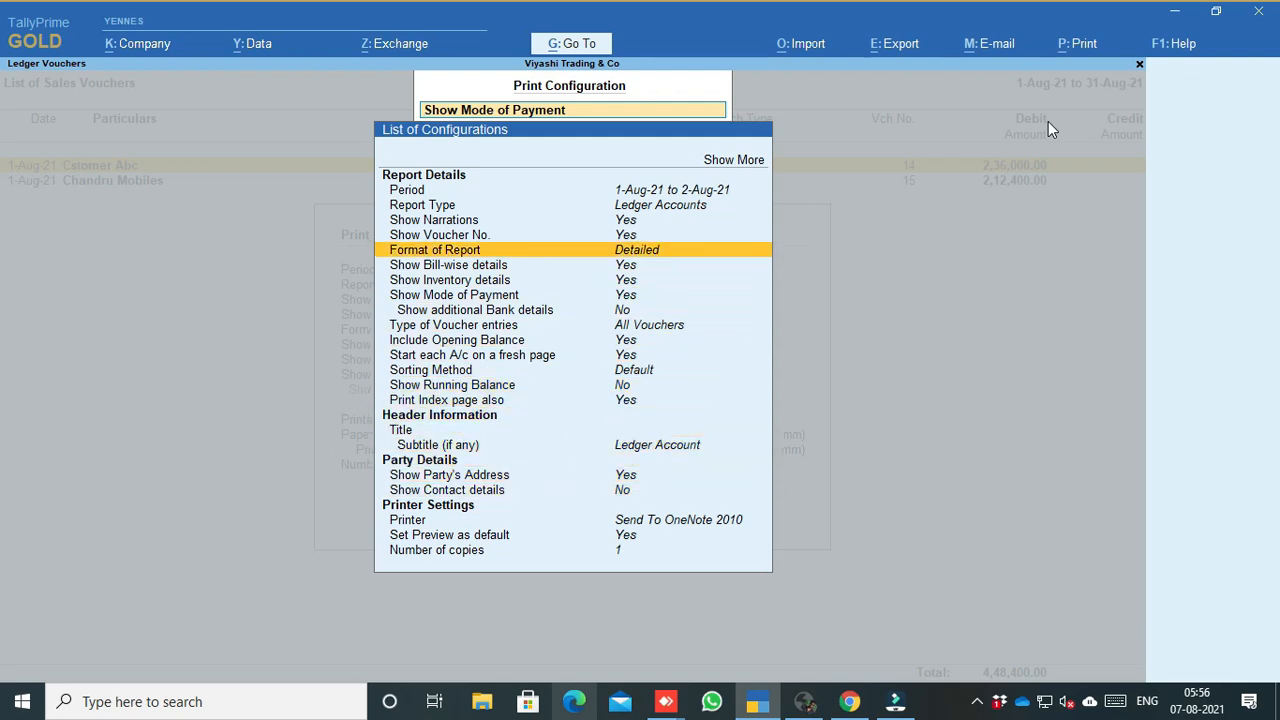
pyautogui.press('Return')
# Examine the expanded print options, from voucher entry type and alphabetical range down to number of copies and page range
pyautogui.press('Down')
pyautogui.press('Down')
pyautogui.press('Down')
pyautogui.press('Down')
pyautogui.press('Down')
pyautogui.press('Down')
pyautogui.press('Down')
pyautogui.press('Down')
pyautogui.press('Down')
pyautogui.press('Down')
pyautogui.press('Down')
pyautogui.press('Down')
pyautogui.press('Down')
pyautogui.press('Down')
pyautogui.press('Down')
pyautogui.press('Down')
pyautogui.press('Down')
pyautogui.press('Down')
pyautogui.press('Down')
pyautogui.press('Down')
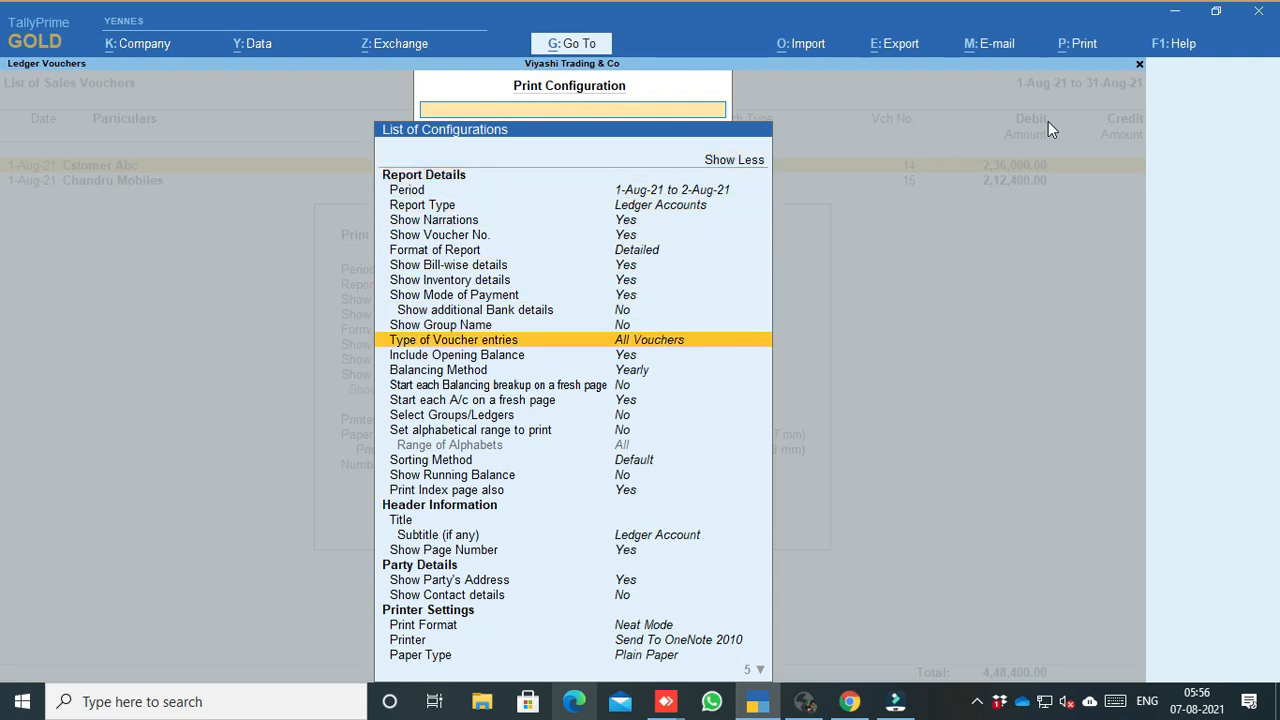
pyautogui.press('Up')
pyautogui.press('Up')
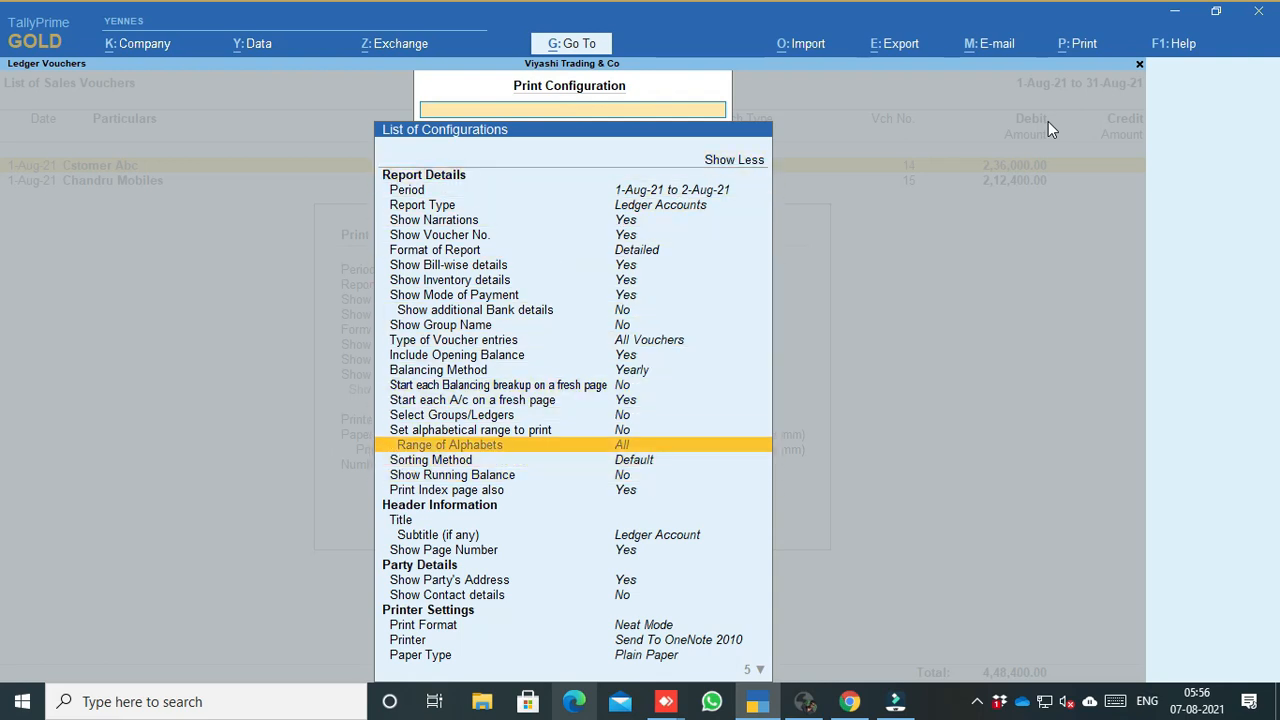
pyautogui.press('Down')
pyautogui.press('Up')
pyautogui.press('Up')
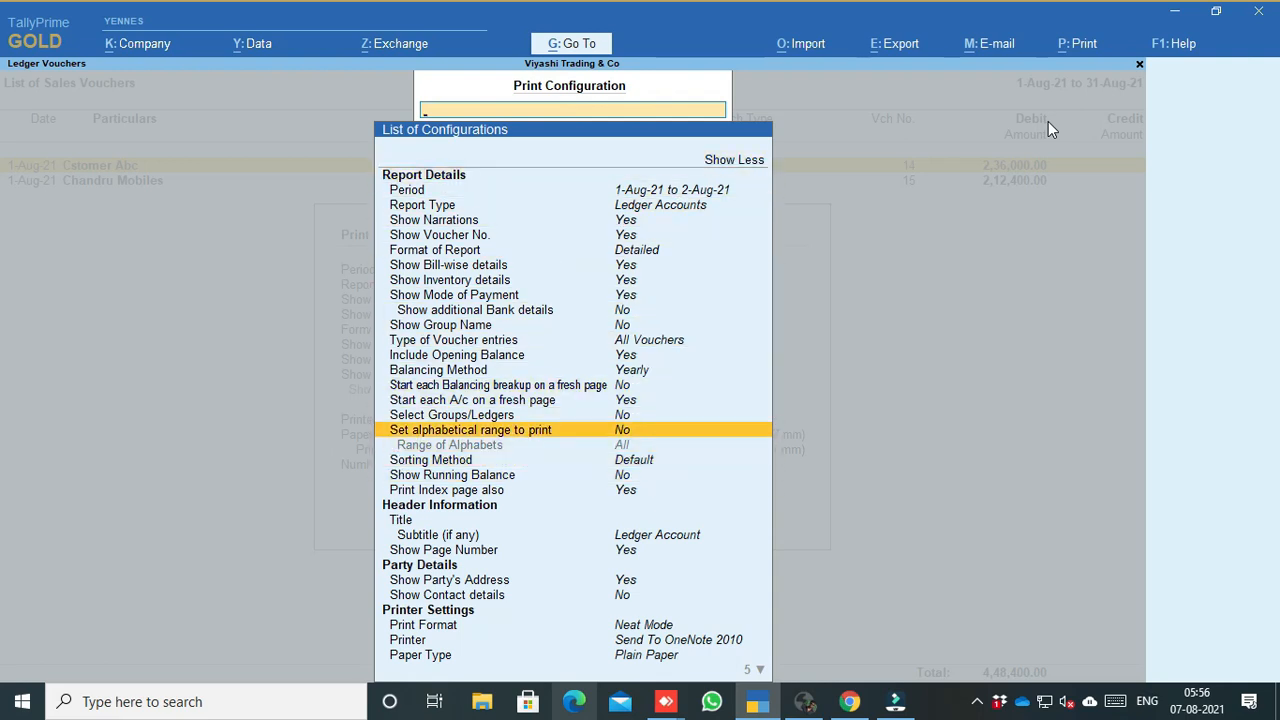
pyautogui.press('Down')
pyautogui.press('Down')
pyautogui.press('Down')
pyautogui.press('Down')
pyautogui.press('Down')
pyautogui.press('Down')
pyautogui.press('Down')
pyautogui.press('Down')
pyautogui.press('Down')
pyautogui.press('Down')
pyautogui.press('Down')
pyautogui.press('Down')
pyautogui.press('Down')
pyautogui.press('Down')
pyautogui.press('Down')
pyautogui.press('Down')
pyautogui.press('Down')
pyautogui.press('Down')
pyautogui.press('Down')
pyautogui.press('Down')
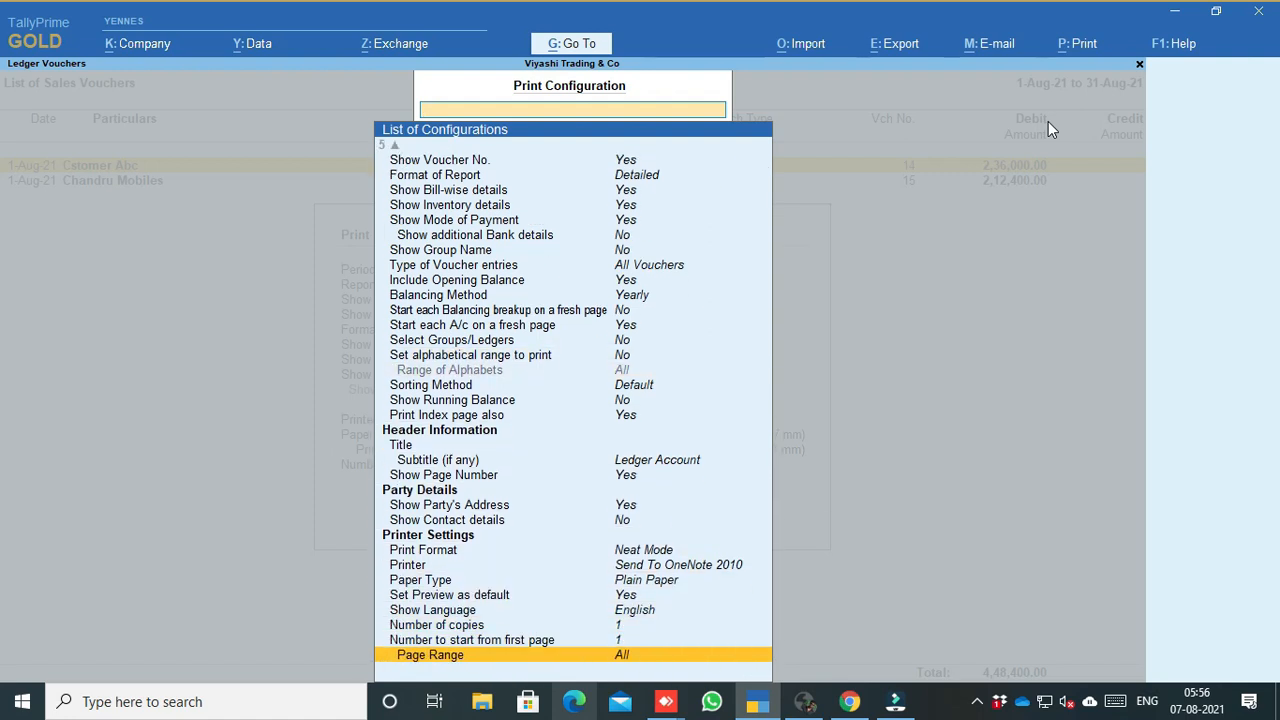
pyautogui.press('Up')
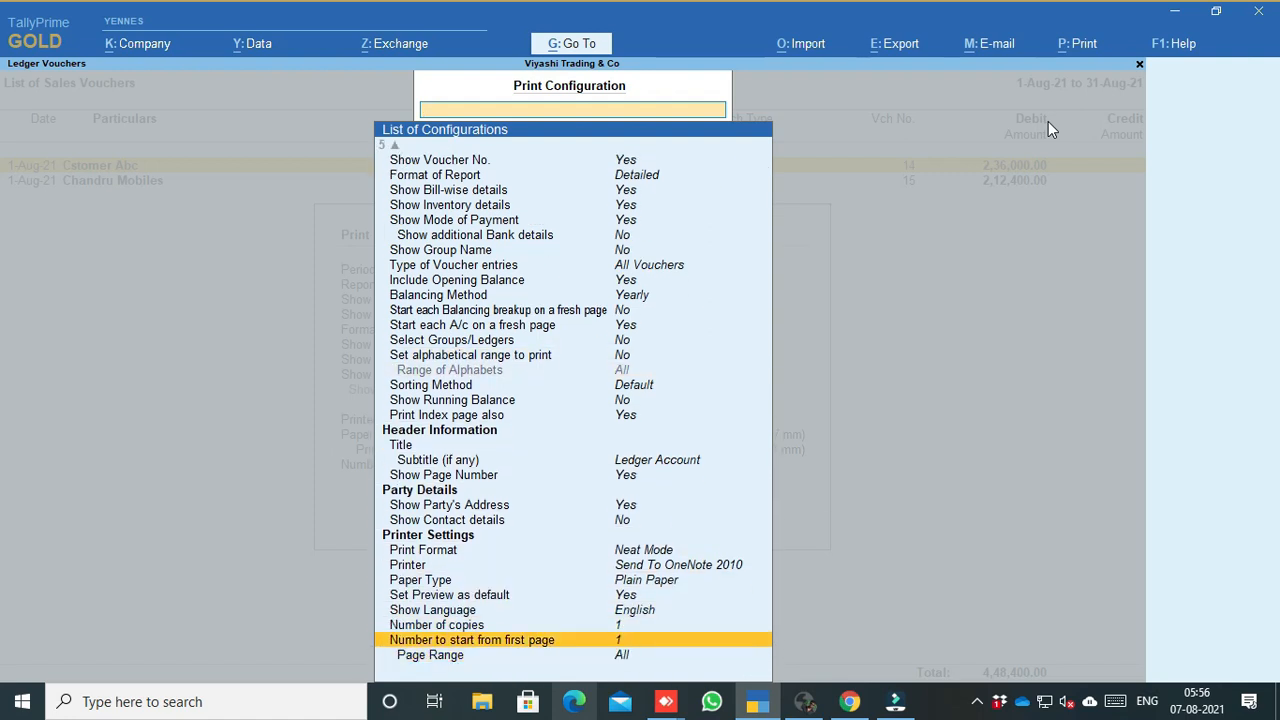
# Close the print configuration, preview the All Ledger Accounts printout and page through the first ledgers
pyautogui.press('Escape')
pyautogui.press('i')
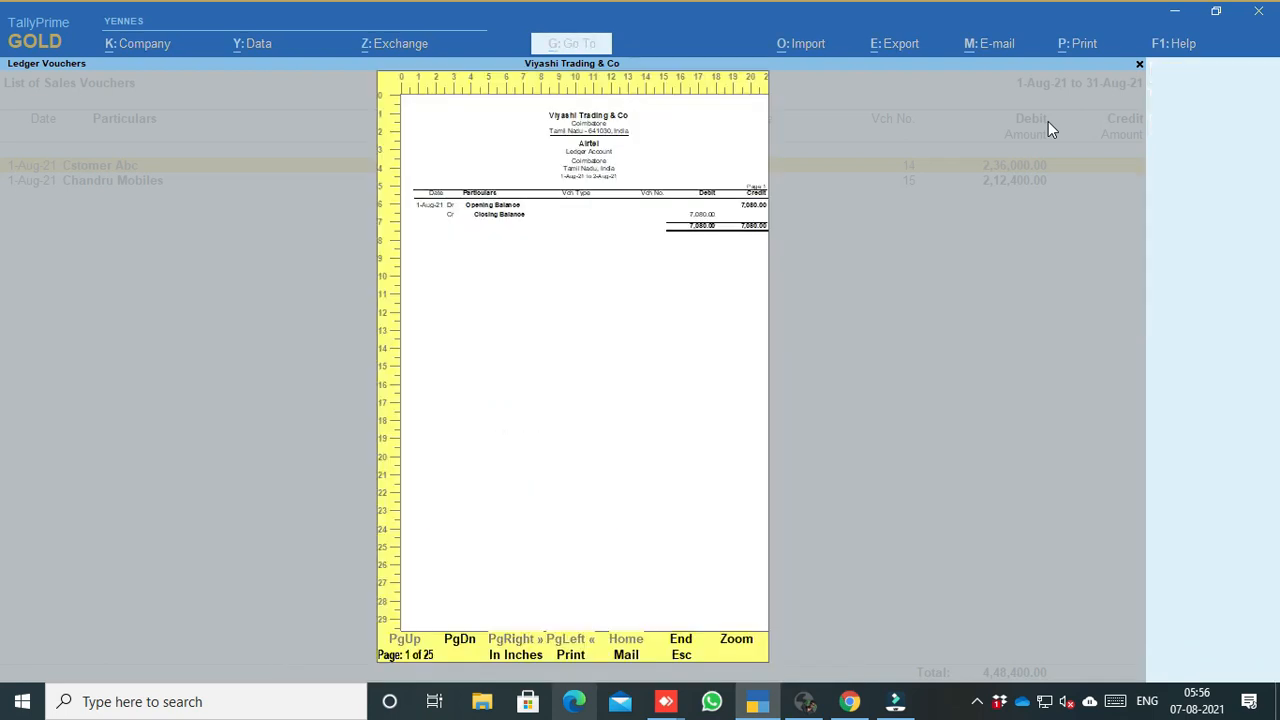
pyautogui.press('pagedown')
pyautogui.press('pagedown')
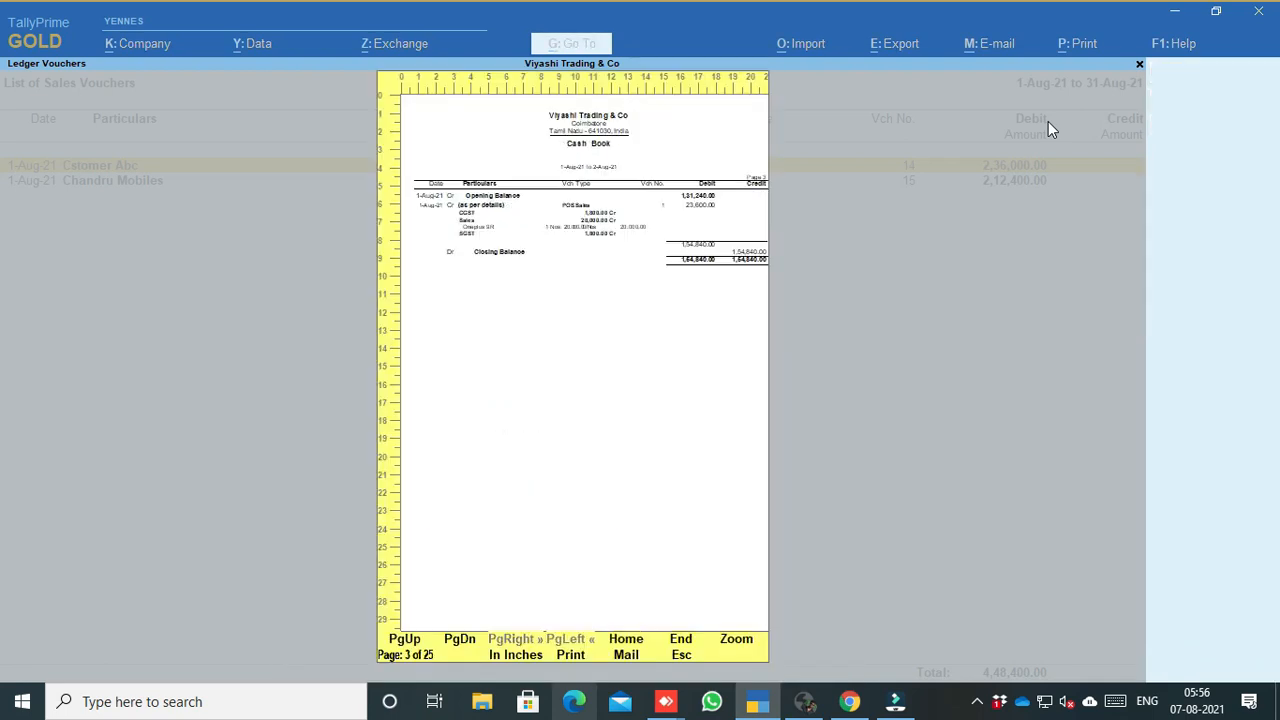
pyautogui.press('pagedown')
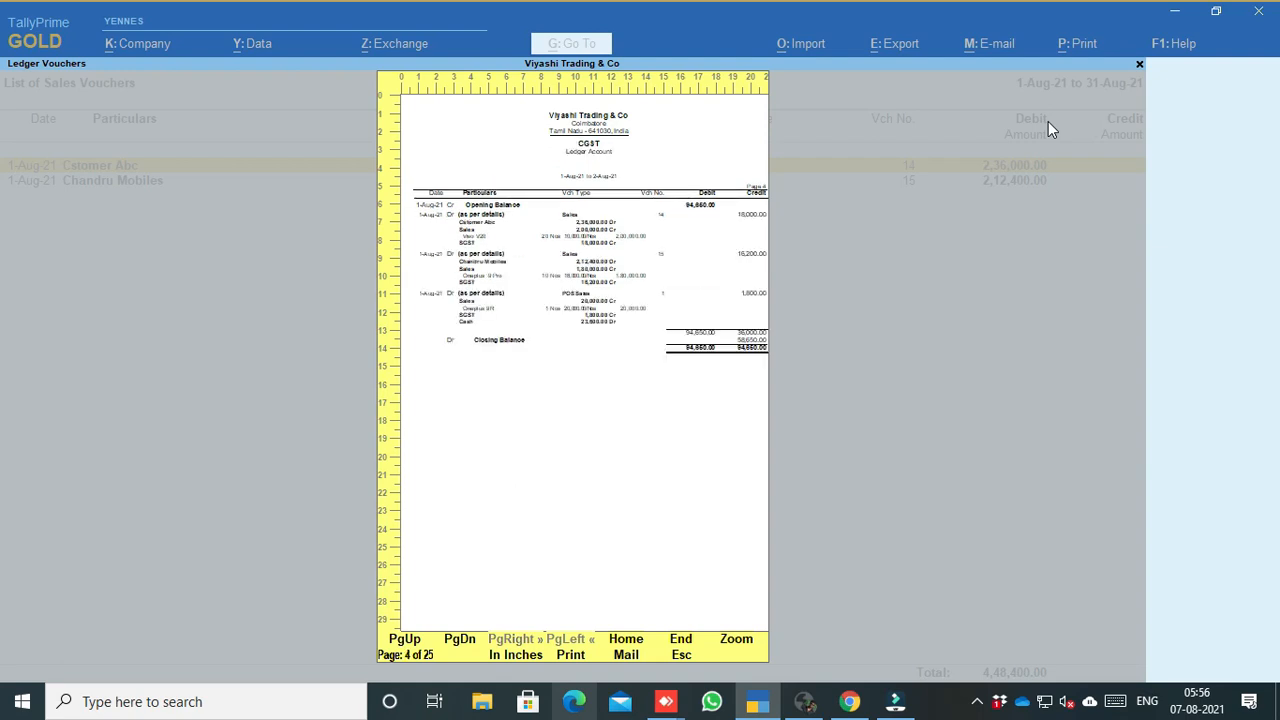
# Leave the ledger printout preview, reopen the print configuration and expand it to show more options
pyautogui.press('pagedown')
pyautogui.press('Escape')
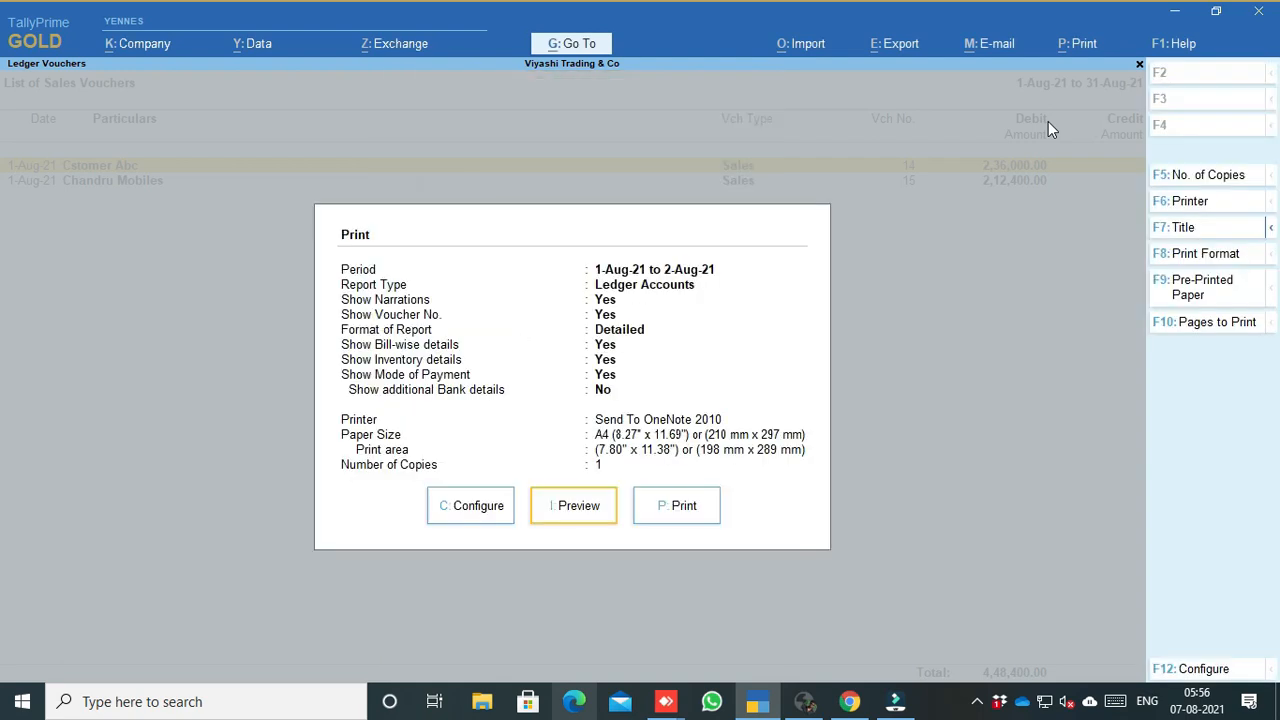
pyautogui.press('Left')
pyautogui.press('Return')
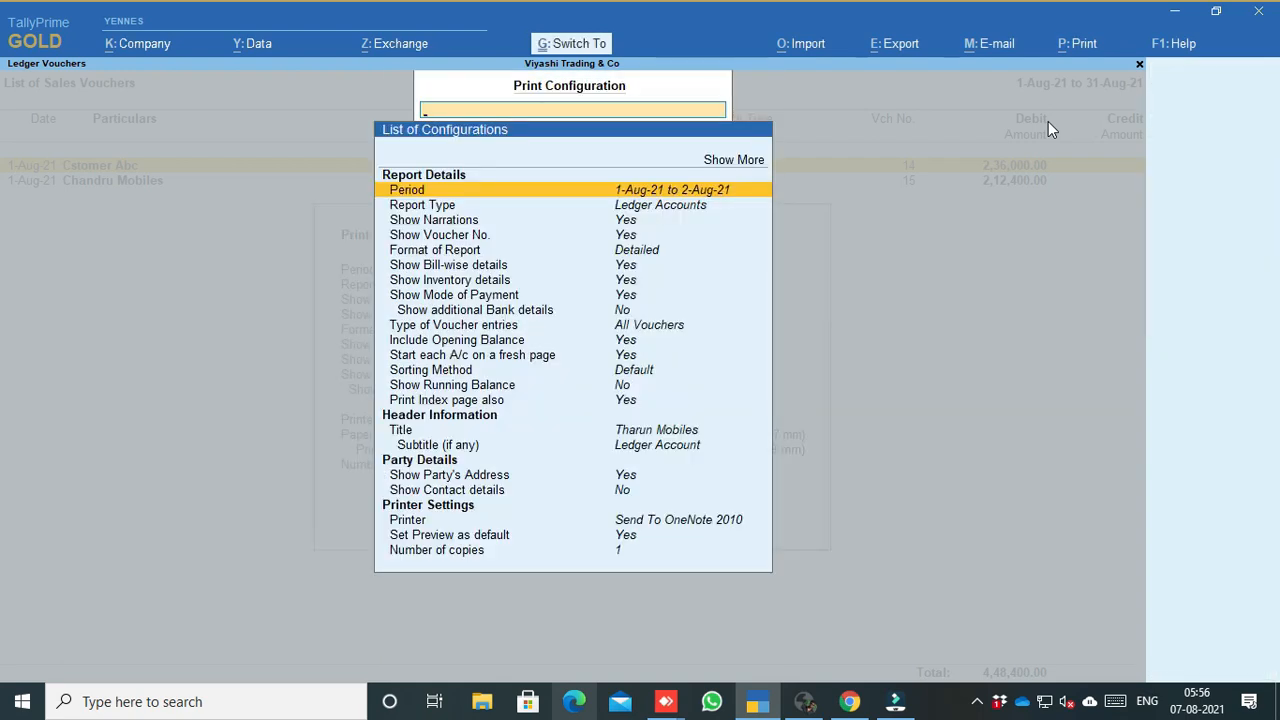
pyautogui.hotkey('ctrl', 'End')
pyautogui.press('Up')
pyautogui.hotkey('ctrl', 'Home')
pyautogui.press('Return')
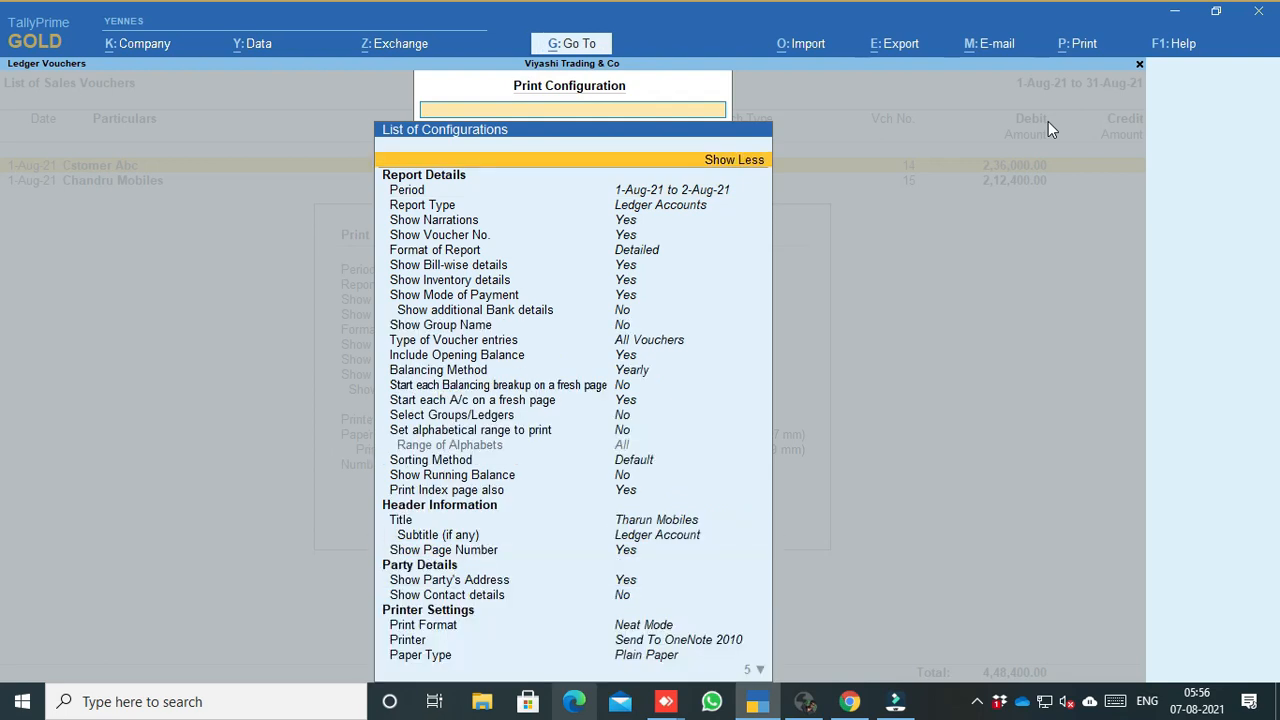
# Examine the expanded printer settings, from print format and paper type to the starting page number and page range
pyautogui.hotkey('ctrl', 'End')
pyautogui.press('Up')
pyautogui.press('Up')
pyautogui.press('Down')
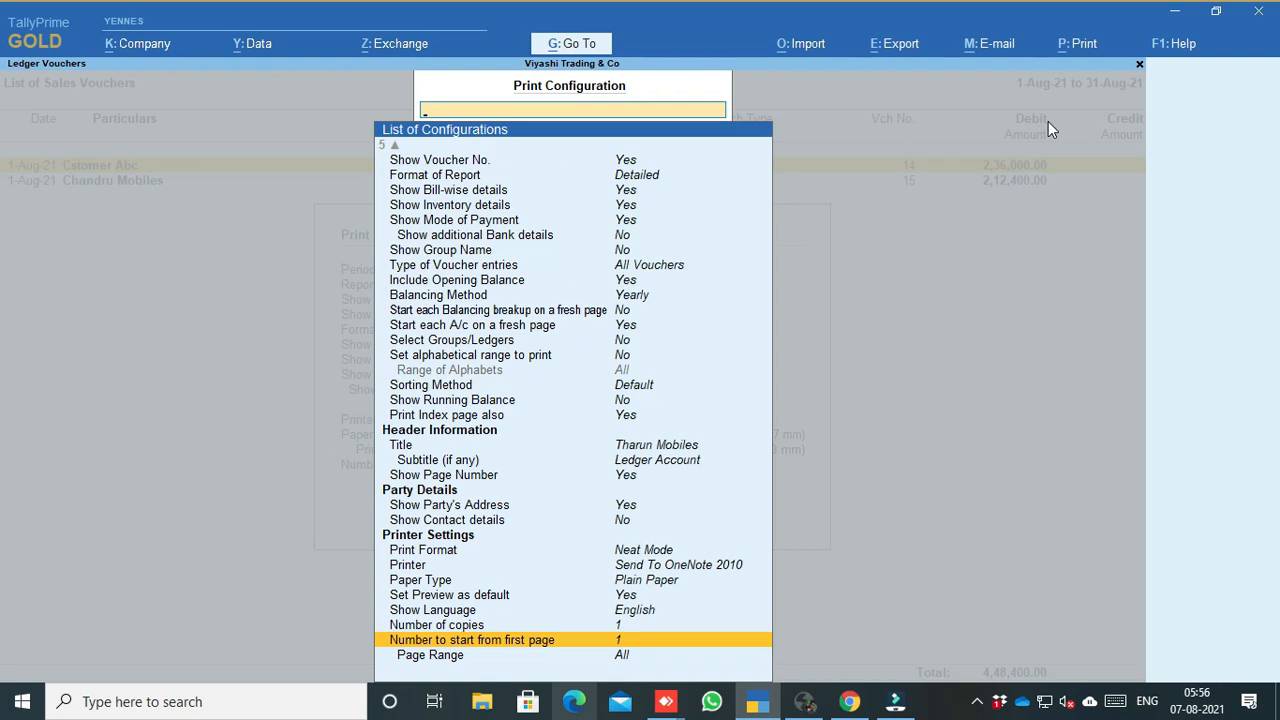
pyautogui.press('Up')
pyautogui.press('Up')
pyautogui.press('Up')
pyautogui.press('Up')
pyautogui.press('Up')
pyautogui.press('Up')
pyautogui.press('Up')
pyautogui.press('Up')
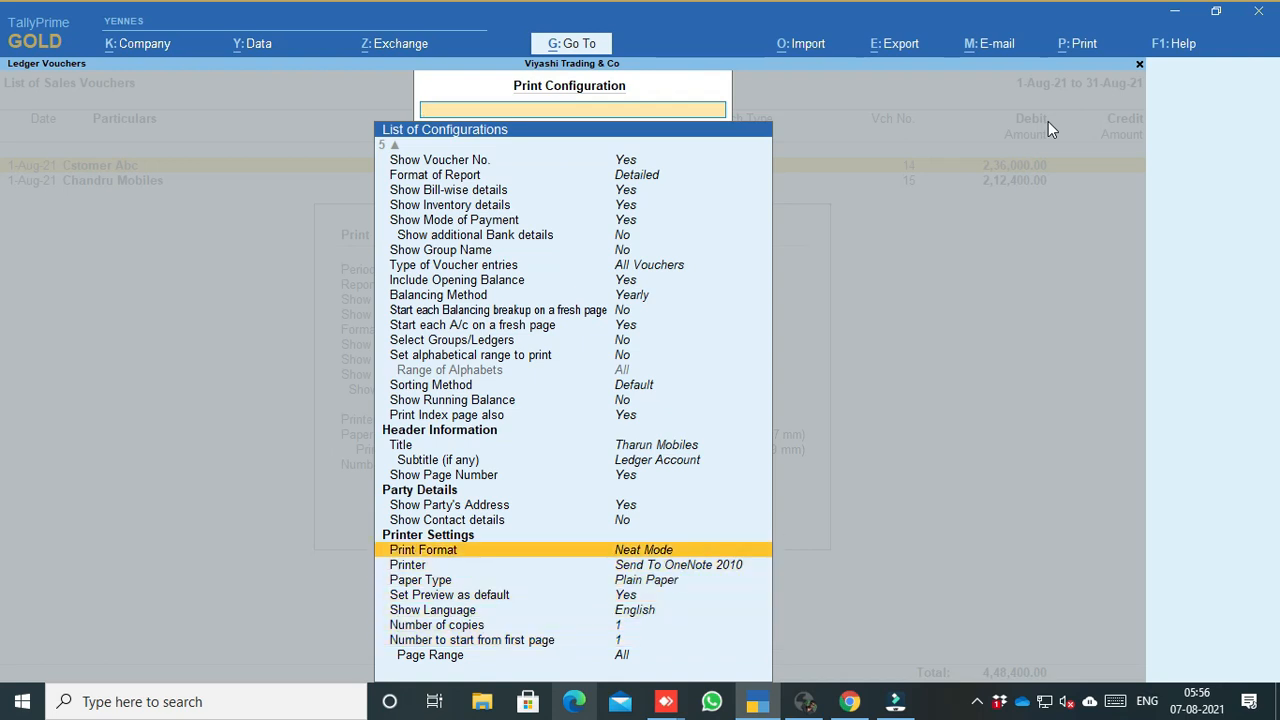
pyautogui.press('Down')
pyautogui.press('Down')
pyautogui.press('Down')
pyautogui.press('Down')
pyautogui.press('Down')
pyautogui.press('Down')
pyautogui.press('Down')
pyautogui.press('Down')
pyautogui.press('Down')
pyautogui.press('Up')
pyautogui.press('Up')
pyautogui.press('Up')
pyautogui.press('Up')
pyautogui.press('Up')
pyautogui.press('Up')
pyautogui.press('Up')
pyautogui.press('Up')
pyautogui.press('Up')
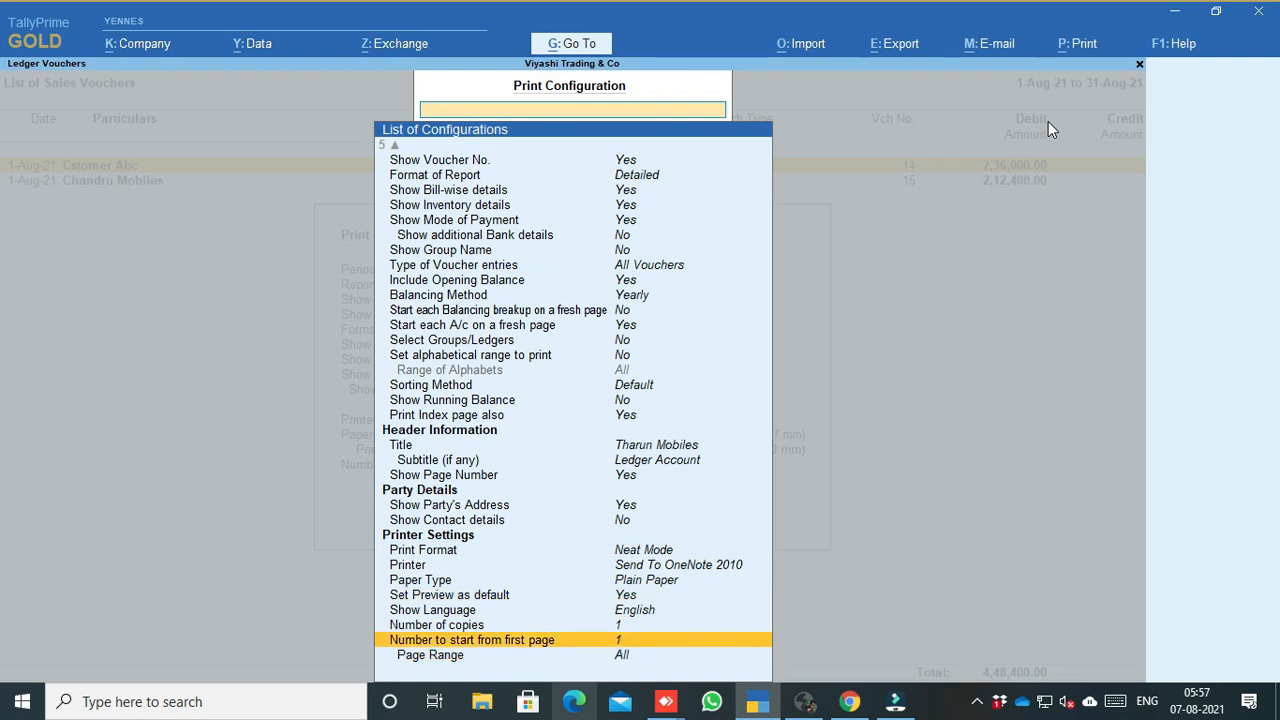
# Examine the header information and report details options, going back up to the format of the report
pyautogui.press('Up')
pyautogui.press('Up')
pyautogui.press('Up')
pyautogui.press('Up')
pyautogui.press('Up')
pyautogui.press('Up')
pyautogui.press('Up')
pyautogui.press('Up')
pyautogui.press('Up')
pyautogui.press('Up')
pyautogui.press('Up')
pyautogui.press('Up')
pyautogui.press('Up')
pyautogui.press('Up')
pyautogui.press('Up')
pyautogui.press('Up')
pyautogui.press('Up')
pyautogui.press('Up')
pyautogui.press('Up')
pyautogui.press('Up')
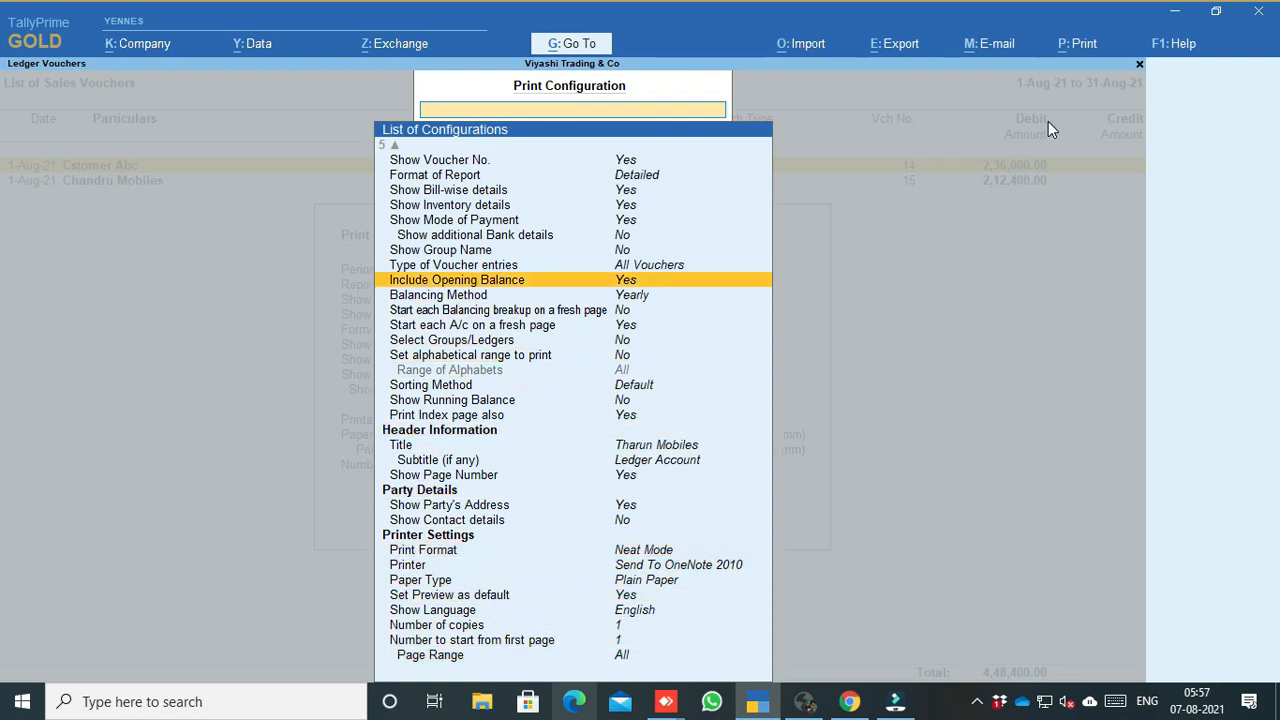
pyautogui.press('Down')
pyautogui.press('Down')
pyautogui.press('Down')
pyautogui.press('Down')
pyautogui.press('Down')
pyautogui.press('Down')
pyautogui.press('Down')
pyautogui.press('Down')
pyautogui.press('Down')
pyautogui.press('Down')
pyautogui.press('Down')
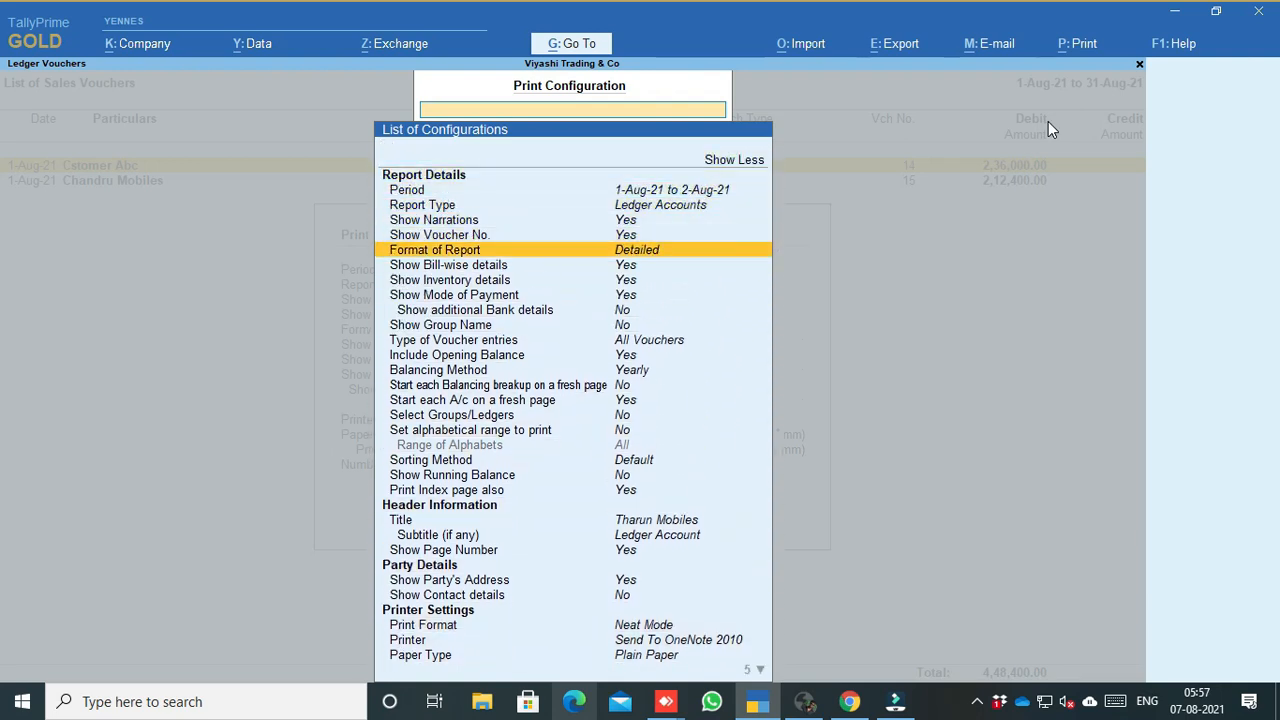
# Turn off starting each account on a fresh page and accept the print configuration
pyautogui.press('Down')
pyautogui.press('Down')
pyautogui.press('Down')
pyautogui.press('Down')
pyautogui.press('Down')
pyautogui.press('Down')
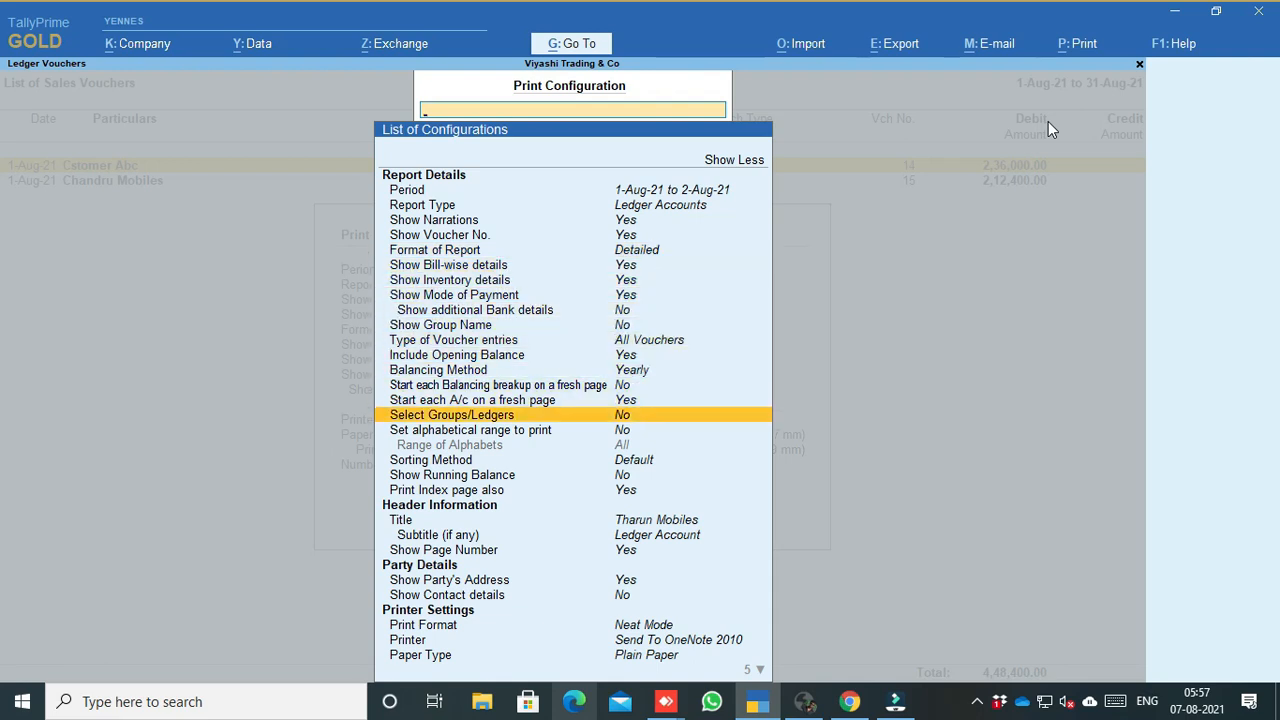
pyautogui.press('Up')
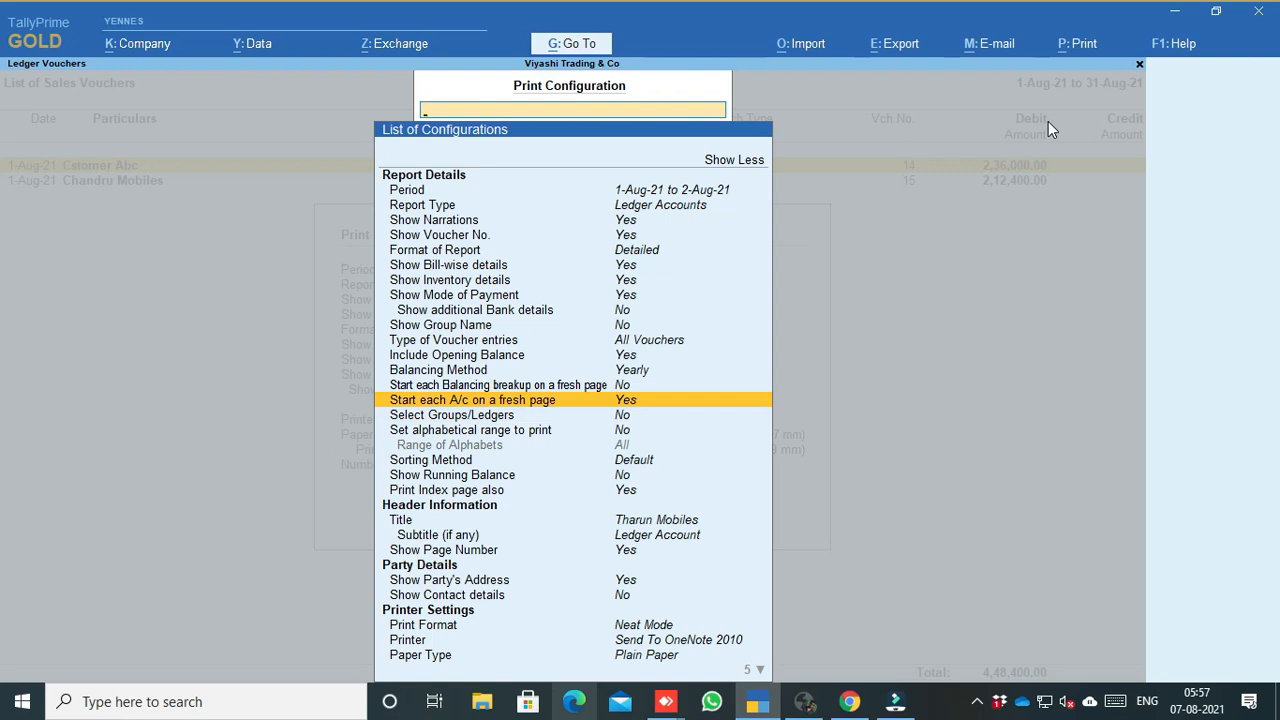
pyautogui.press('Return')
pyautogui.hotkey('ctrl', 'a')
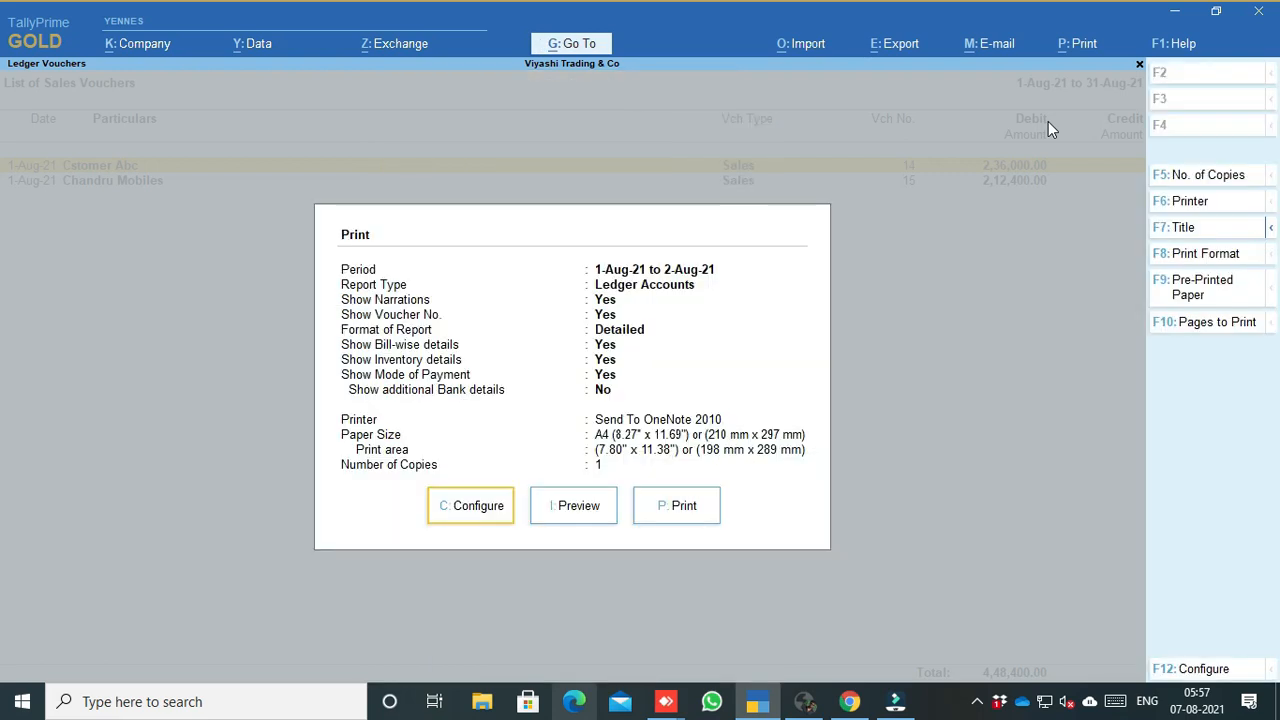
# Preview the all-ledger printout, page through to page 3 and read that page enlarged
pyautogui.press('i')
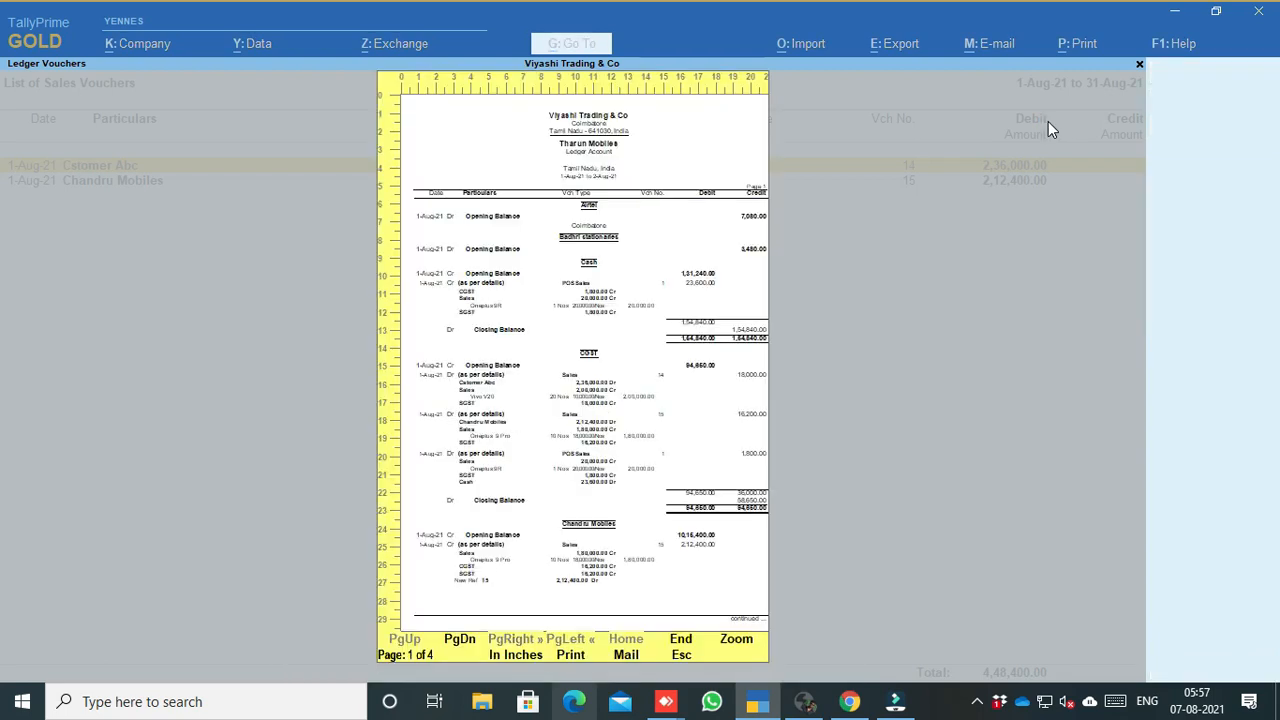
pyautogui.press('pagedown')
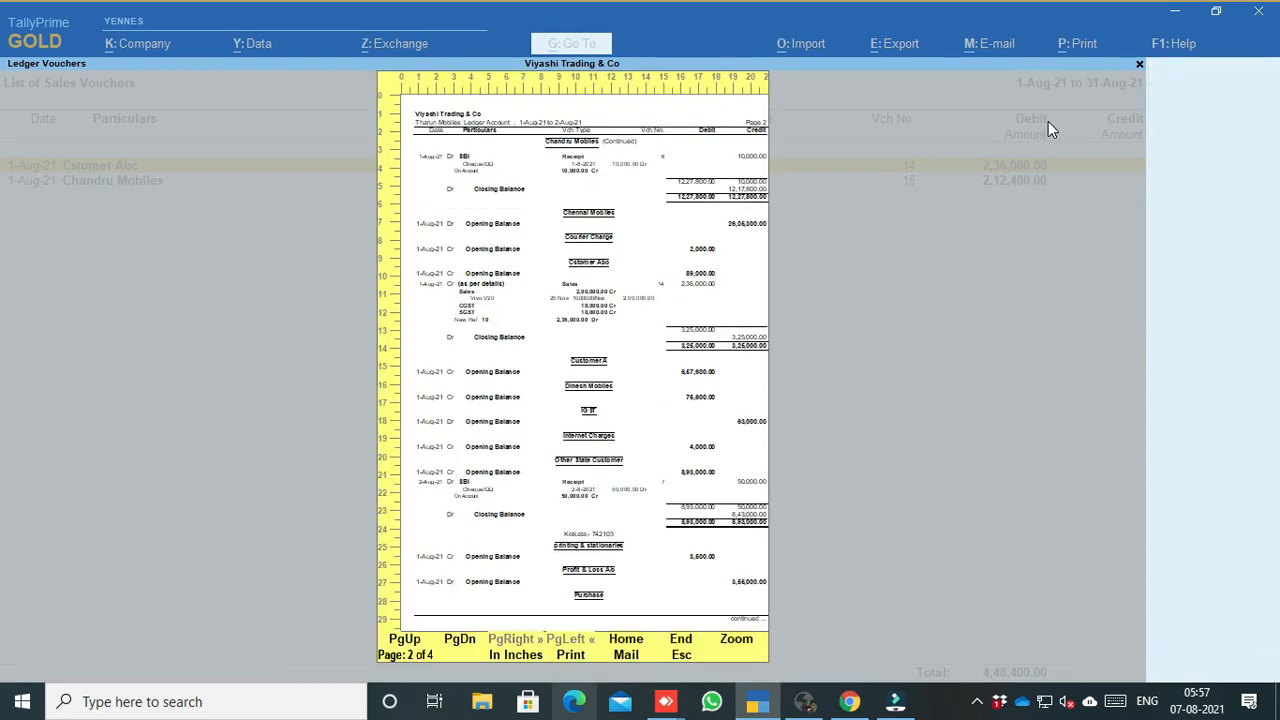
pyautogui.press('pagedown')
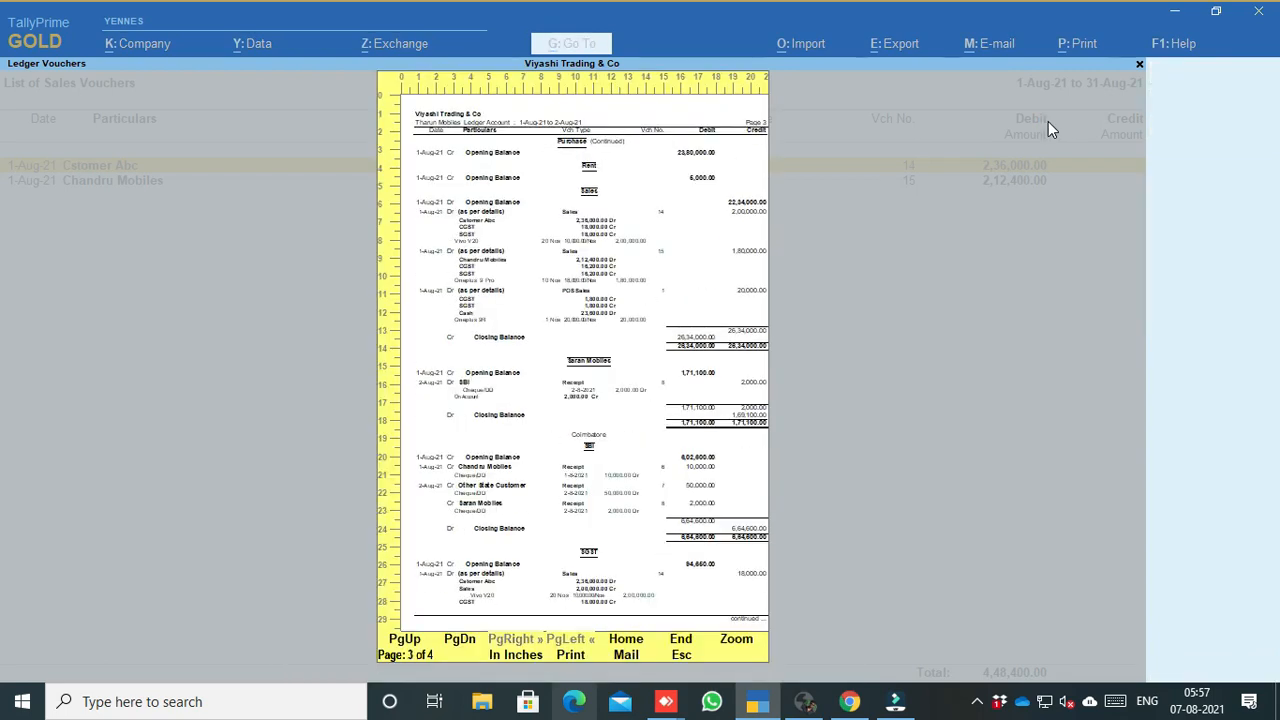
pyautogui.press('z')
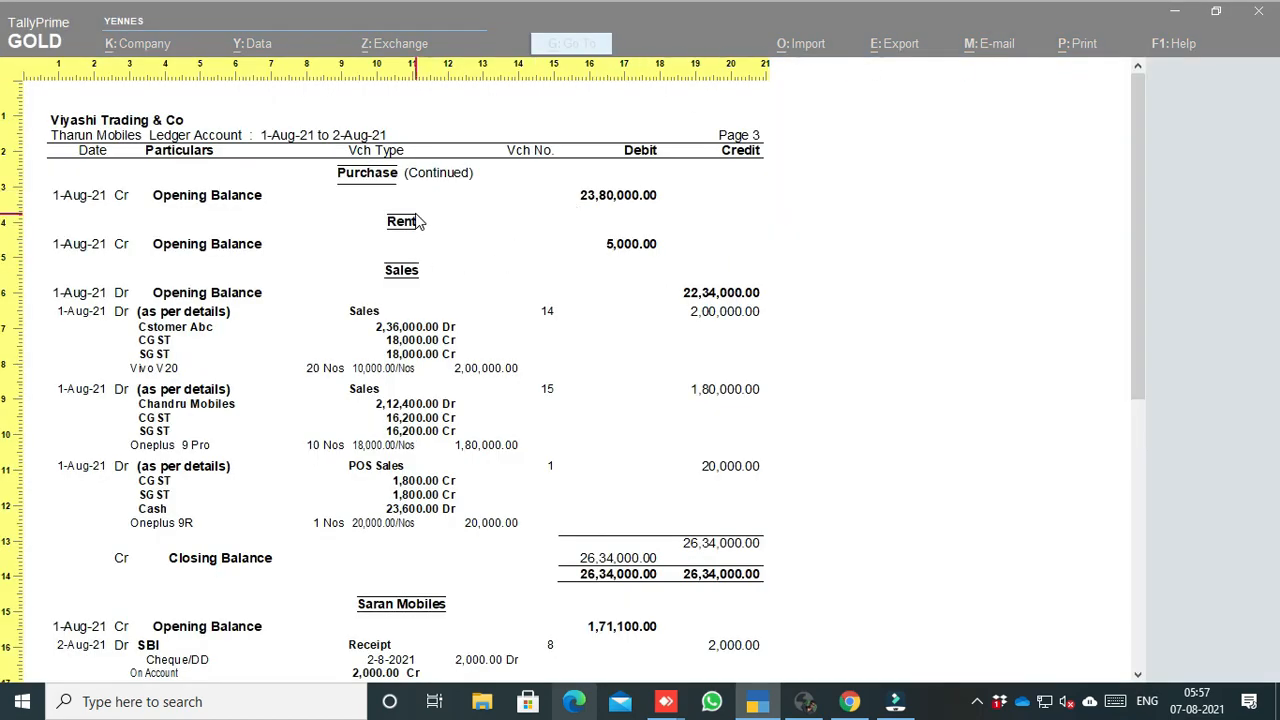
pyautogui.scroll(-1, 447, 291)
pyautogui.scroll(-5, 410, 527)
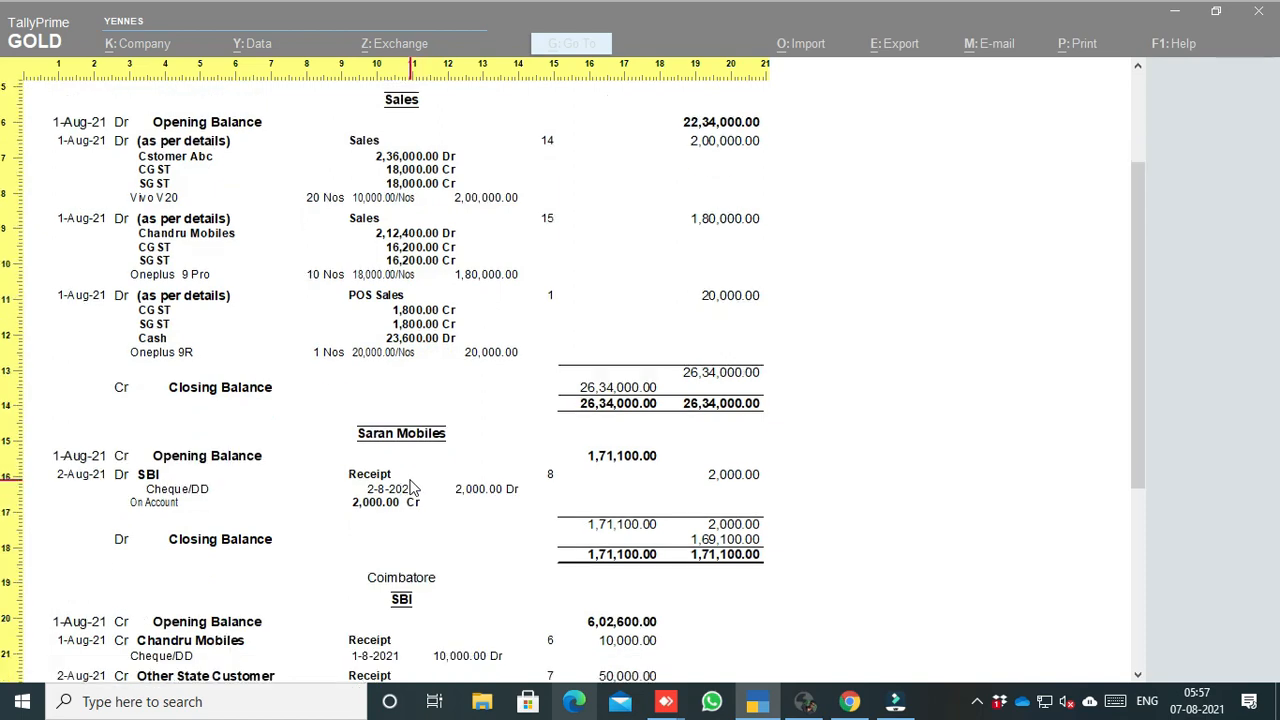
pyautogui.scroll(-3, 385, 549)
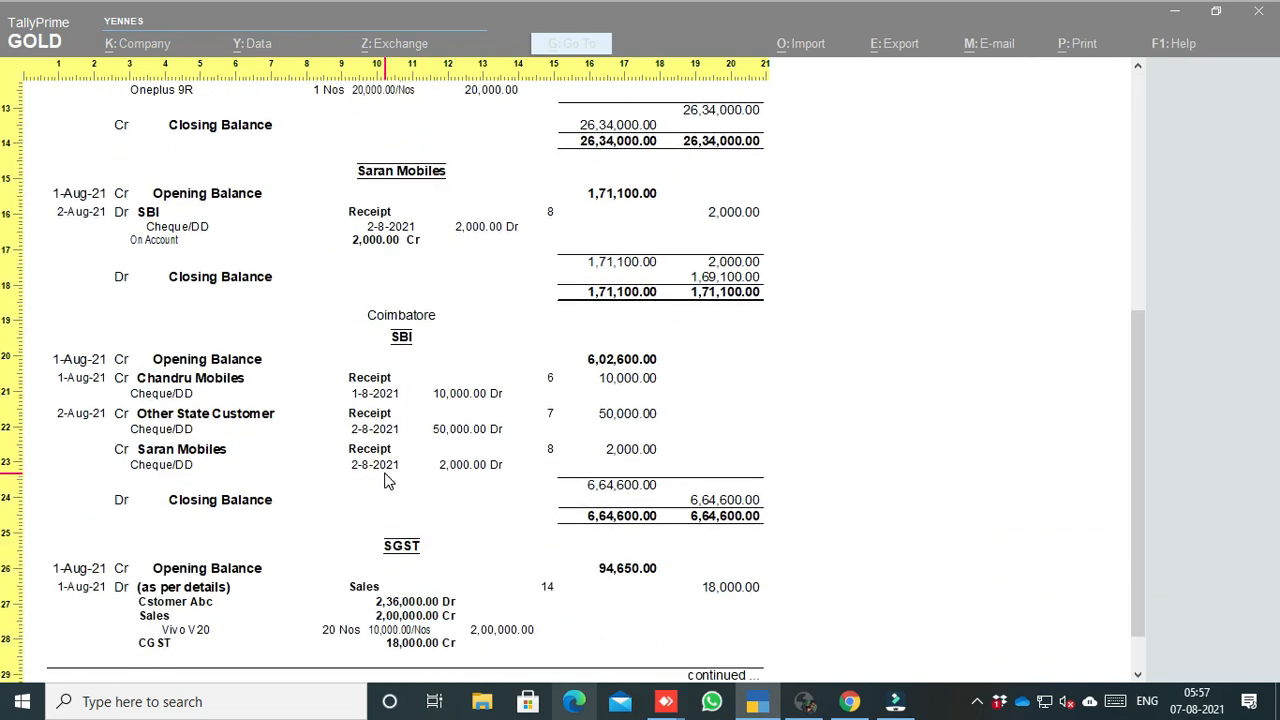
pyautogui.press('Escape')
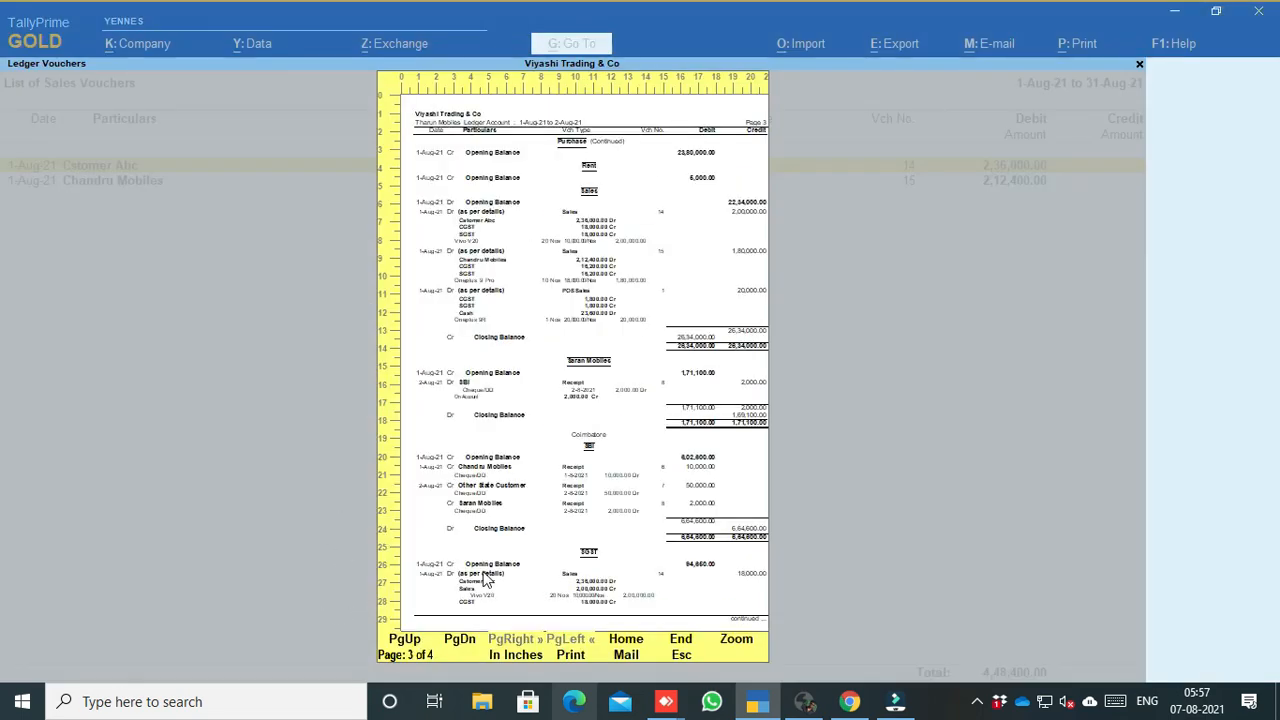
# View the last page of the ledger printout, read the index page enlarged and close the preview
pyautogui.press('pagedown')
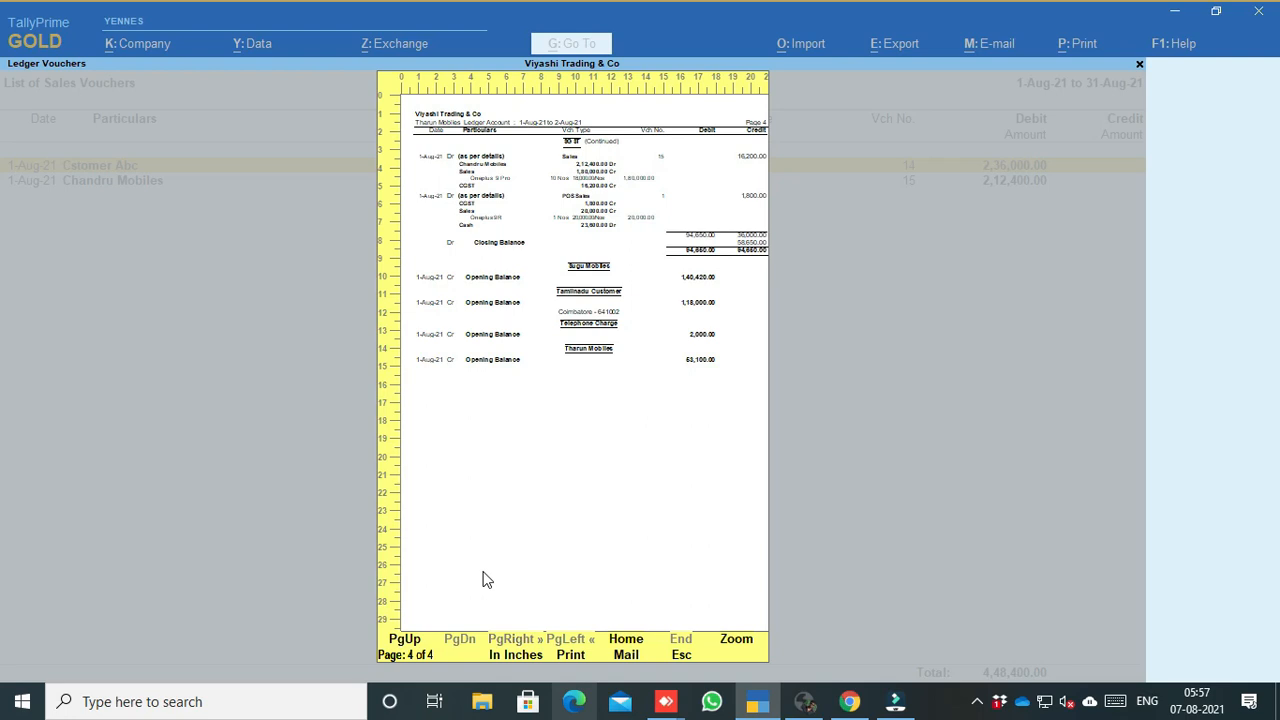
pyautogui.press('Escape')
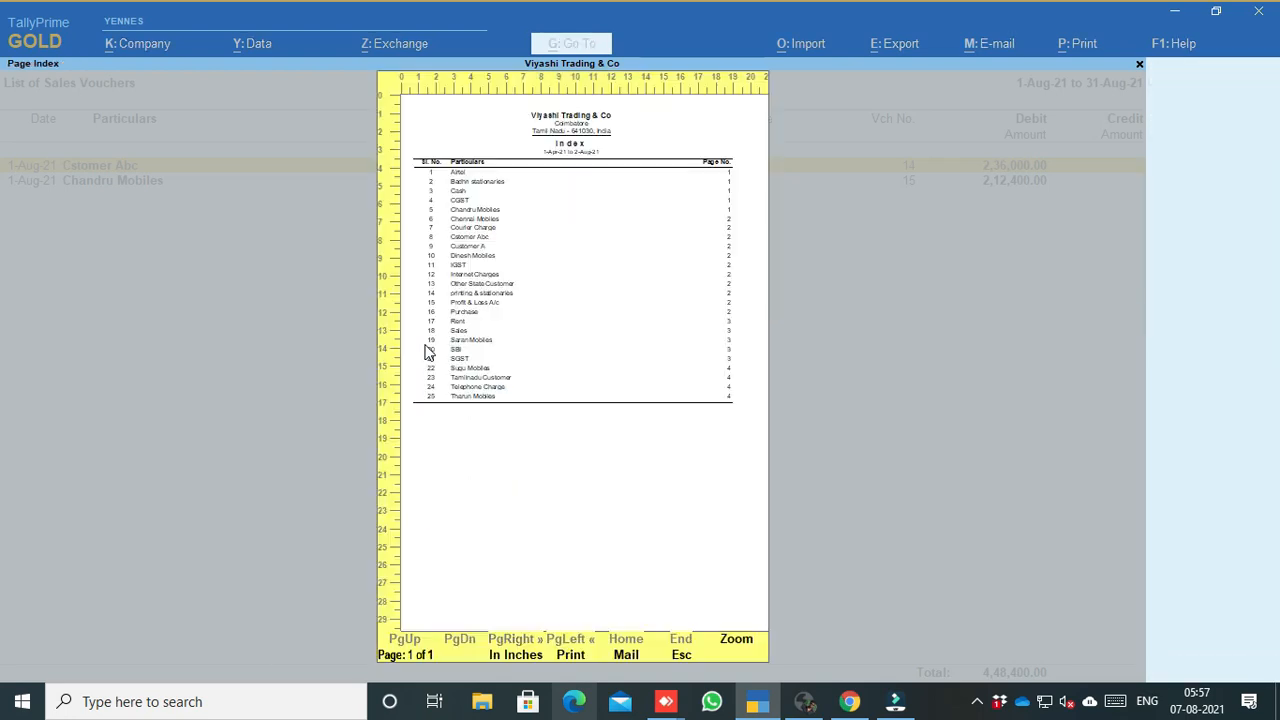
pyautogui.click(557, 317)
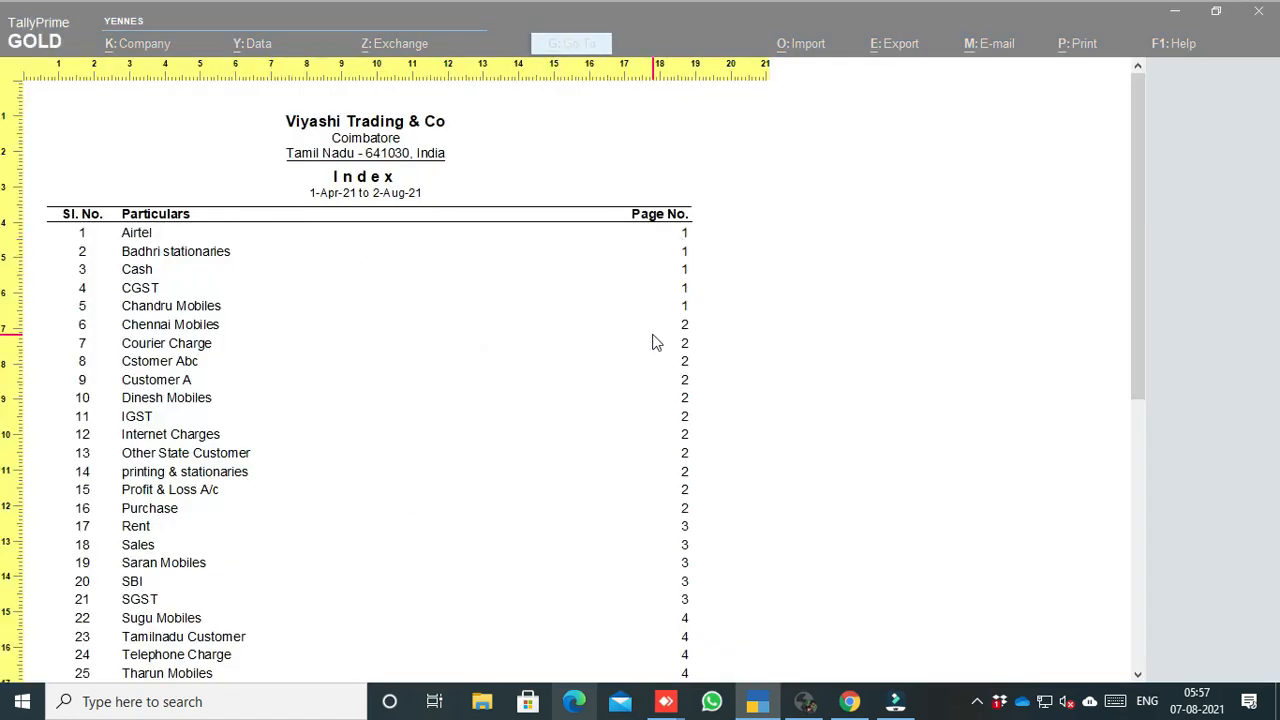
pyautogui.scroll(-1, 654, 340)
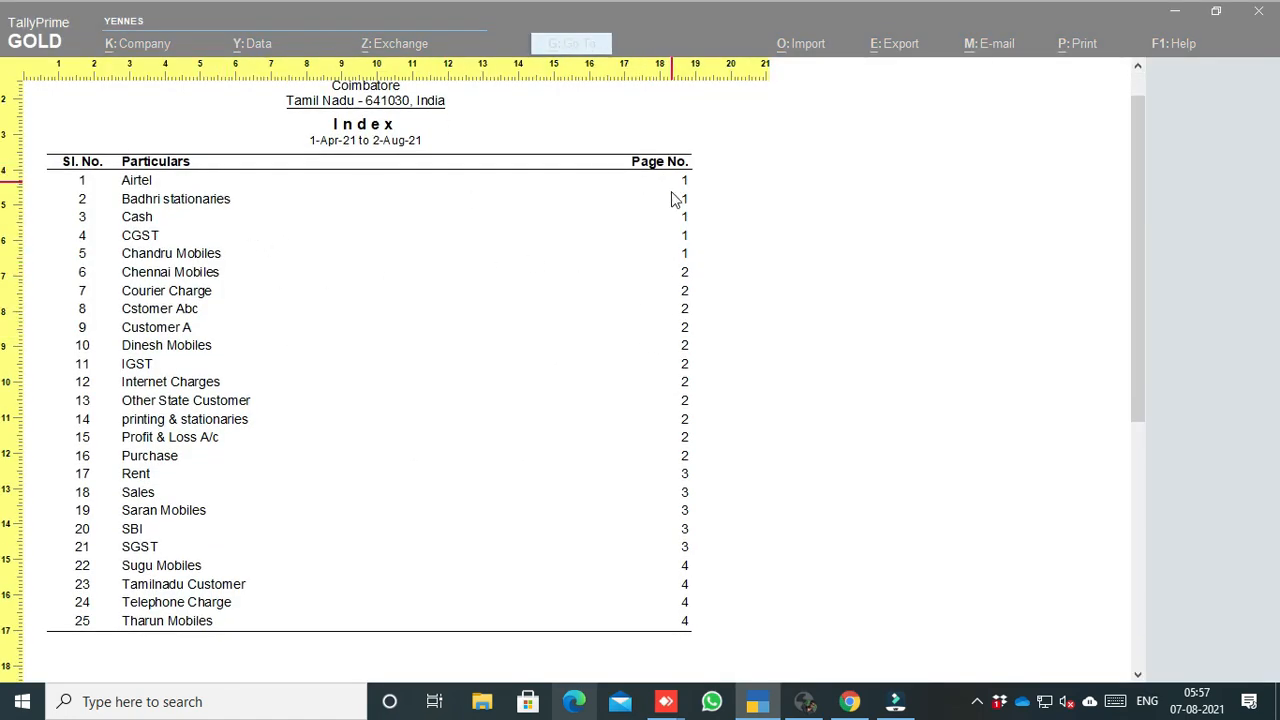
pyautogui.scroll(-2, 215, 553)
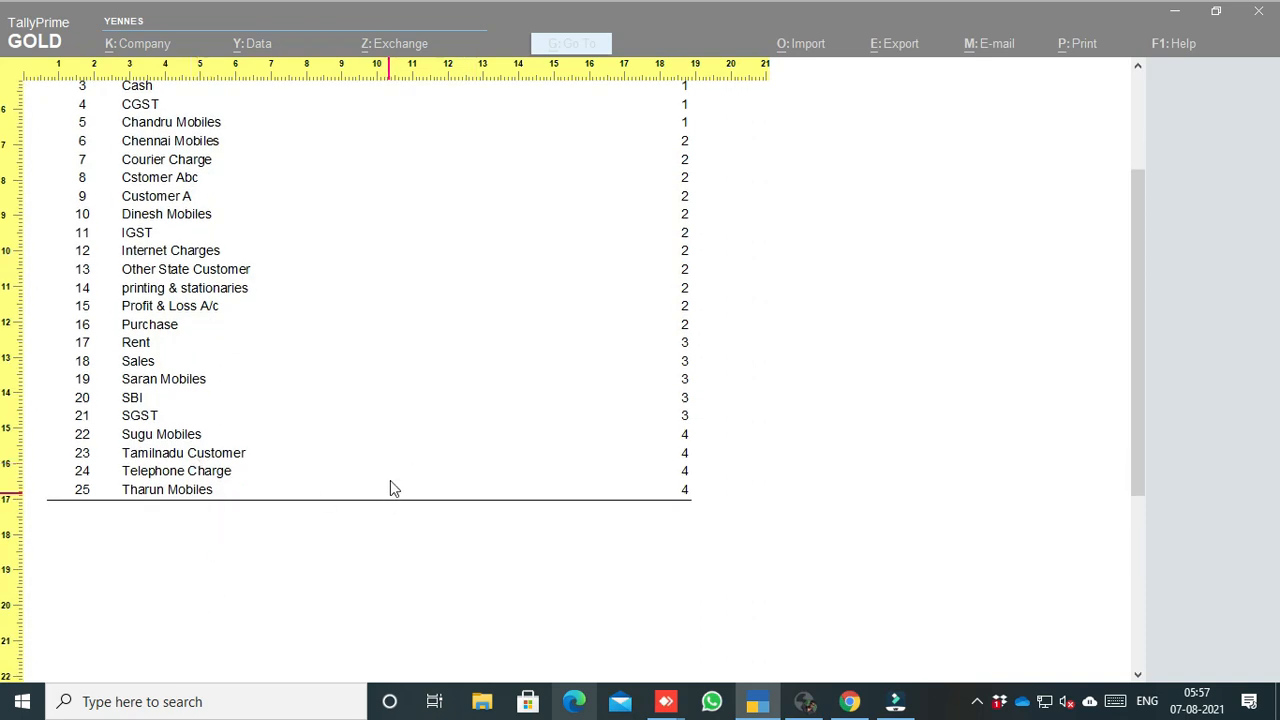
pyautogui.press('Escape')
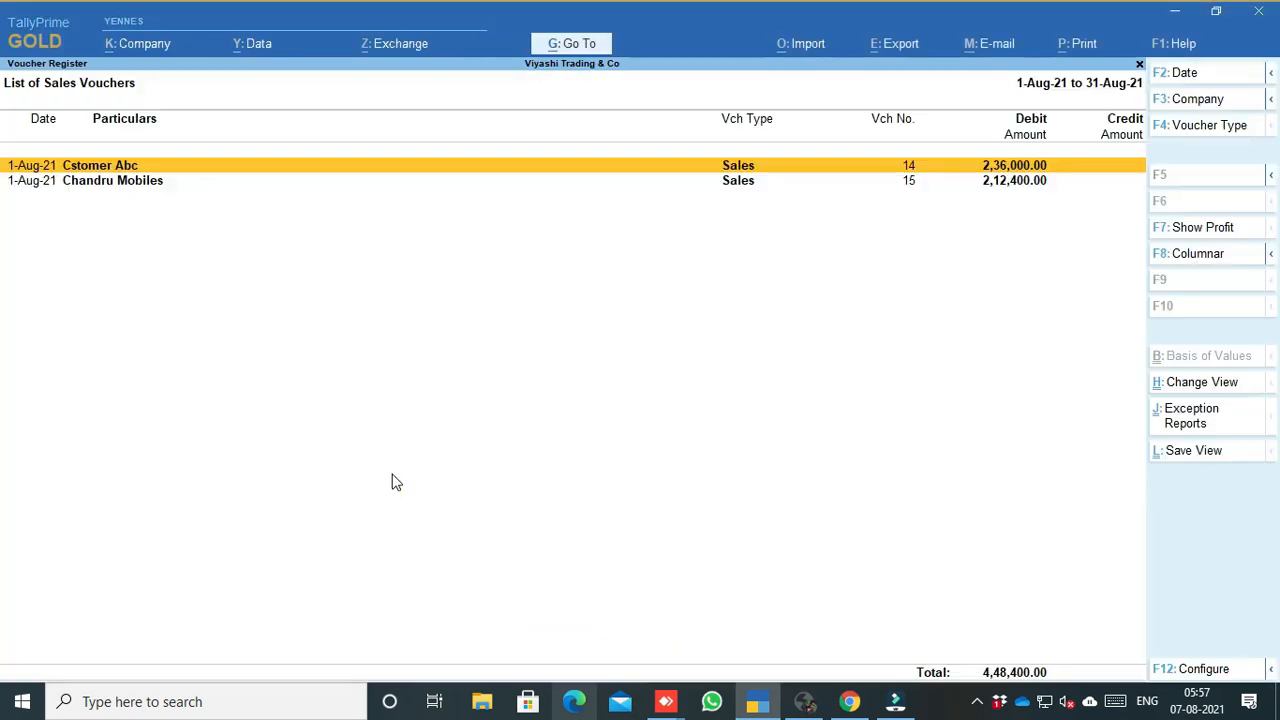
# Choose the Group of Accounts report from the other reports available for printing
pyautogui.click(1078, 44)
pyautogui.press('Down')
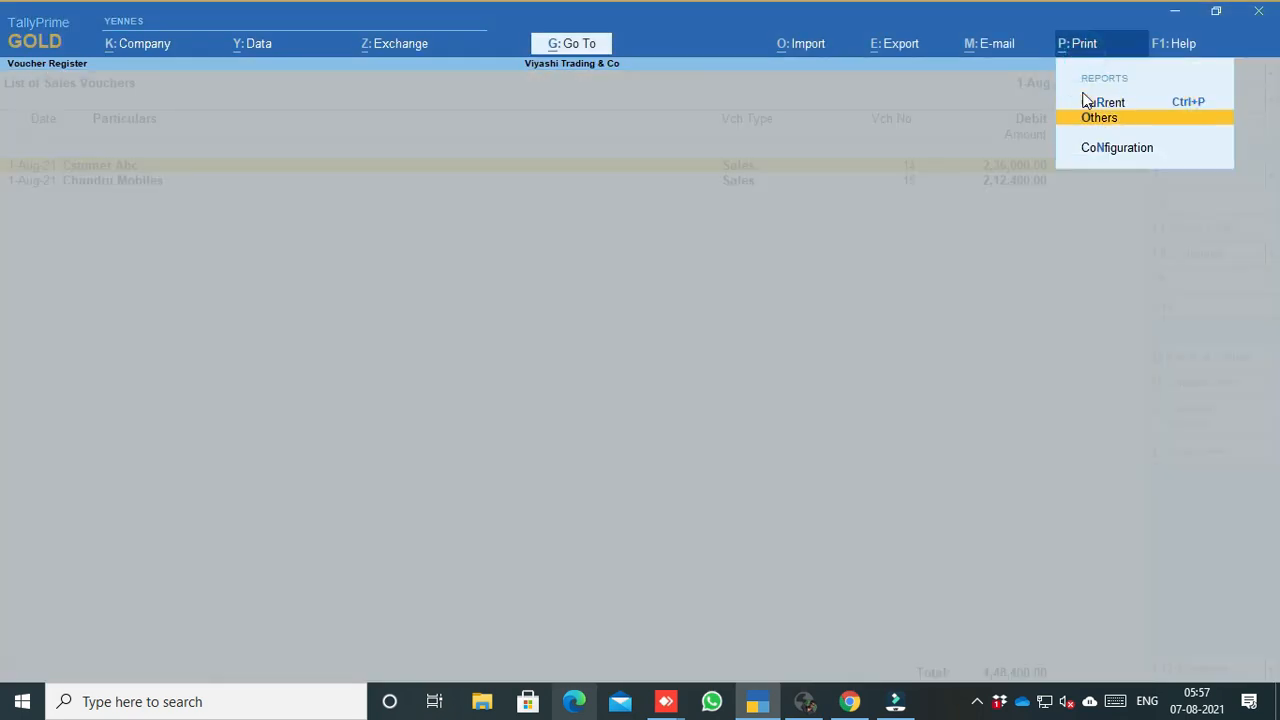
pyautogui.press('Return')
pyautogui.press('Down')
pyautogui.press('Down')
pyautogui.press('Down')
pyautogui.press('Down')
pyautogui.press('Down')
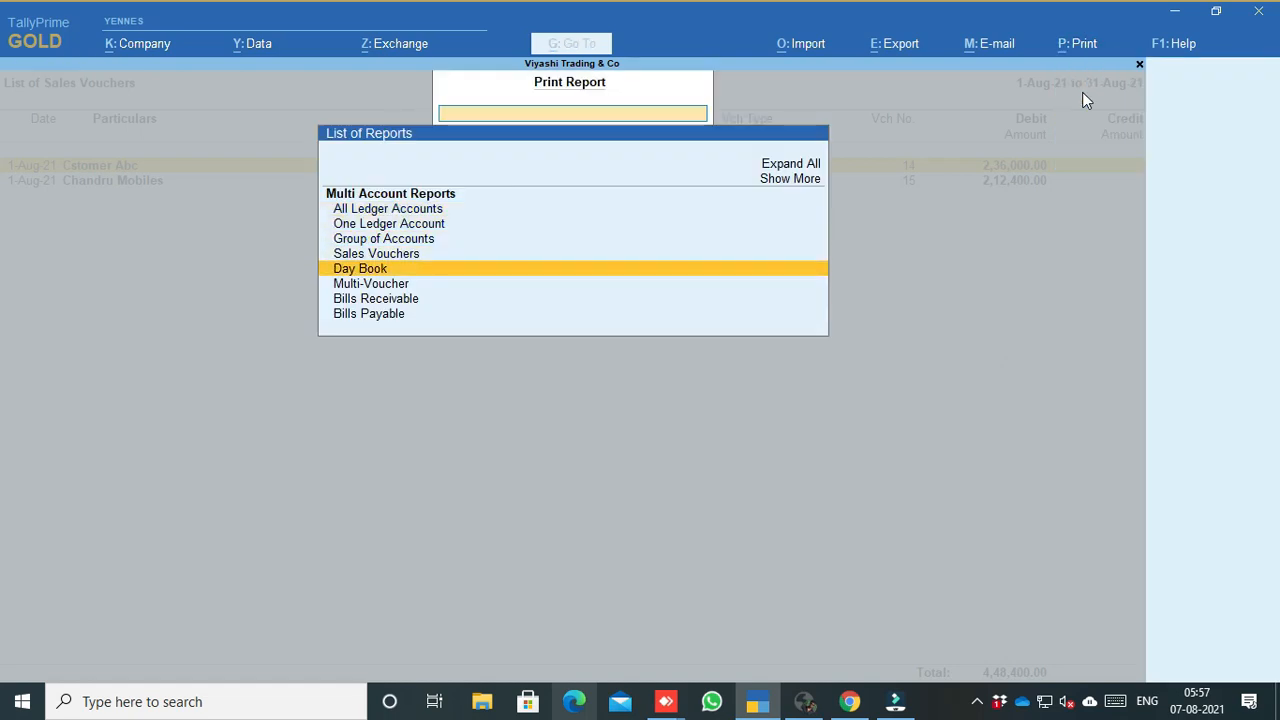
pyautogui.press('Up')
pyautogui.press('Up')
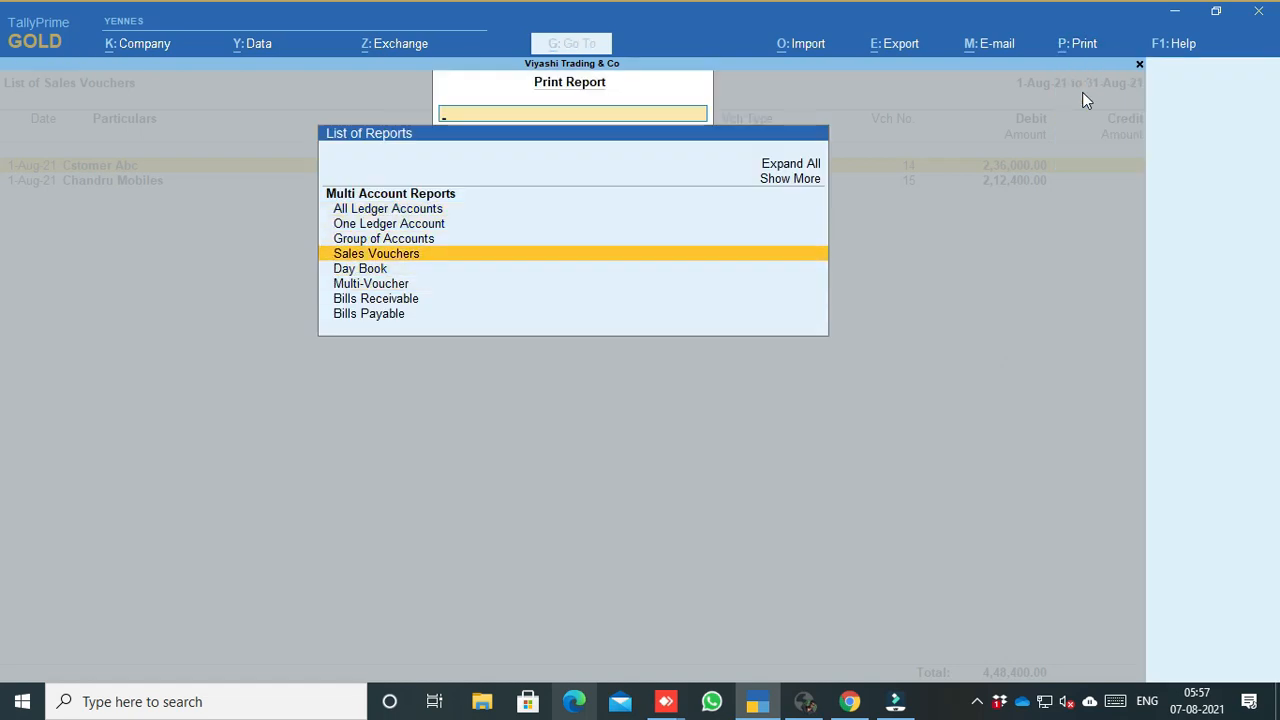
pyautogui.press('Up')
pyautogui.press('Return')
# Select the Sundry Debtors group, preview its ledger accounts printout and close the account pages
pyautogui.write('Sund')
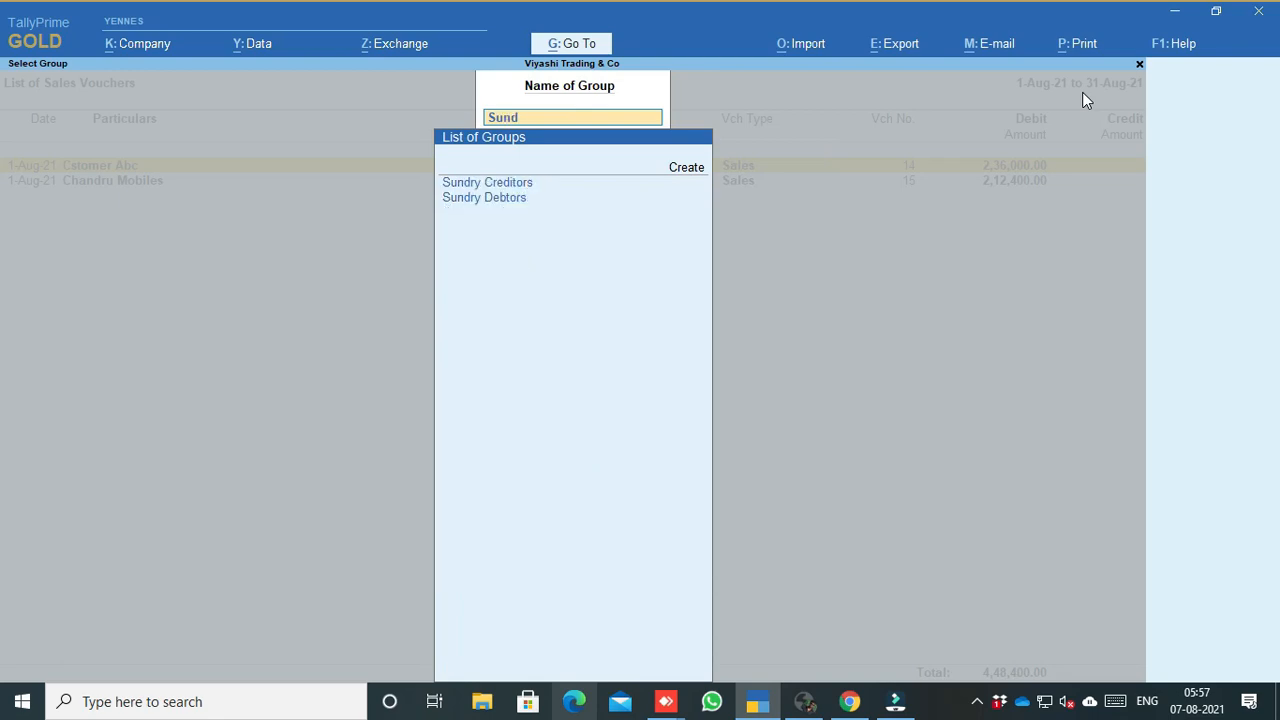
pyautogui.press('Down')
pyautogui.press('Return')
pyautogui.hotkey('alt', 'p')
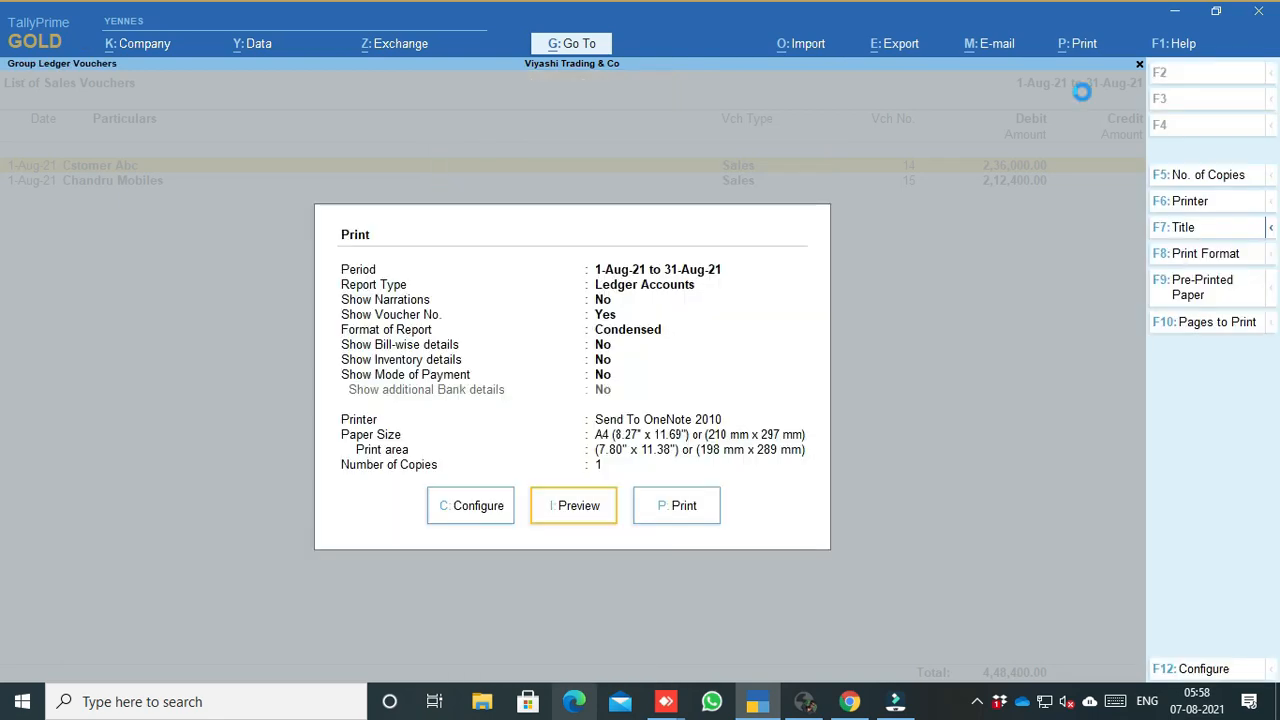
pyautogui.press('Return')
pyautogui.press('Escape')
pyautogui.press('Escape')
pyautogui.press('Escape')
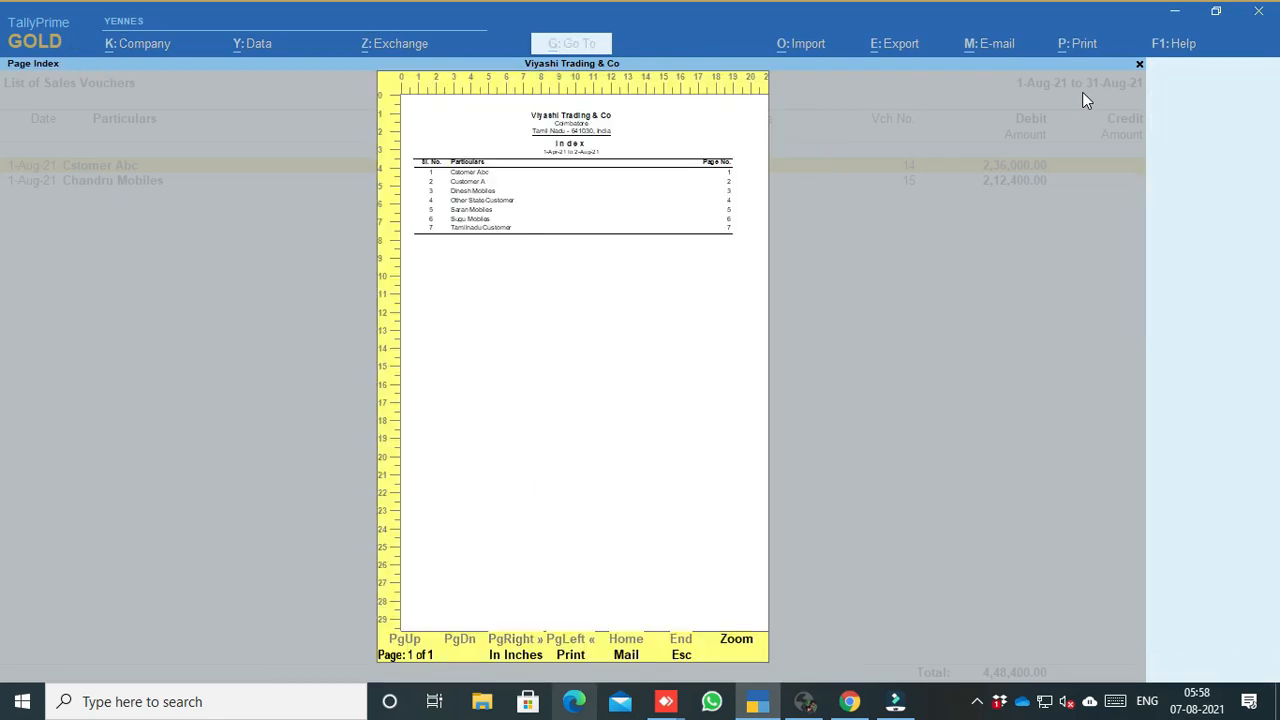
# Close the index preview and the voucher reports, and open the Sales Register from the account books
pyautogui.press('Escape')
pyautogui.press('Escape')
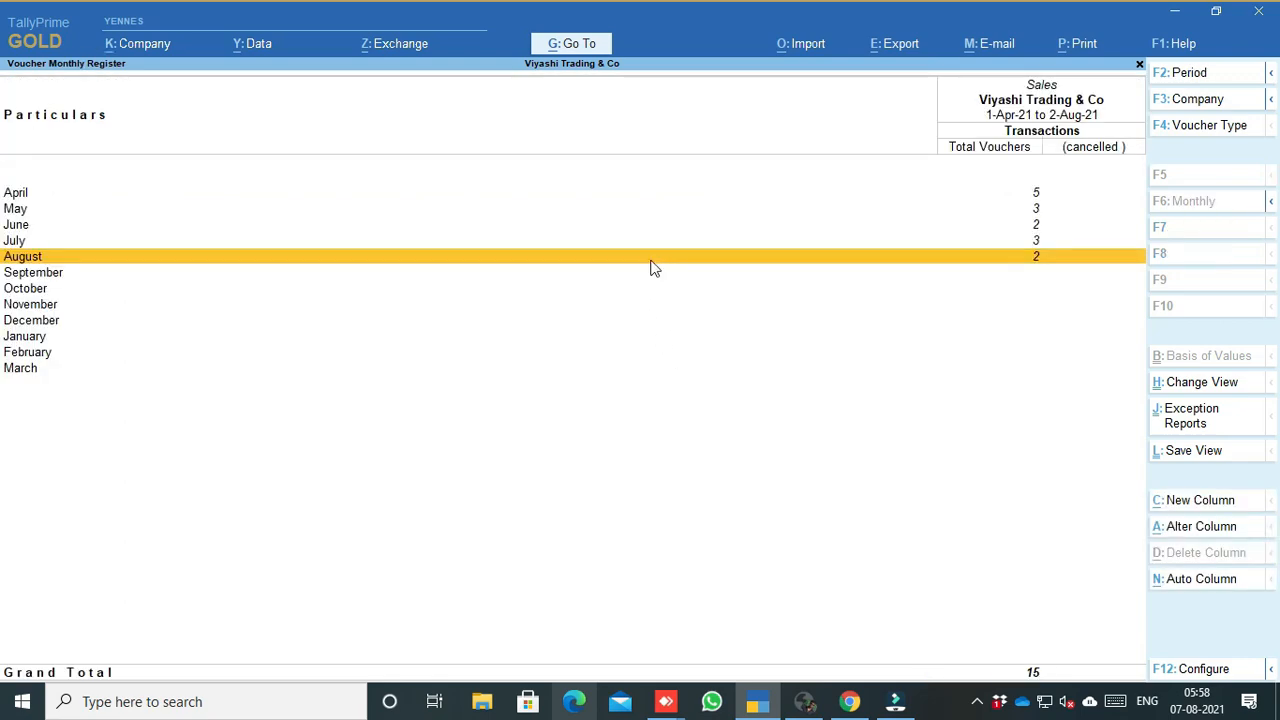
pyautogui.press('Escape')
pyautogui.press('Escape')
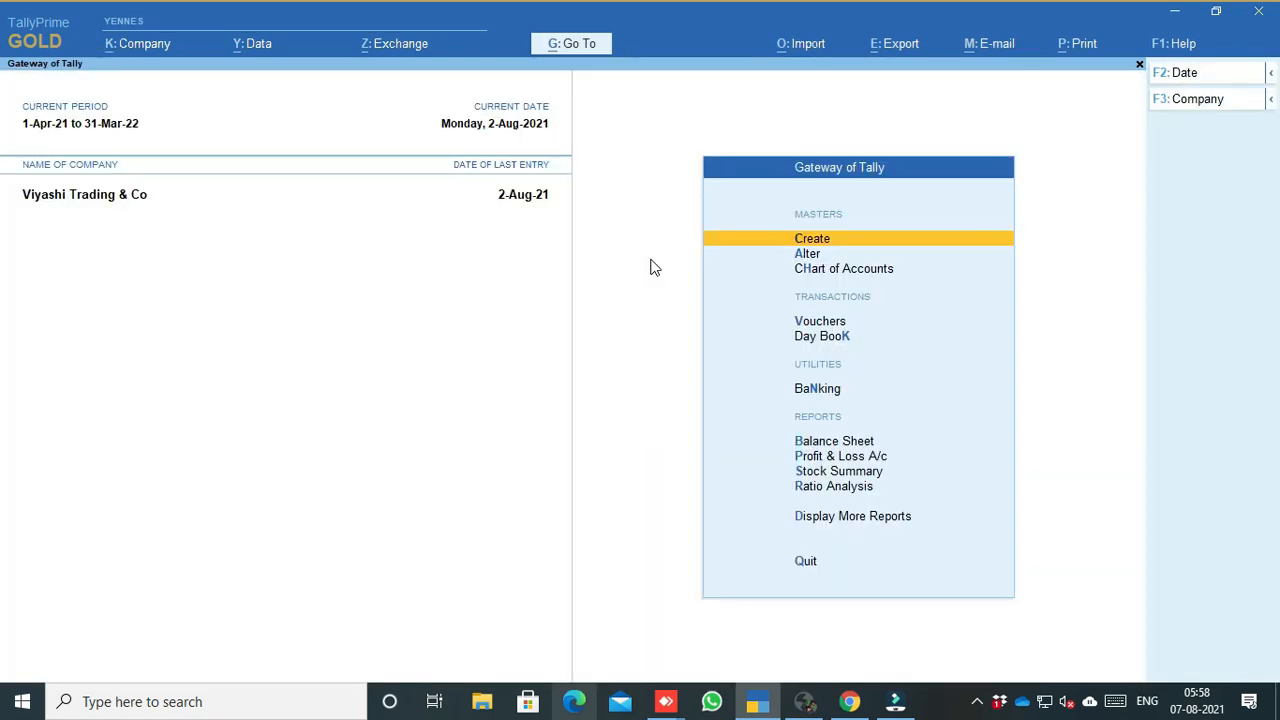
pyautogui.press('d')
pyautogui.press('a')
pyautogui.press('s')
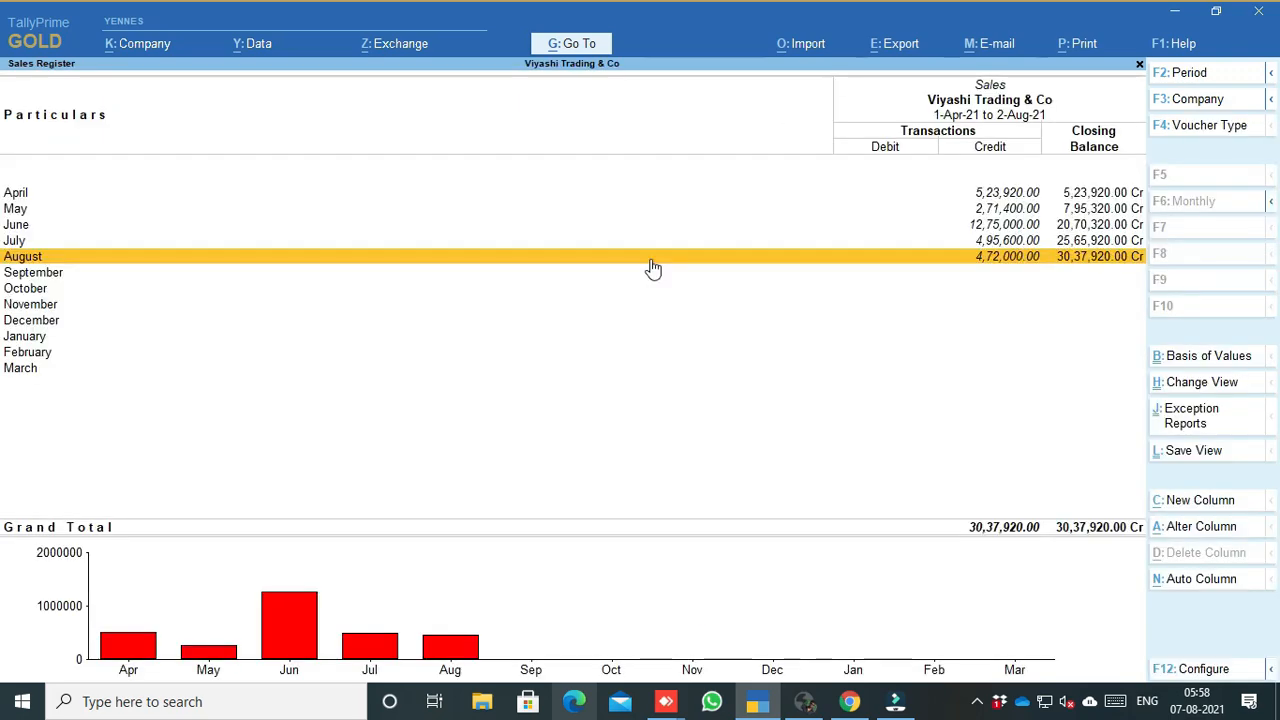
# Open the August sales vouchers and bring up sales voucher no. 15 for Chandru Mobiles
pyautogui.press('Return')
pyautogui.press('Down')
pyautogui.press('Down')
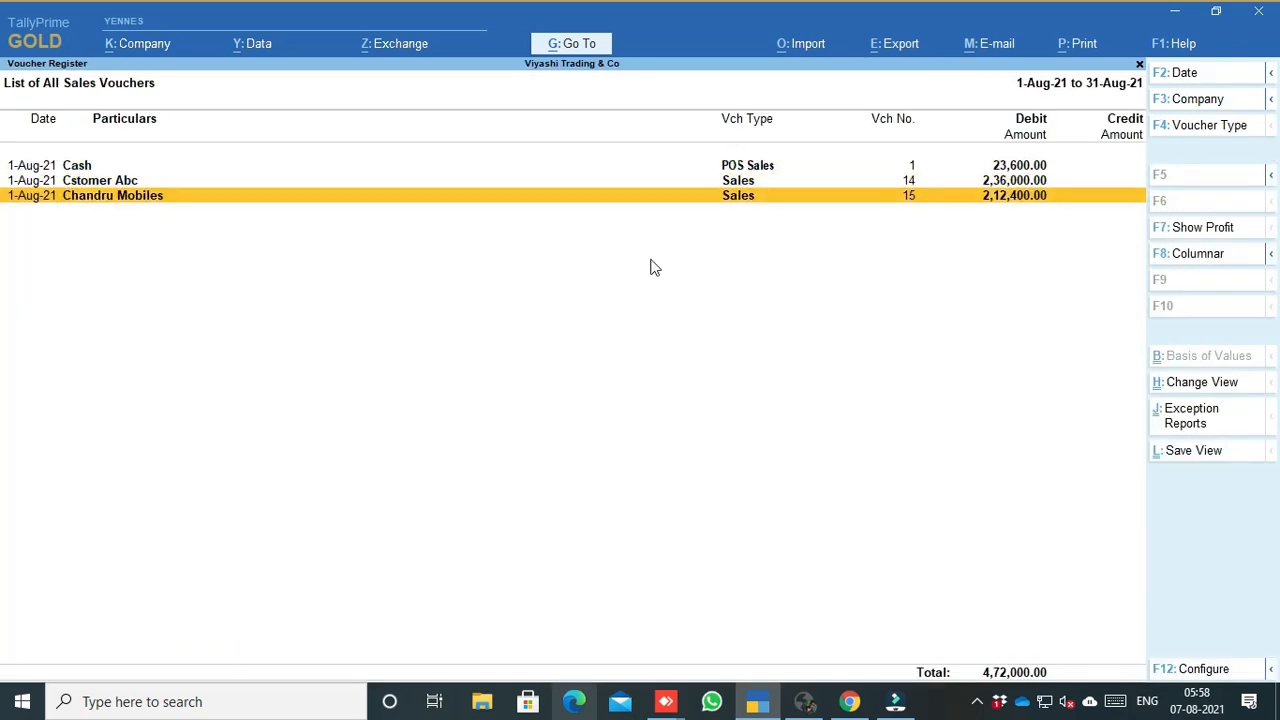
pyautogui.press('Return')
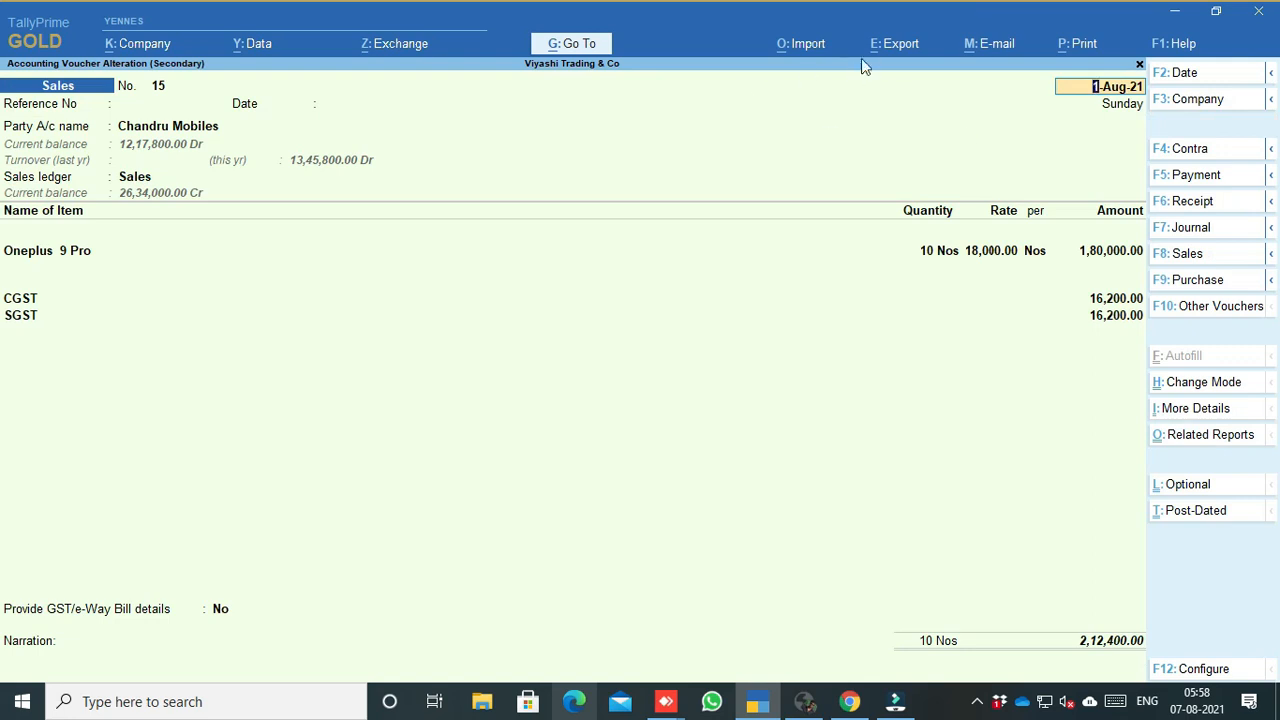
# Start exporting the current sales voucher and set the type of copy to Original with 1 copy
pyautogui.click(891, 51)
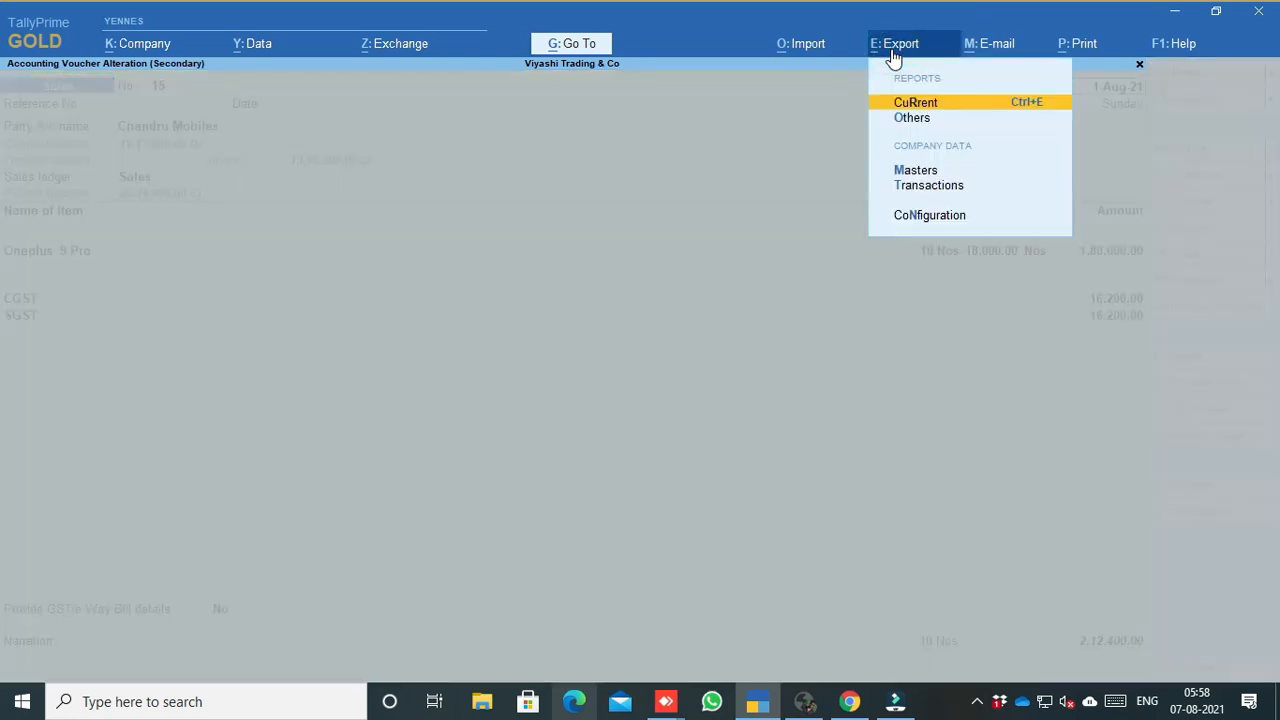
pyautogui.press('Return')
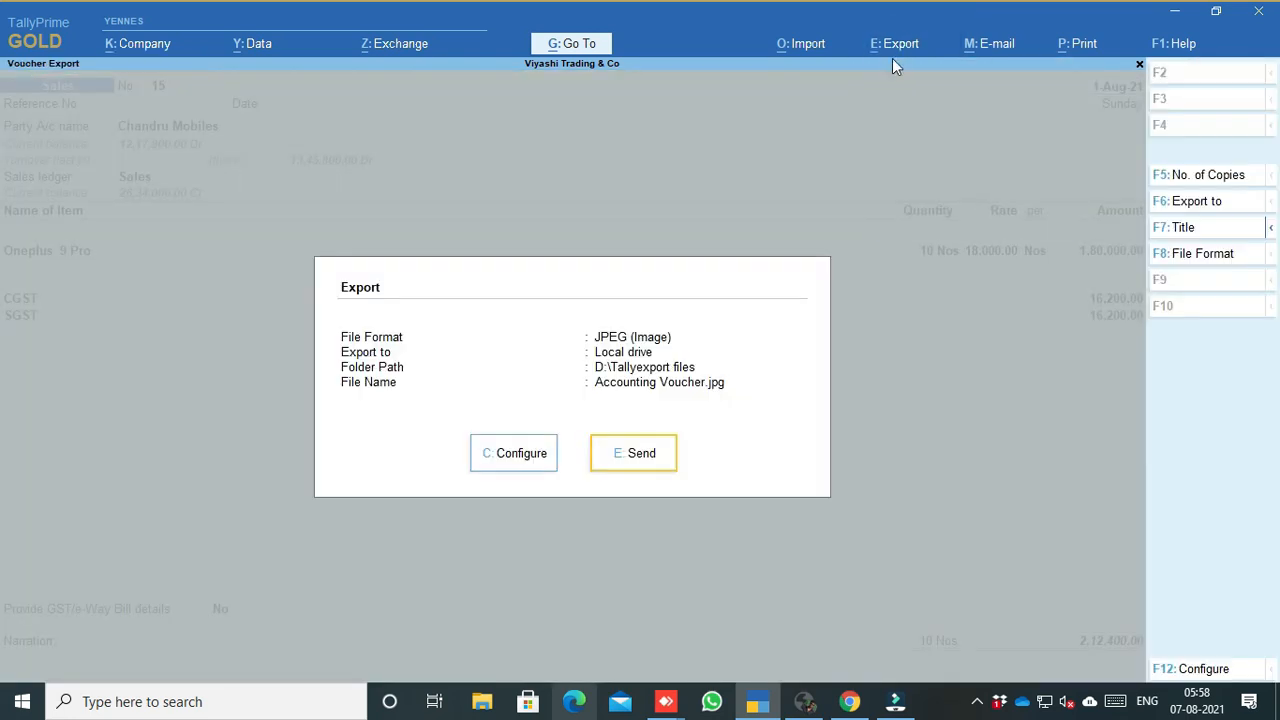
pyautogui.click(1216, 182)
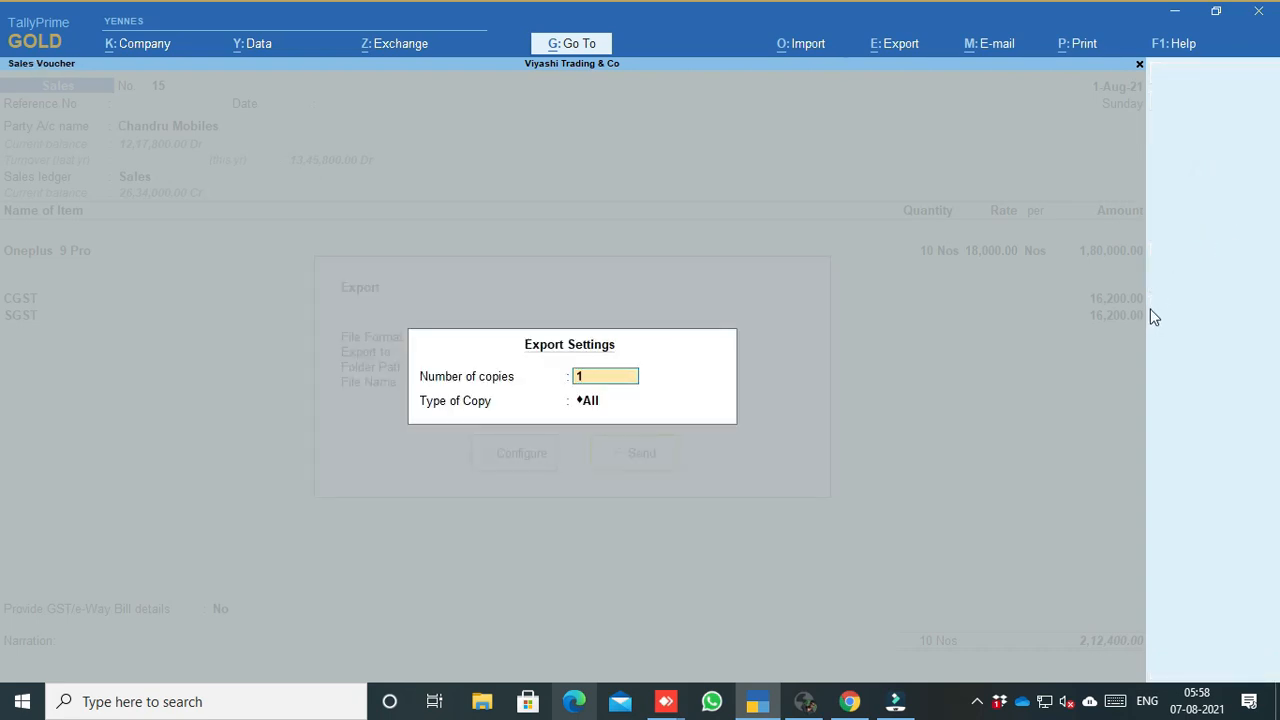
pyautogui.press('Return')
pyautogui.press('Down')
pyautogui.press('Down')
pyautogui.press('Down')
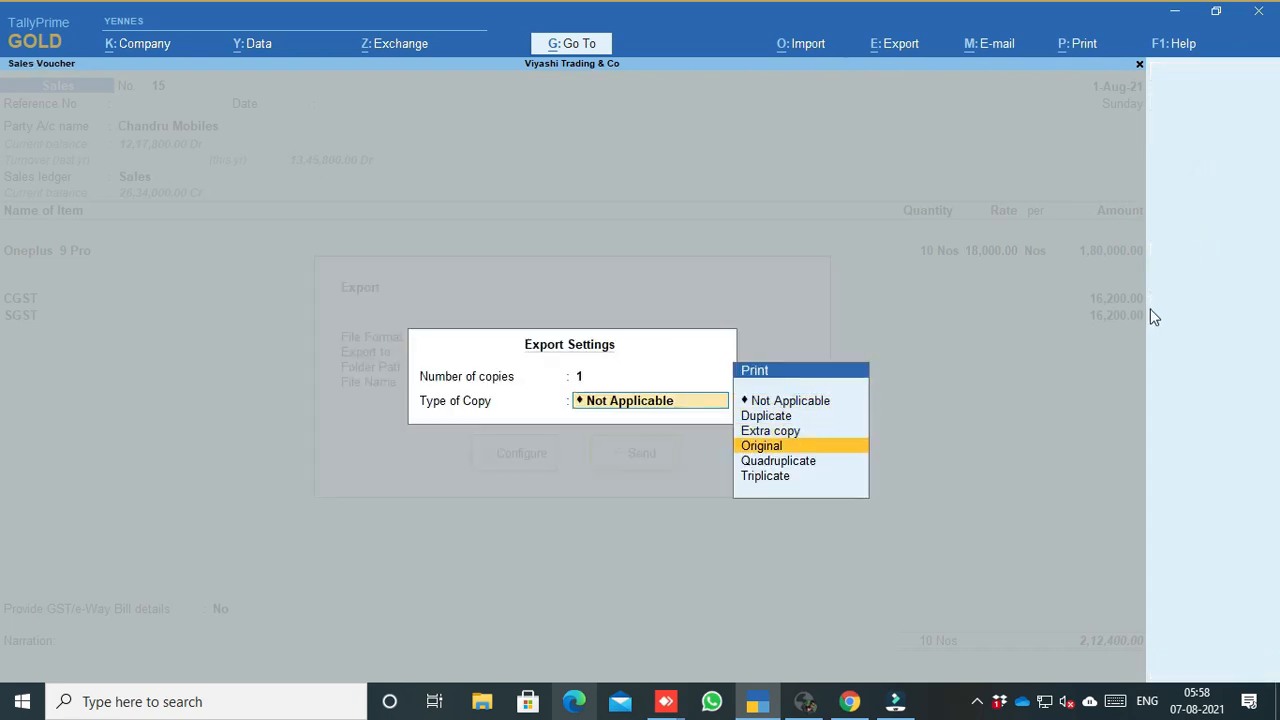
pyautogui.press('Return')
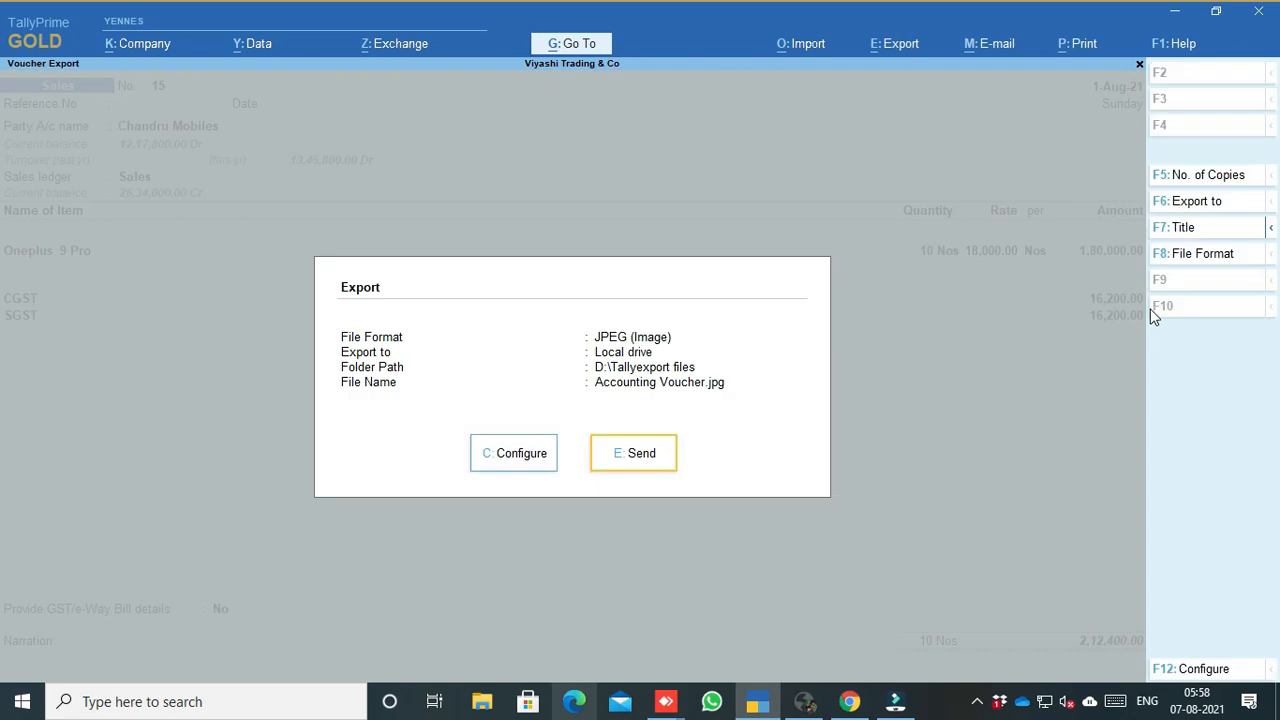
# Set the file format to PDF (Read-only document), export the voucher, and minimize the PDF that opens
pyautogui.click(1194, 255)
pyautogui.press('Up')
pyautogui.press('Up')
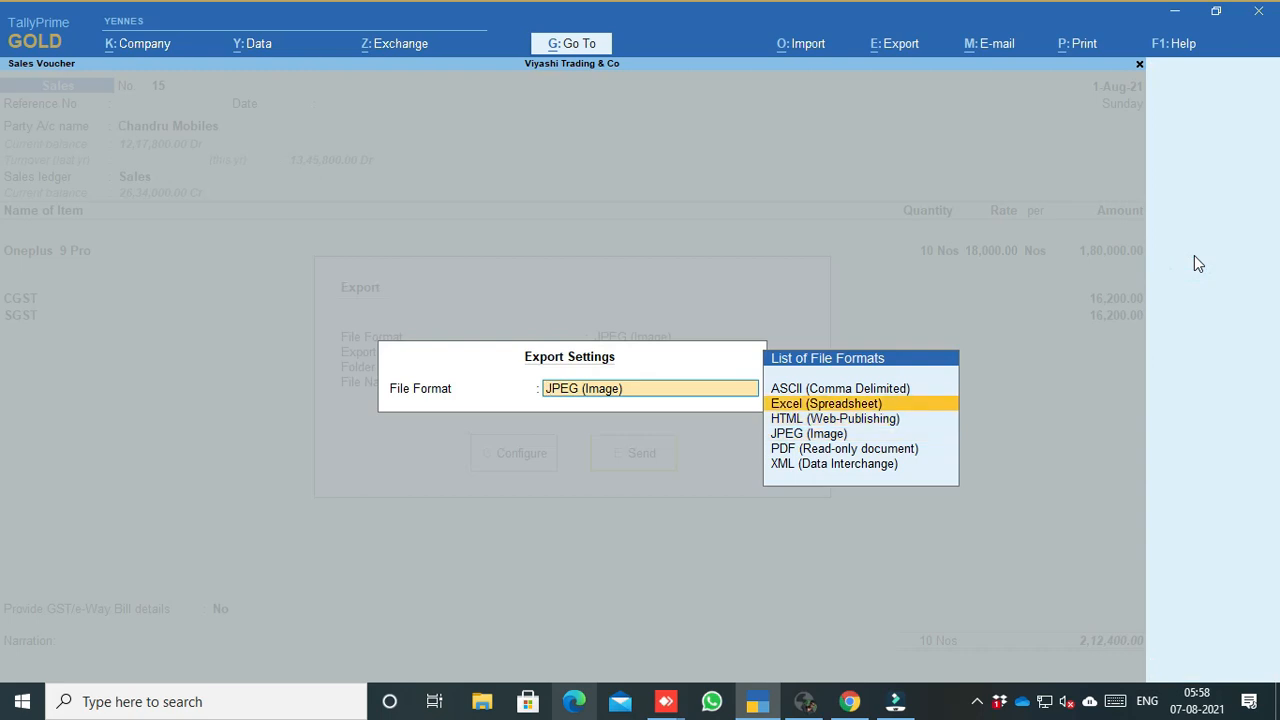
pyautogui.press('Down')
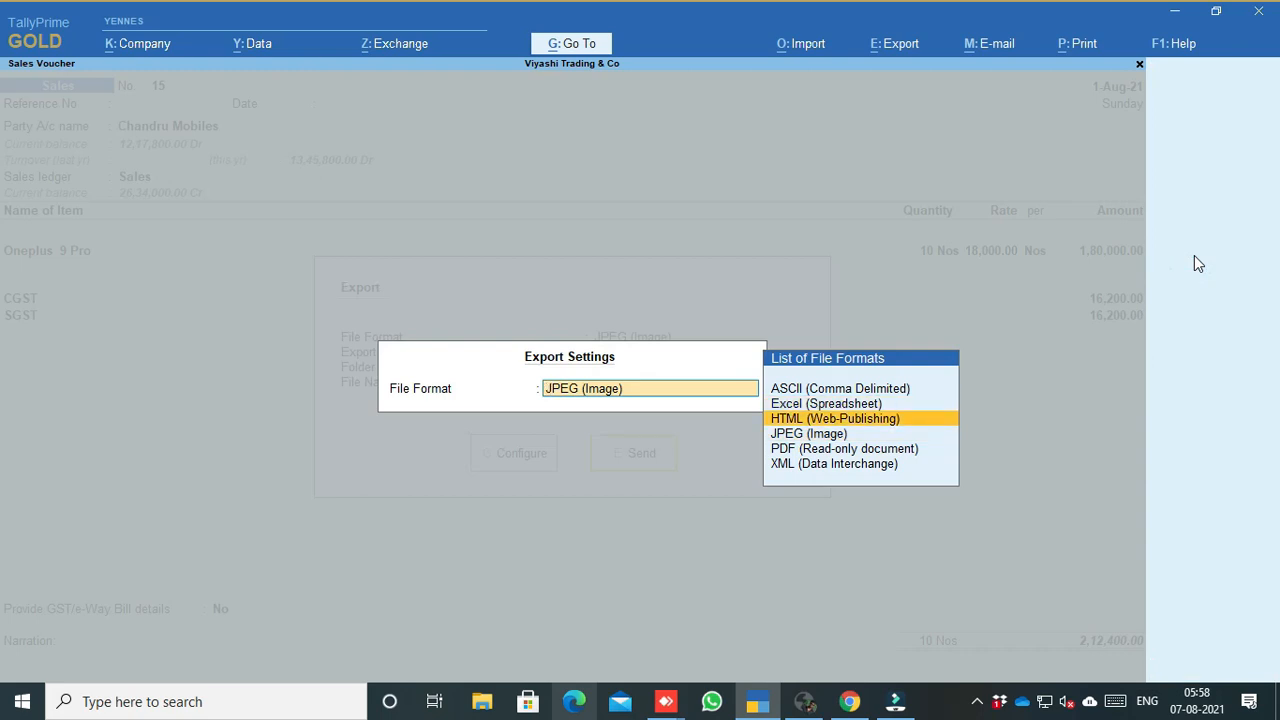
pyautogui.press('Down')
pyautogui.press('Down')
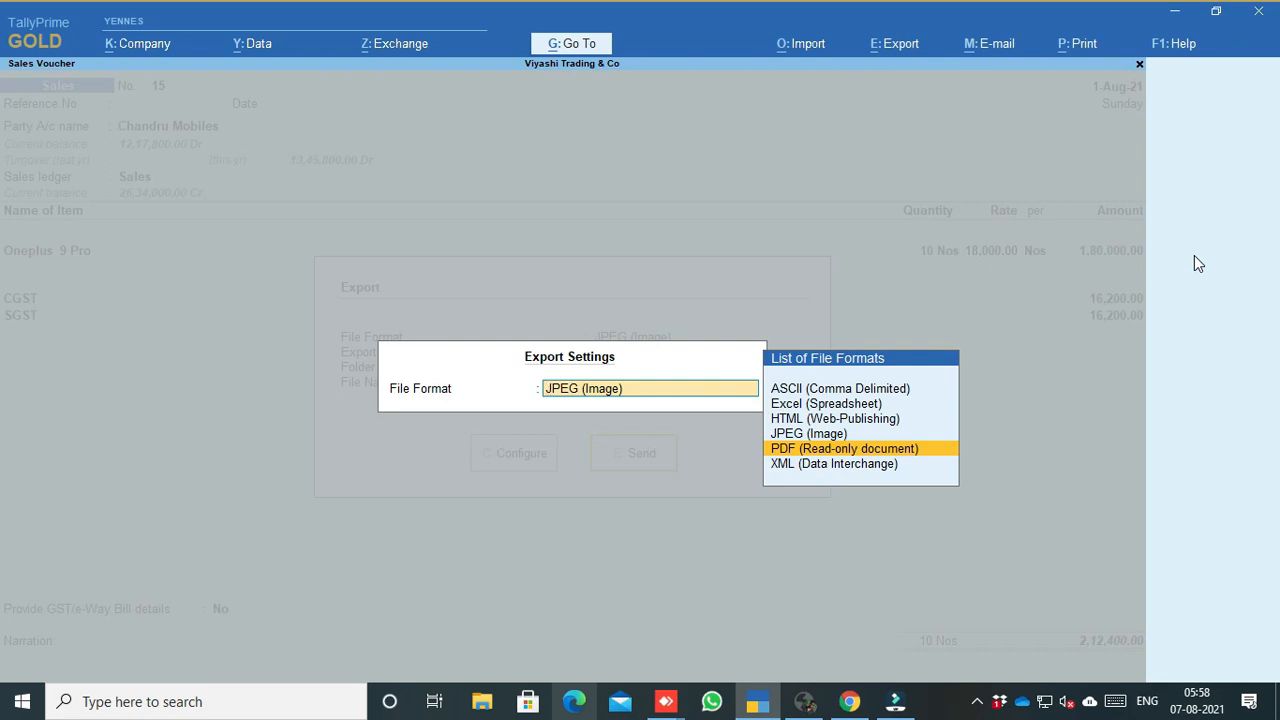
pyautogui.press('Return')
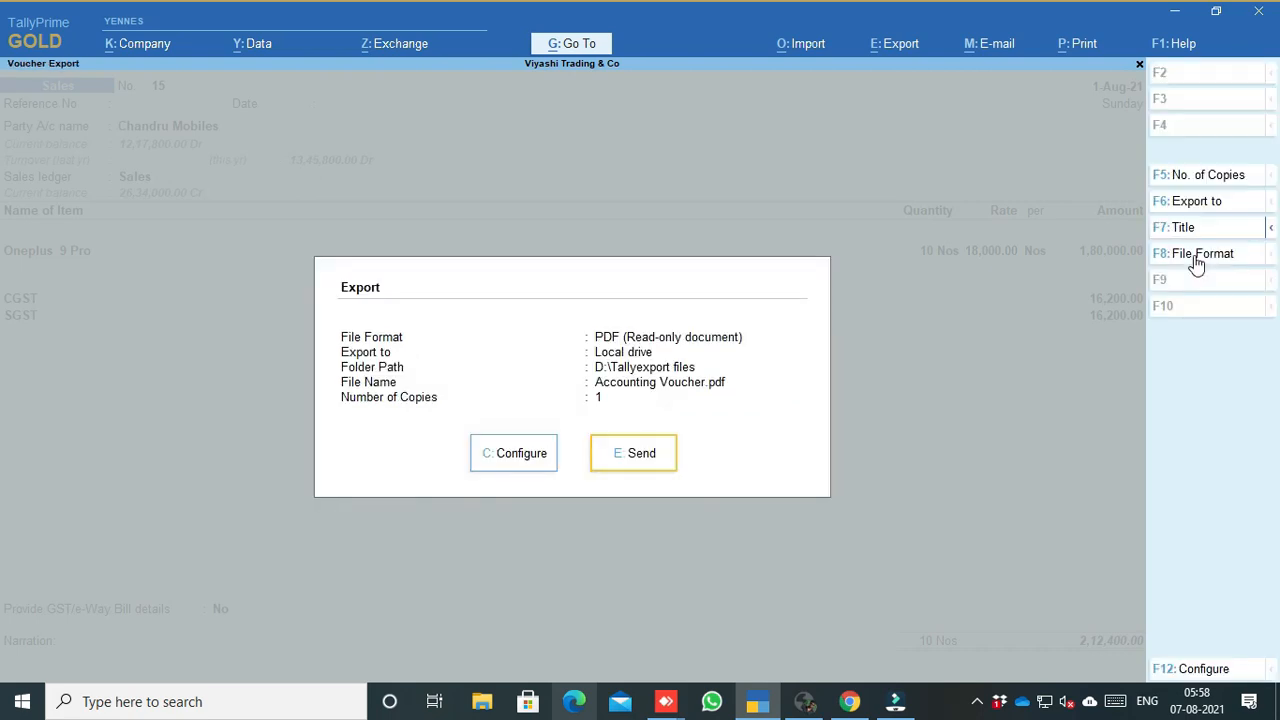
pyautogui.press('Return')
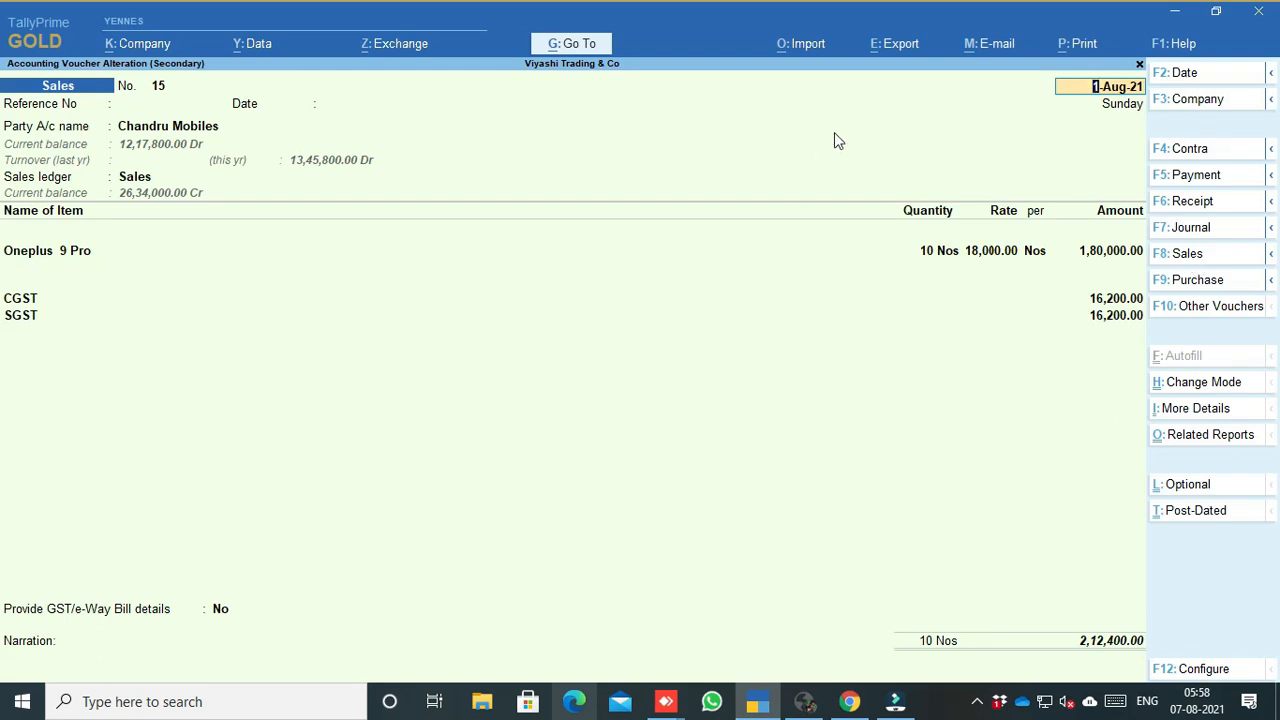
pyautogui.click(893, 55)
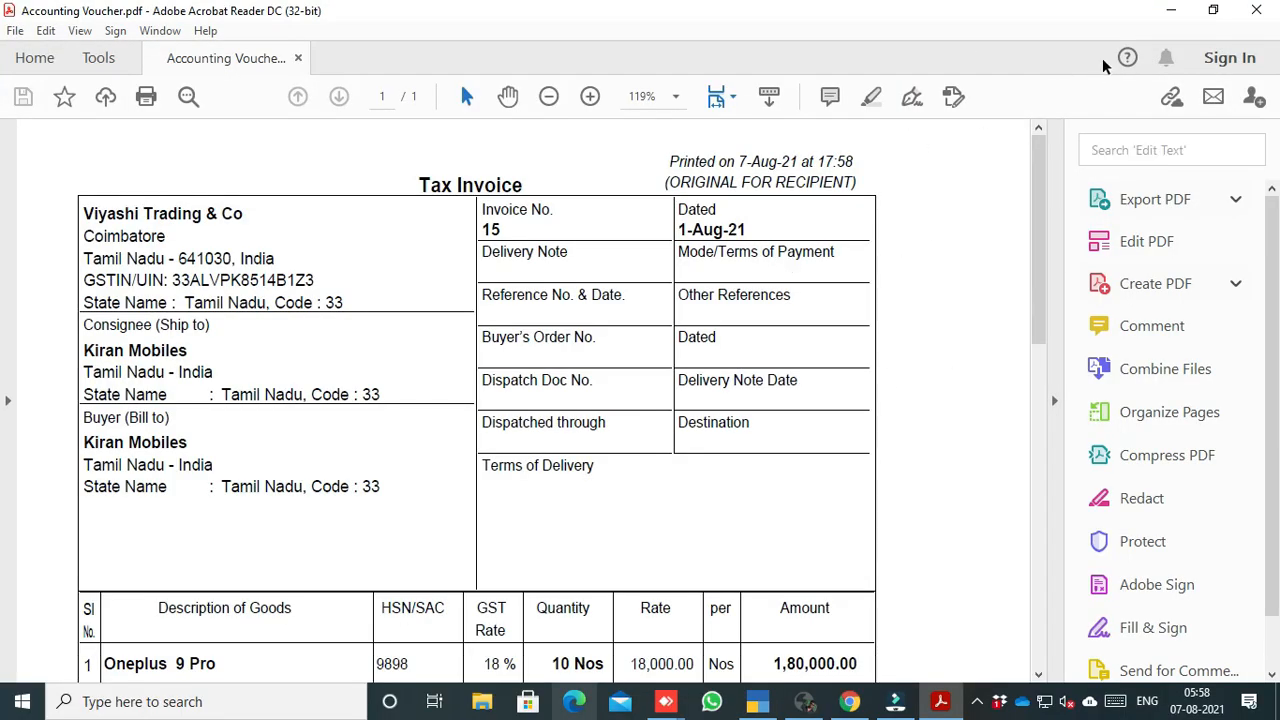
pyautogui.click(1171, 10)
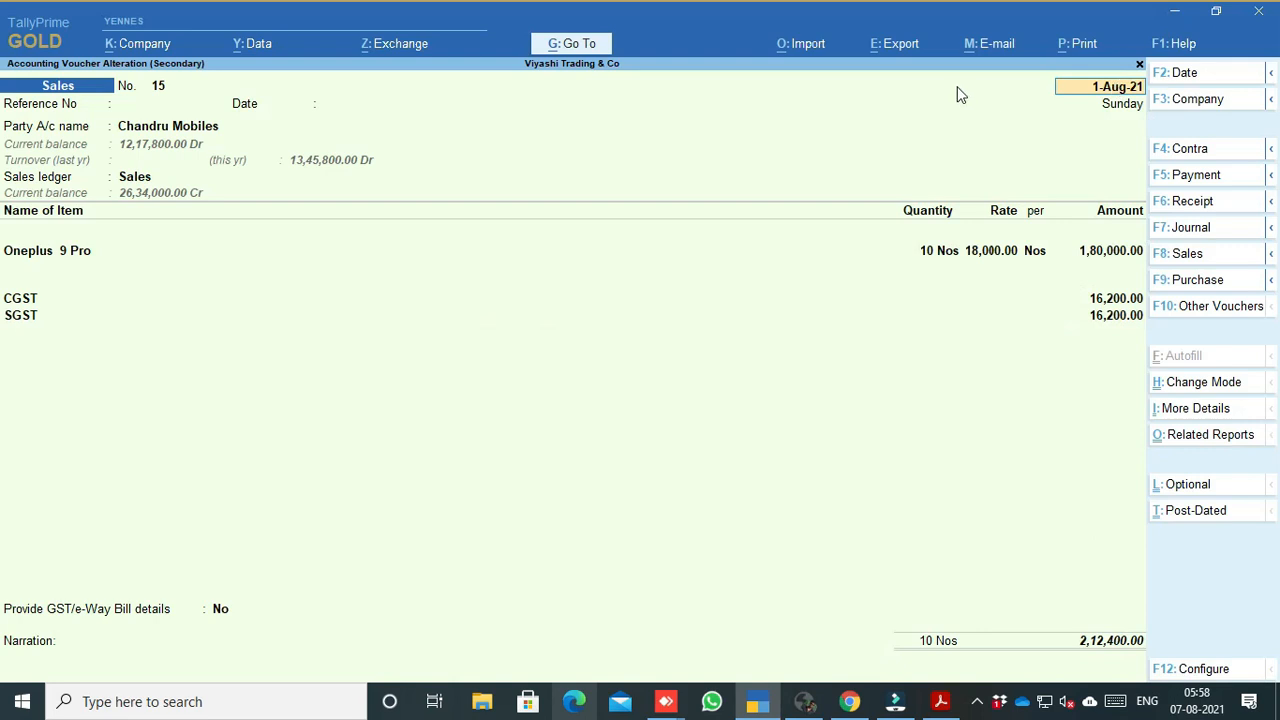
# Examine the full export configuration, including the folder set as the location of import/export files
pyautogui.click(897, 44)
pyautogui.click(917, 217)
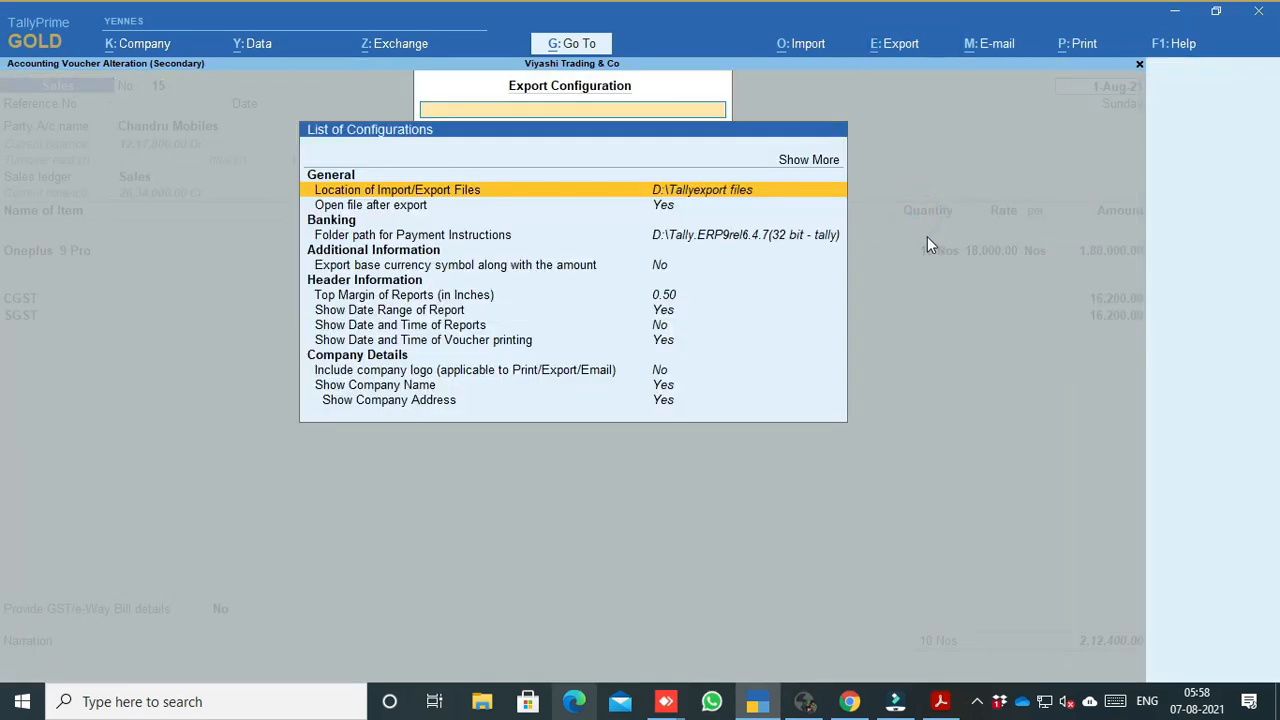
pyautogui.press('Up')
pyautogui.press('Up')
pyautogui.press('Return')
pyautogui.press('Down')
pyautogui.press('Down')
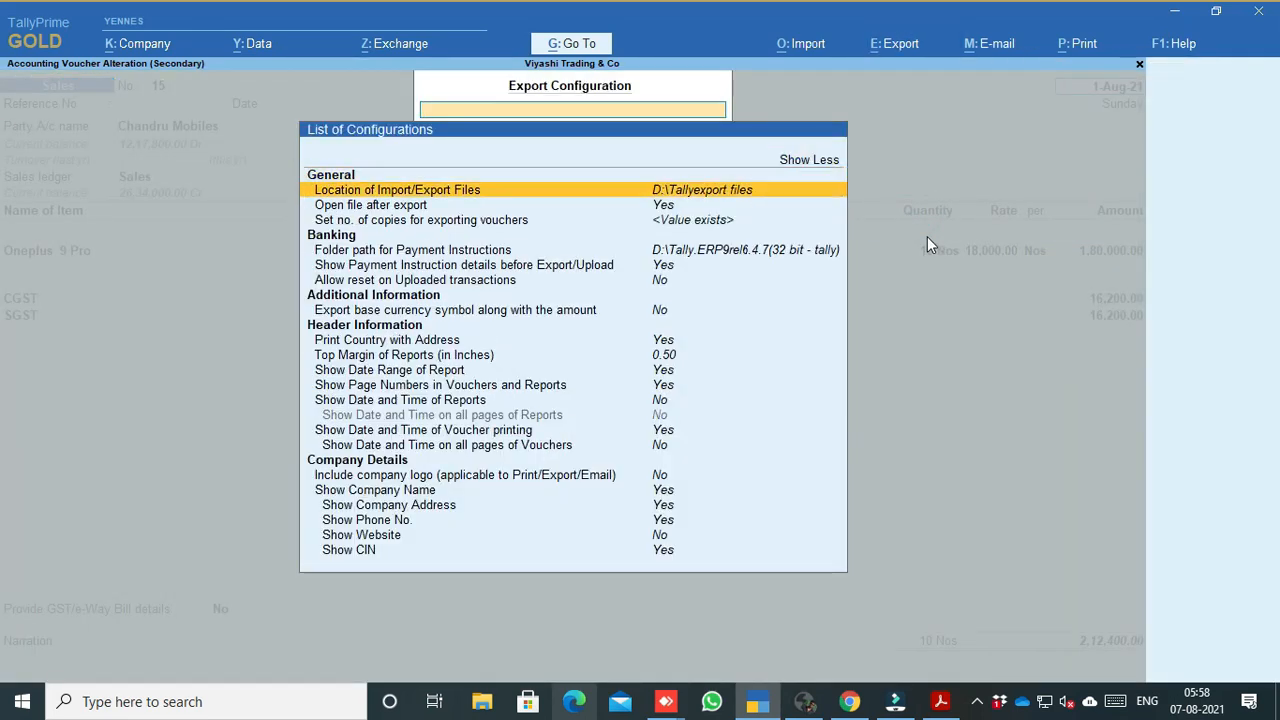
pyautogui.press('Return')
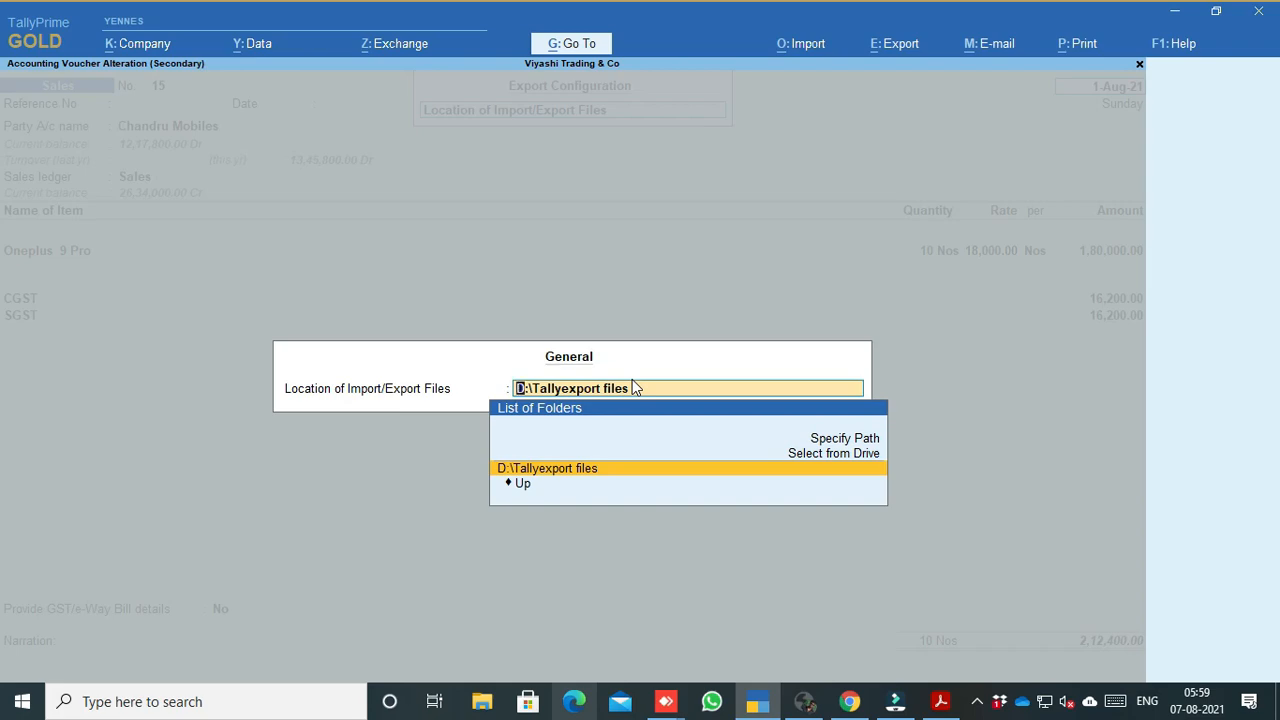
pyautogui.press('Return')
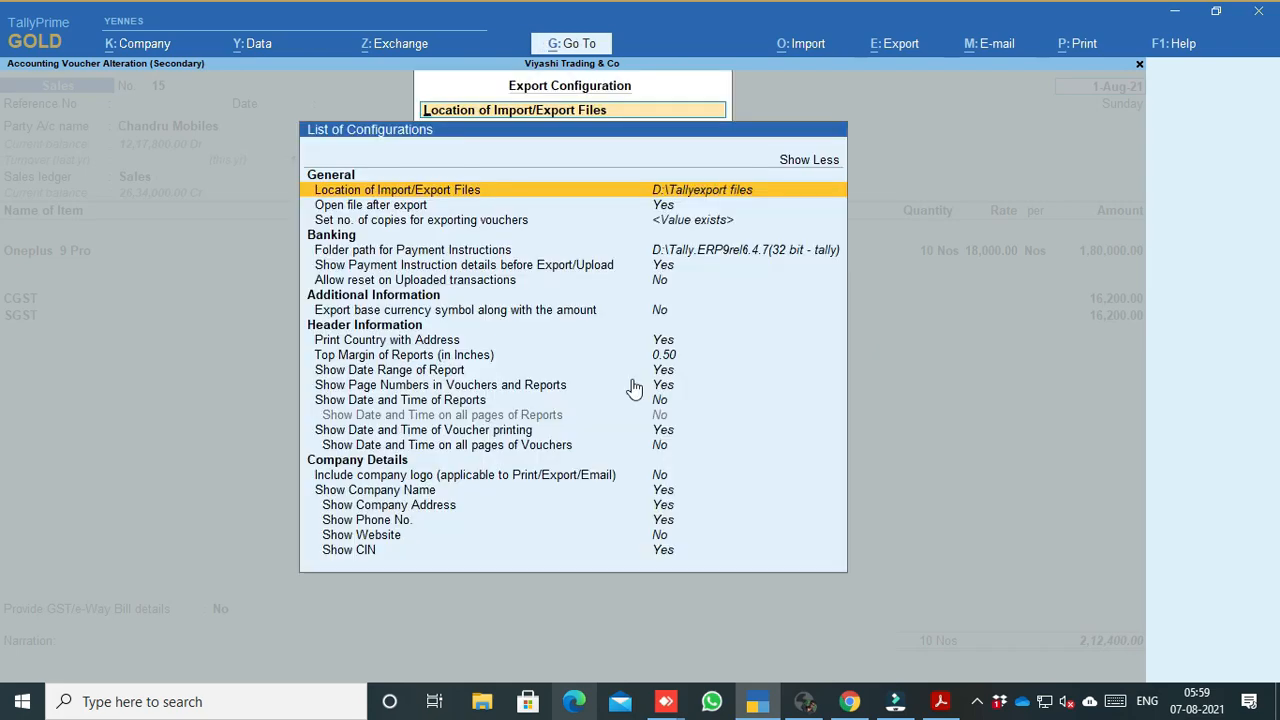
# Switch to Adobe Acrobat Reader and review the exported tax invoice from header to signature area
pyautogui.click(937, 701)
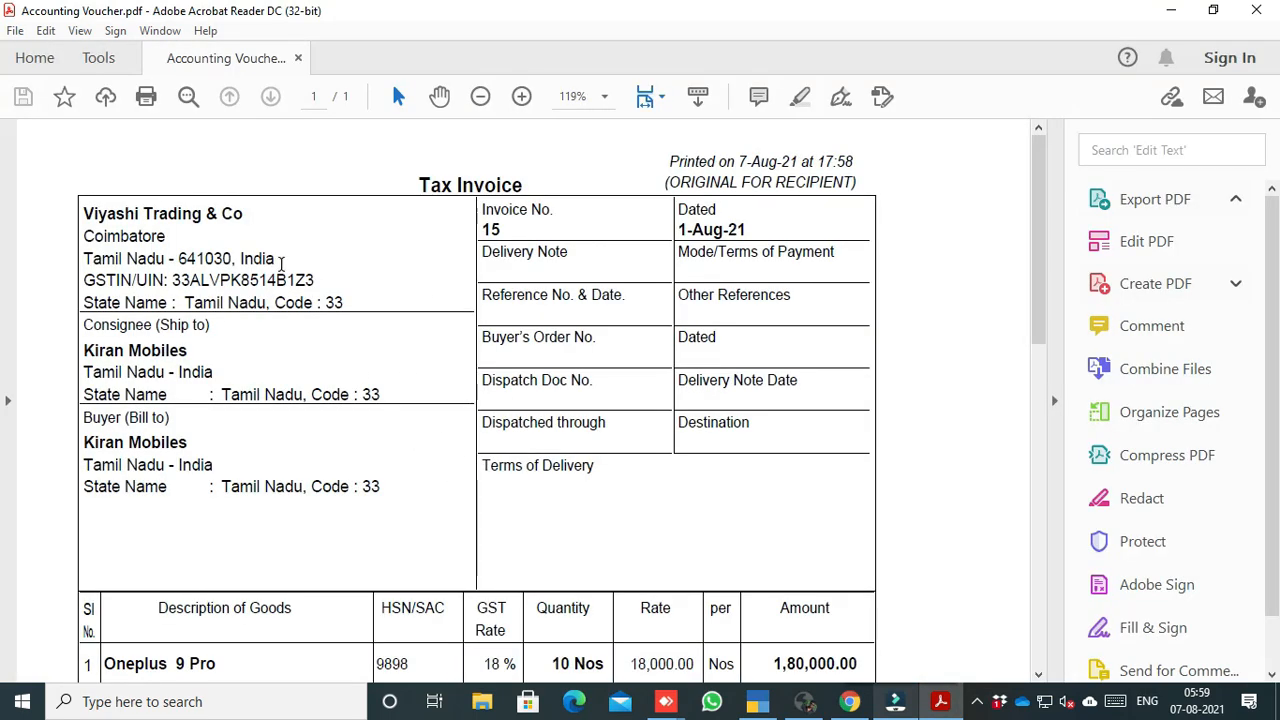
pyautogui.scroll(-3, 290, 340)
pyautogui.scroll(-5, 290, 350)
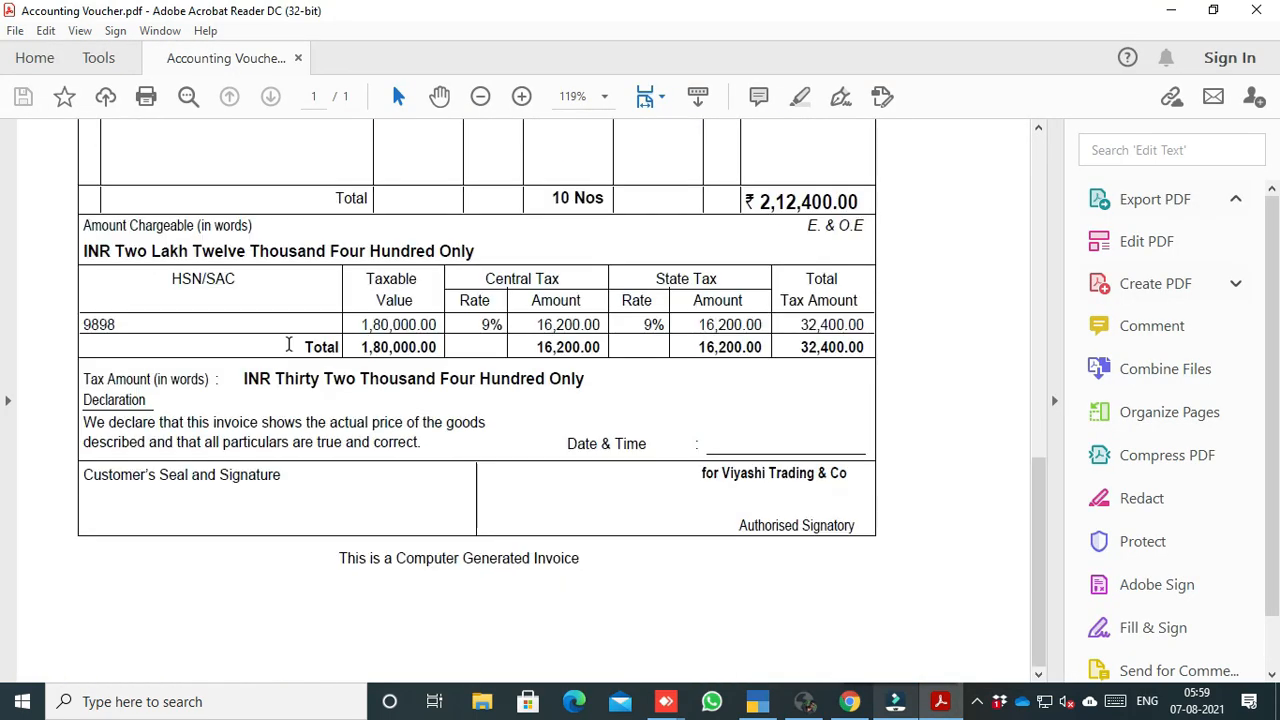
pyautogui.scroll(8, 520, 340)
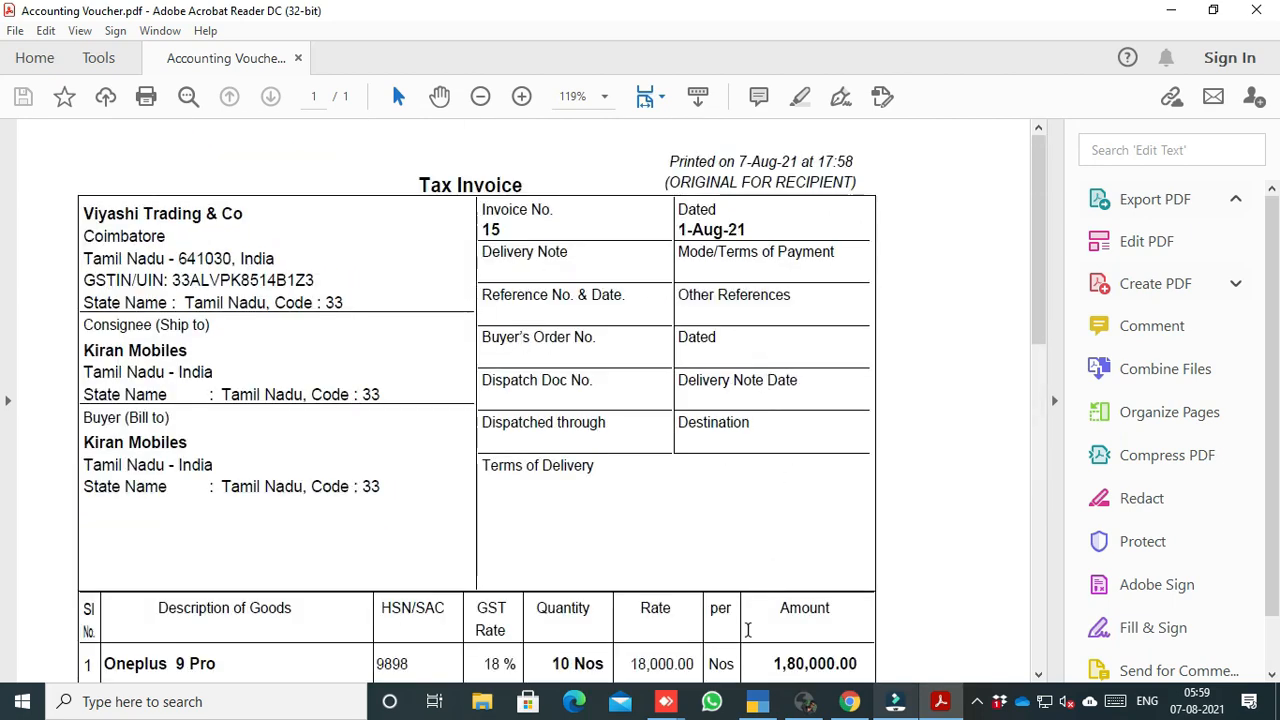
# Switch back to TallyPrime, close the export configuration and quit sales voucher no. 15 to the August voucher list
pyautogui.click(757, 702)
pyautogui.press('Escape')
pyautogui.press('Escape')
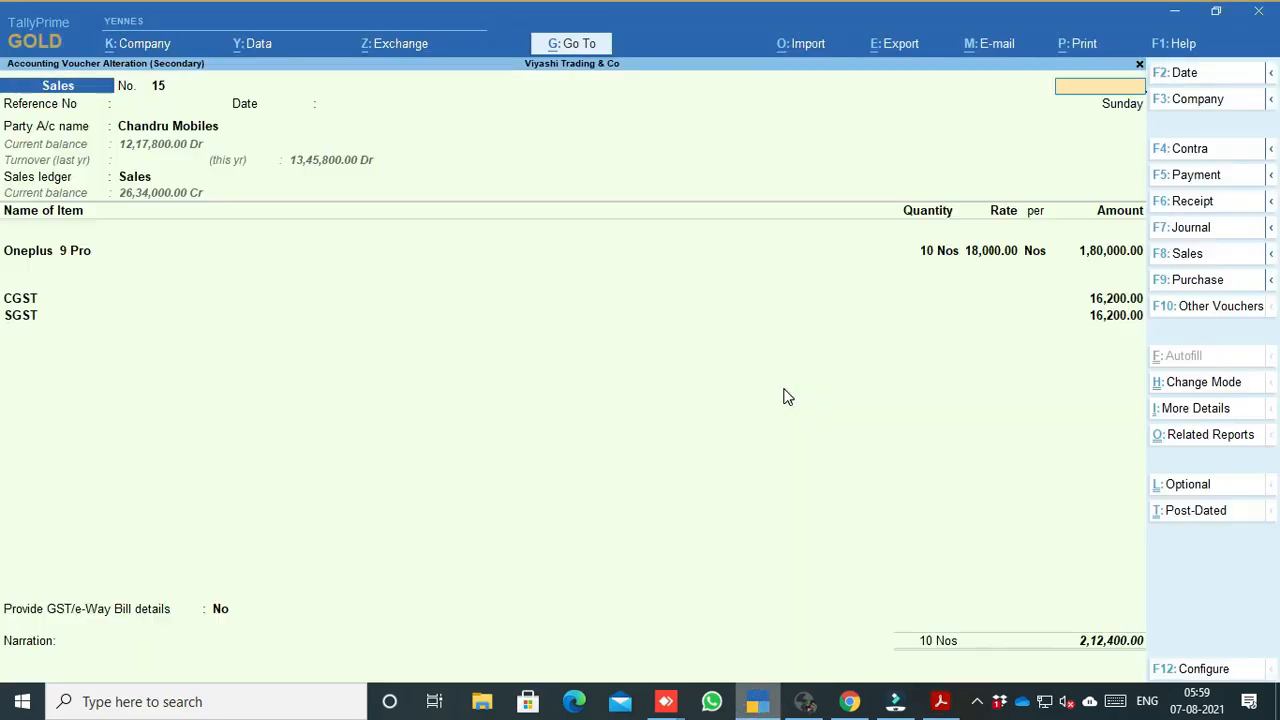
pyautogui.press('Escape')
pyautogui.press('Return')
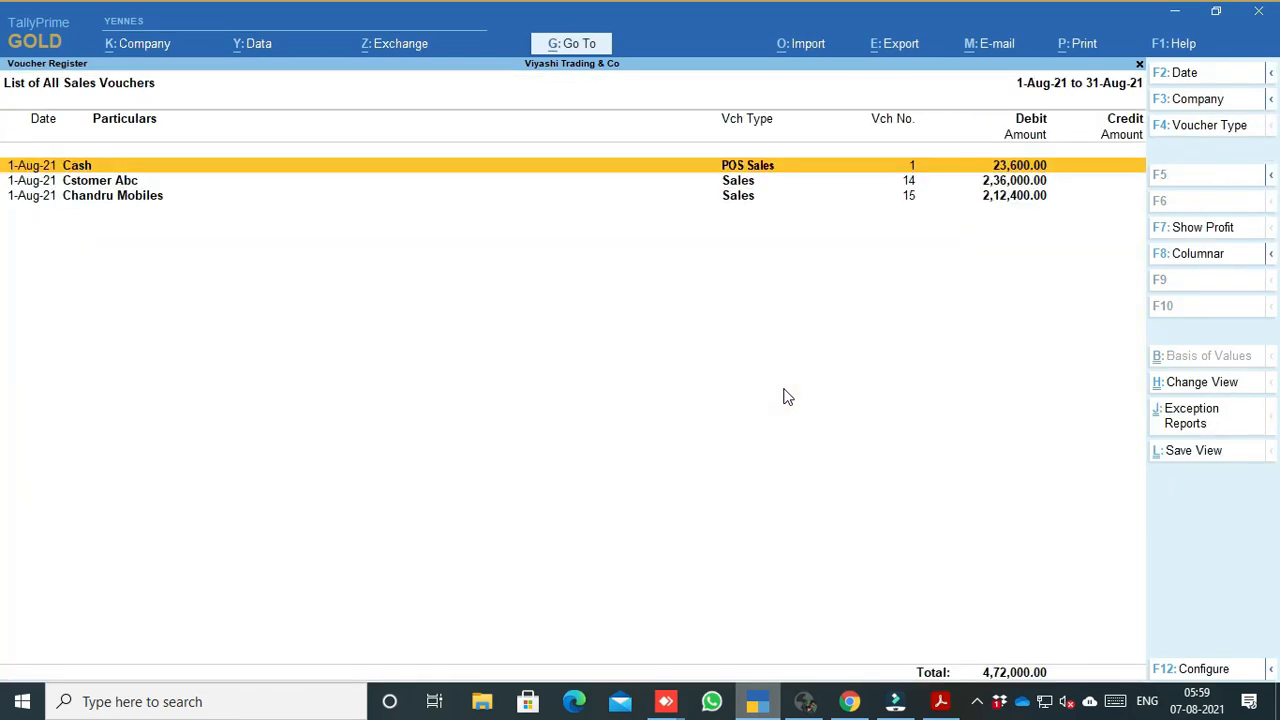
# Start exporting the August sales voucher list and set Show Narrations to Yes and Format of Report to Detailed
pyautogui.hotkey('alt', 'e')
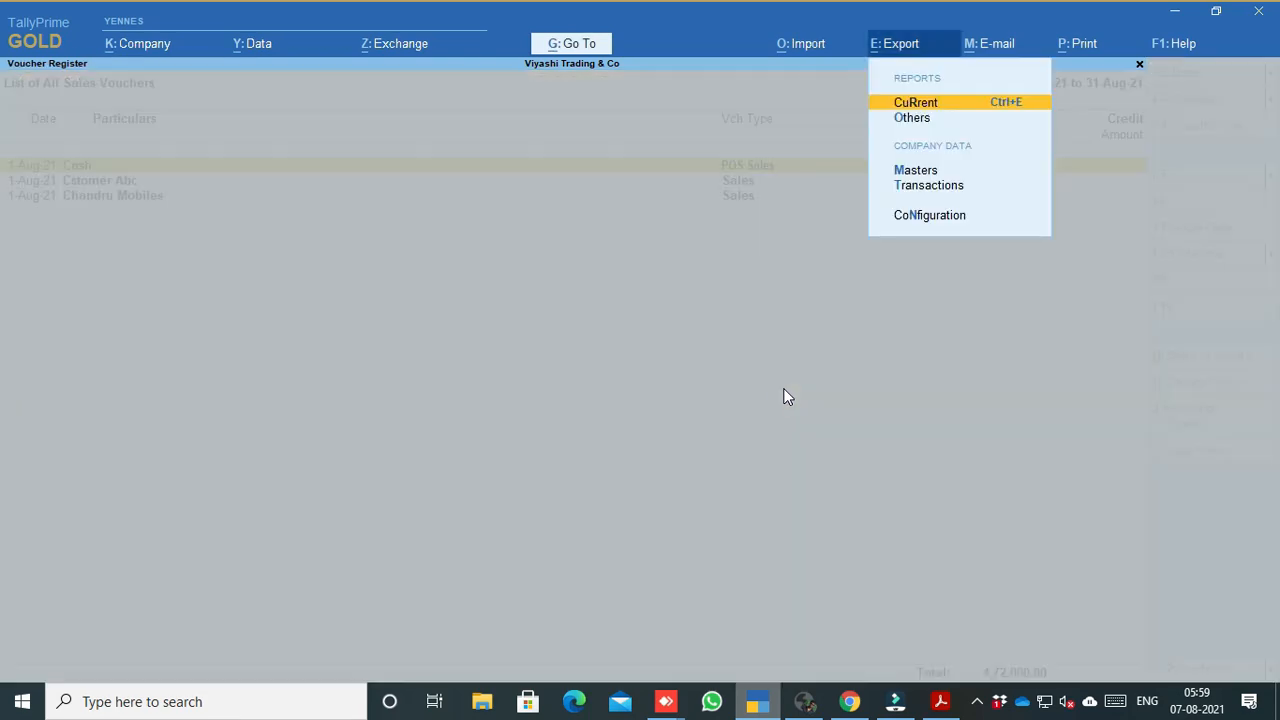
pyautogui.press('Return')
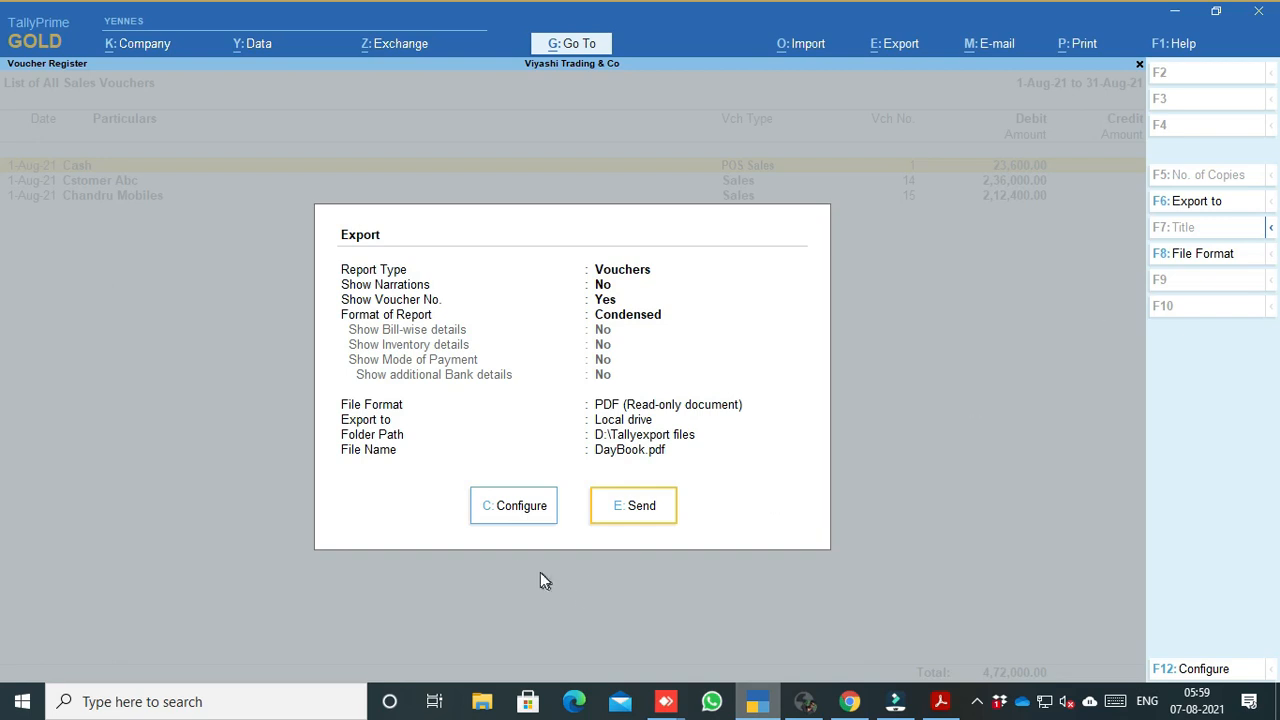
pyautogui.click(503, 512)
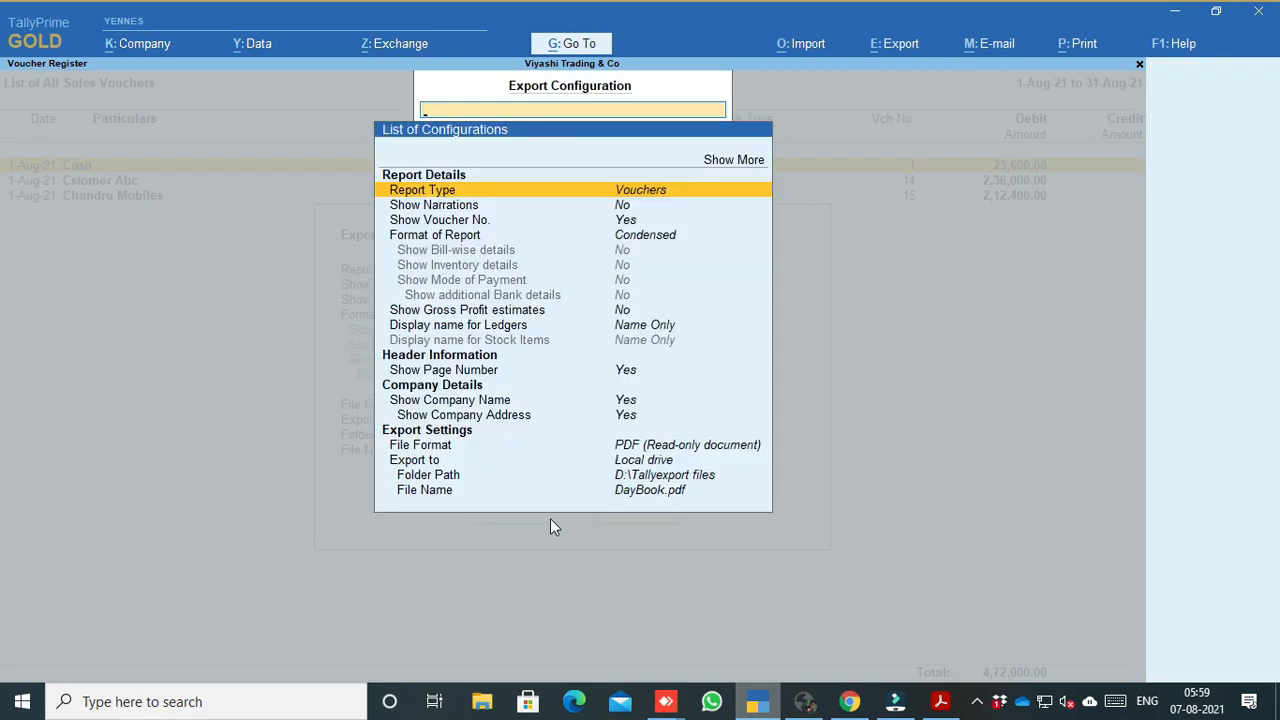
pyautogui.press('Down')
pyautogui.press('Return')
pyautogui.press('Down')
pyautogui.press('Down')
pyautogui.press('Return')
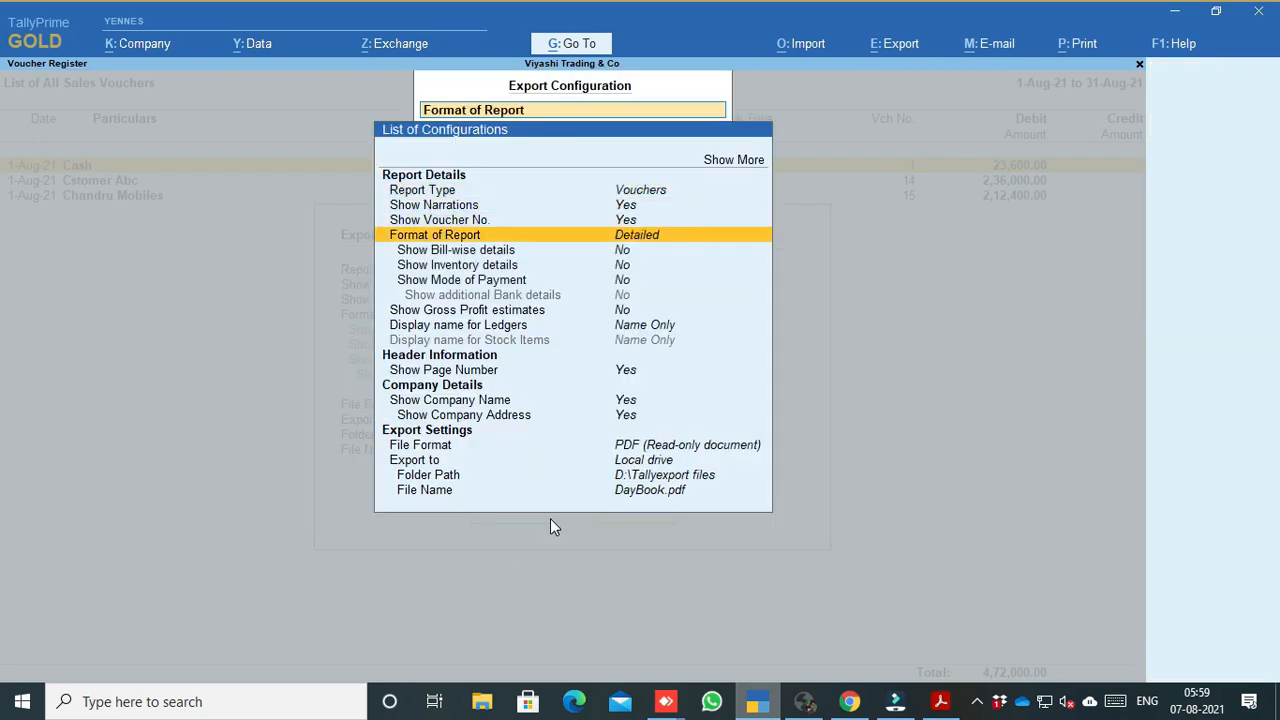
# Expand the export configuration list to include the additional settings
pyautogui.press('Down')
pyautogui.press('Right')
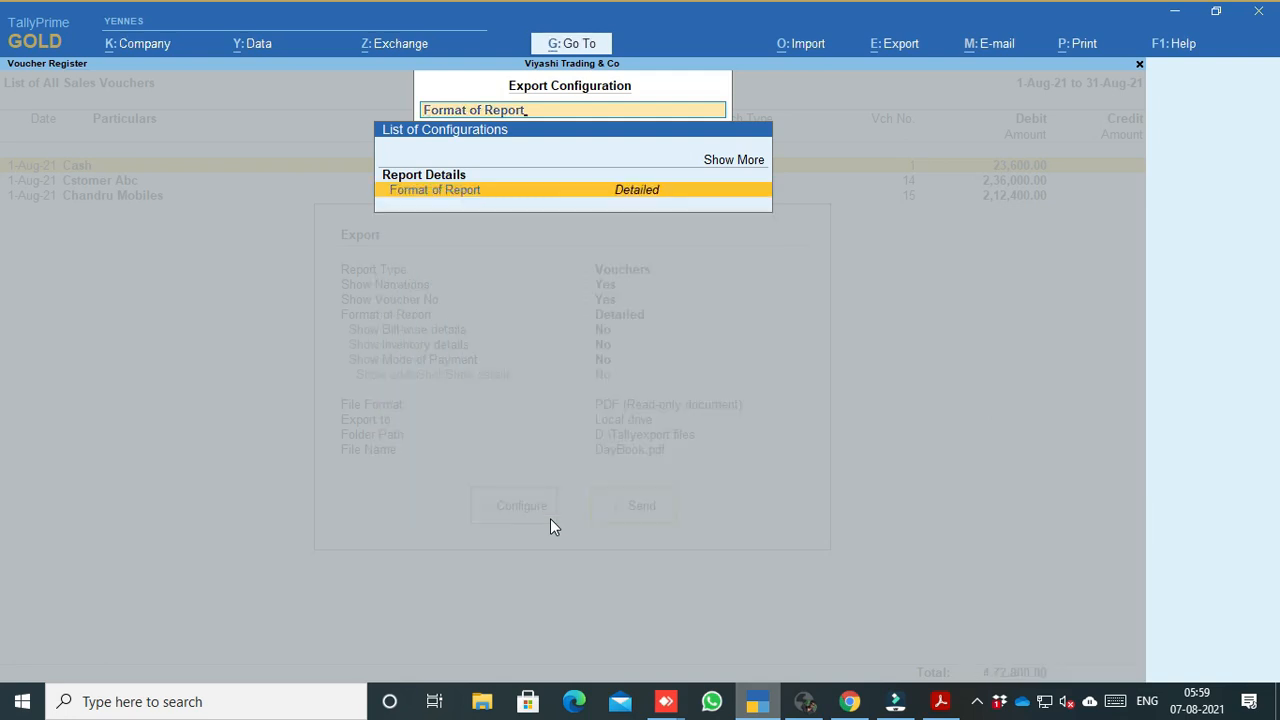
pyautogui.press('Up')
pyautogui.press('Up')
pyautogui.press('Return')
pyautogui.press('Down')
pyautogui.press('Down')
pyautogui.press('Down')
pyautogui.press('Down')
pyautogui.press('Down')
pyautogui.press('Down')
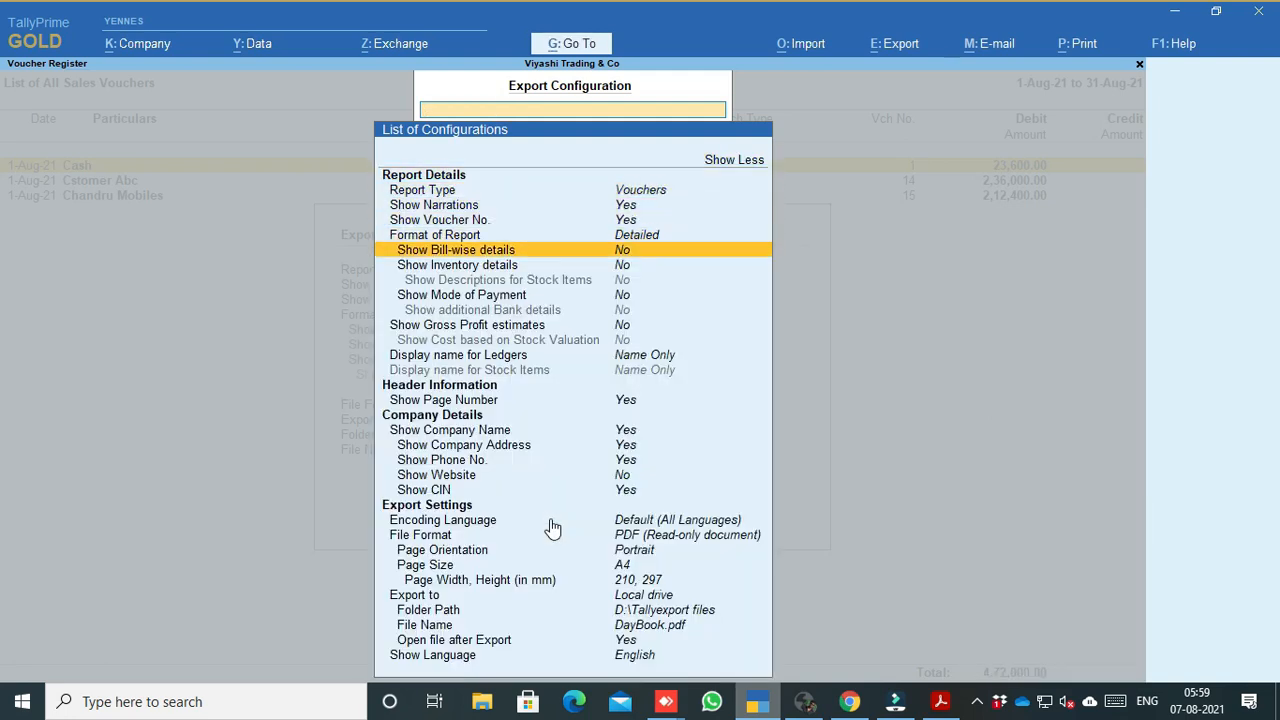
# Set Show Mode of Payment to Yes and close the export configuration
pyautogui.write('Y')
pyautogui.press('Up')
pyautogui.press('Up')
pyautogui.press('Down')
pyautogui.press('Down')
pyautogui.press('Down')
pyautogui.press('Down')
pyautogui.press('Down')
pyautogui.press('Down')
pyautogui.press('Down')
pyautogui.press('Down')
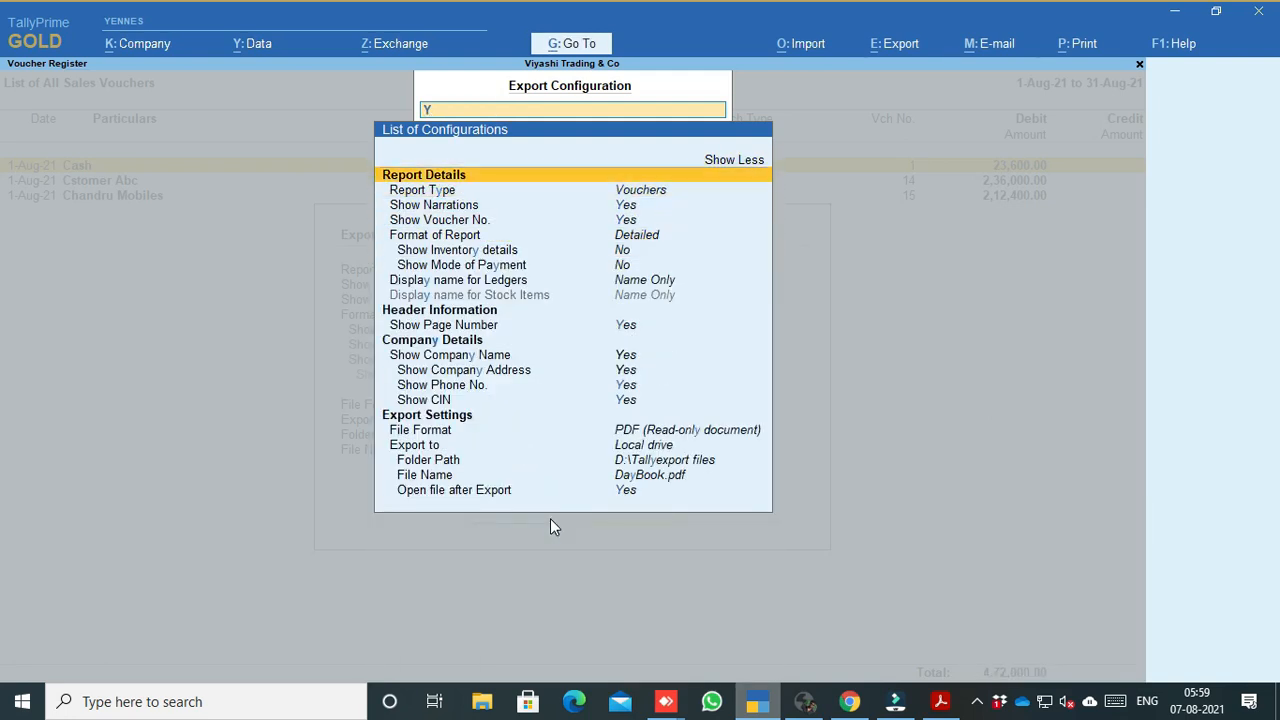
pyautogui.press('Up')
pyautogui.press('Return')
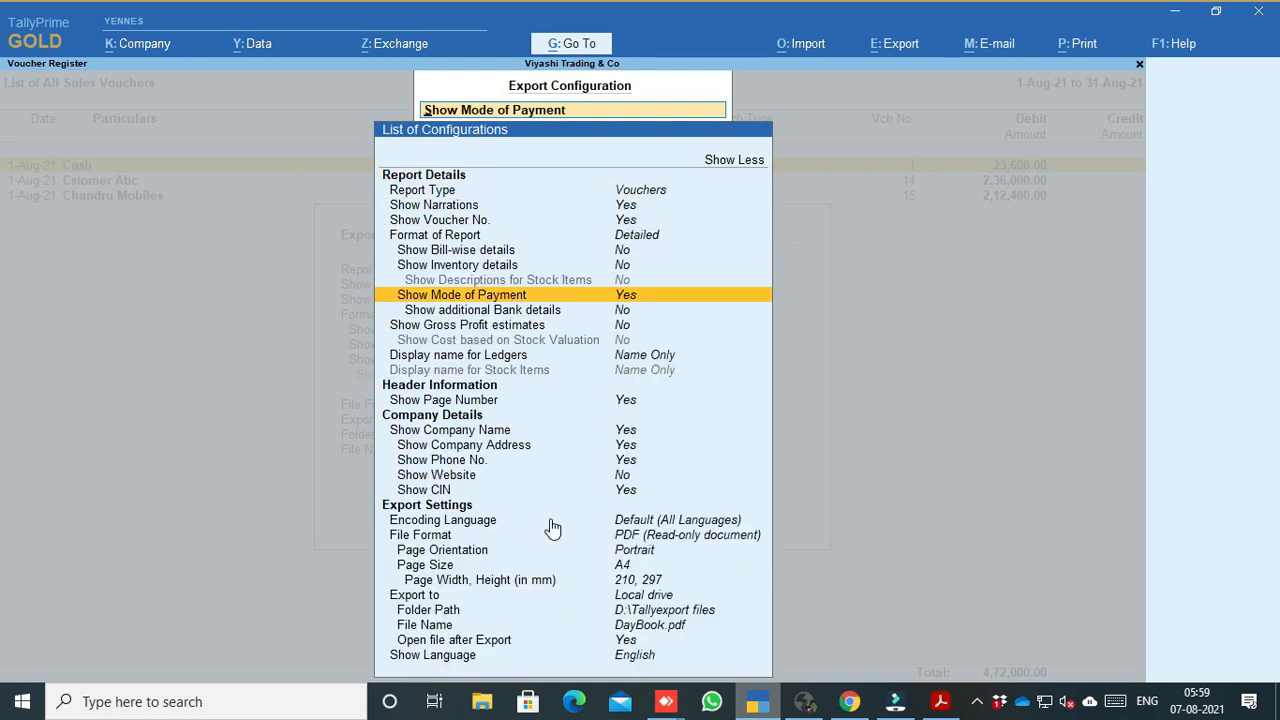
pyautogui.press('Escape')
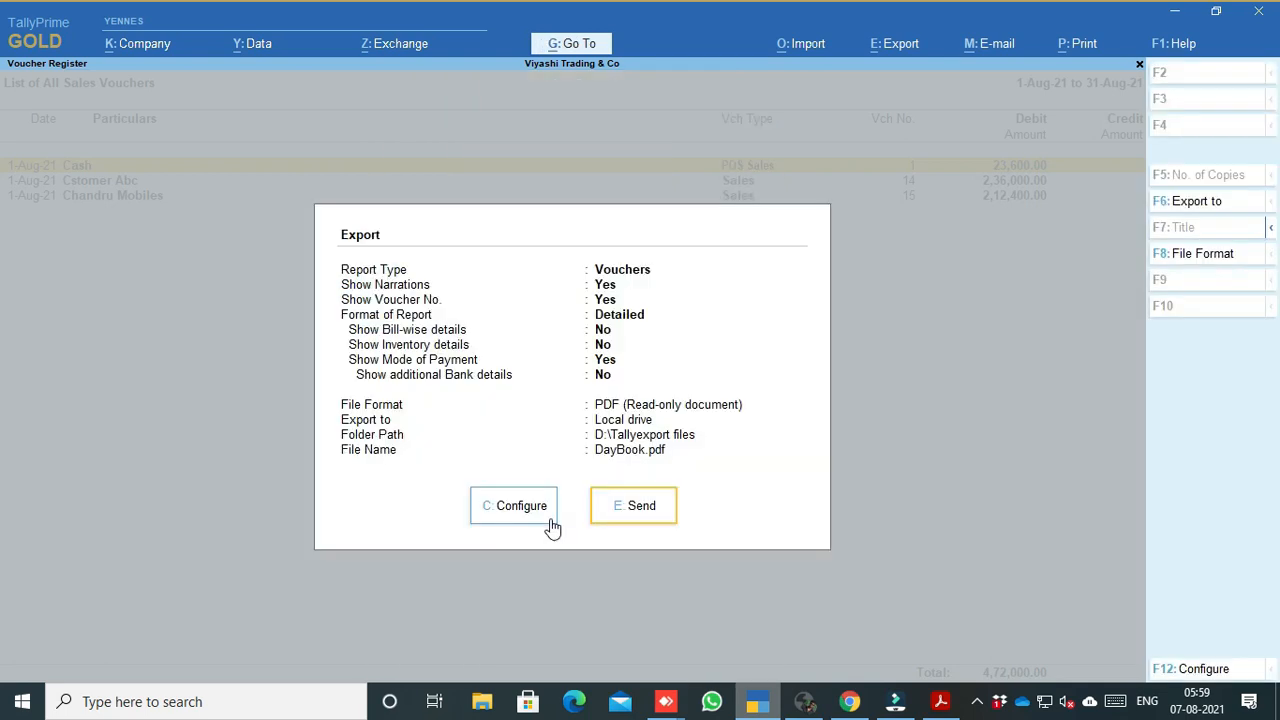
# Set the file format to Excel (Spreadsheet) and export the August sales voucher list
pyautogui.click(1180, 253)
pyautogui.press('Up')
pyautogui.press('Up')
pyautogui.press('Up')
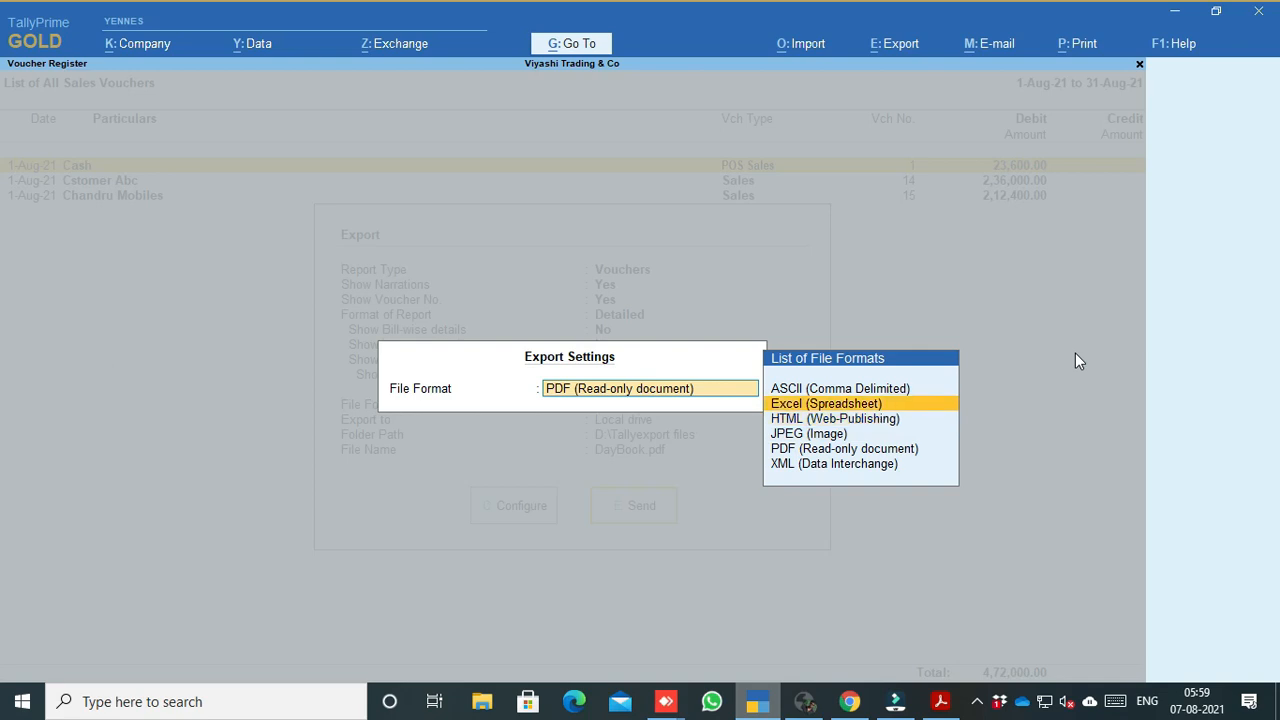
pyautogui.press('Return')
pyautogui.press('s')
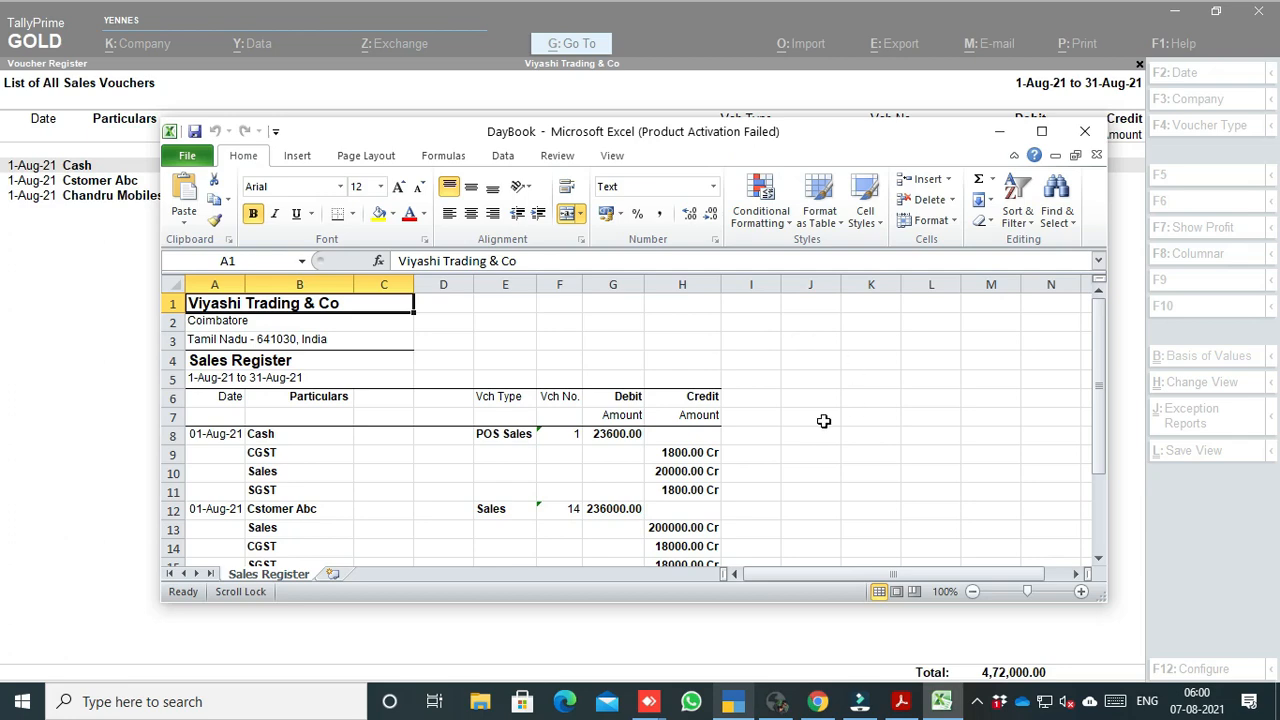
# Review the voucher entries in the exported DayBook workbook's Sales Register sheet
pyautogui.scroll(-4, 558, 468)
pyautogui.scroll(3, 598, 429)
pyautogui.scroll(1, 604, 416)
pyautogui.scroll(-10, 606, 469)
pyautogui.scroll(10, 646, 496)
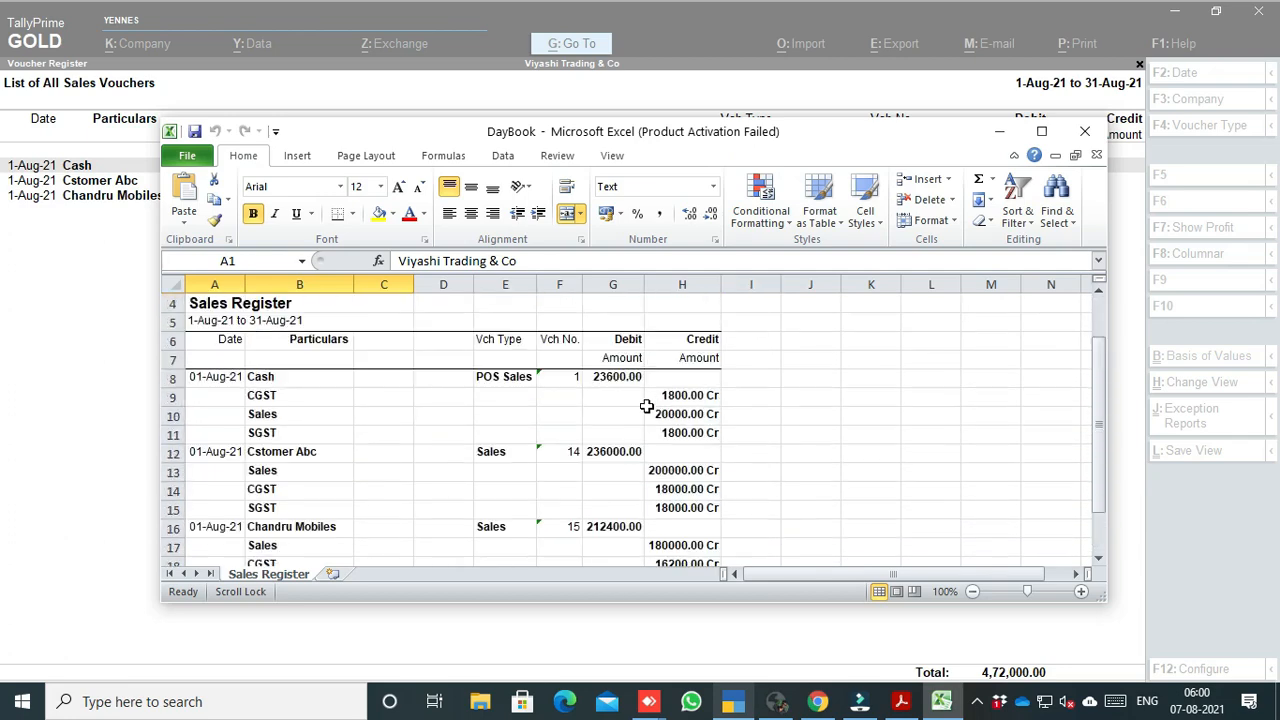
# Close the DayBook workbook and leave the sales registers for the account books
pyautogui.click(1084, 131)
pyautogui.press('Escape')
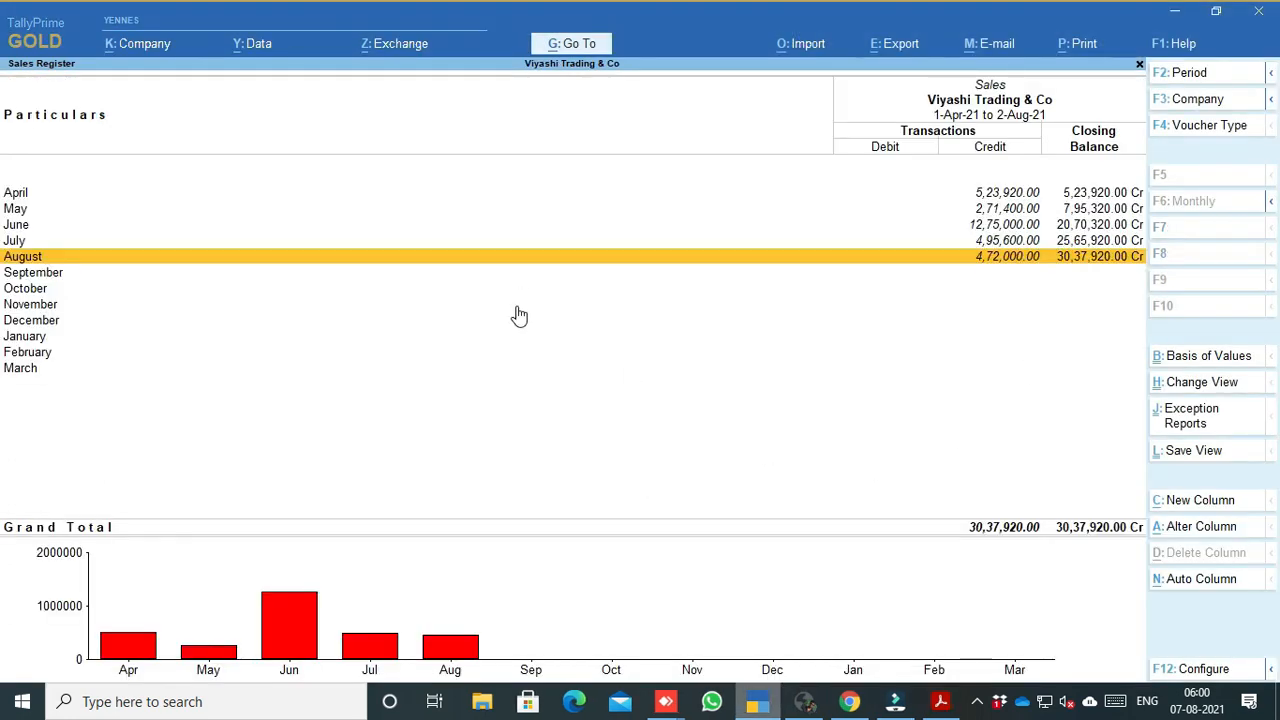
pyautogui.press('Escape')
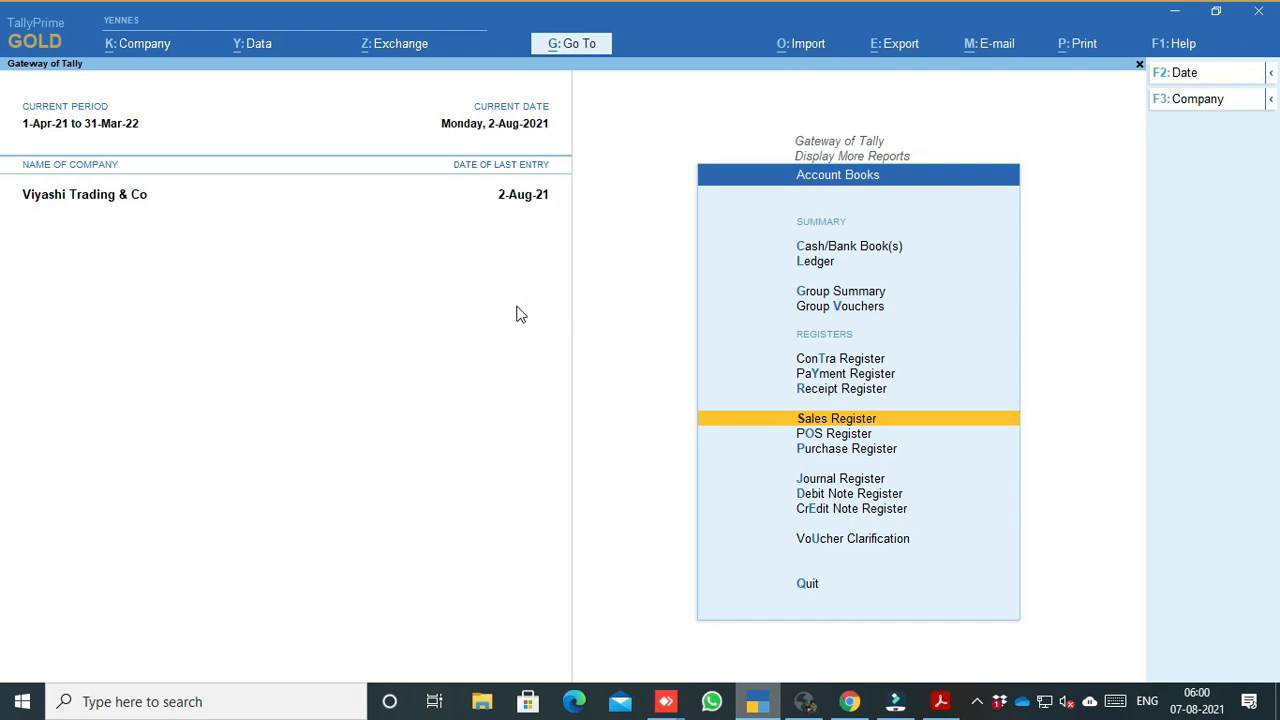
# Leave the account books and reports menus for the Gateway of Tally main menu, declining to quit
pyautogui.press('Escape')
pyautogui.press('Escape')
pyautogui.press('Escape')
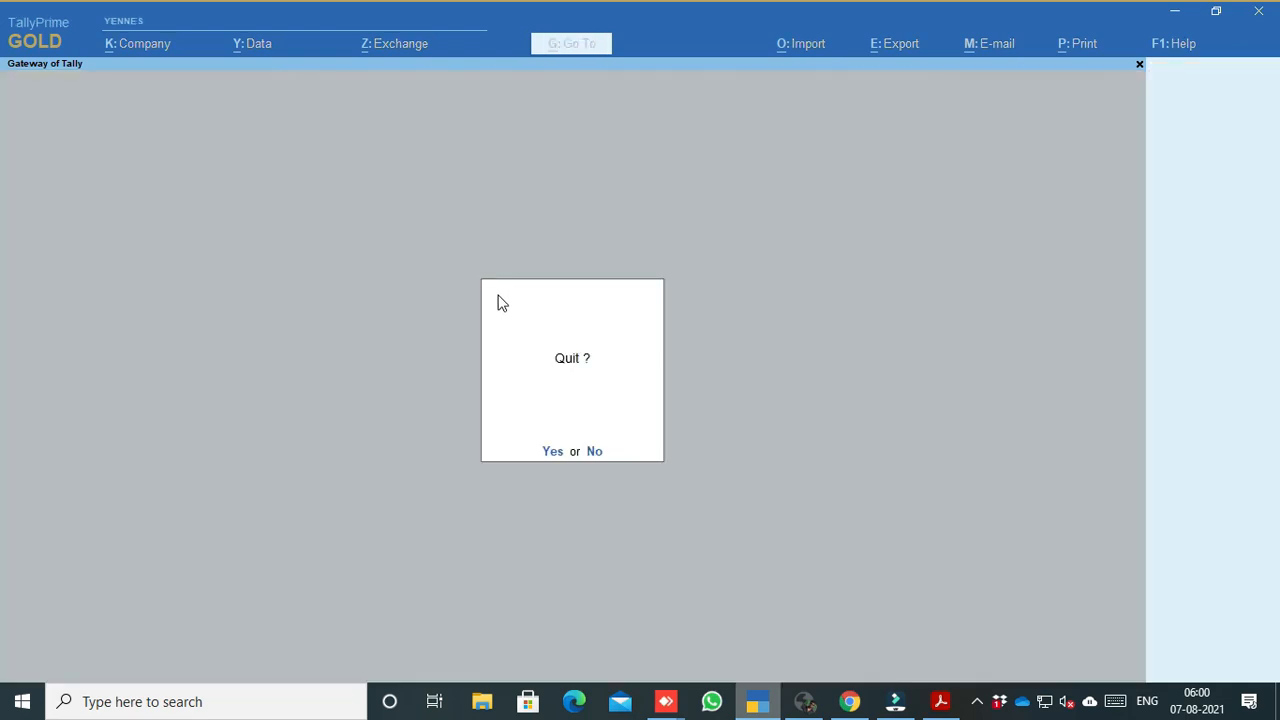
pyautogui.press('Escape')
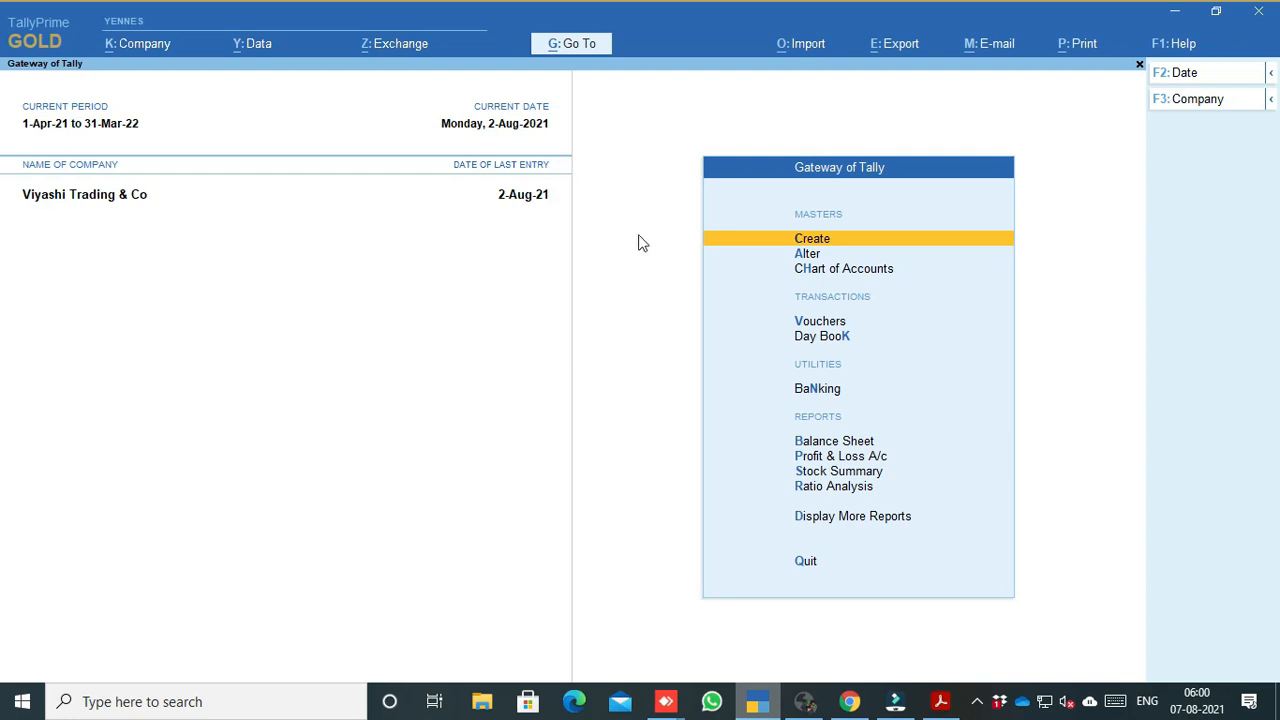
# Open the e-mail configuration and expand it to show all available settings
pyautogui.click(990, 62)
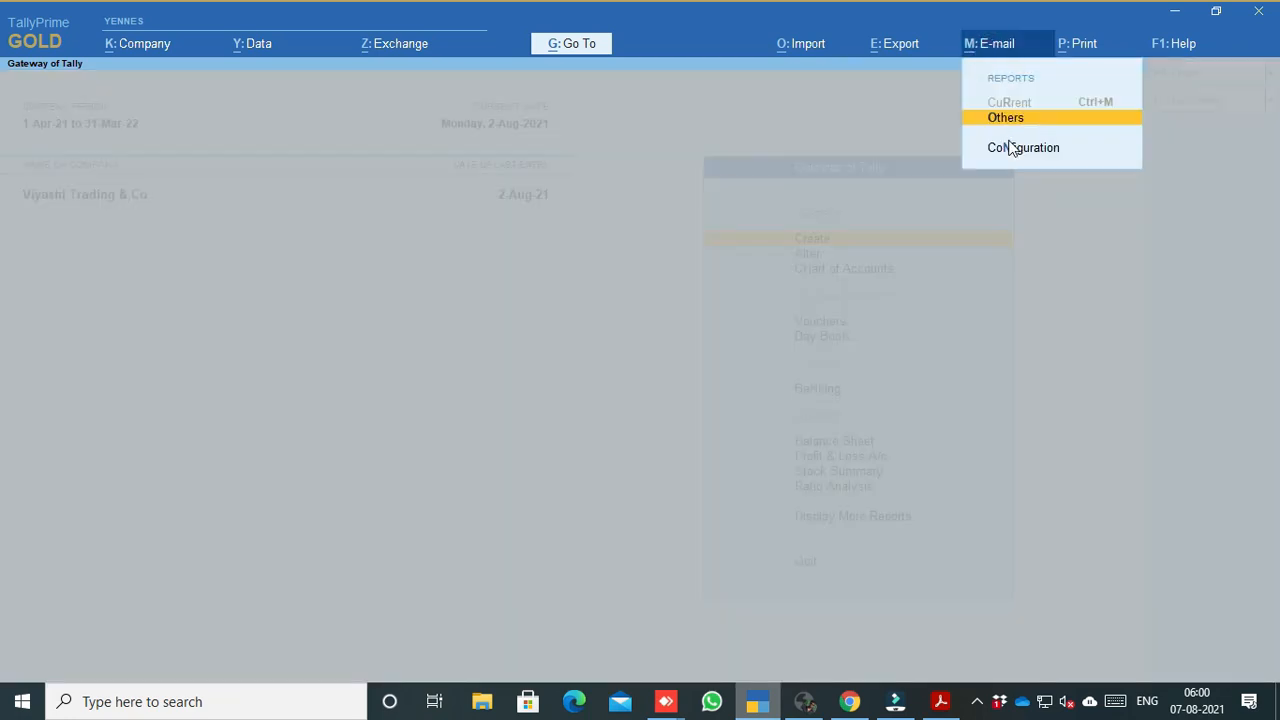
pyautogui.click(1010, 146)
pyautogui.press('Up')
pyautogui.press('Up')
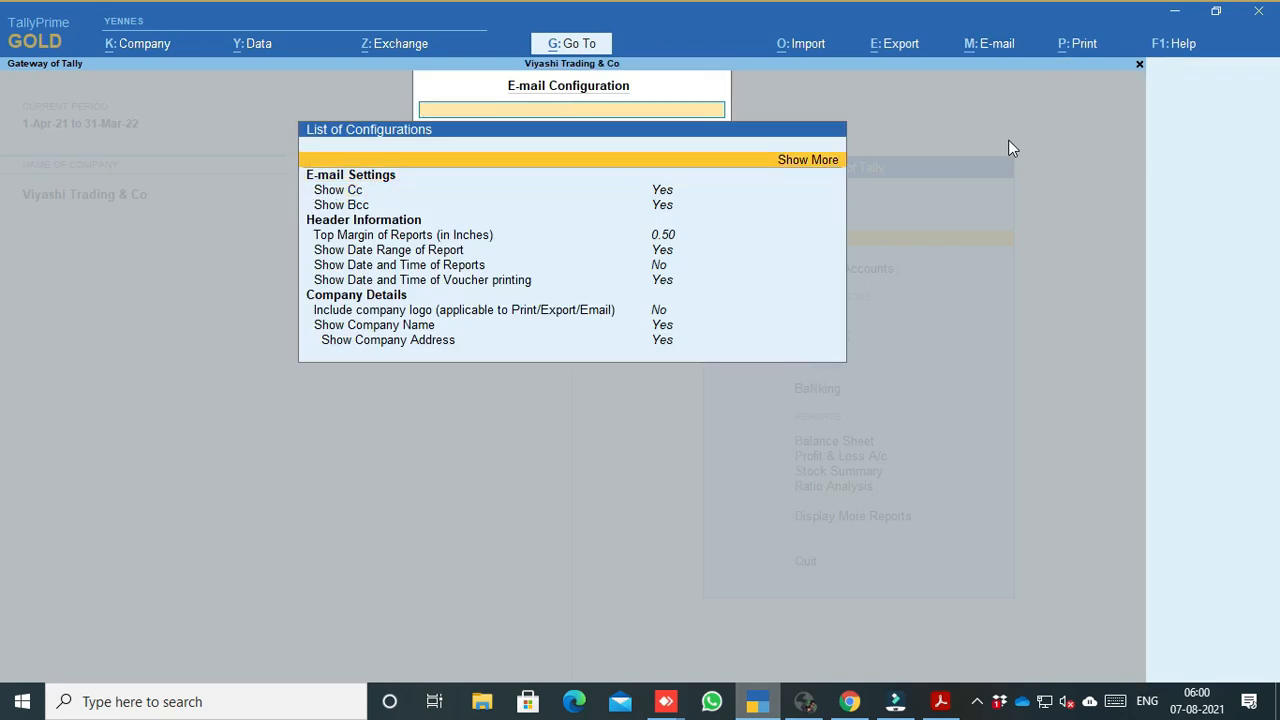
pyautogui.press('Return')
pyautogui.press('Down')
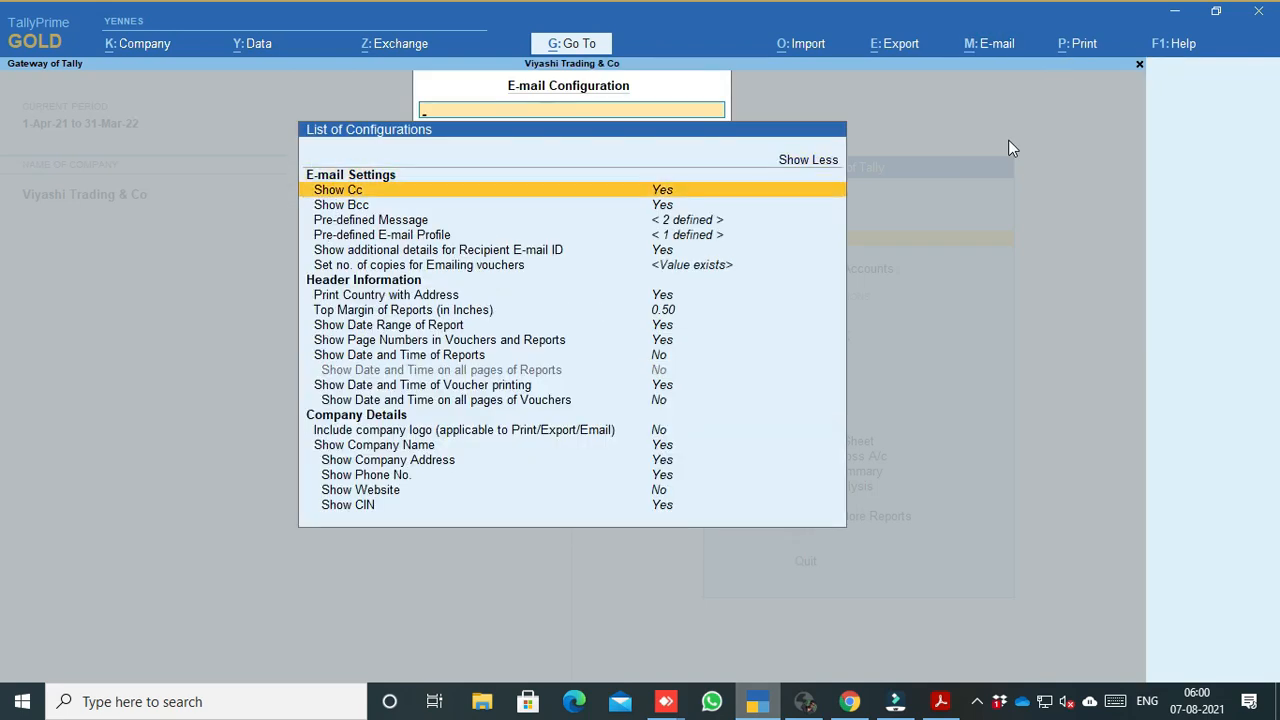
# Switch the Show Cc e-mail setting off and back on
pyautogui.press('Down')
pyautogui.press('Up')
pyautogui.press('Return')
pyautogui.press('Return')
pyautogui.press('Down')
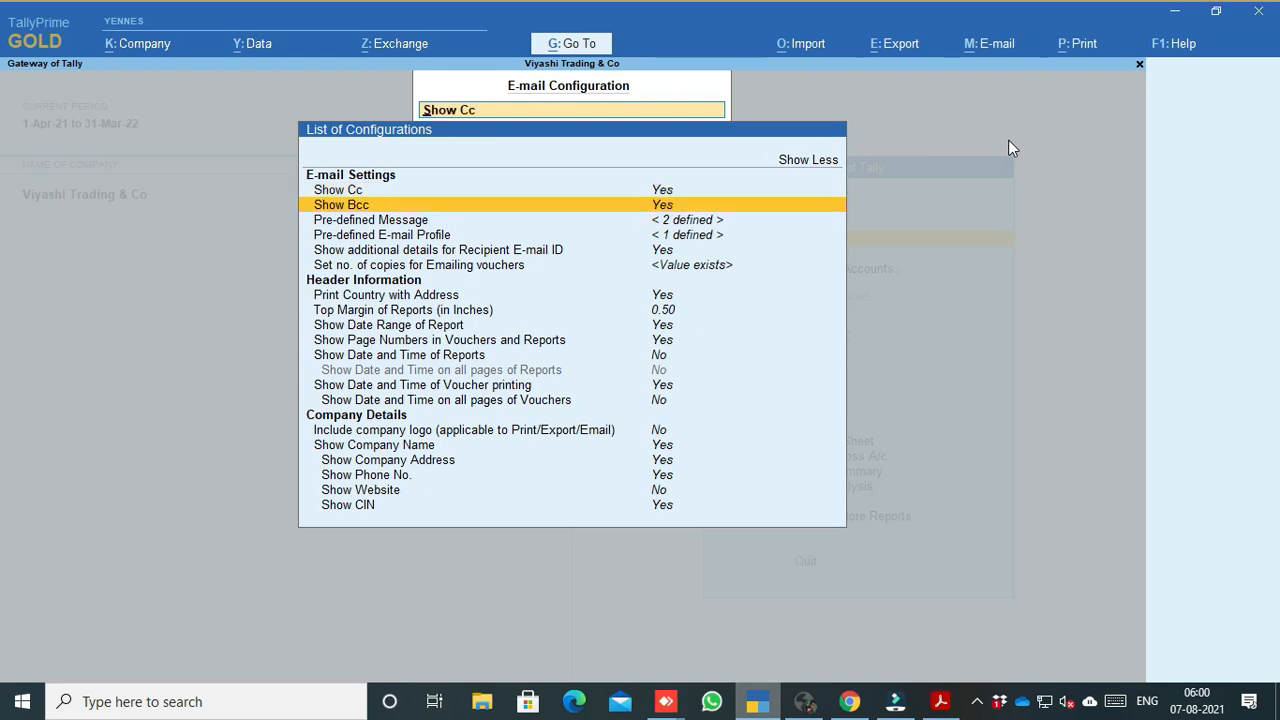
# Open the list of pre-defined e-mail profiles from the e-mail configuration
pyautogui.press('Down')
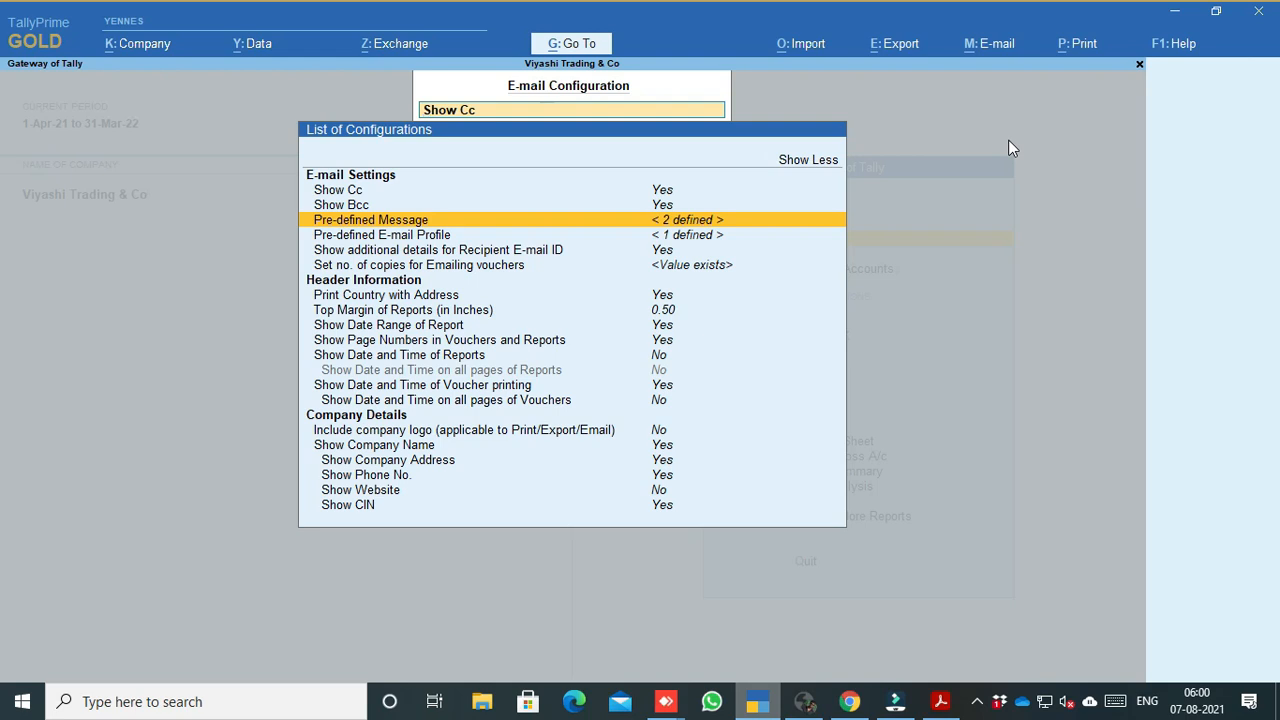
pyautogui.press('Down')
pyautogui.press('Up')
pyautogui.press('Down')
pyautogui.press('Return')
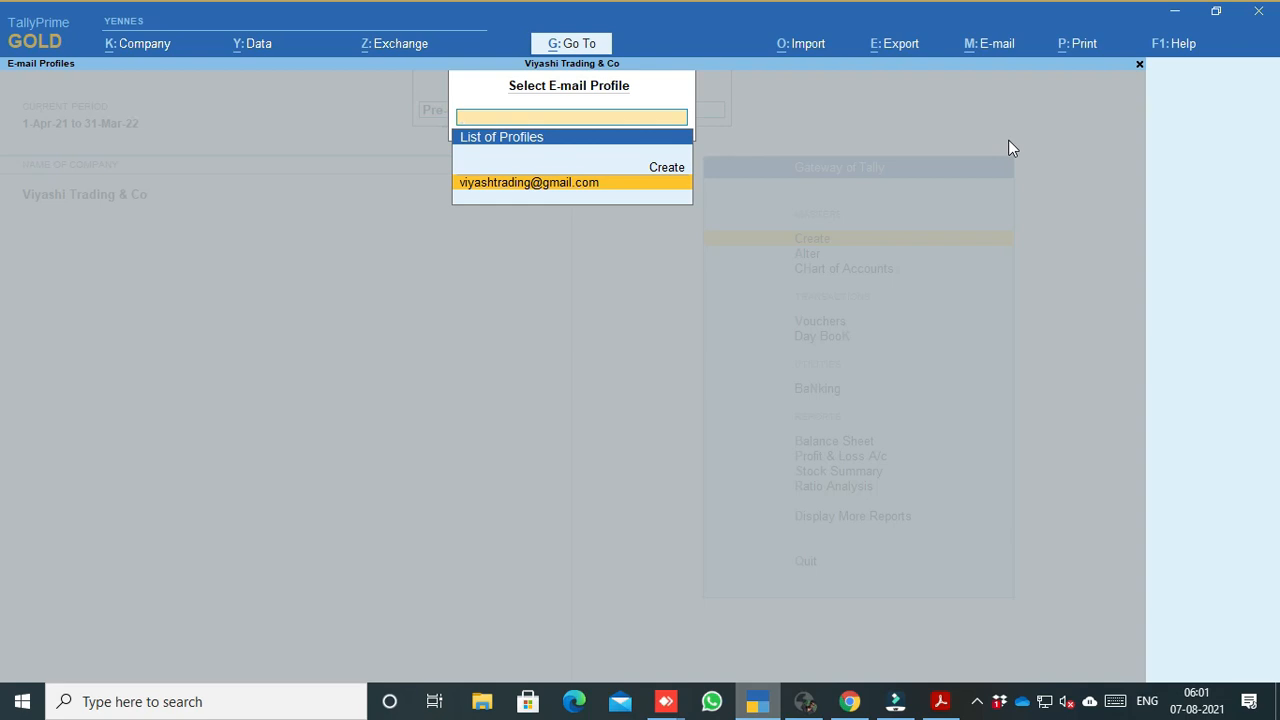
pyautogui.press('Up')
pyautogui.press('Return')
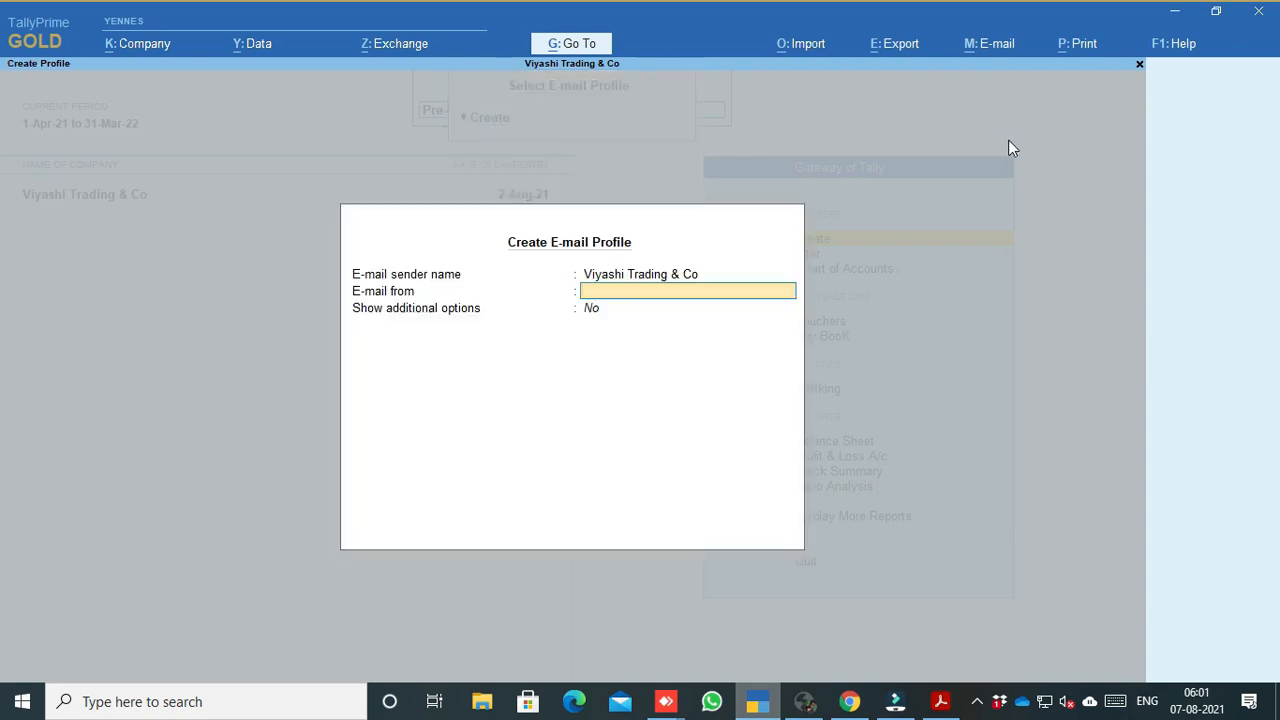
pyautogui.press('Escape')
pyautogui.press('y')
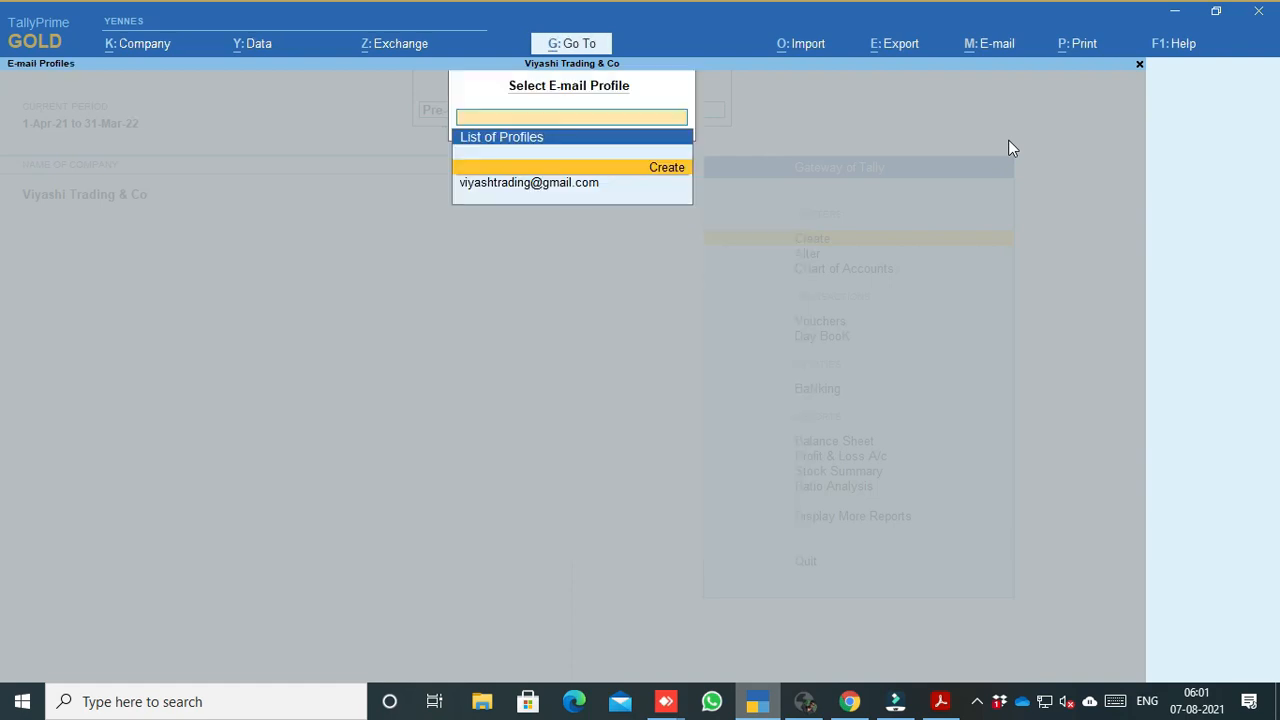
# Delete the company's existing e-mail profile and close the e-mail configuration
pyautogui.press('Down')
pyautogui.press('Return')
pyautogui.hotkey('alt', 'd')
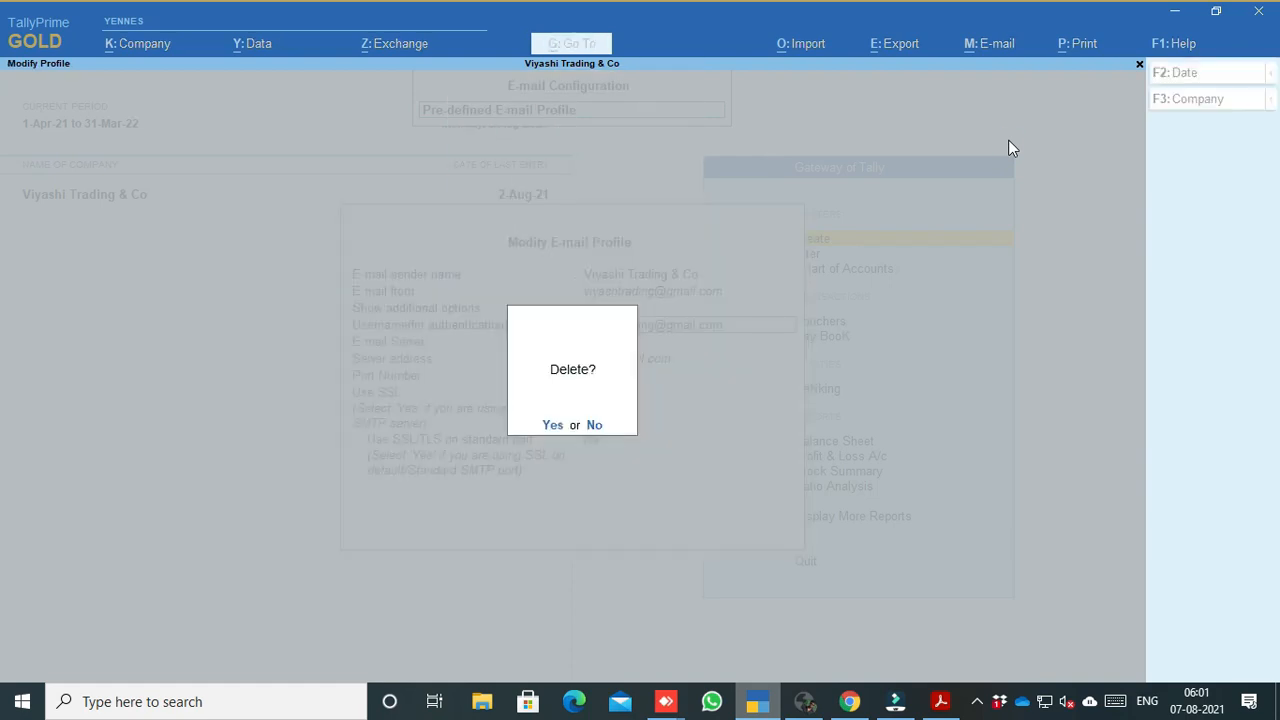
pyautogui.press('y')
pyautogui.press('Escape')
pyautogui.press('Escape')
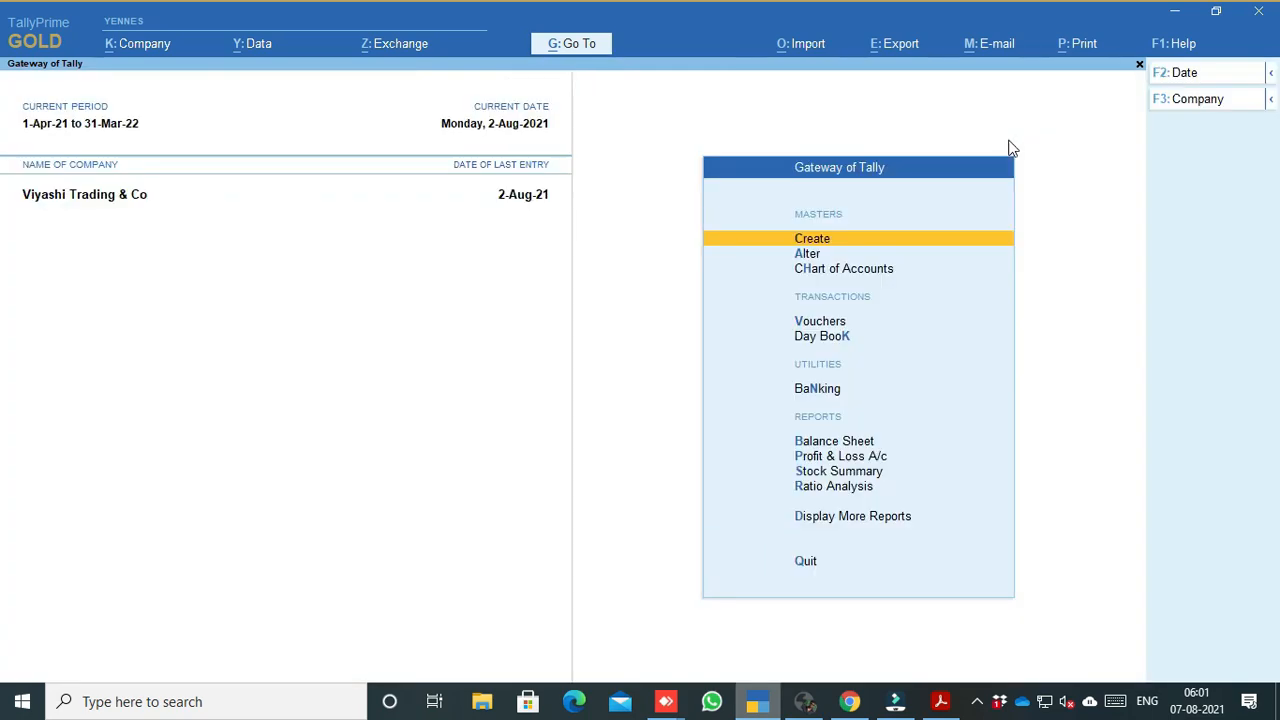
# Reopen the e-mail configuration and expand it to show all settings
pyautogui.click(989, 45)
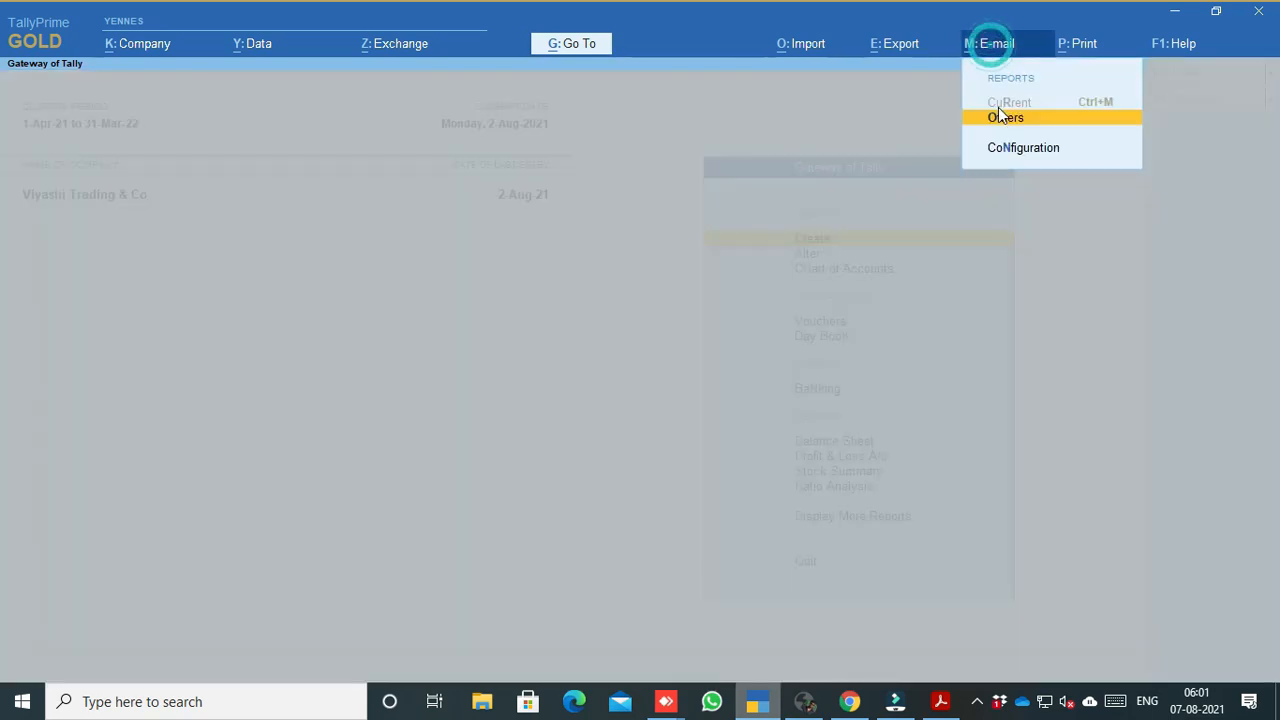
pyautogui.press('Down')
pyautogui.press('Return')
pyautogui.press('Up')
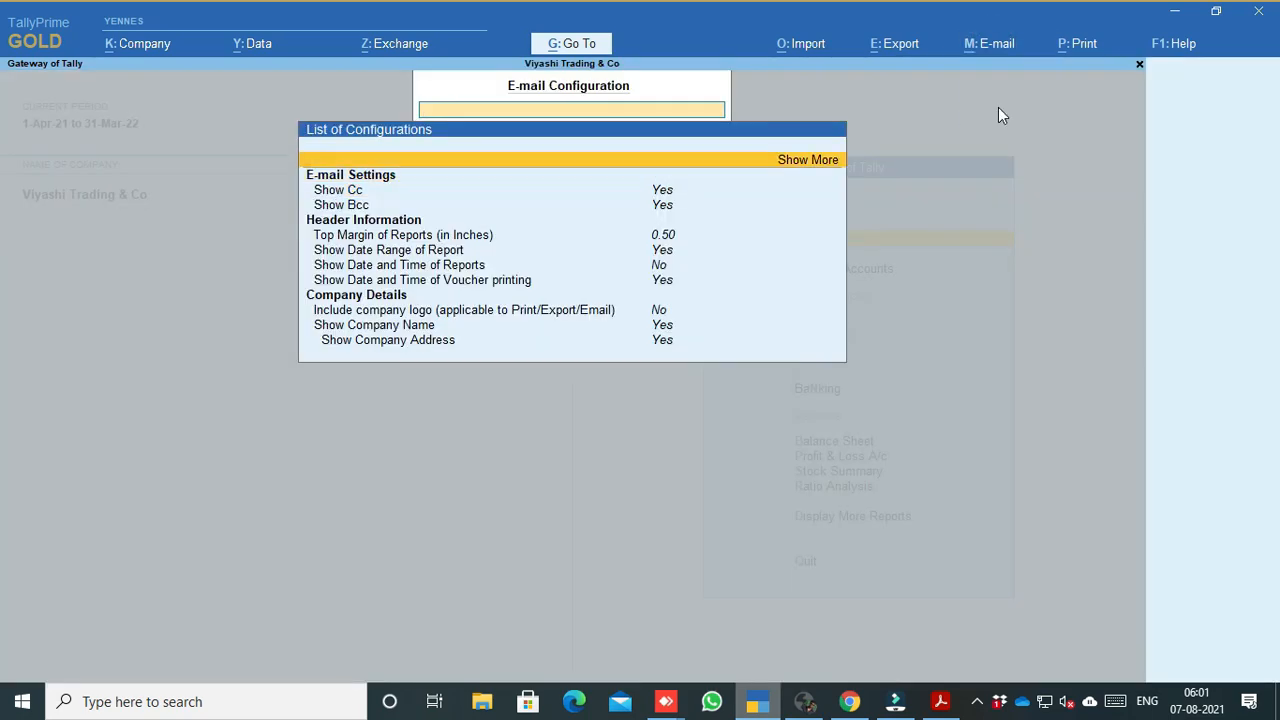
pyautogui.press('Return')
# Start creating a new pre-defined e-mail profile for the company
pyautogui.press('Down')
pyautogui.press('Down')
pyautogui.press('Down')
pyautogui.press('Down')
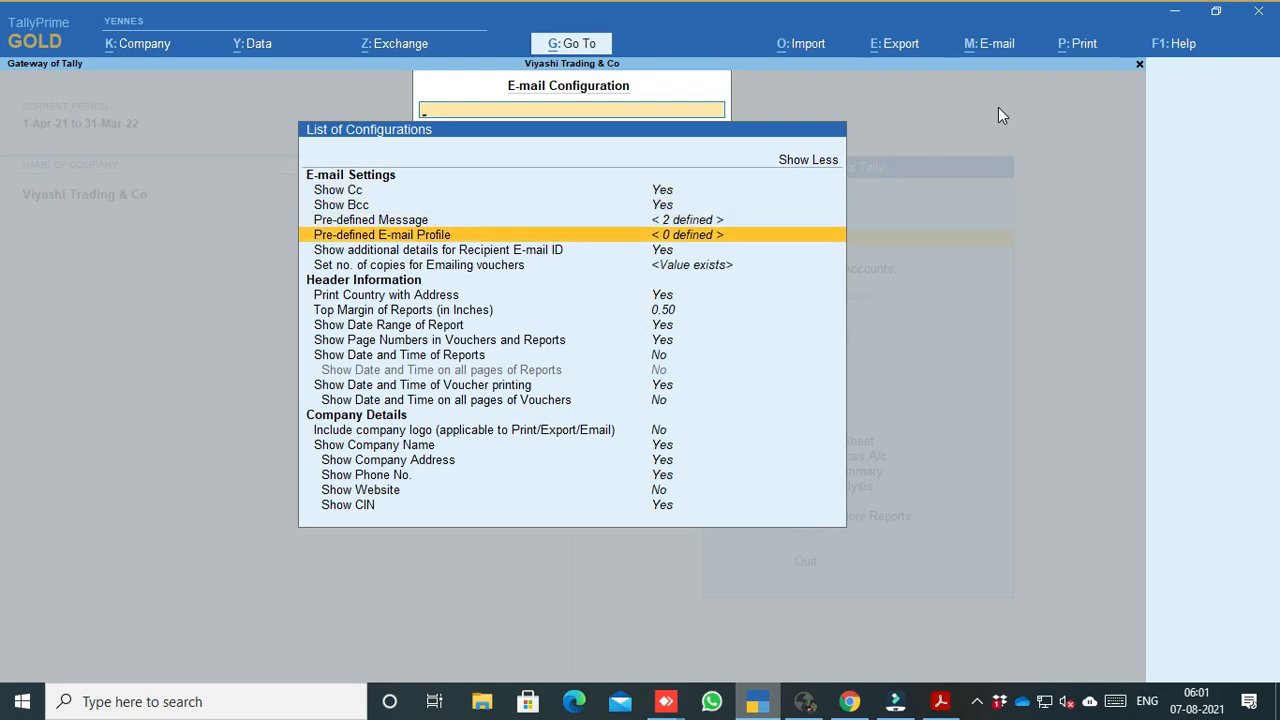
pyautogui.press('Return')
pyautogui.press('Return')
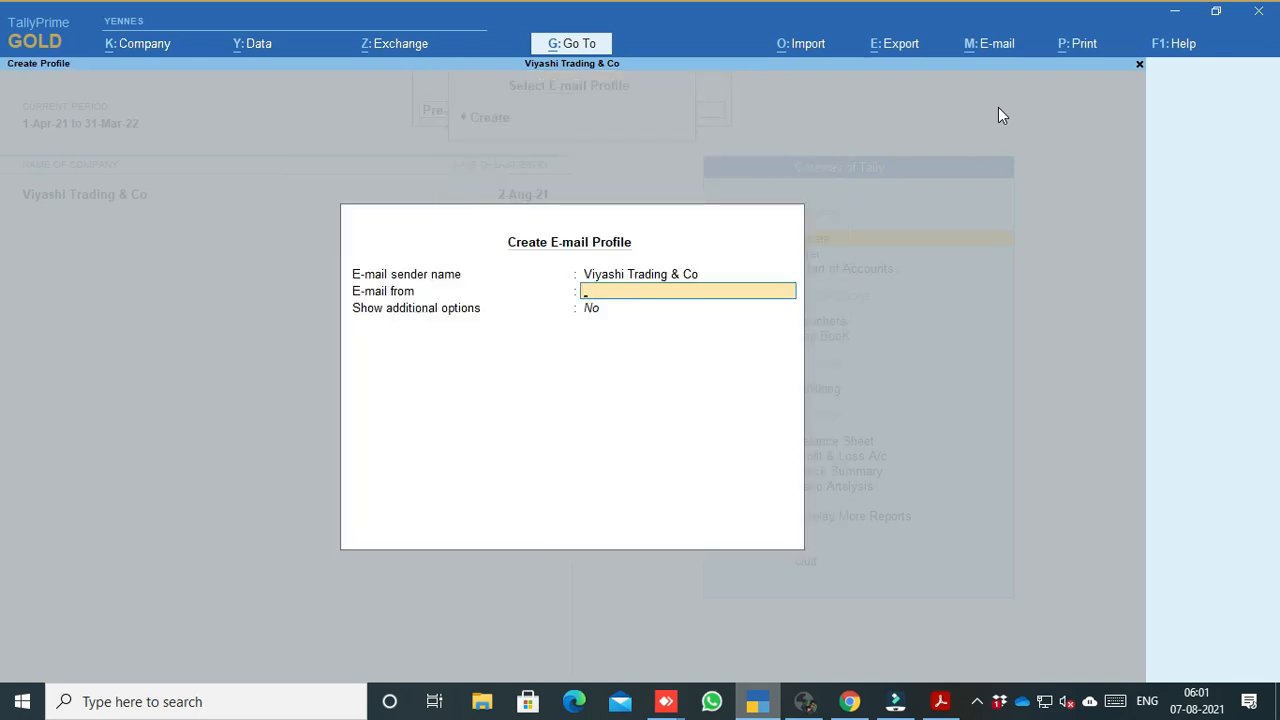
# Switch to Gmail in Chrome and select the signed-in account's e-mail address in the account details
pyautogui.write('viyash')
pyautogui.click(849, 701)
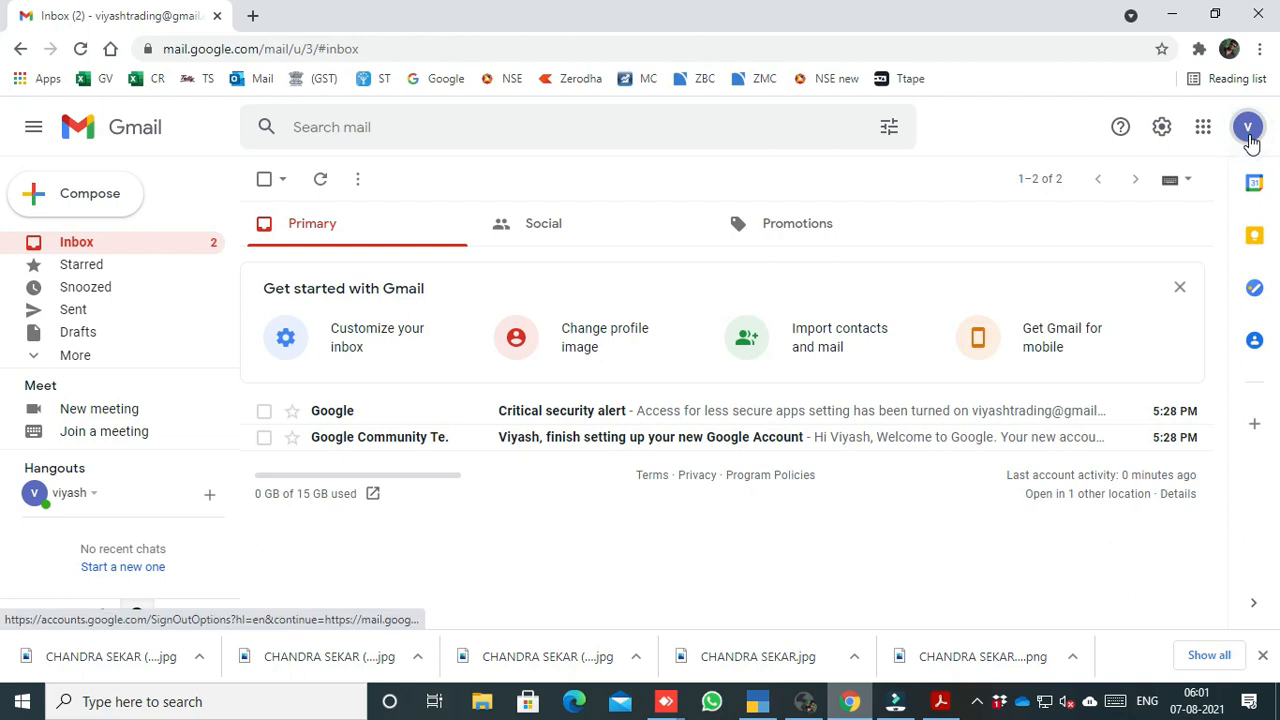
pyautogui.click(1245, 135)
pyautogui.click(1245, 135)
pyautogui.click(1246, 141)
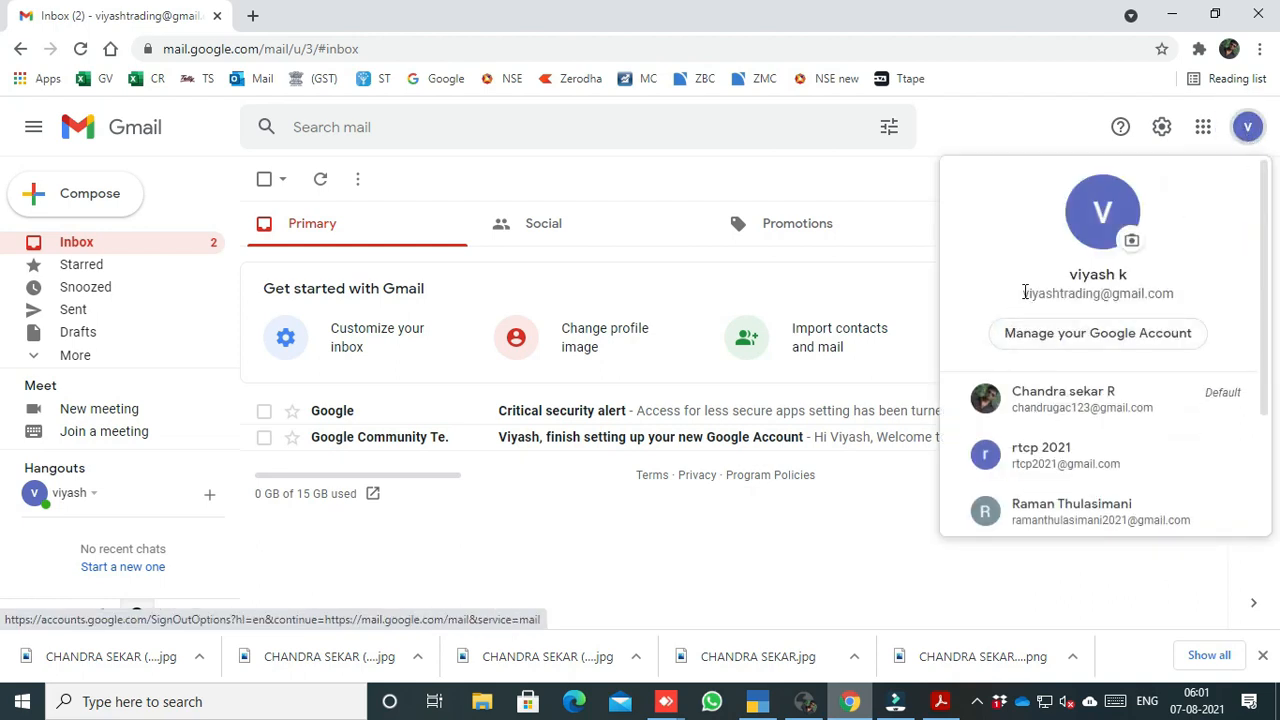
pyautogui.moveTo(1022, 293); pyautogui.dragTo(1178, 302)
pyautogui.click(986, 586)
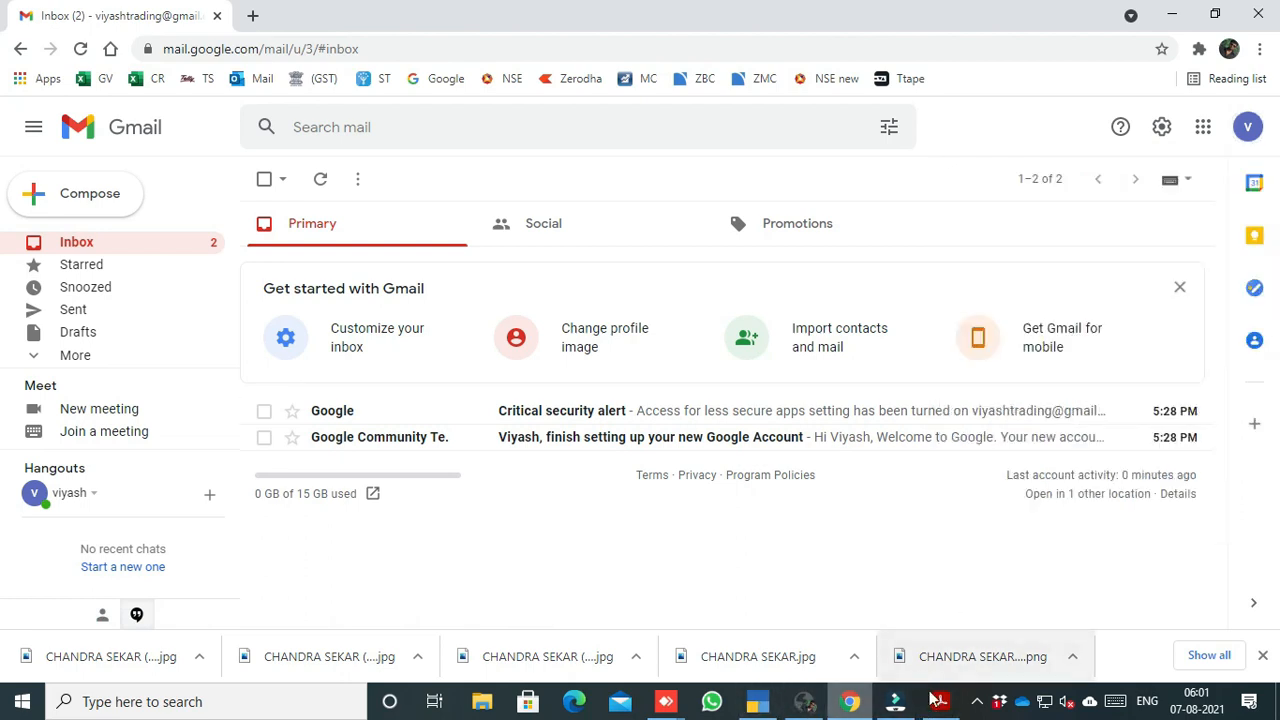
# Return to TallyPrime, try to paste the e-mail address as E-mail from, and clear the wrong entry
pyautogui.click(758, 703)
pyautogui.hotkey('ctrl', 'v')
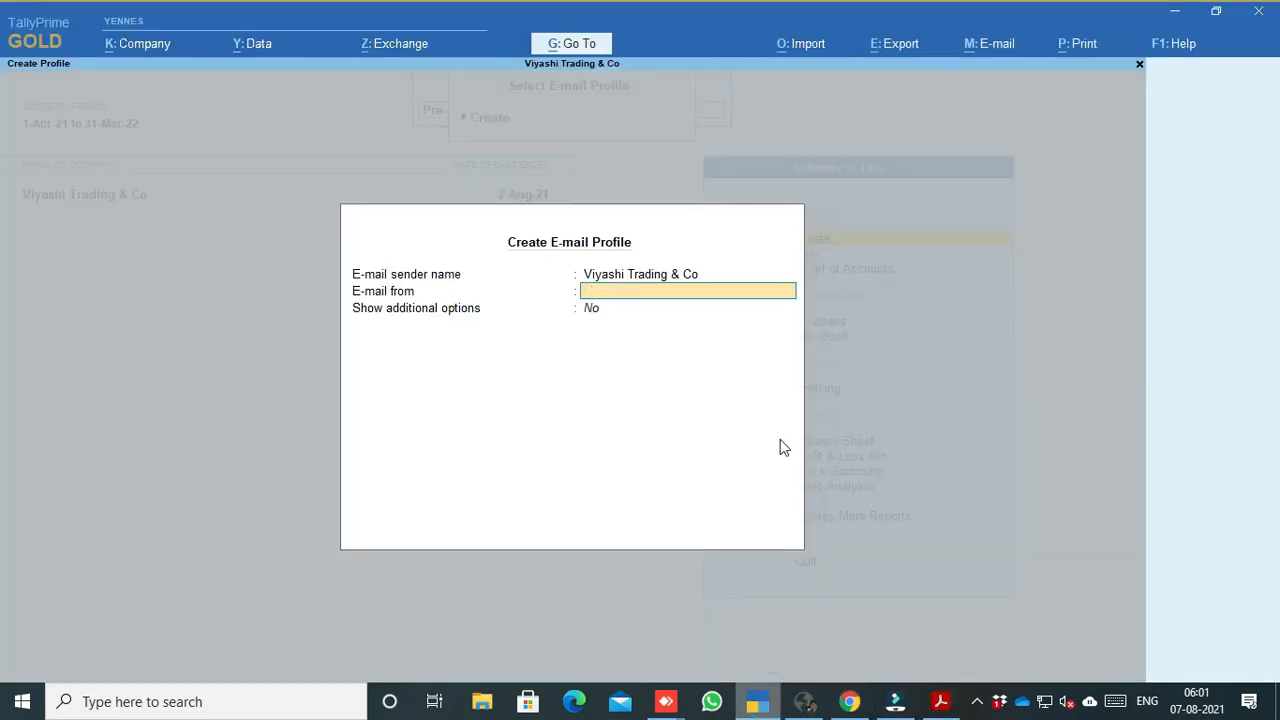
pyautogui.write('Rameshkumar')
pyautogui.press('Return')
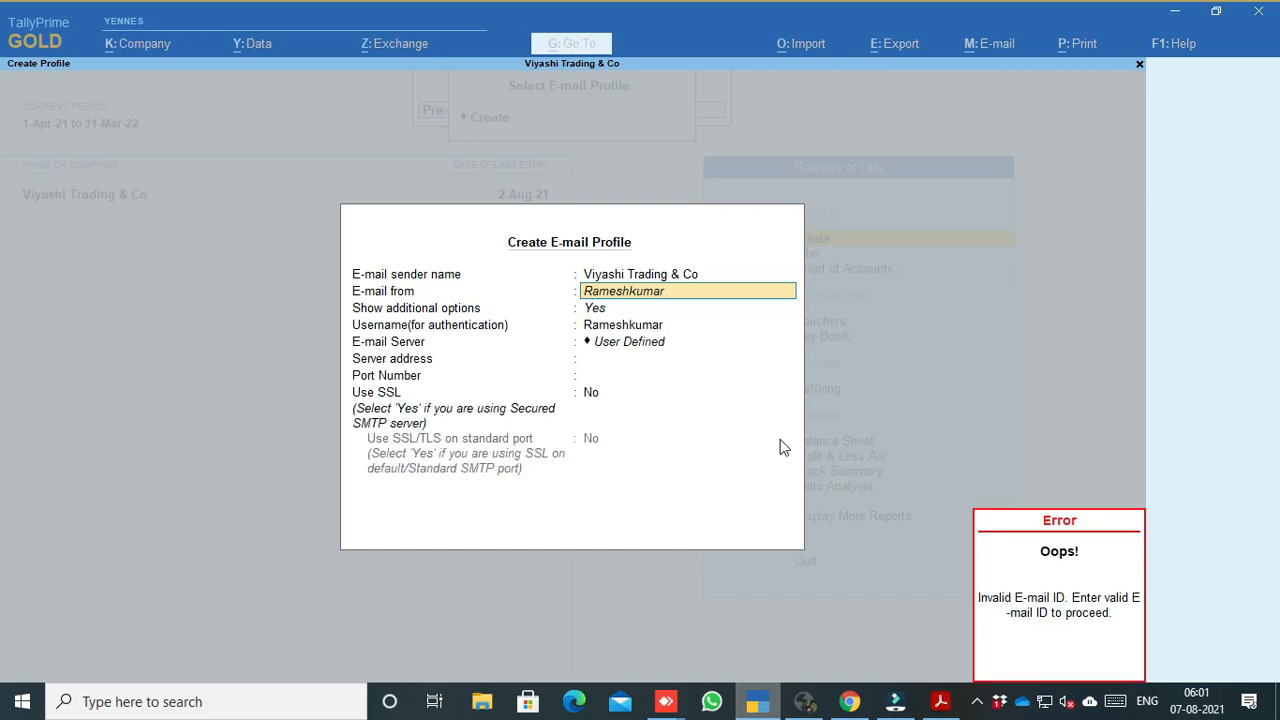
pyautogui.press('BackSpace')
# Copy the signed-in account's e-mail address from Gmail in Chrome and switch back to TallyPrime
pyautogui.hotkey('alt', 'Tab')
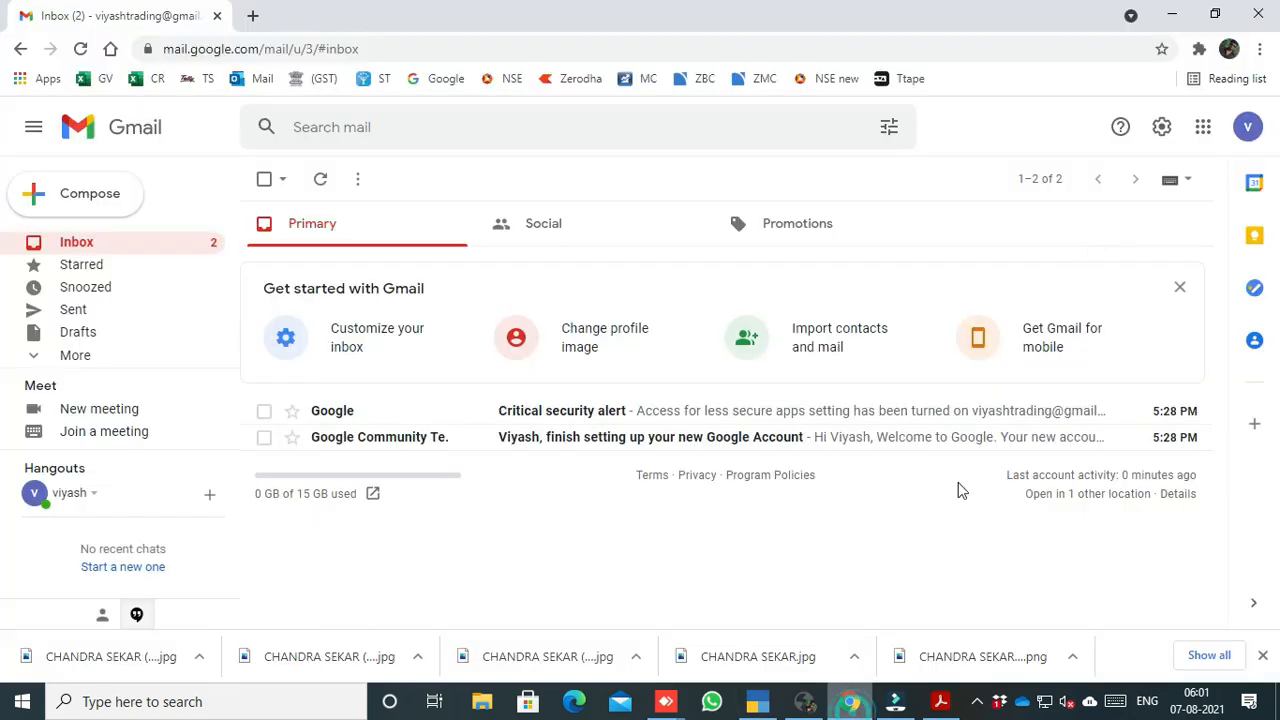
pyautogui.click(1247, 126)
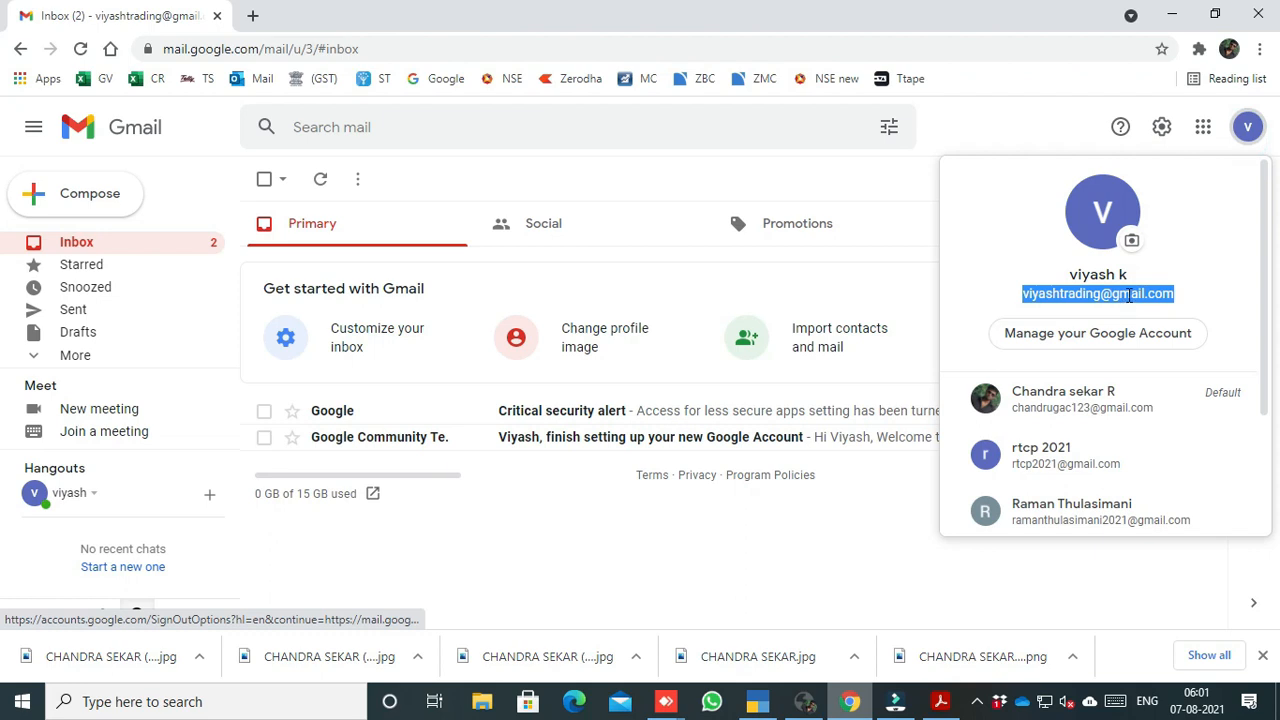
pyautogui.rightClick(1040, 300)
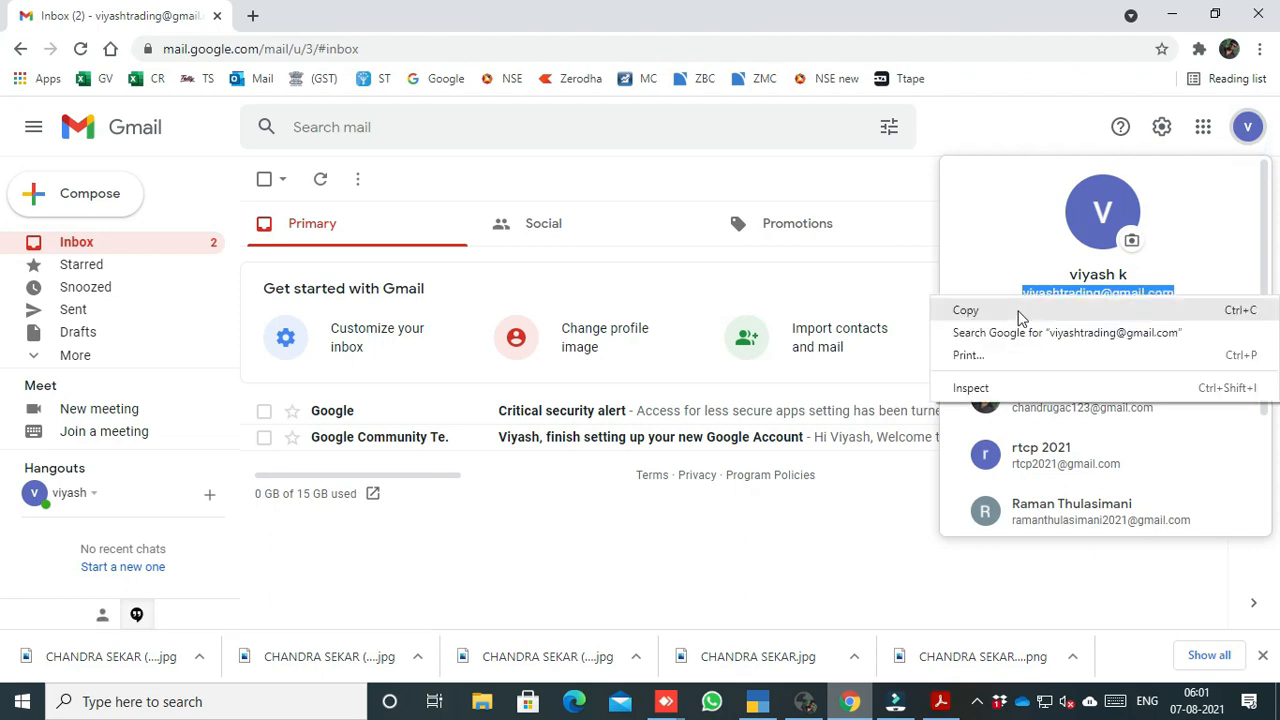
pyautogui.click(1020, 318)
pyautogui.hotkey('alt', 'Tab')
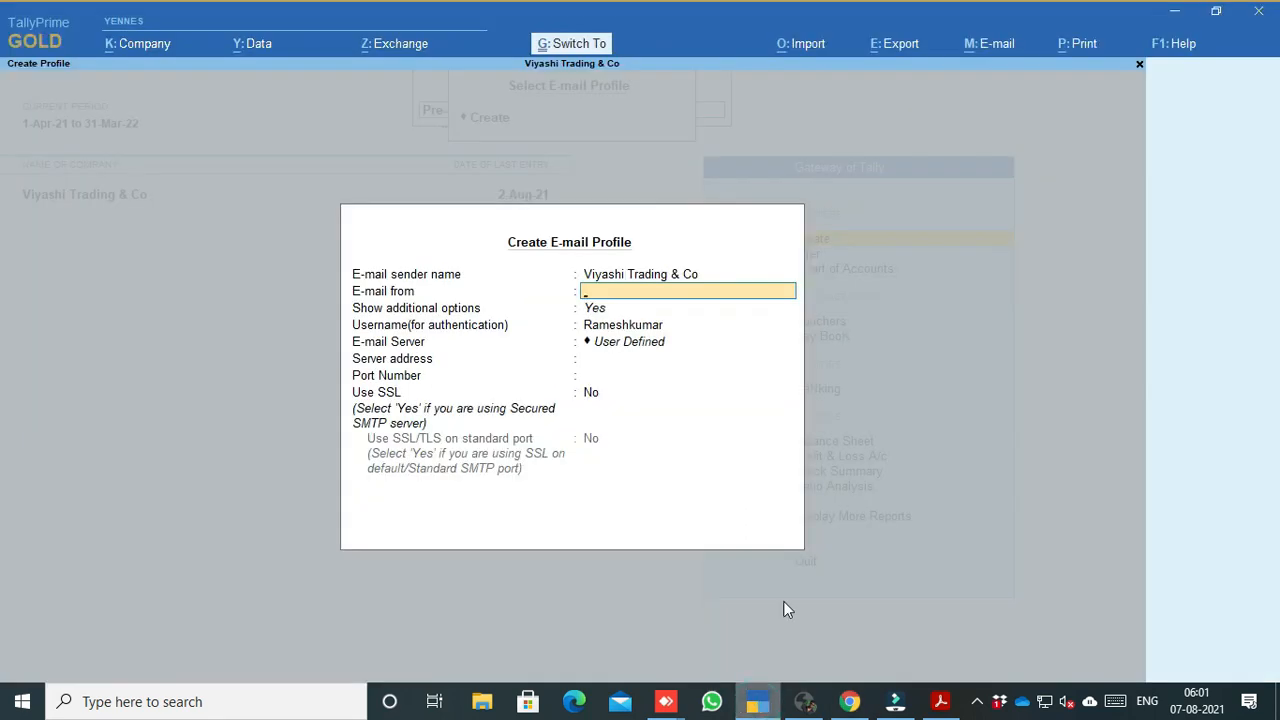
# Paste the copied e-mail address as E-mail from and set Show additional options to Yes
pyautogui.hotkey('ctrl', 'alt', 'v')
pyautogui.press('Return')
pyautogui.write('y')
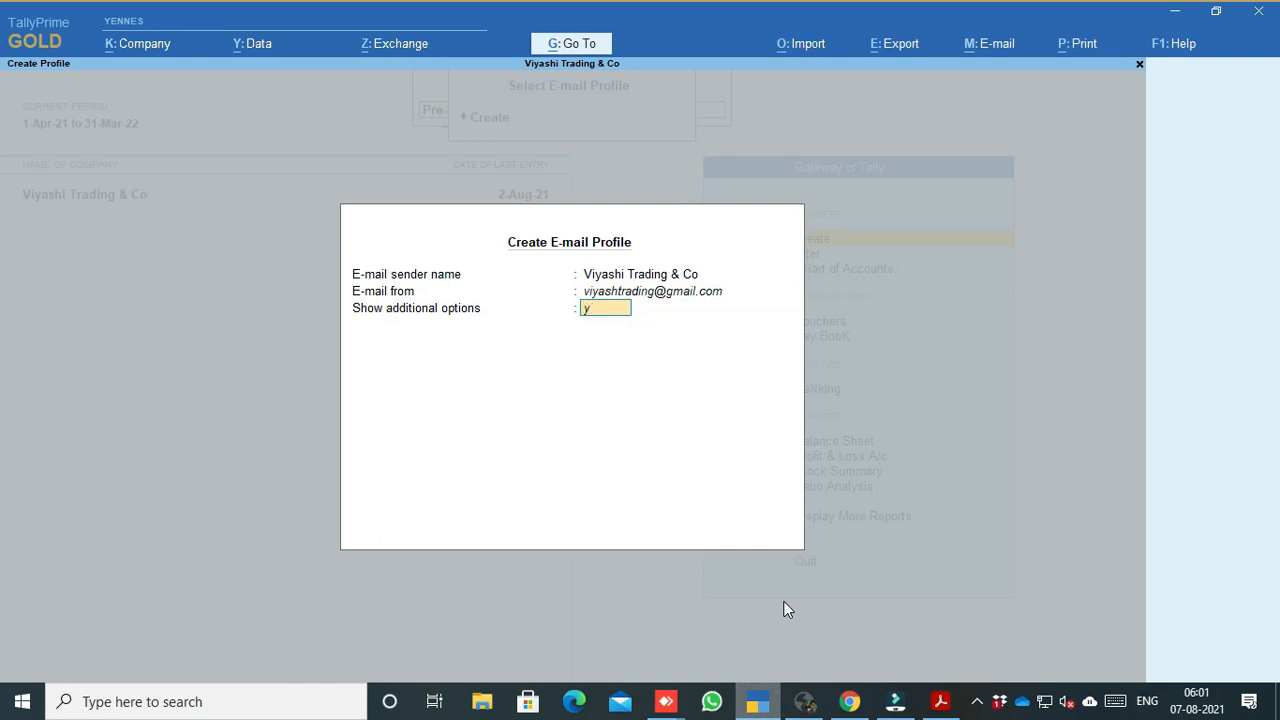
pyautogui.press('Return')
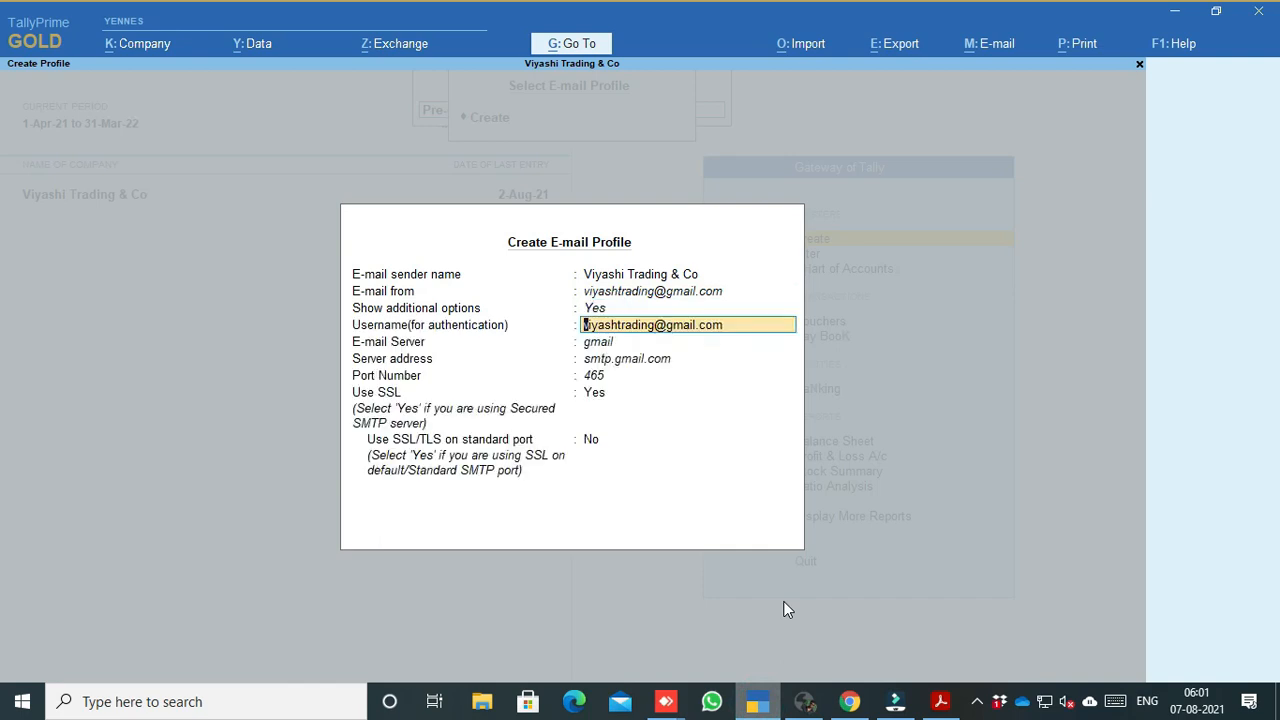
# Keep the authentication username and choose Gmail as the E-mail Server, accepting smtp.gmail.com and port 465
pyautogui.press('Return')
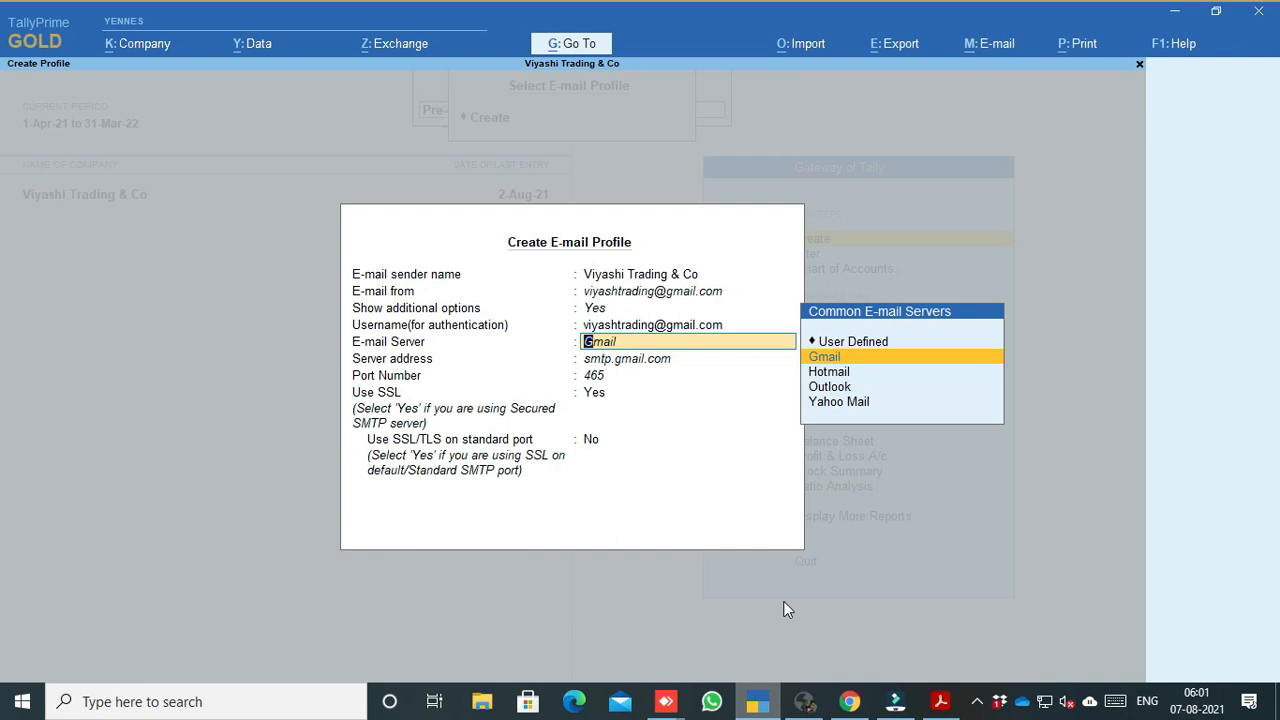
pyautogui.press('Down')
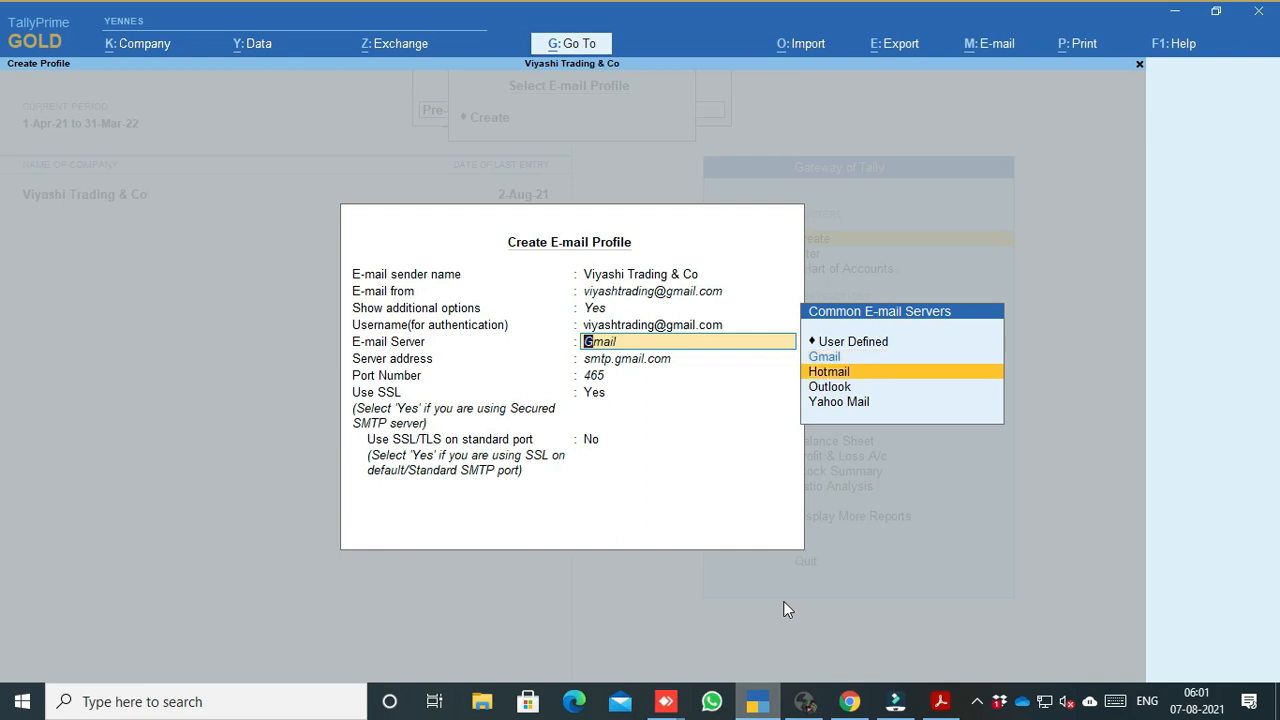
pyautogui.press('Up')
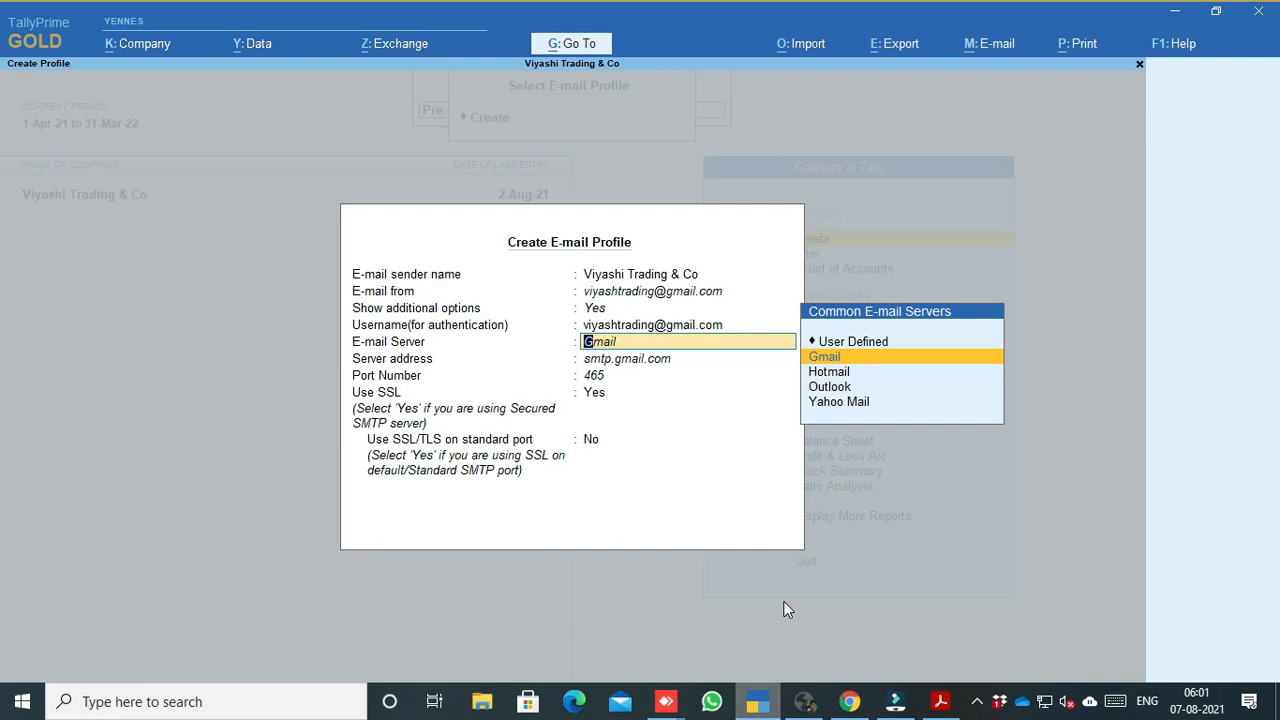
pyautogui.press('Return')
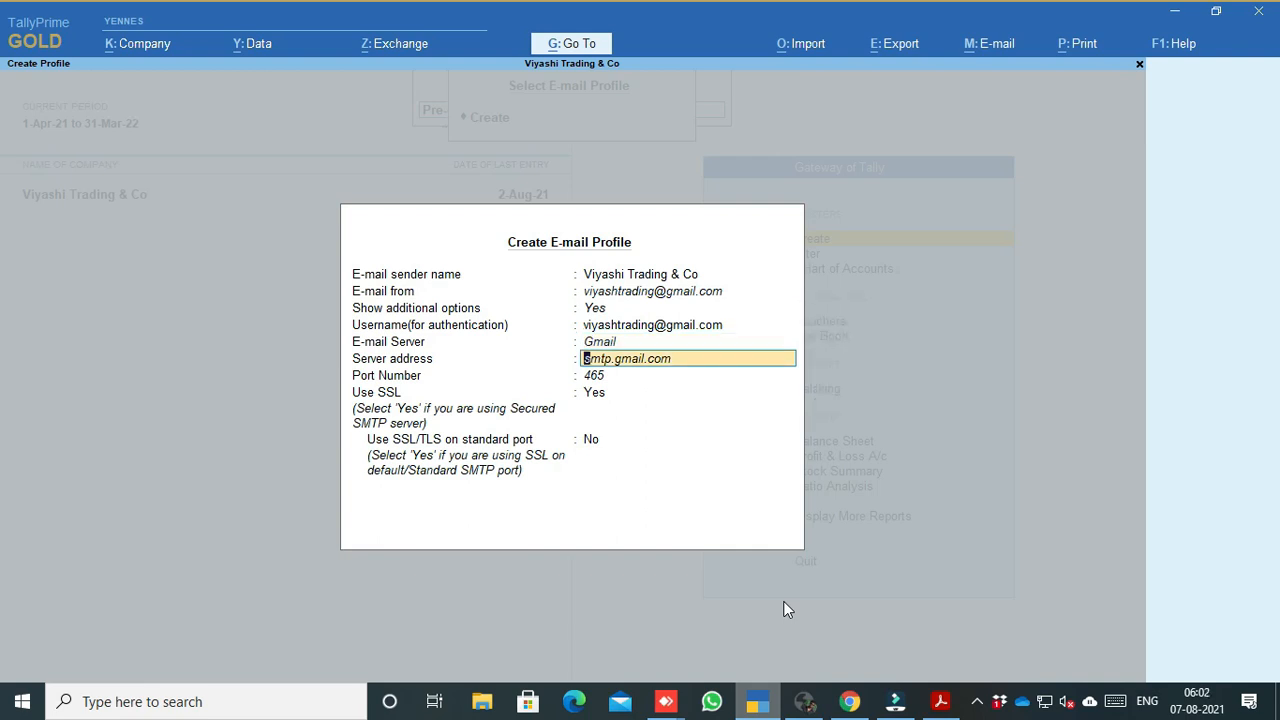
pyautogui.press('Return')
pyautogui.press('Return')
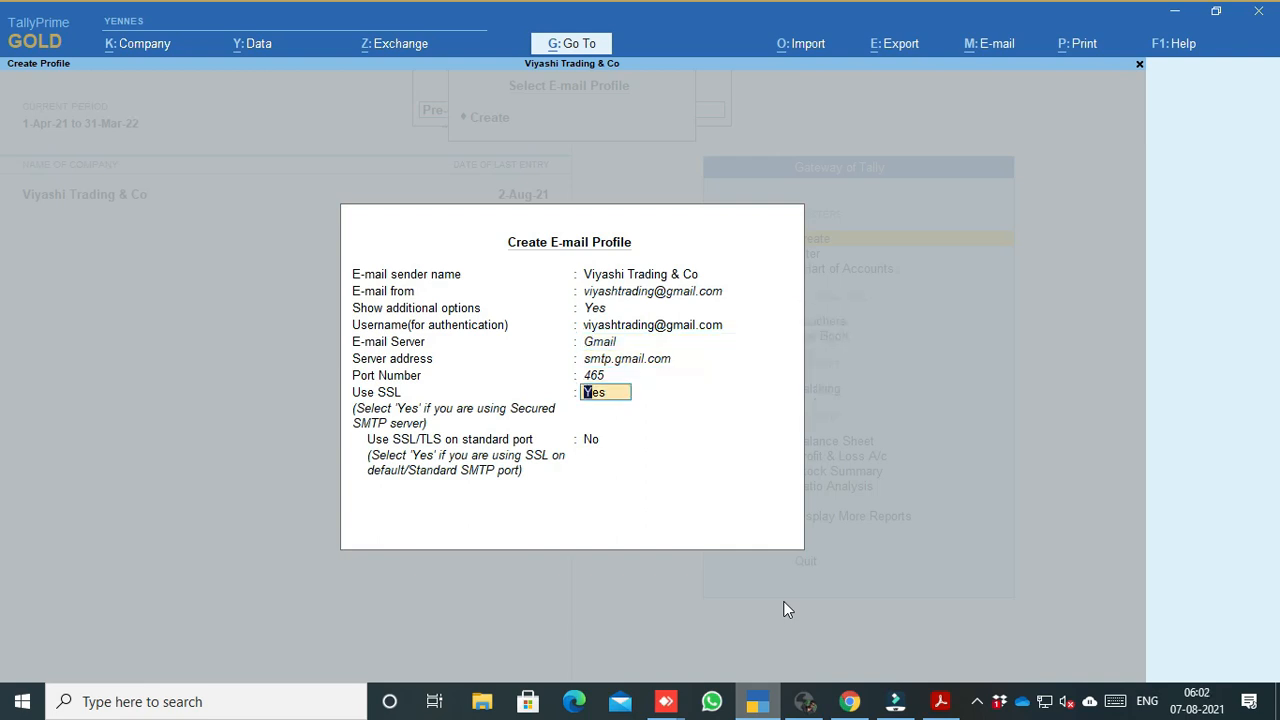
# Keep Use SSL as Yes, set Use SSL/TLS on standard port to Yes, and save the e-mail profile
pyautogui.press('Return')
pyautogui.write('y')
pyautogui.press('Return')
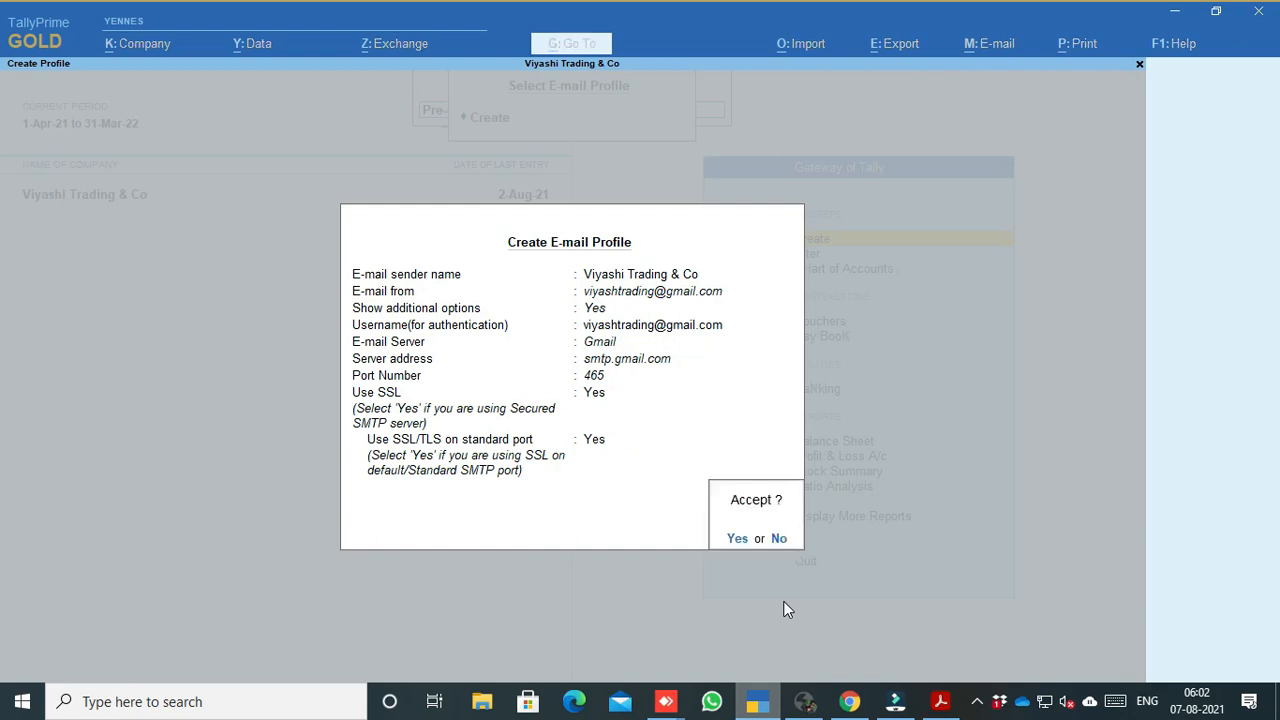
pyautogui.press('Return')
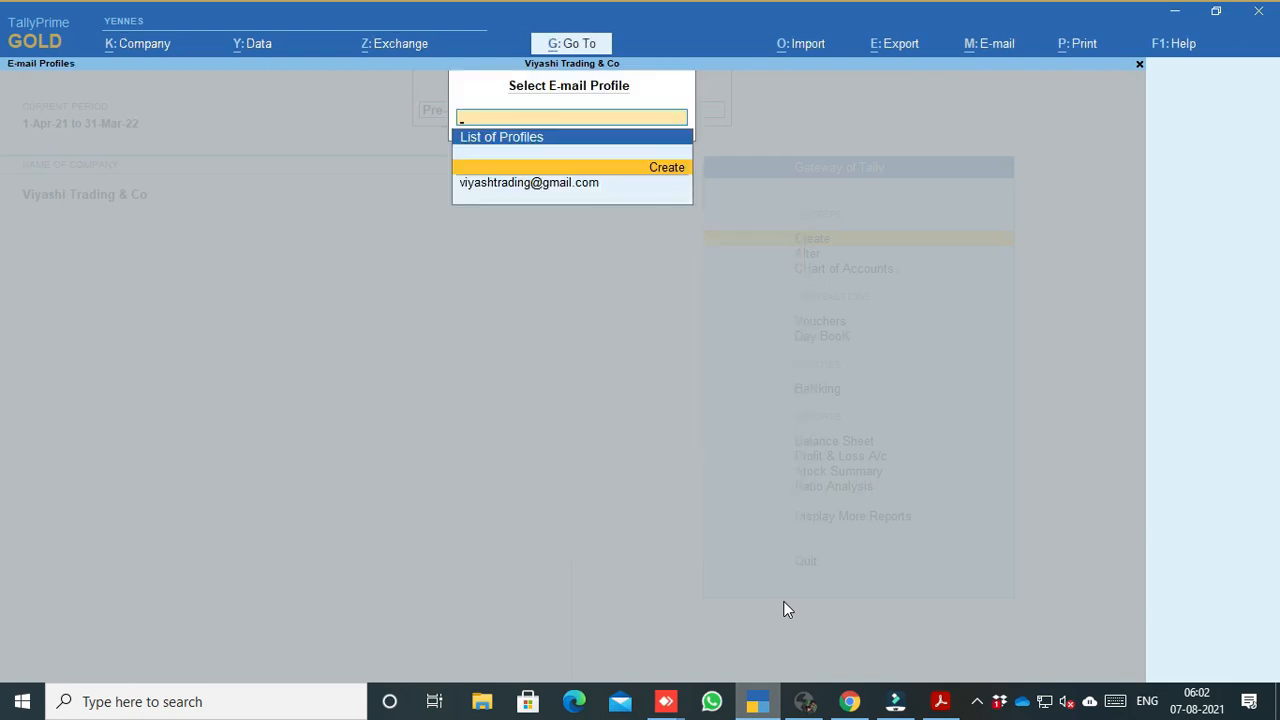
pyautogui.press('Return')
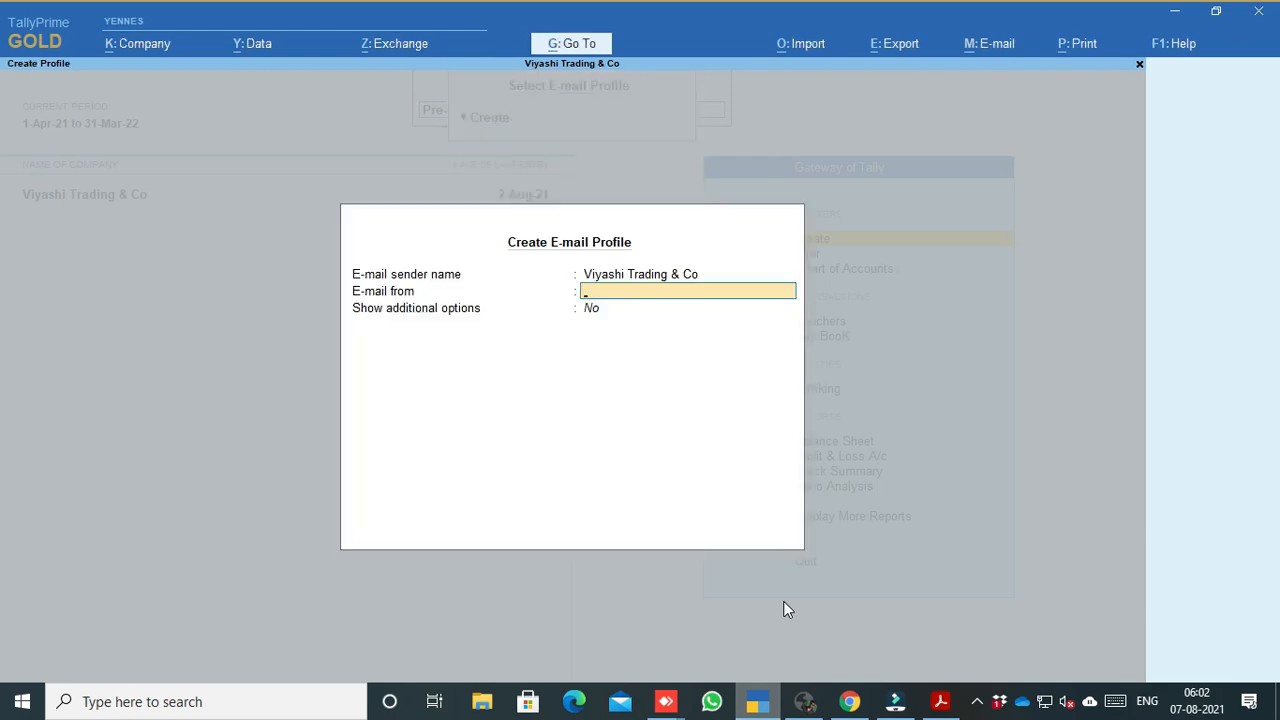
pyautogui.press('Escape')
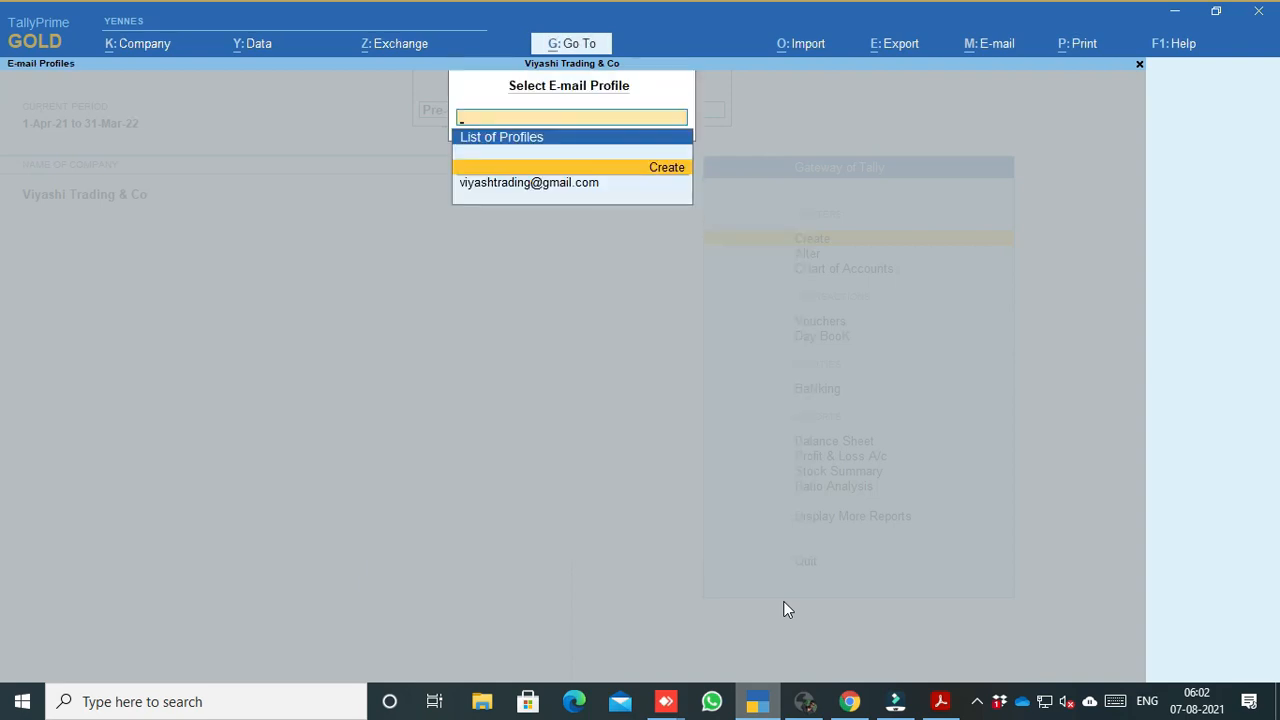
pyautogui.press('Escape')
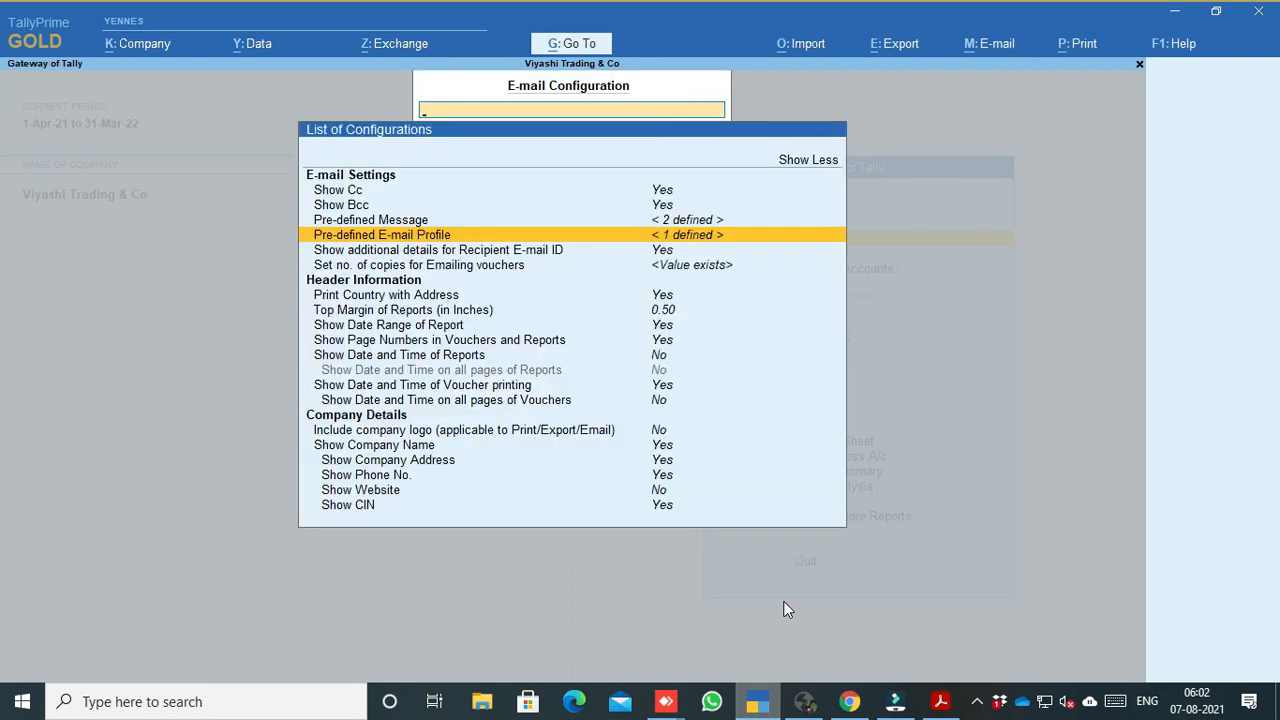
# Set the number of copies for e-mailing a Sales Invoice to 1 and accept the e-mail settings
pyautogui.press('Up')
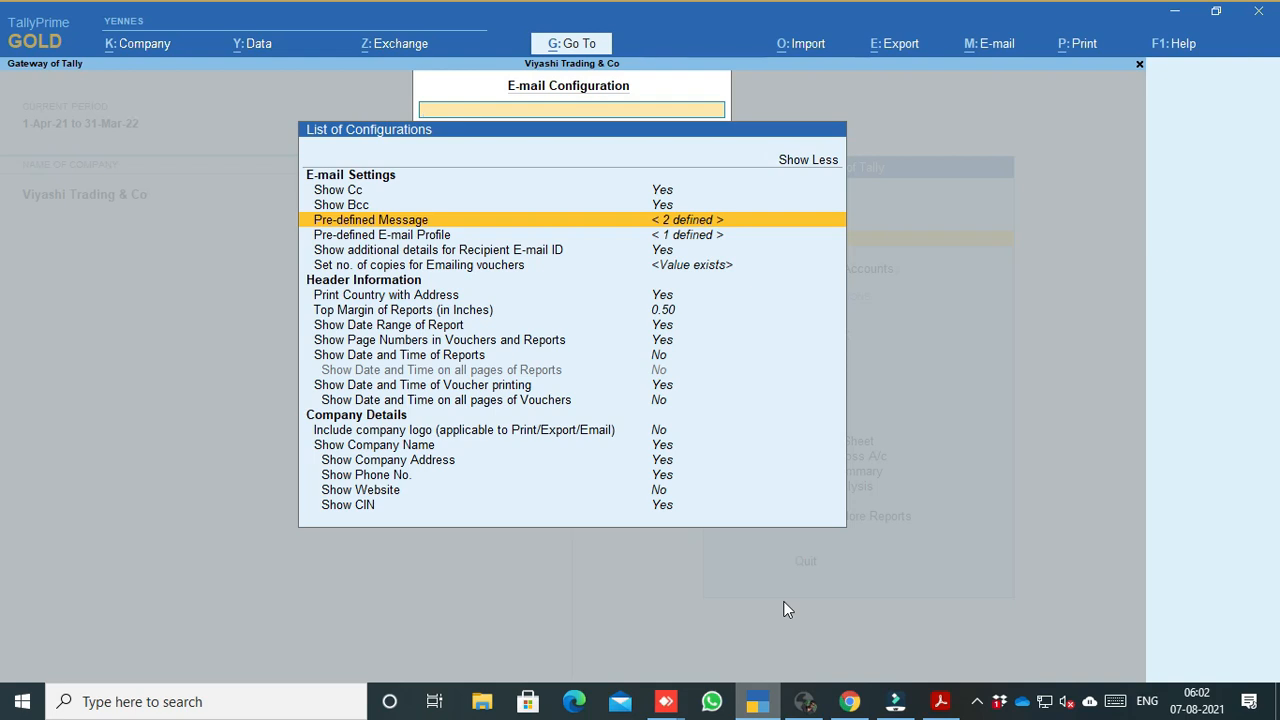
pyautogui.press('Down')
pyautogui.press('Down')
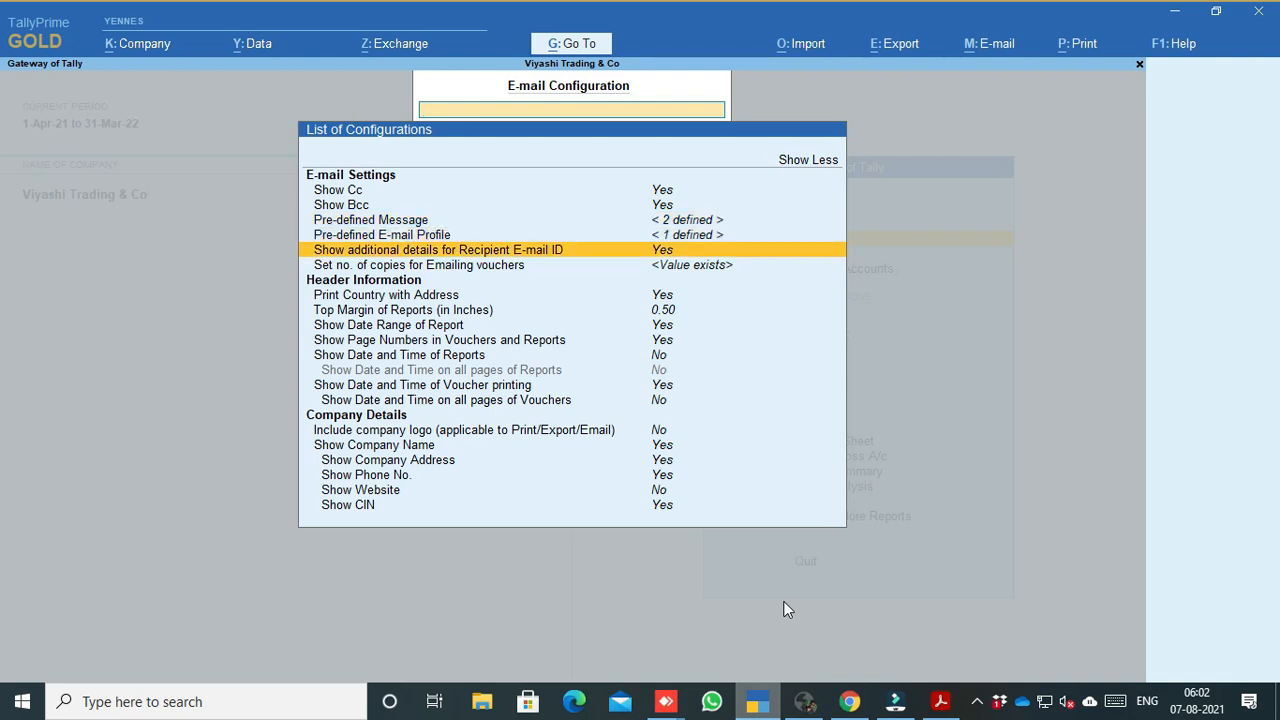
pyautogui.press('Down')
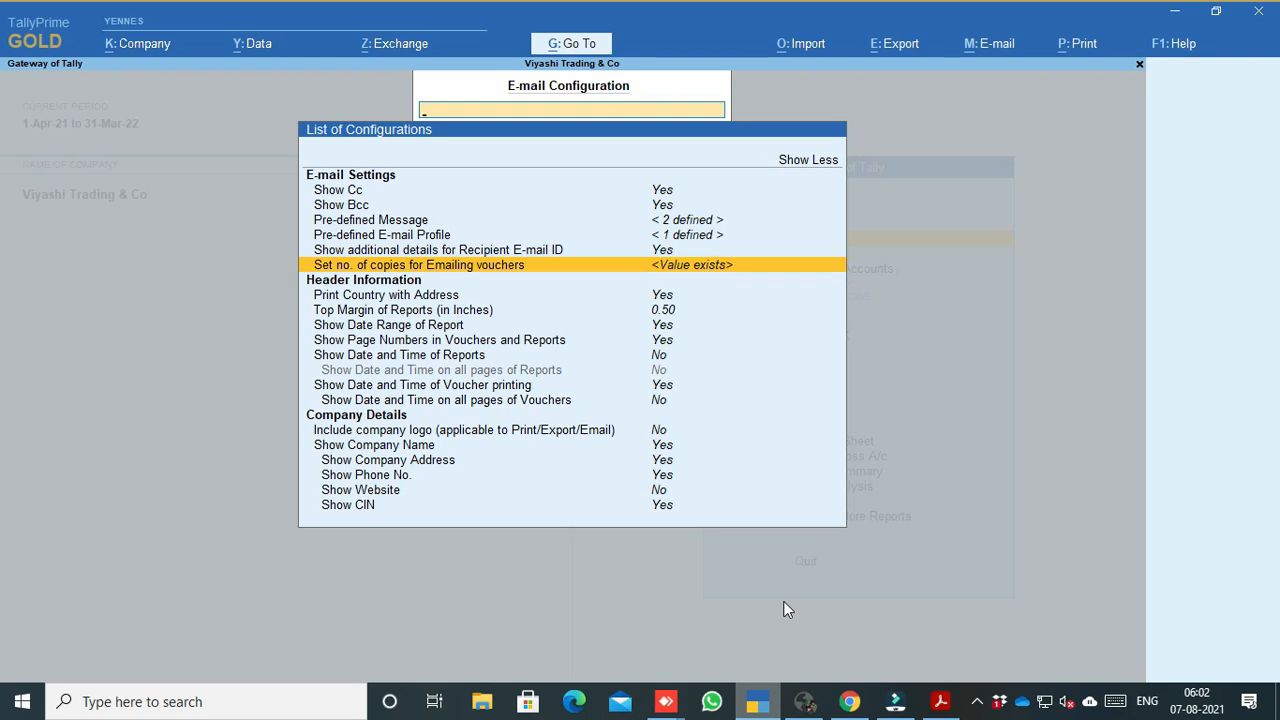
pyautogui.press('Return')
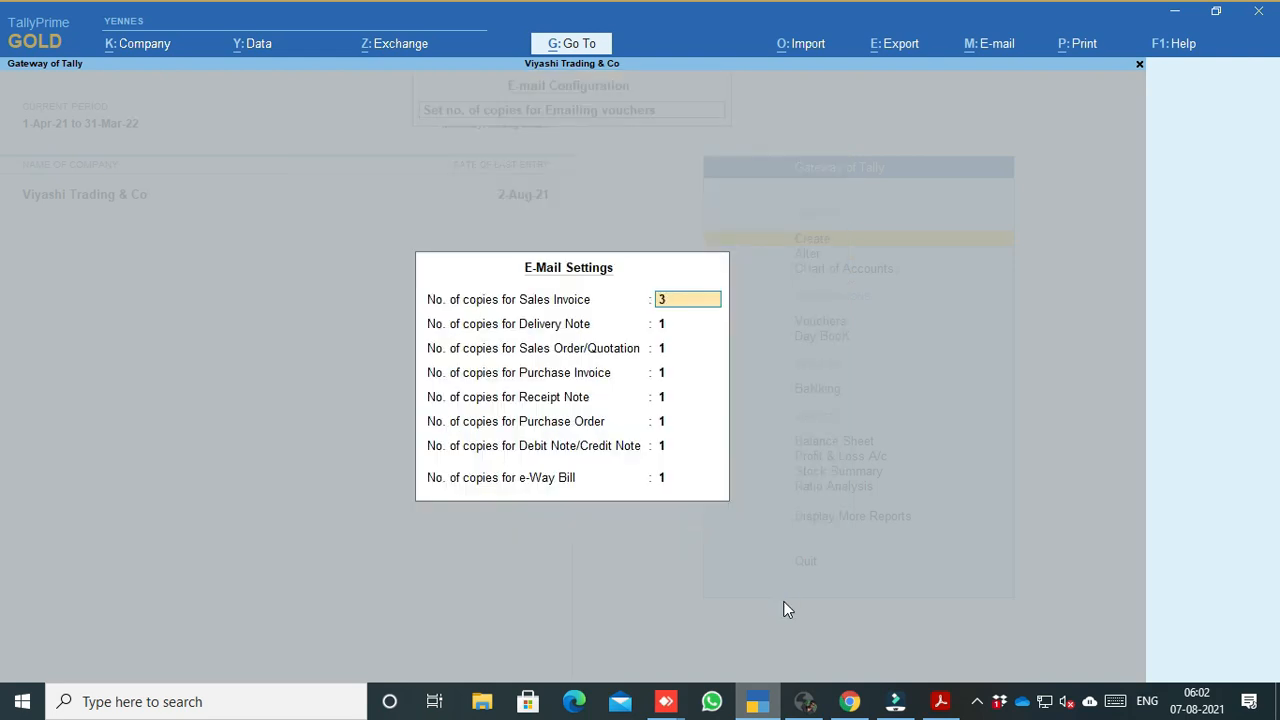
pyautogui.press('Return')
pyautogui.press('Up')
pyautogui.write('1')
pyautogui.press('Return')
pyautogui.hotkey('ctrl', 'a')
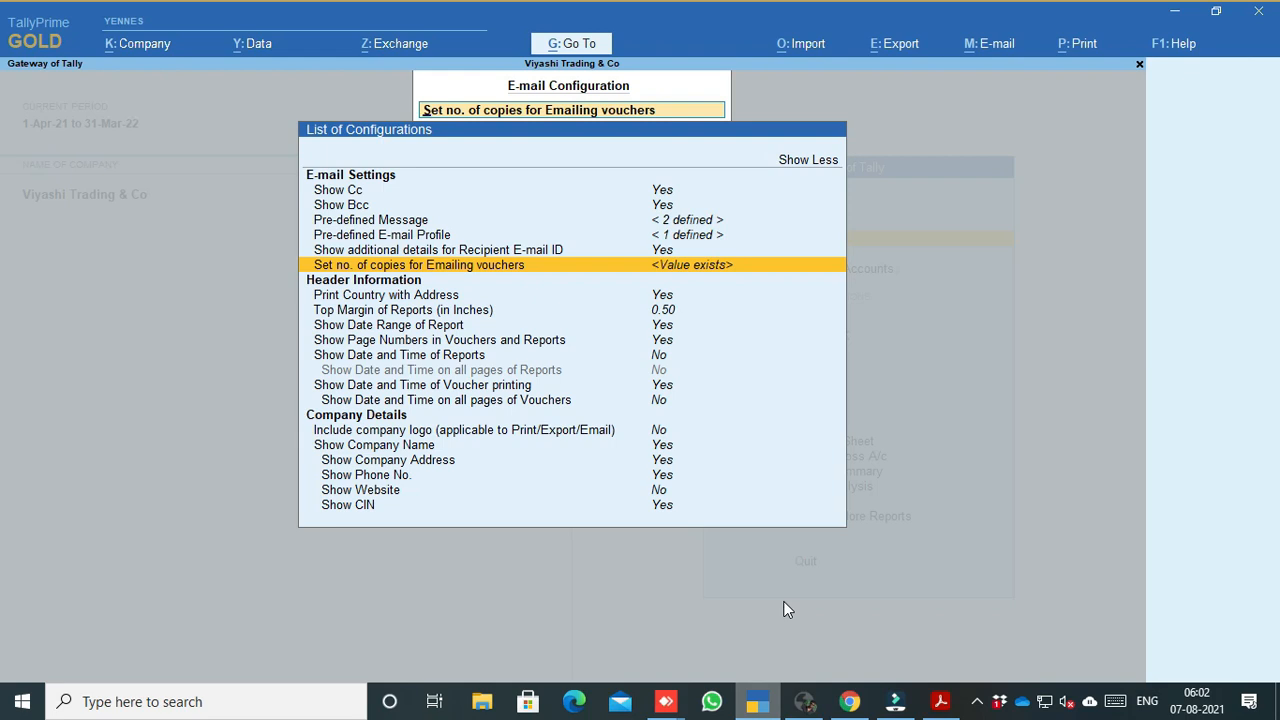
# Examine the Header Information and Company Details options in the e-mail configuration
pyautogui.press('Down')
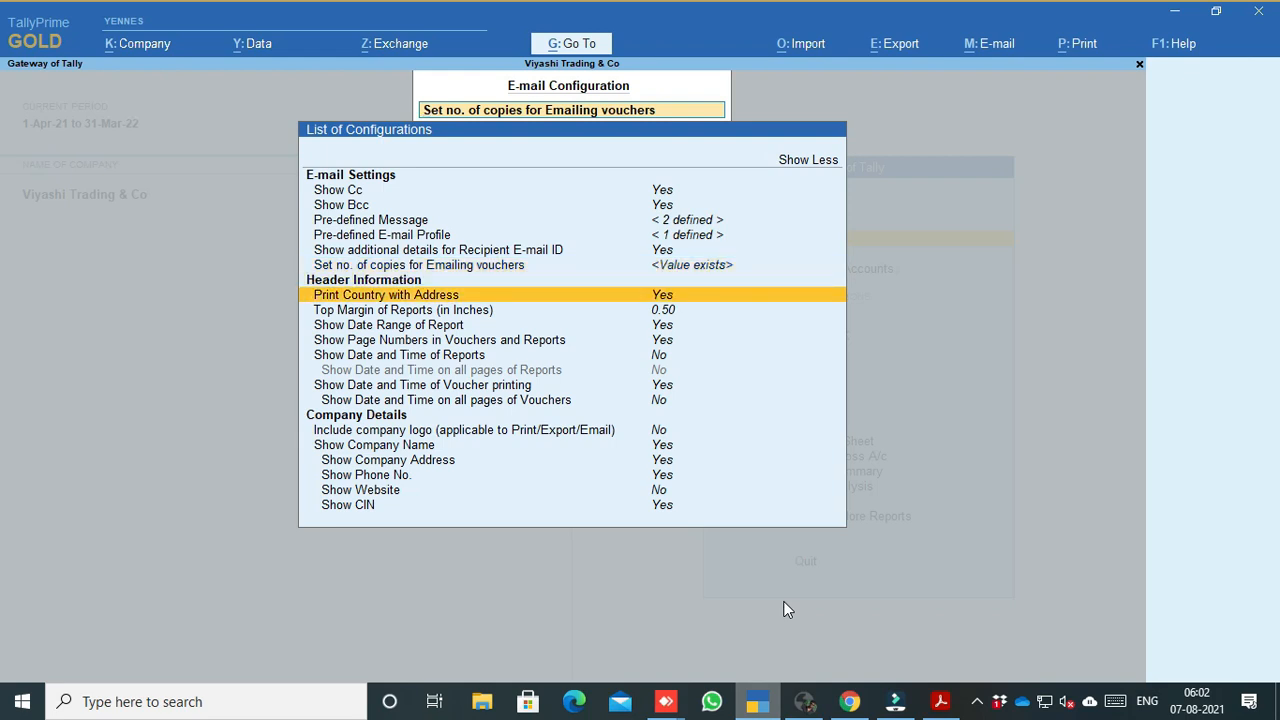
pyautogui.press('Down')
pyautogui.press('Down')
pyautogui.press('Down')
pyautogui.press('Down')
pyautogui.press('Down')
pyautogui.press('Down')
pyautogui.press('Down')
pyautogui.press('Down')
pyautogui.press('Down')
pyautogui.press('Down')
pyautogui.press('Down')
pyautogui.press('Down')
pyautogui.press('Down')
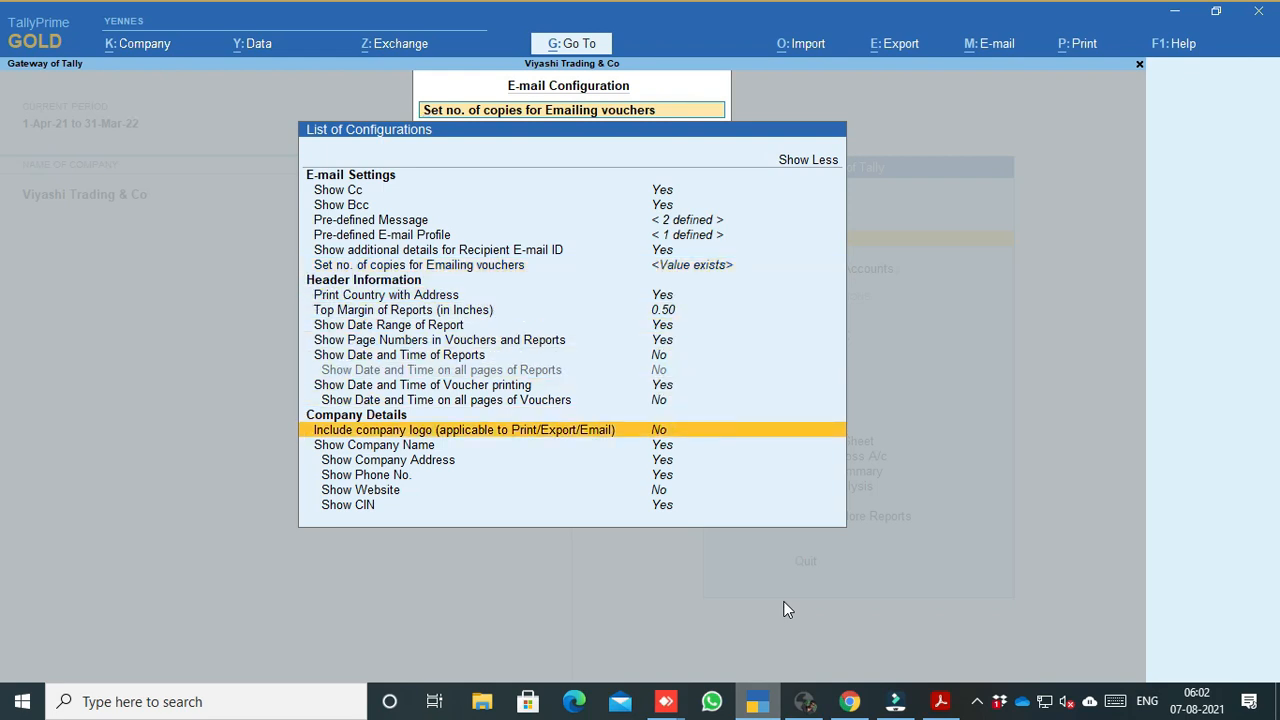
pyautogui.press('Up')
pyautogui.press('Up')
pyautogui.press('Up')
pyautogui.press('Up')
pyautogui.press('Up')
pyautogui.press('Up')
pyautogui.press('Up')
pyautogui.press('Up')
pyautogui.press('Up')
pyautogui.press('Down')
pyautogui.press('Down')
pyautogui.press('Down')
pyautogui.press('Down')
pyautogui.press('Down')
pyautogui.press('Down')
pyautogui.press('Down')
pyautogui.press('Down')
pyautogui.press('Down')
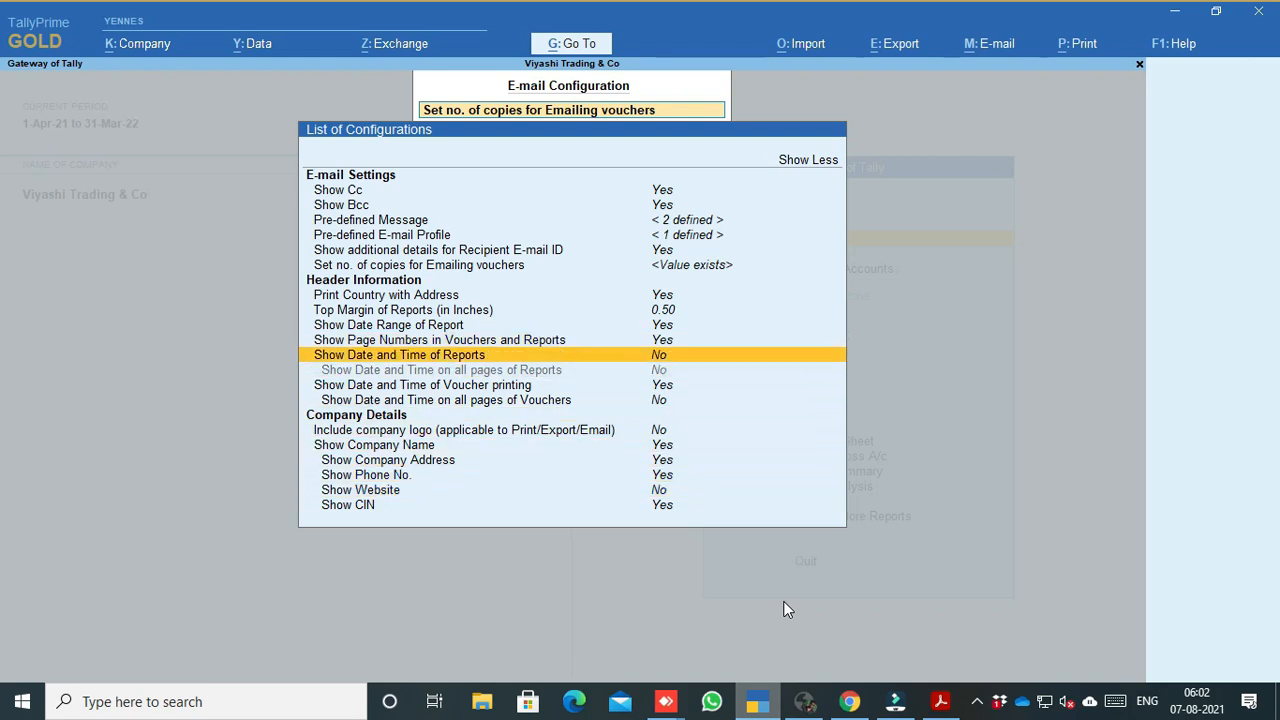
pyautogui.press('Up')
pyautogui.press('Up')
pyautogui.press('Up')
pyautogui.press('Up')
pyautogui.press('Up')
pyautogui.press('Up')
pyautogui.press('Up')
pyautogui.press('Up')
pyautogui.press('Up')
pyautogui.press('Up')
pyautogui.press('Up')
pyautogui.press('Up')
pyautogui.press('Up')
pyautogui.press('Up')
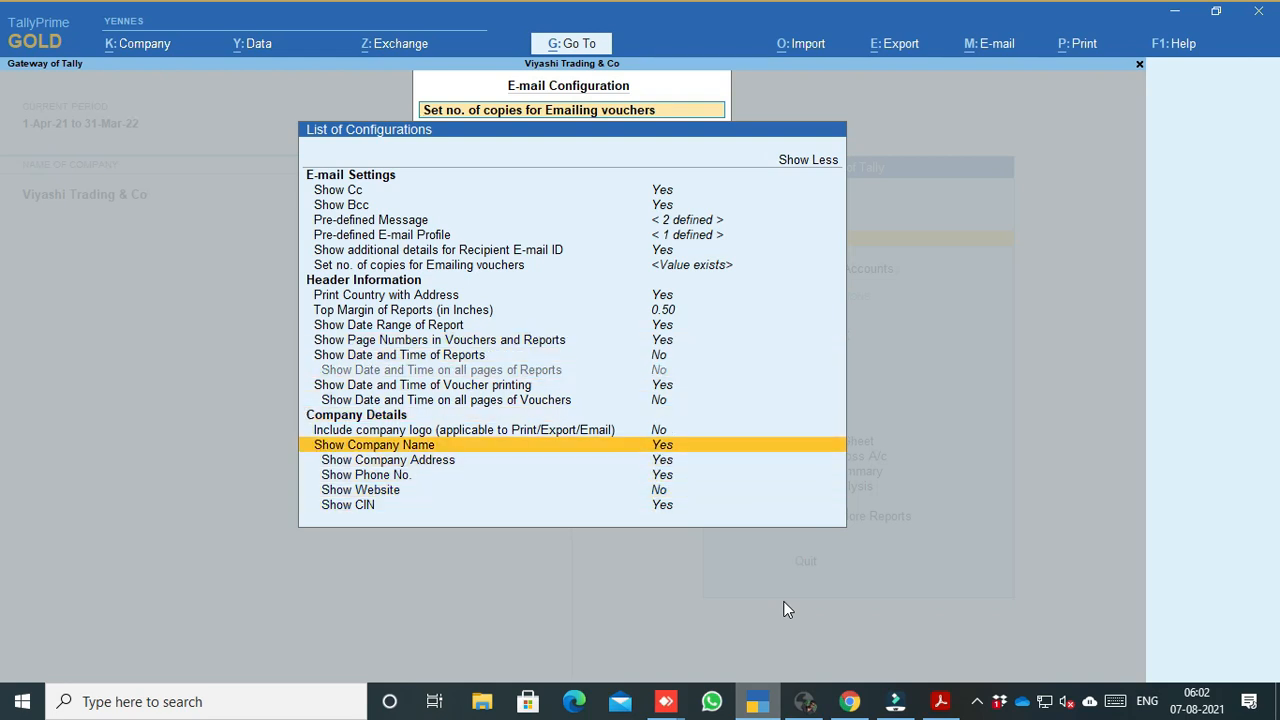
# Review the wording of the pre-defined message "Reg: Invoice for sales" and return to the e-mail configuration
pyautogui.press('Up')
pyautogui.press('Up')
pyautogui.press('Up')
pyautogui.press('Up')
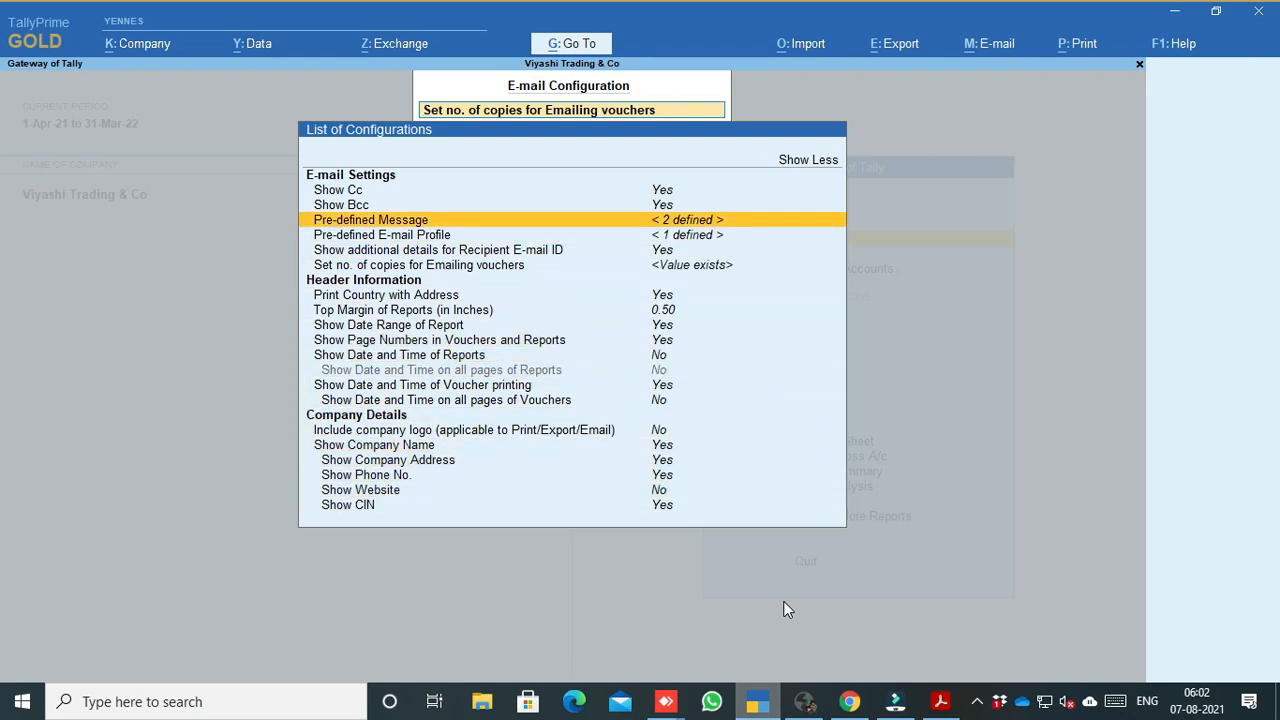
pyautogui.press('Return')
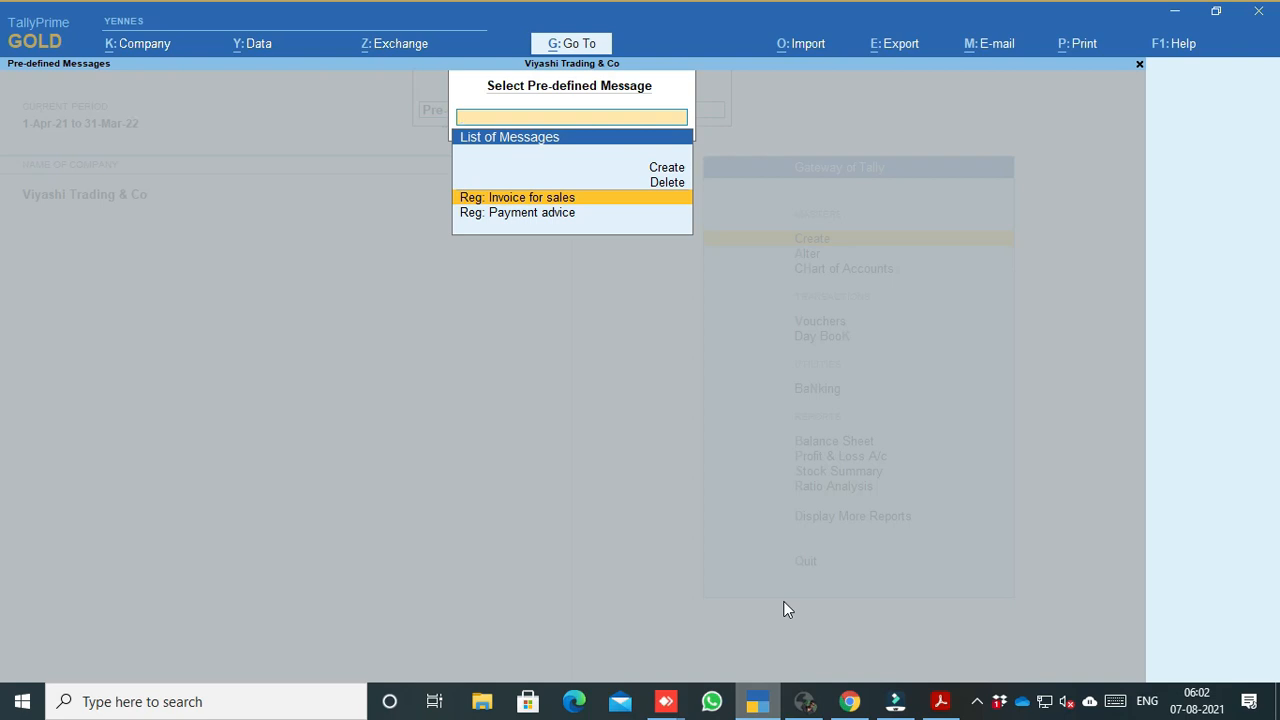
pyautogui.press('Return')
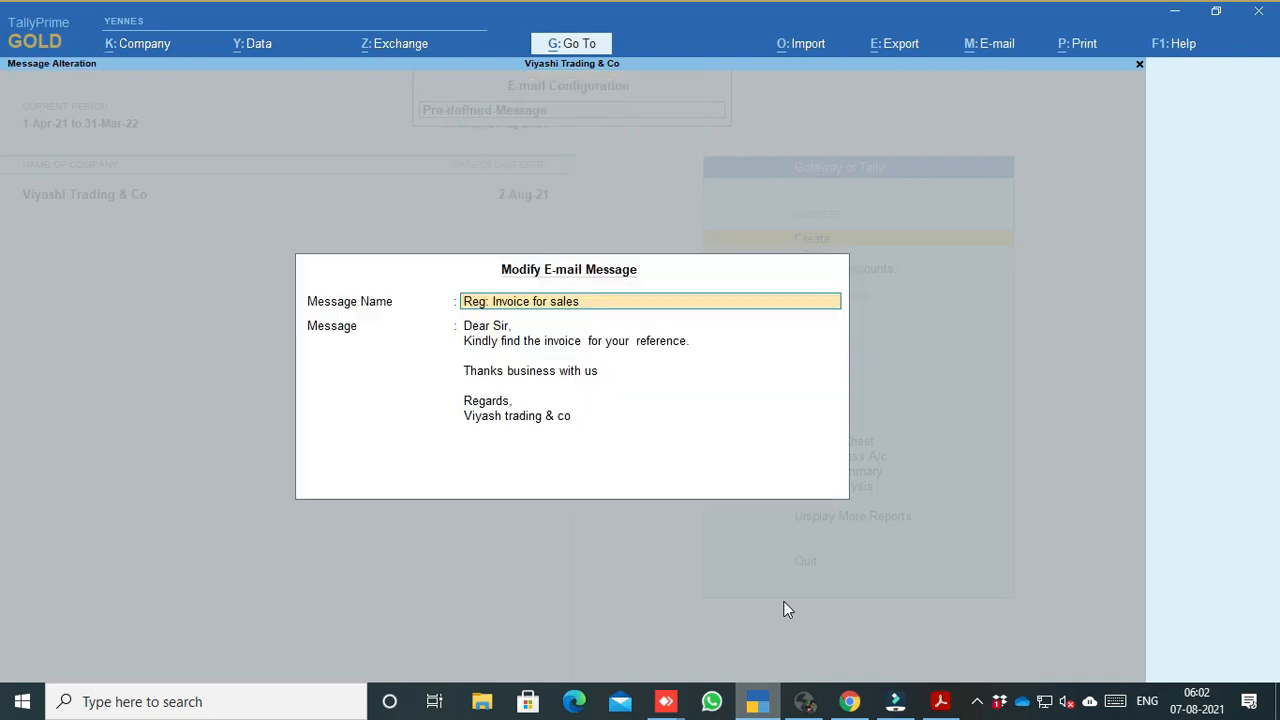
pyautogui.click(539, 375)
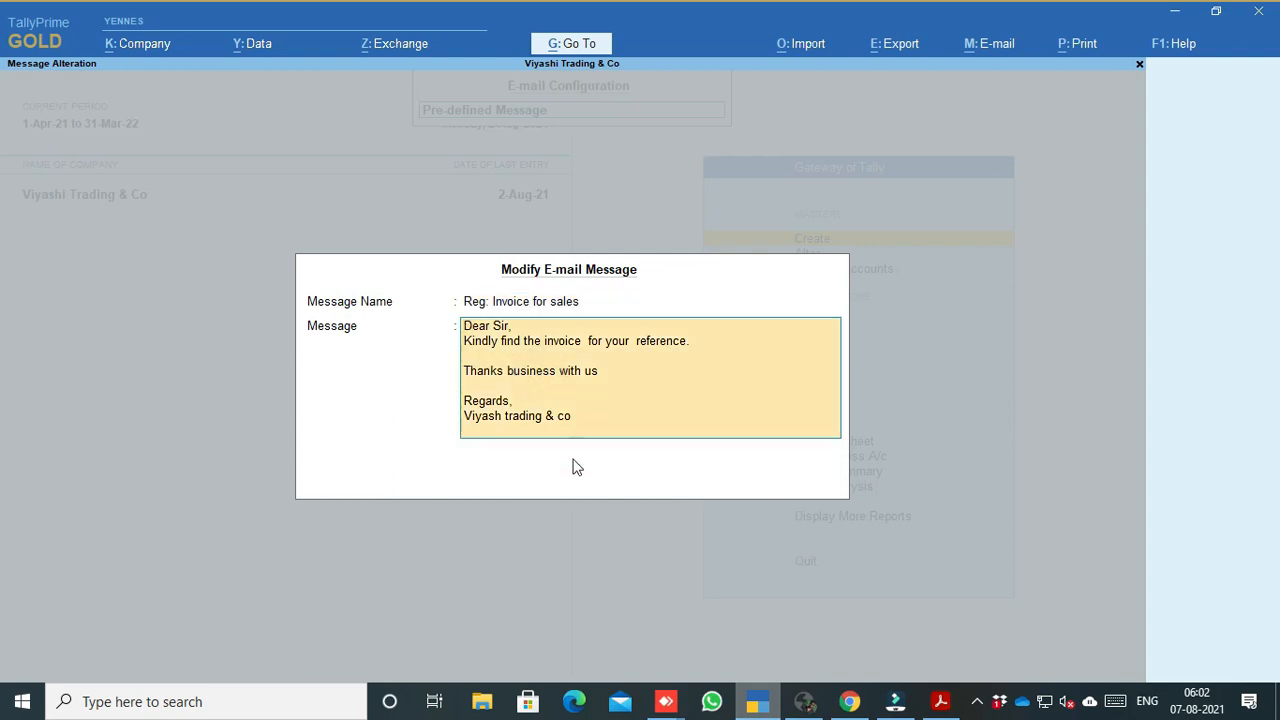
pyautogui.press('Escape')
pyautogui.press('Escape')
pyautogui.press('Return')
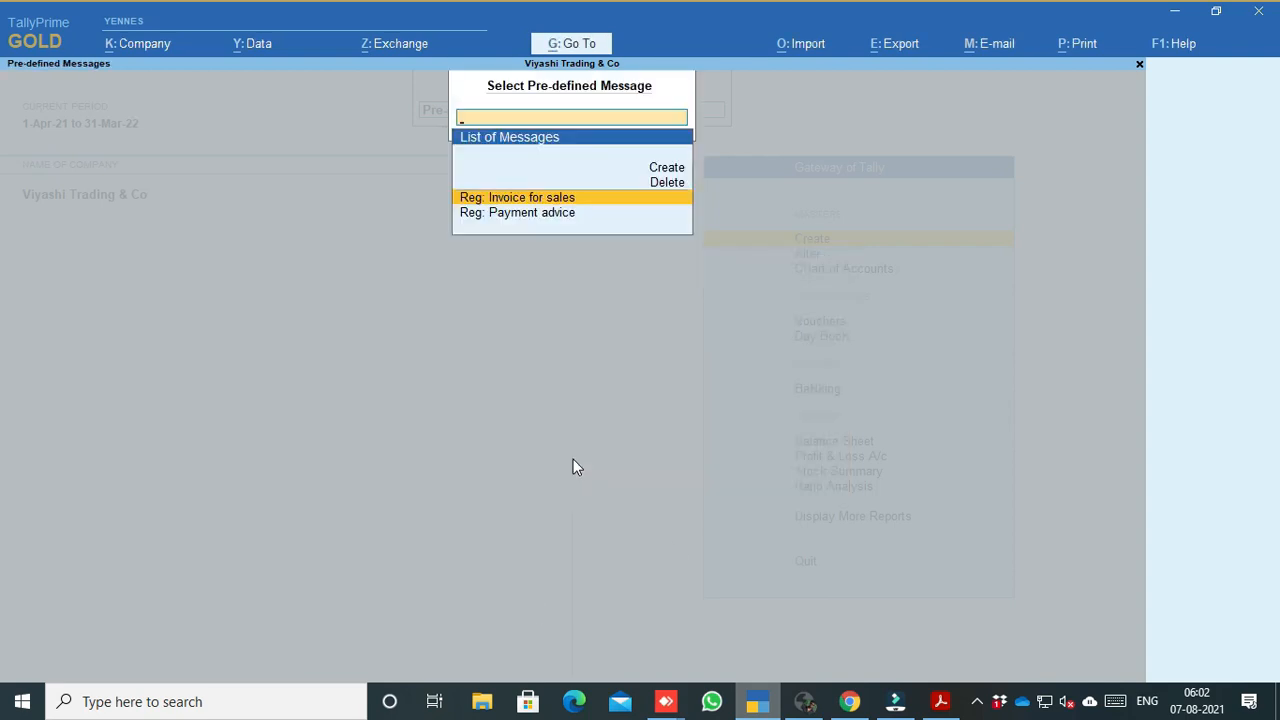
pyautogui.press('Up')
pyautogui.press('Up')
pyautogui.press('Escape')
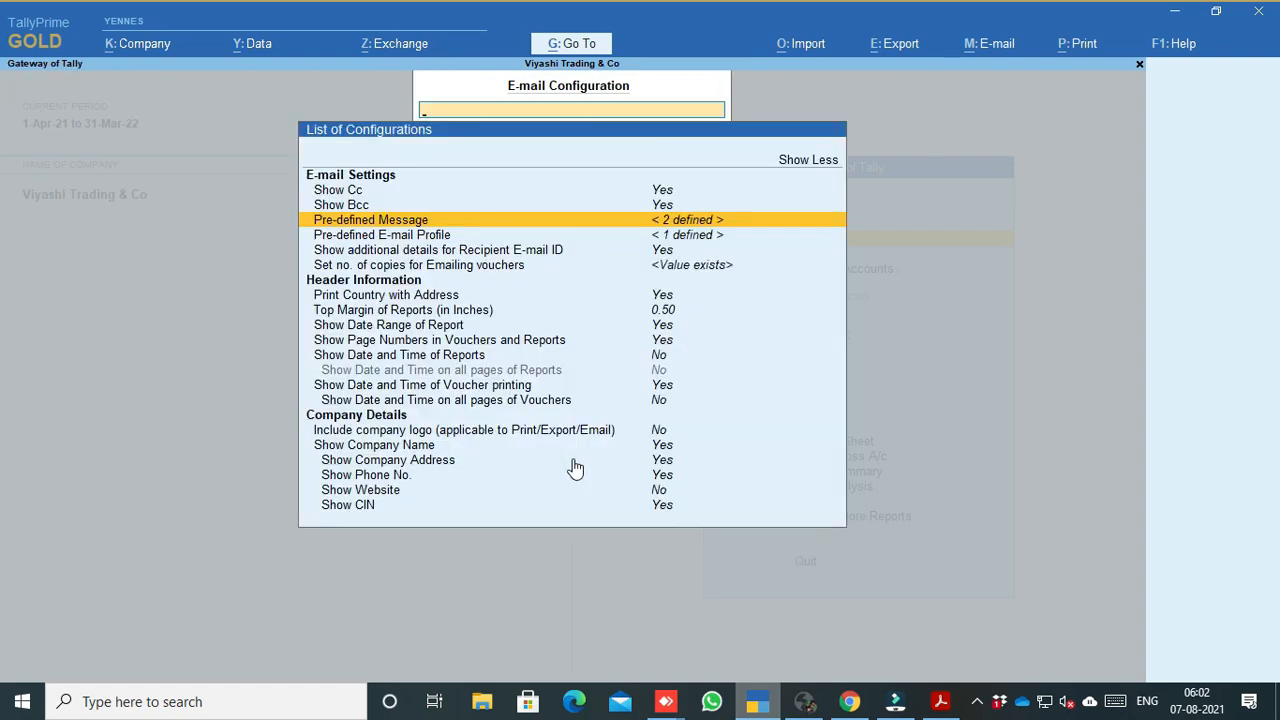
# Create a new pre-defined e-mail message named "Reg: Ledger voucher statement"
pyautogui.press('Return')
pyautogui.press('Up')
pyautogui.press('Up')
pyautogui.press('Return')
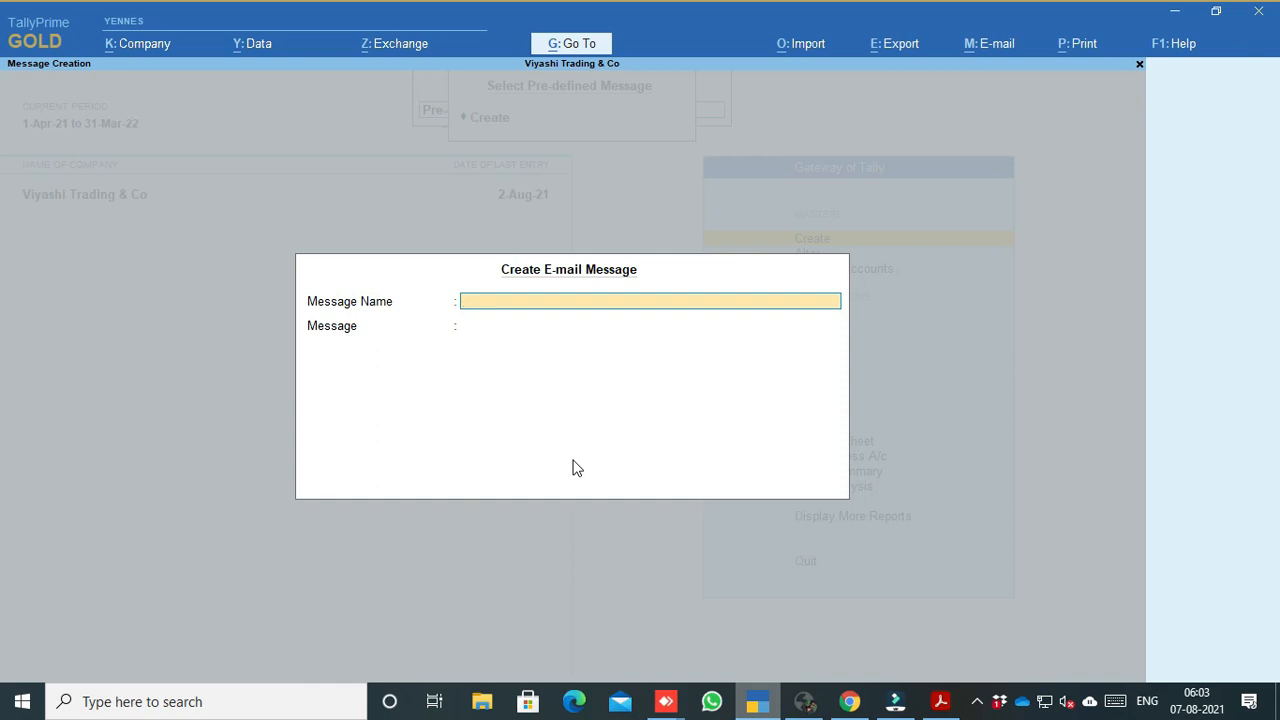
pyautogui.write('Reg: Ledge')
pyautogui.write('r s')
pyautogui.press('BackSpace')
pyautogui.press('BackSpace')
pyautogui.write('voucher sta')
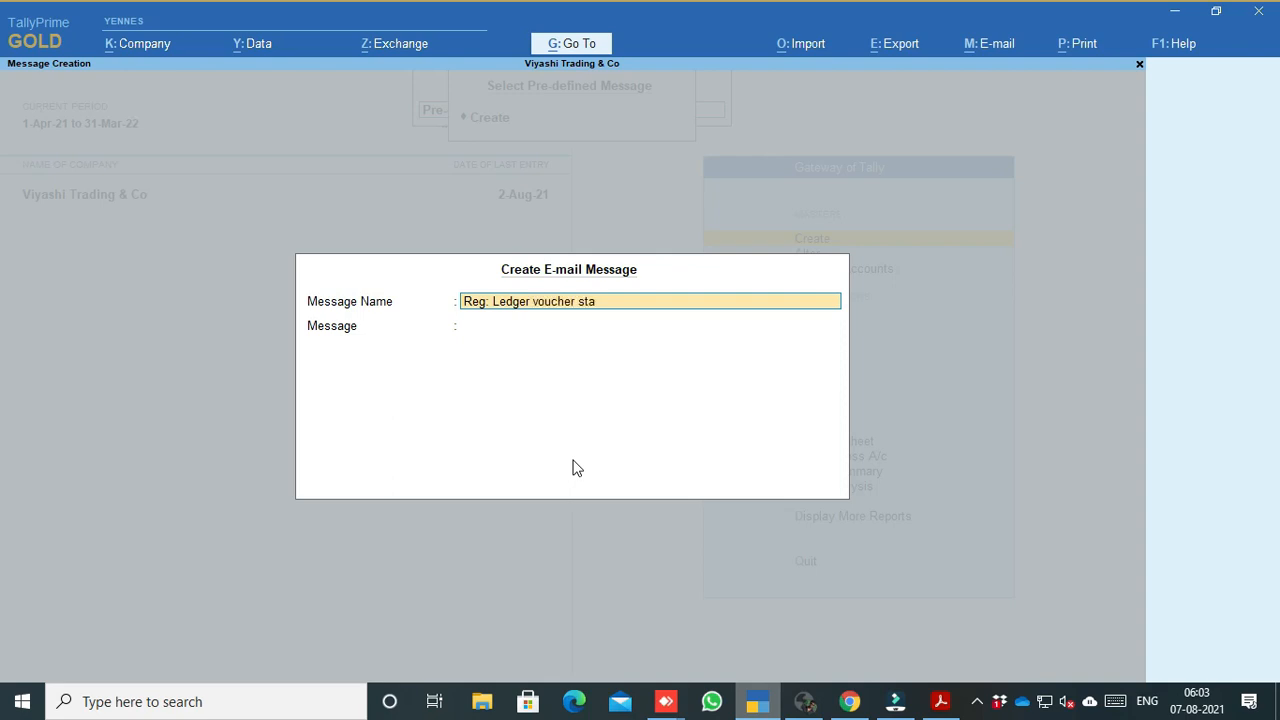
pyautogui.write('tement')
pyautogui.press('Return')
# Write the message body "Dear Sir/Mam," followed, after a blank line, by "Kindly find the Ledger voucher statement for your reference"
pyautogui.write('Dear')
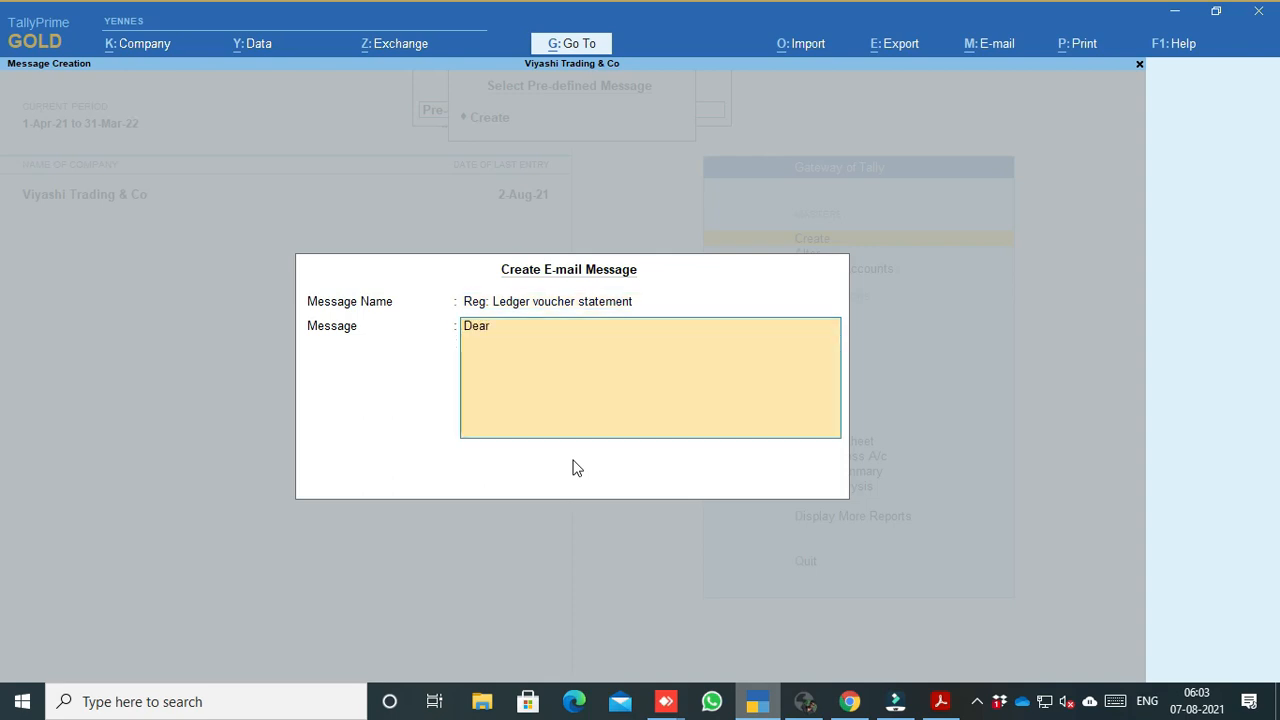
pyautogui.write(' Sir/Mam')
pyautogui.press('ctrl')
pyautogui.press('Return')
pyautogui.press('Return')
pyautogui.write('Kindly find the')
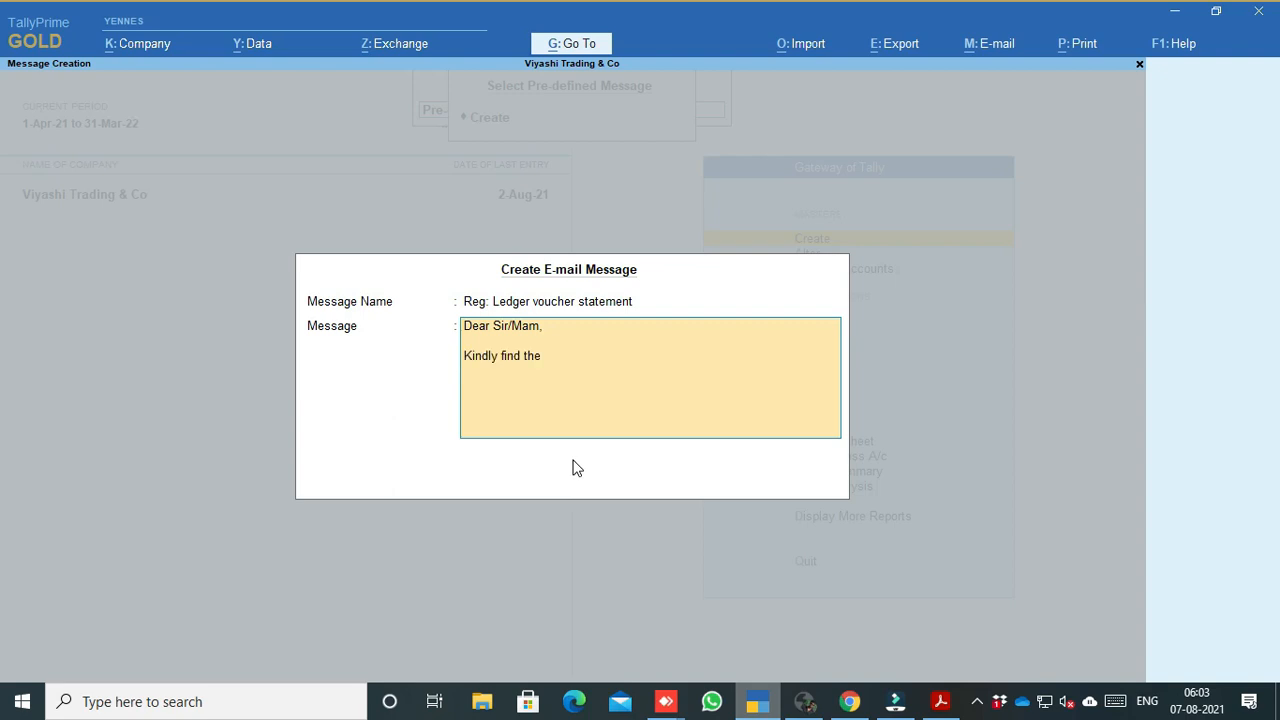
pyautogui.write(' Ledger voucher statement')
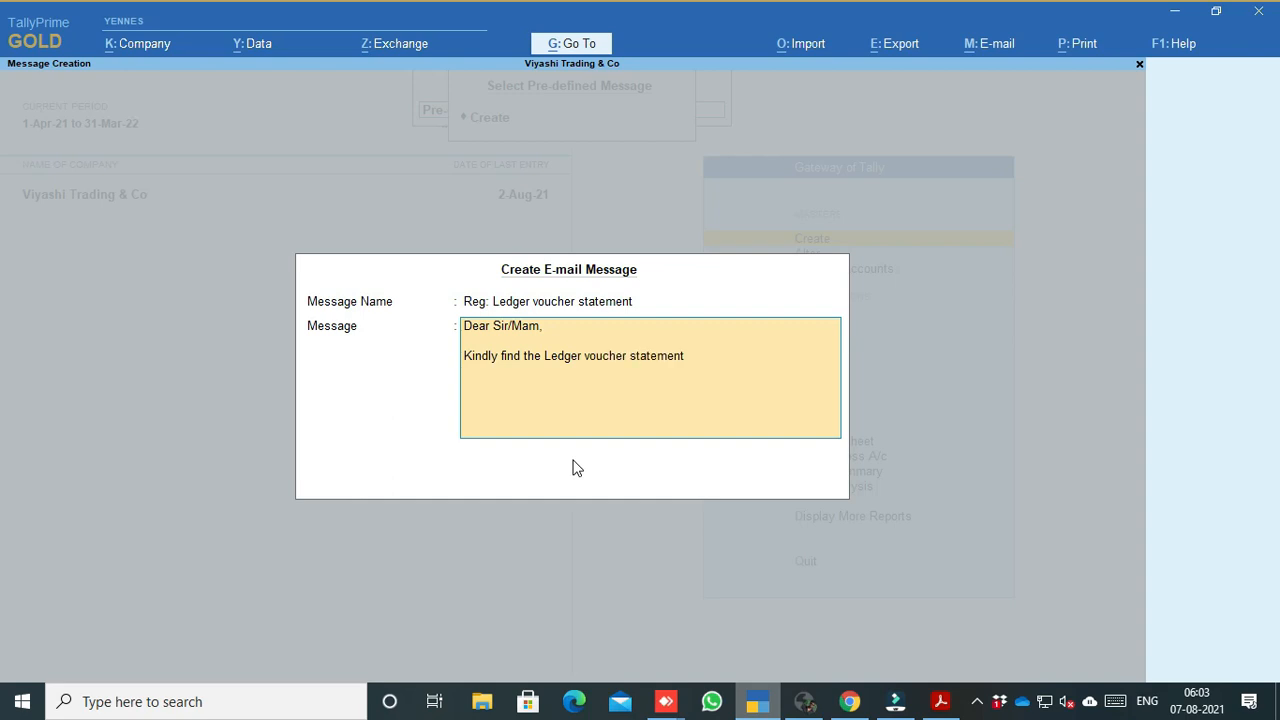
pyautogui.write(' for your reference')
pyautogui.press('Return')
pyautogui.press('n')
pyautogui.press('Down')
pyautogui.press('Down')
# Close the message with "Regards," and "Viyash trading & Co" on separate lines and save it
pyautogui.write('Re')
pyautogui.write('gr')
pyautogui.write('ra')
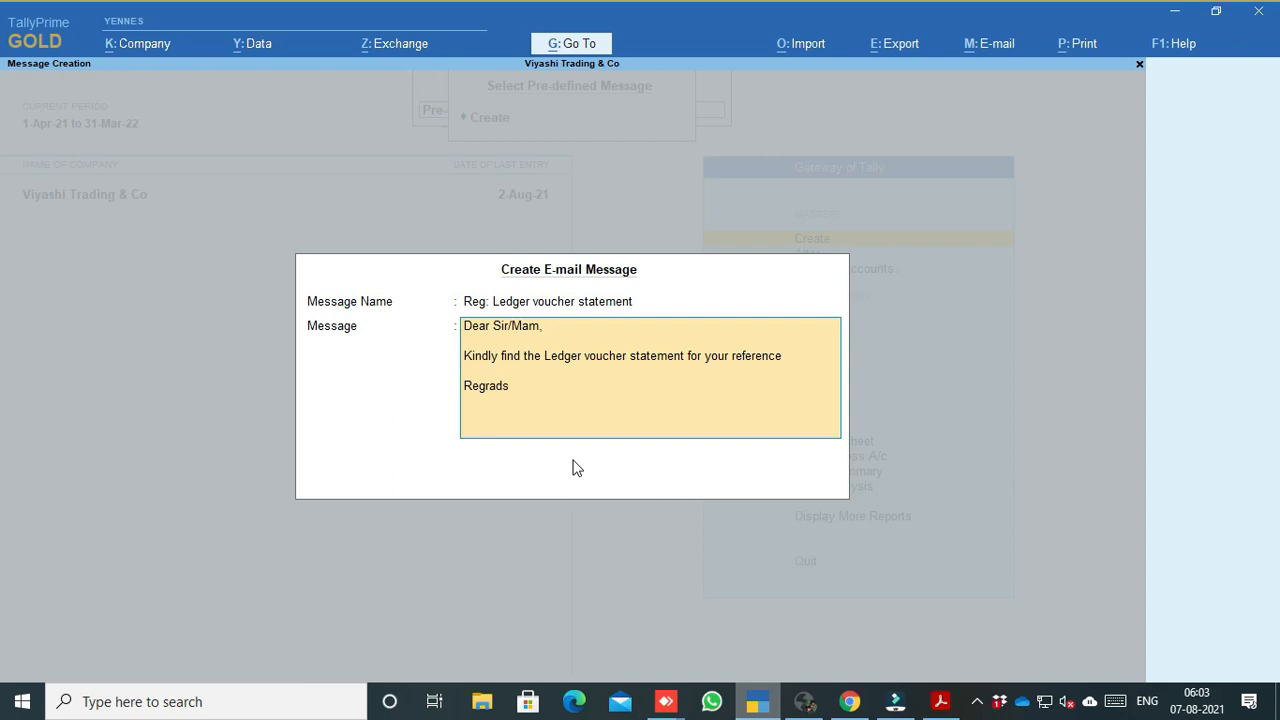
pyautogui.press('BackSpace')
pyautogui.press('BackSpace')
pyautogui.press('BackSpace')
pyautogui.write('s.')
pyautogui.press('ctrl')
pyautogui.press('Return')
pyautogui.write('Viyash trading & Co')
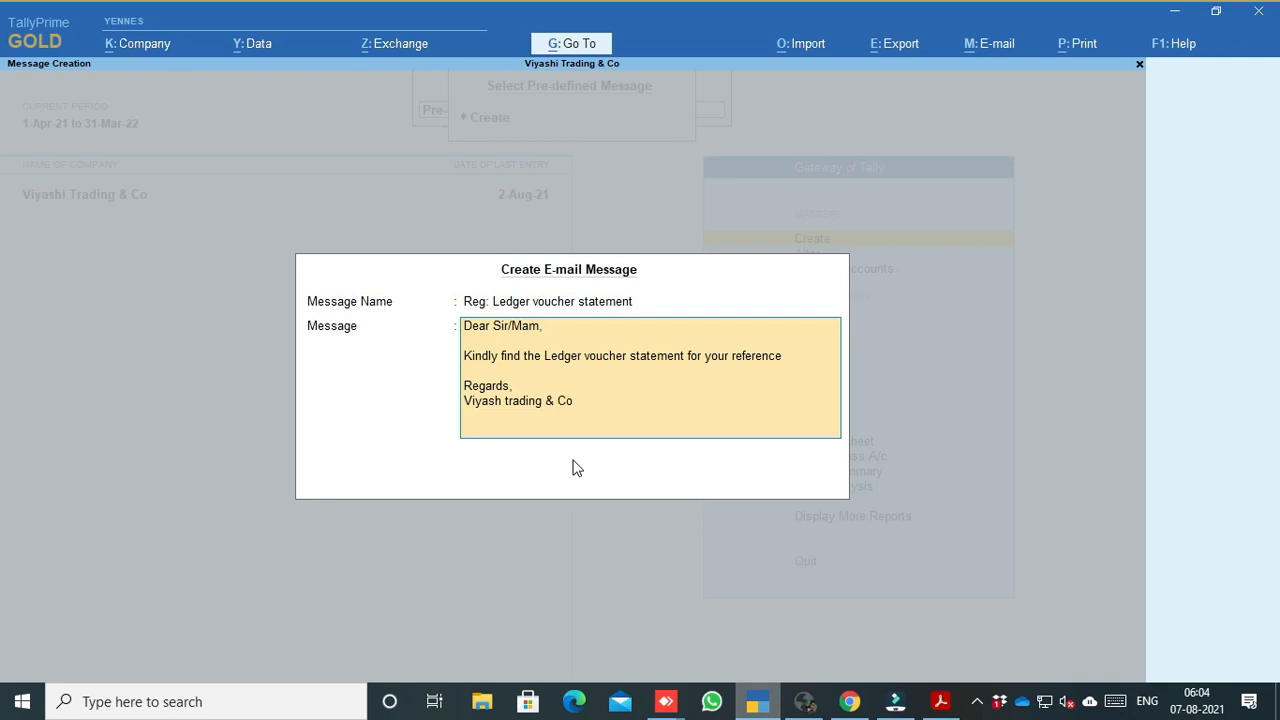
pyautogui.press('Return')
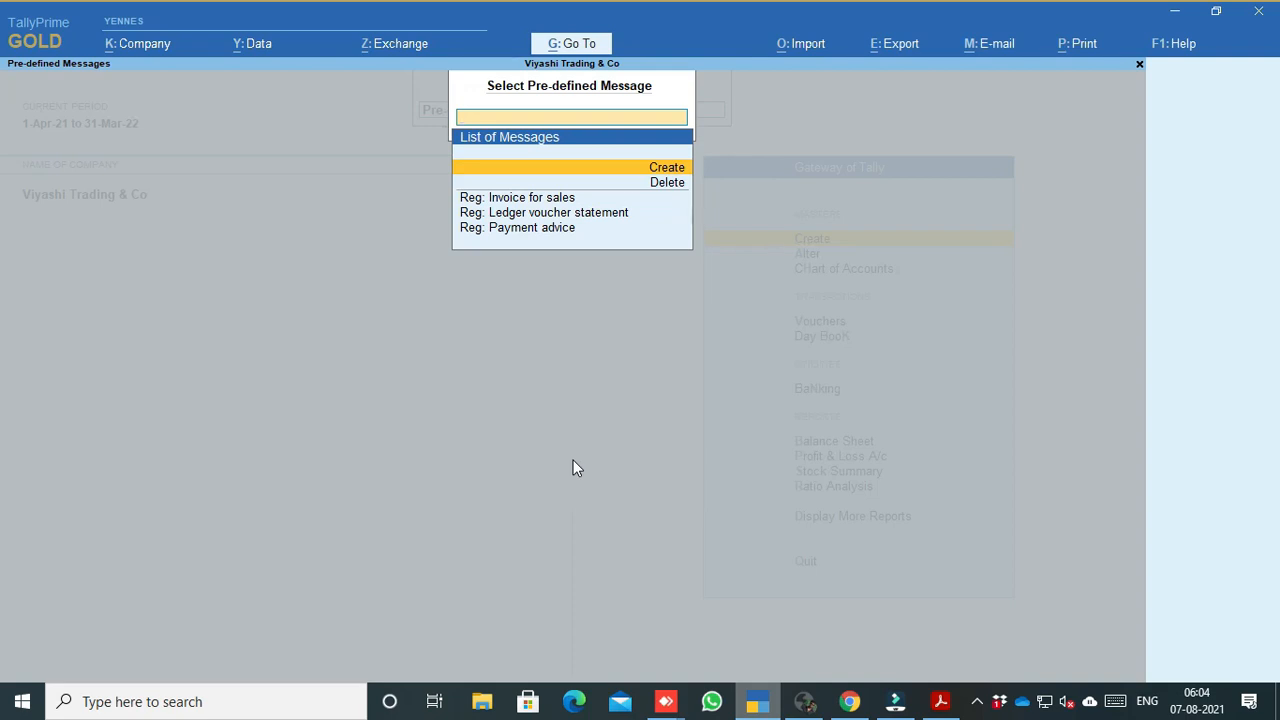
# Review the saved "Reg: Invoice for sales" and "Reg: Payment advice" messages, and return to the Gateway of Tally
pyautogui.press('Escape')
pyautogui.press('Return')
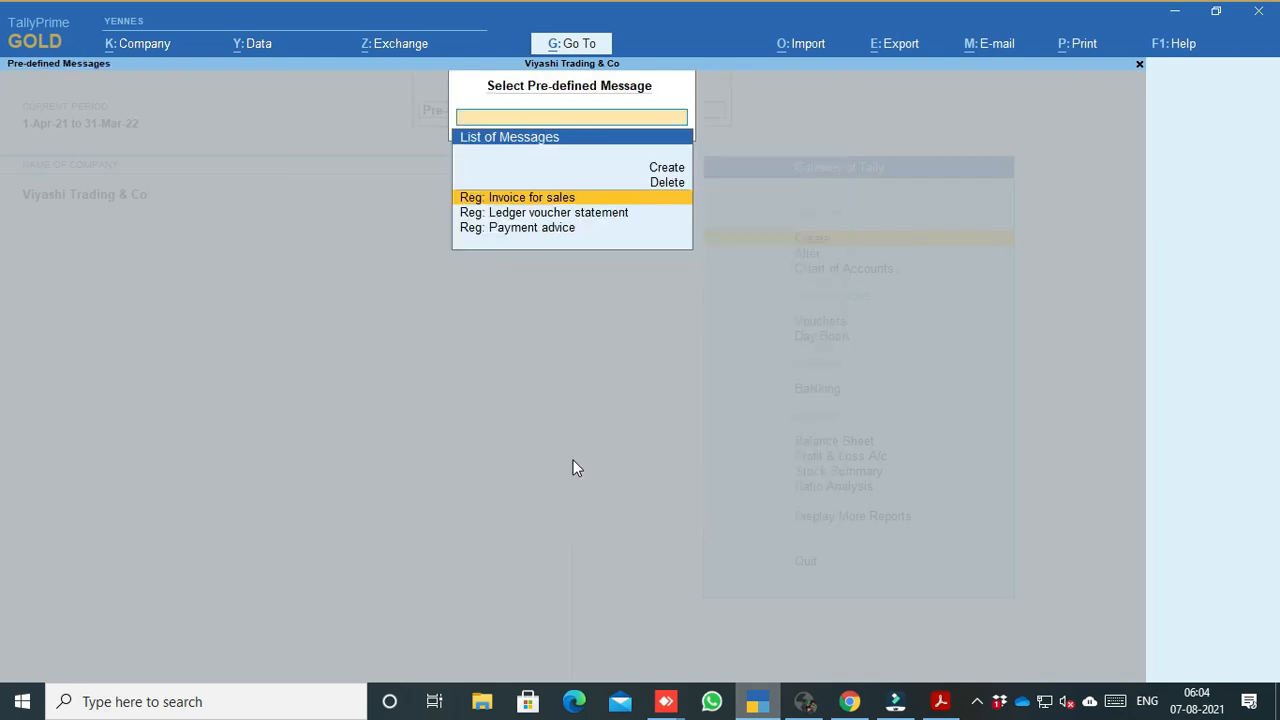
pyautogui.press('Return')
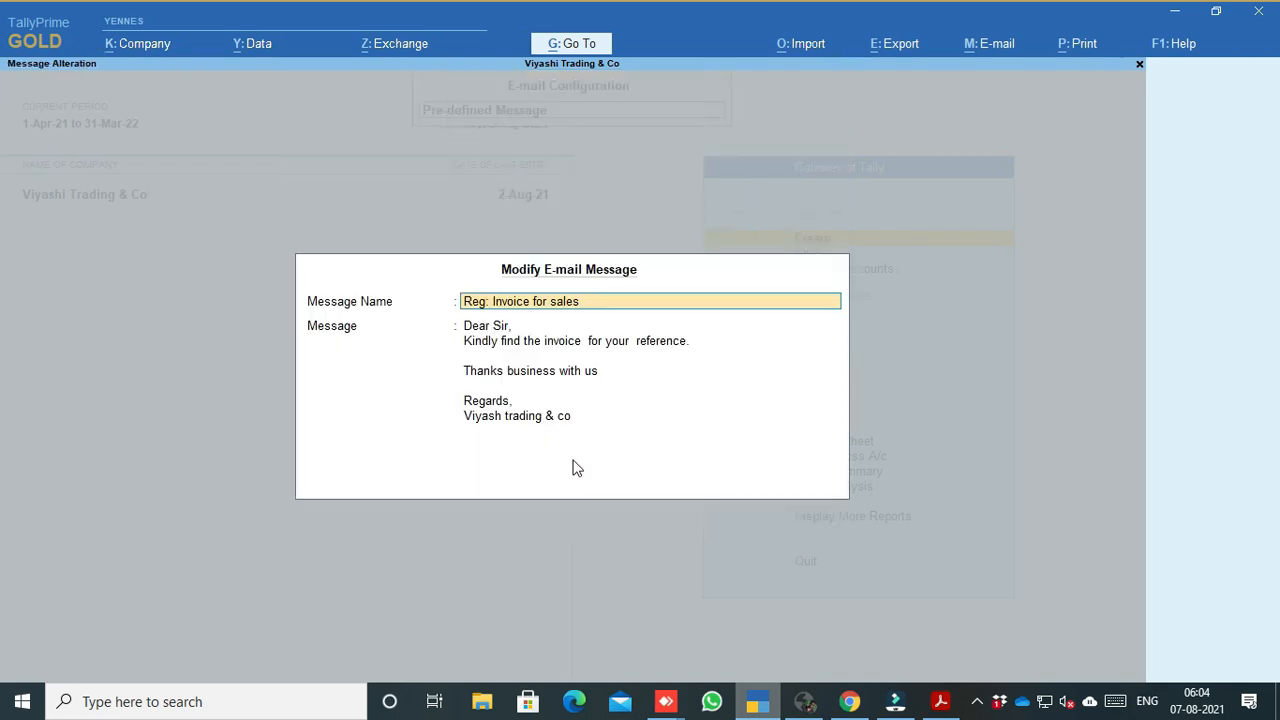
pyautogui.press('Escape')
pyautogui.press('Down')
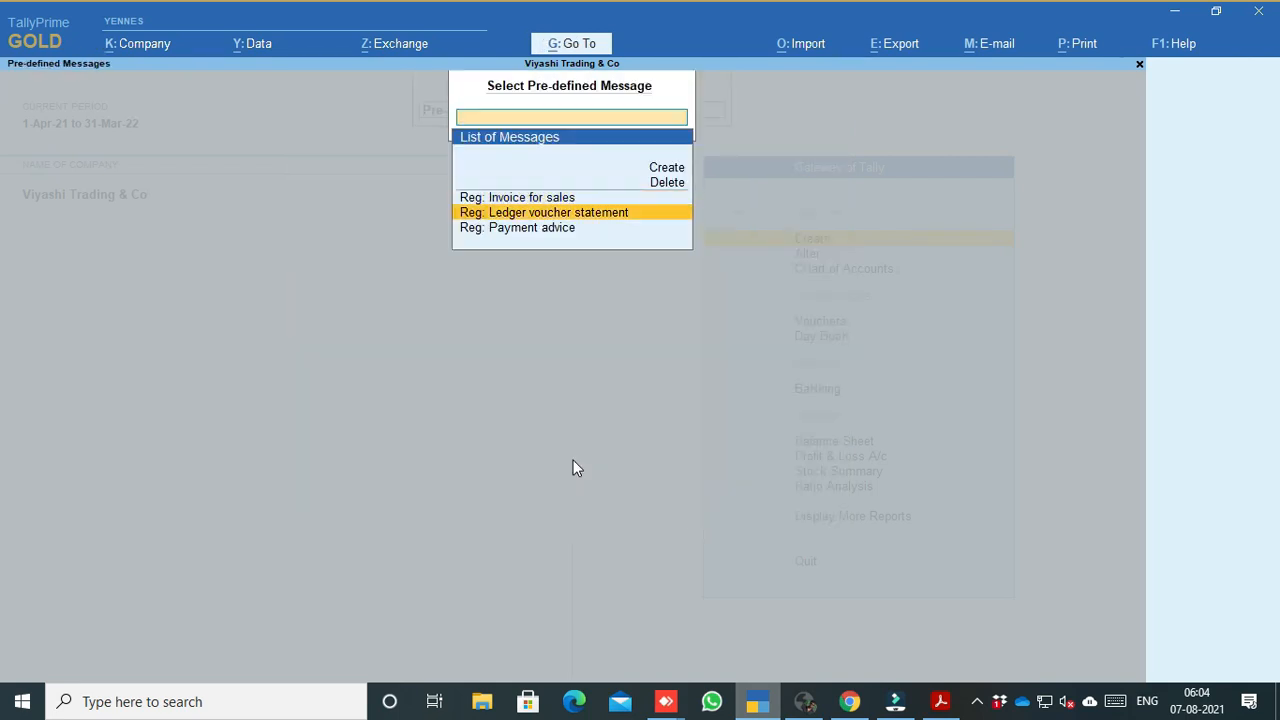
pyautogui.press('Down')
pyautogui.press('Return')
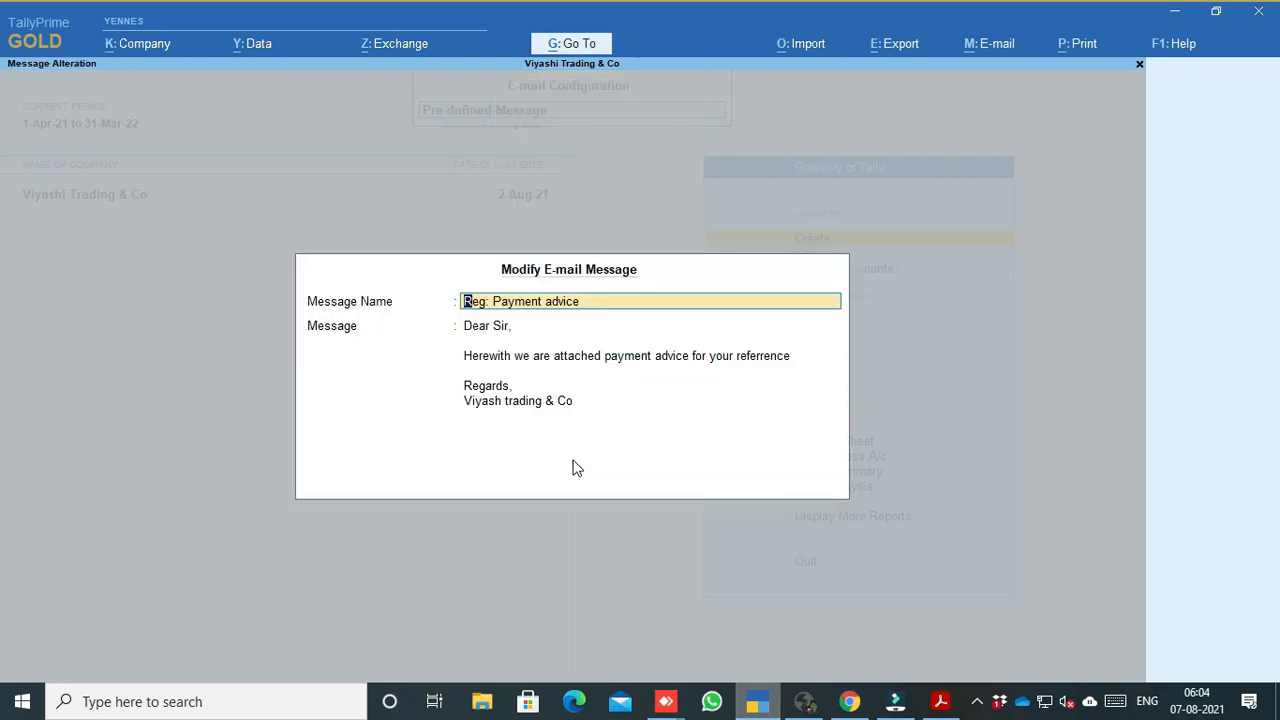
pyautogui.press('Escape')
pyautogui.press('Escape')
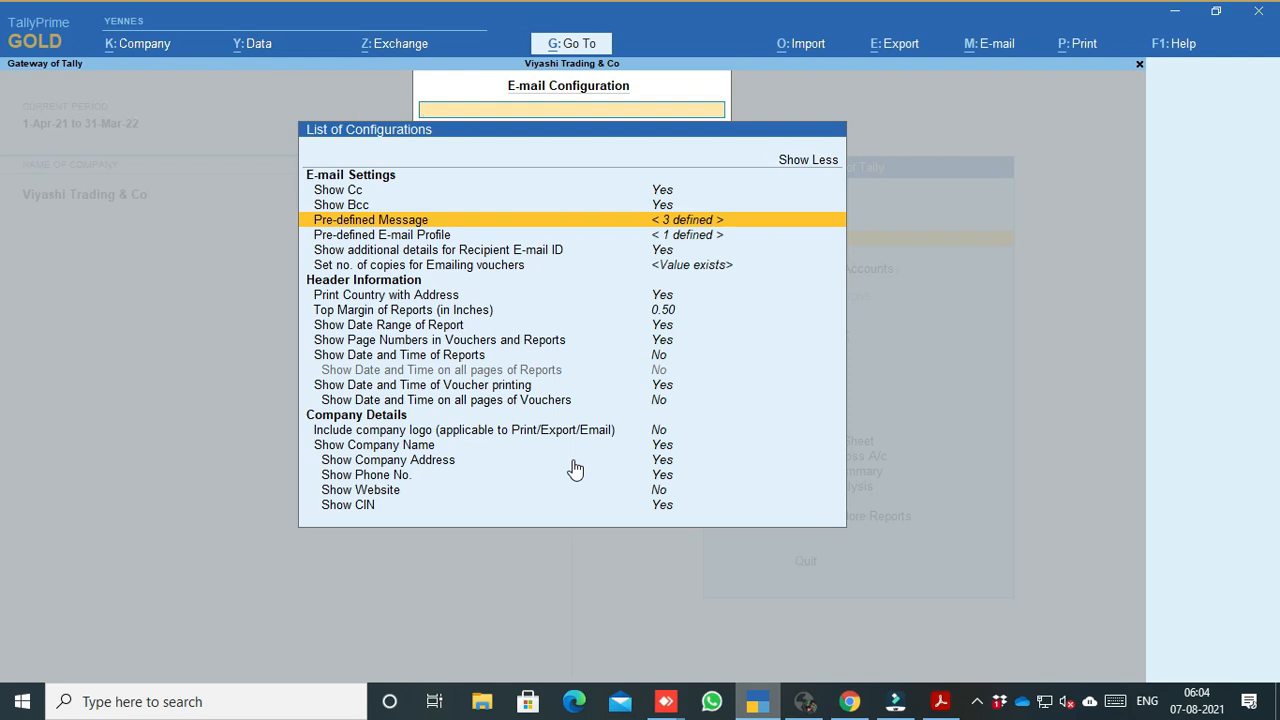
pyautogui.press('Escape')
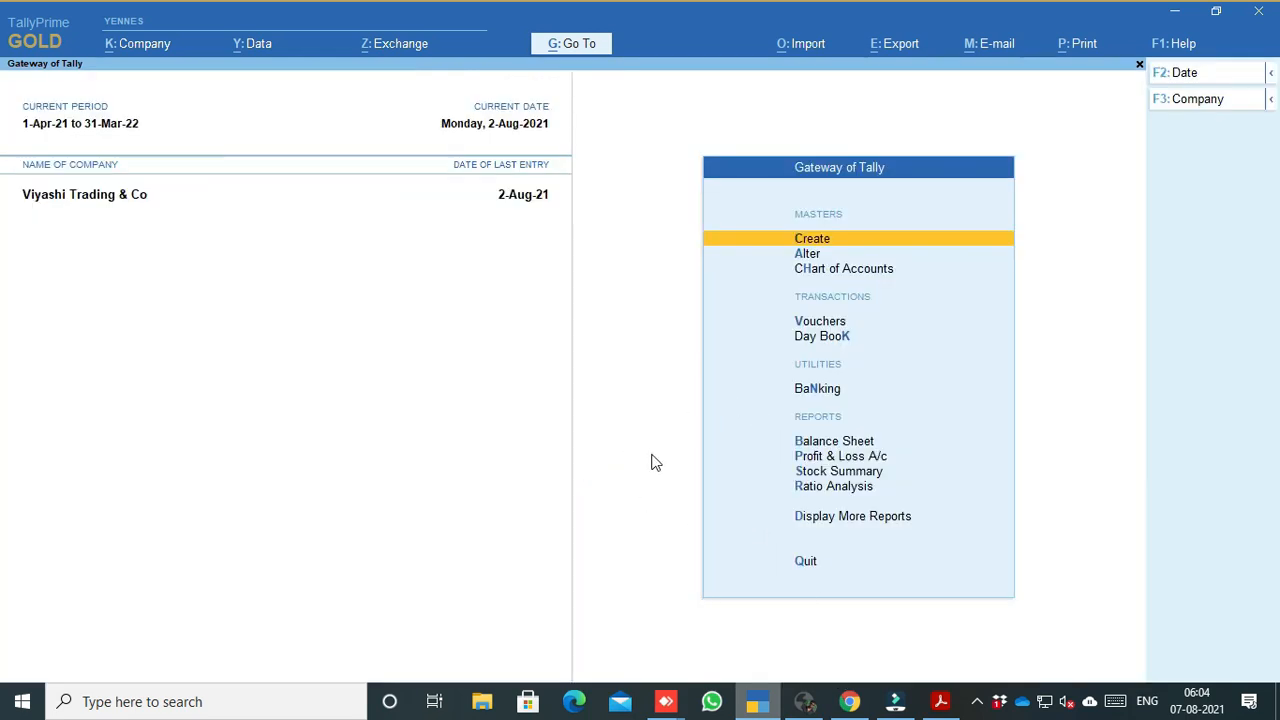
# Switch to Chrome and open the Less secure app access setting in the Google Account's Security section
pyautogui.click(849, 701)
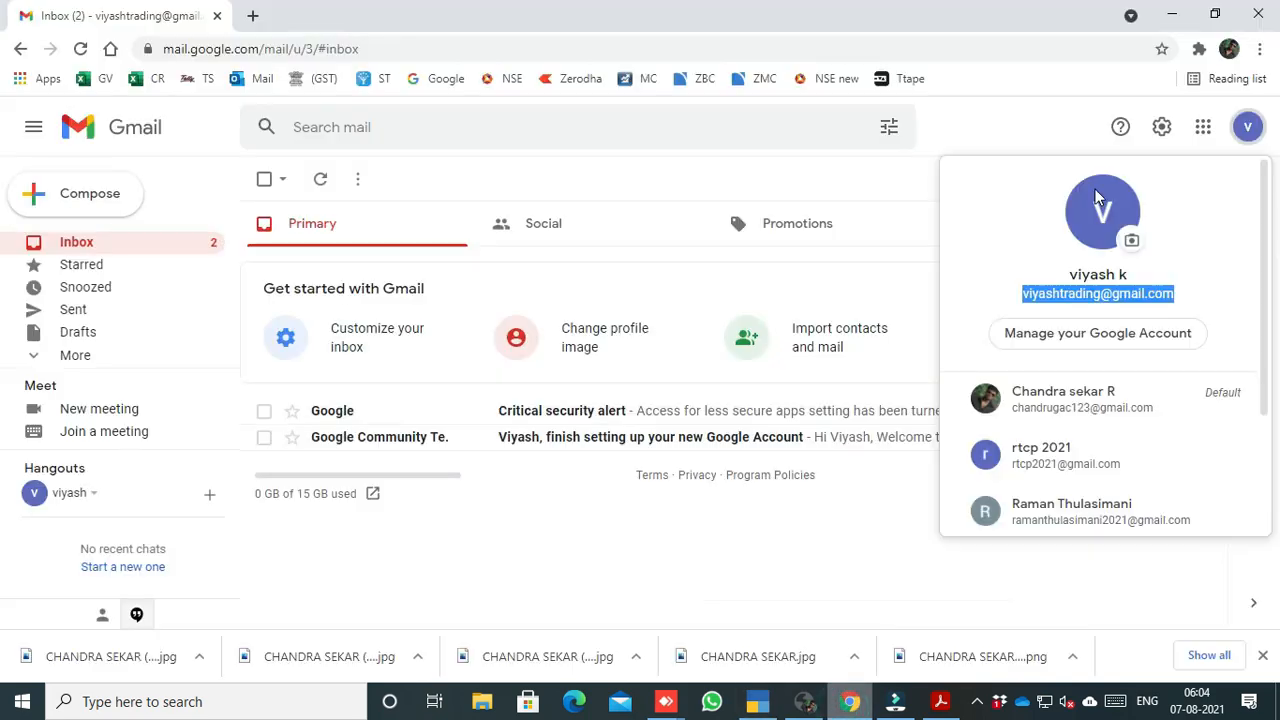
pyautogui.click(1000, 130)
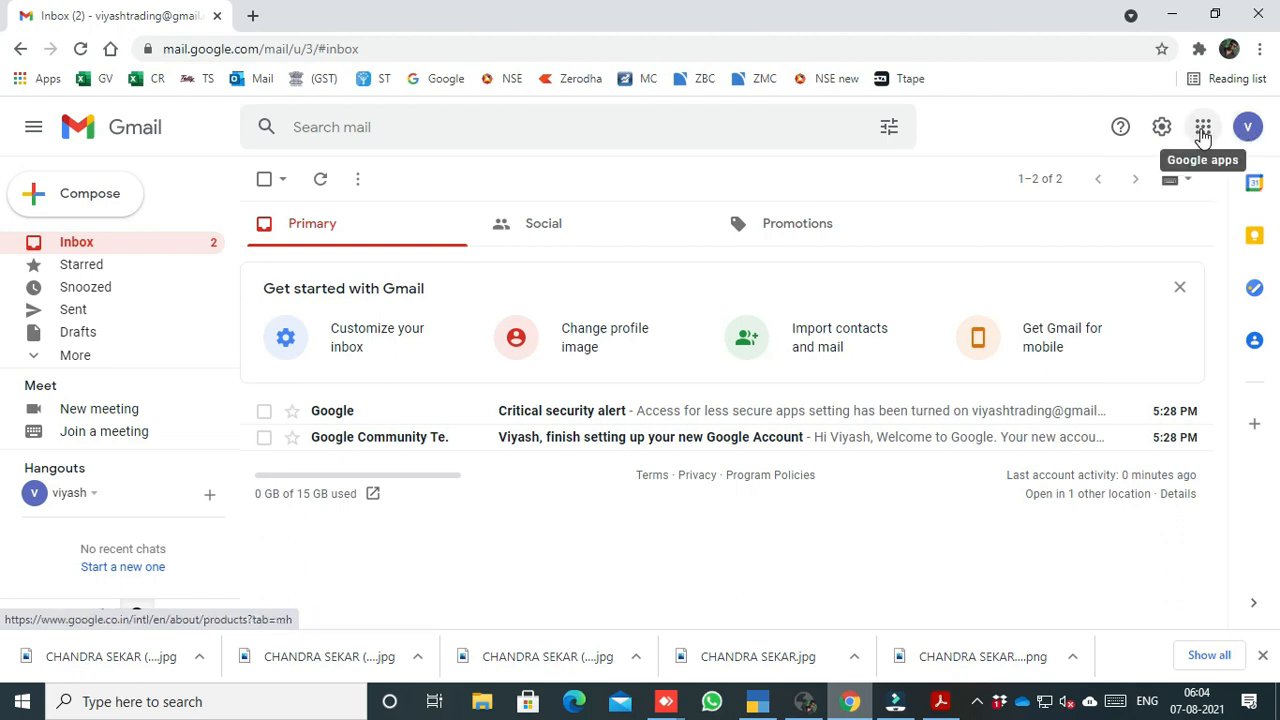
pyautogui.click(1202, 130)
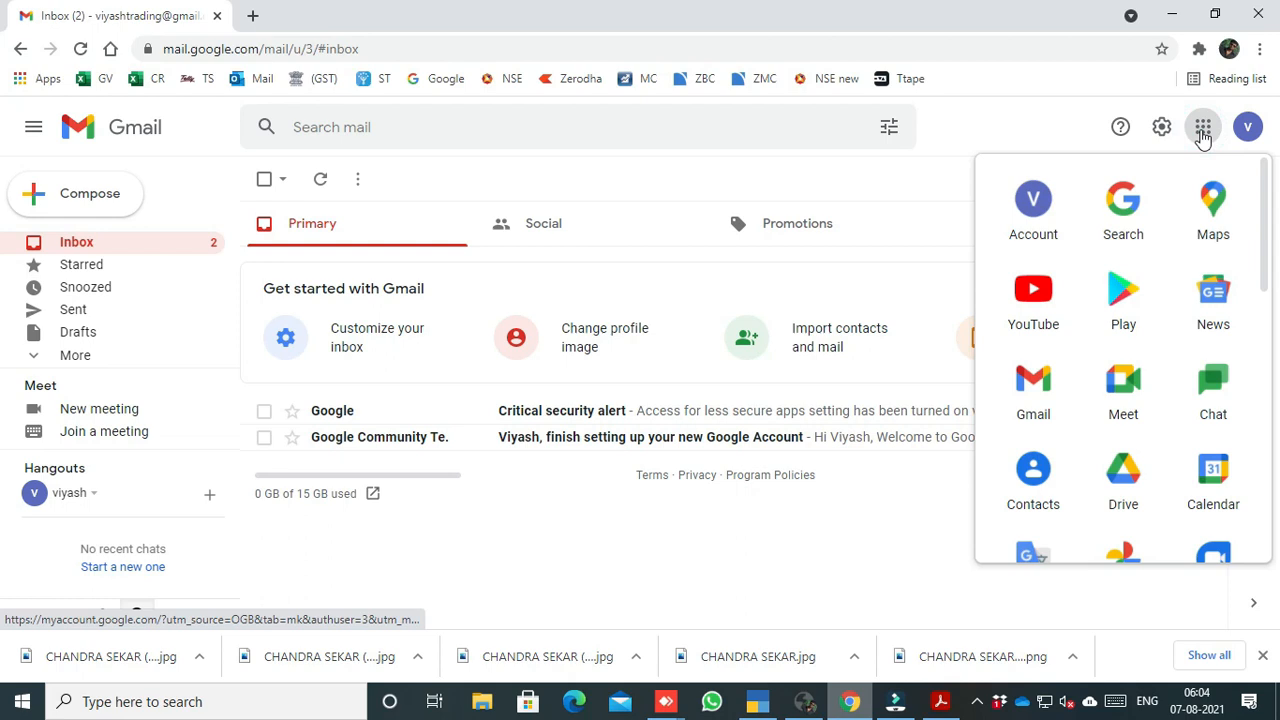
pyautogui.click(1045, 218)
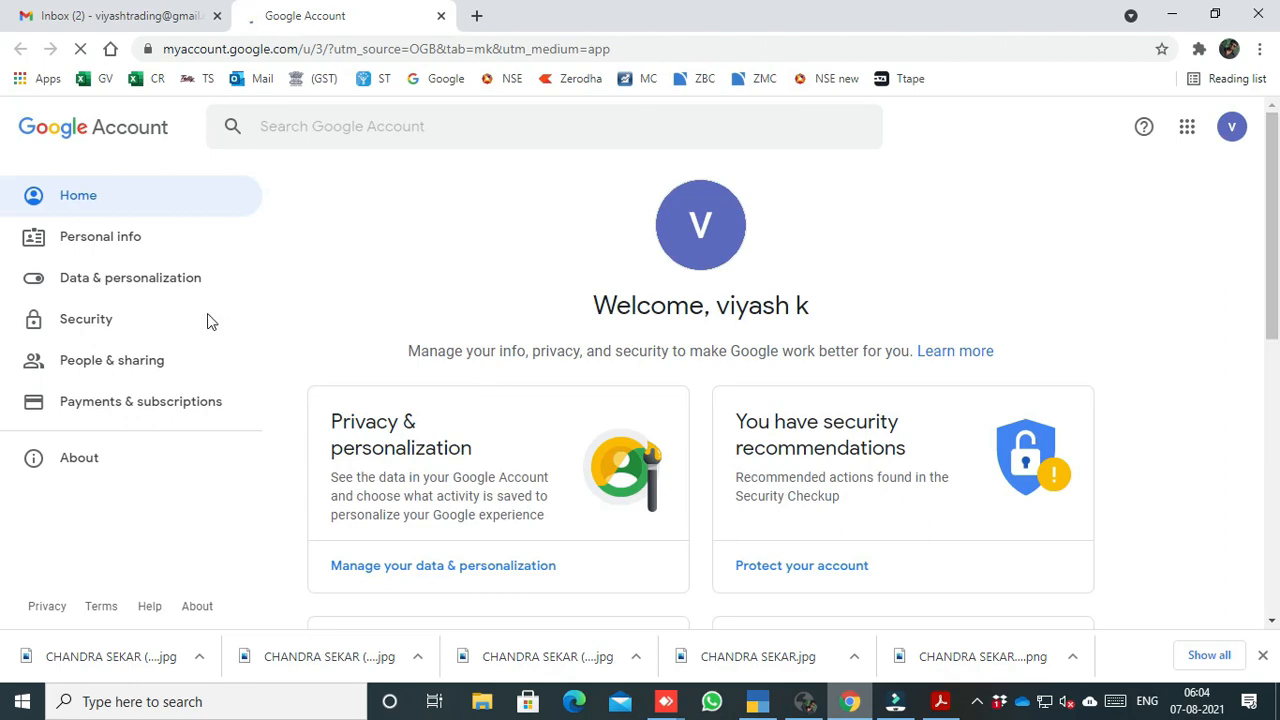
pyautogui.click(108, 318)
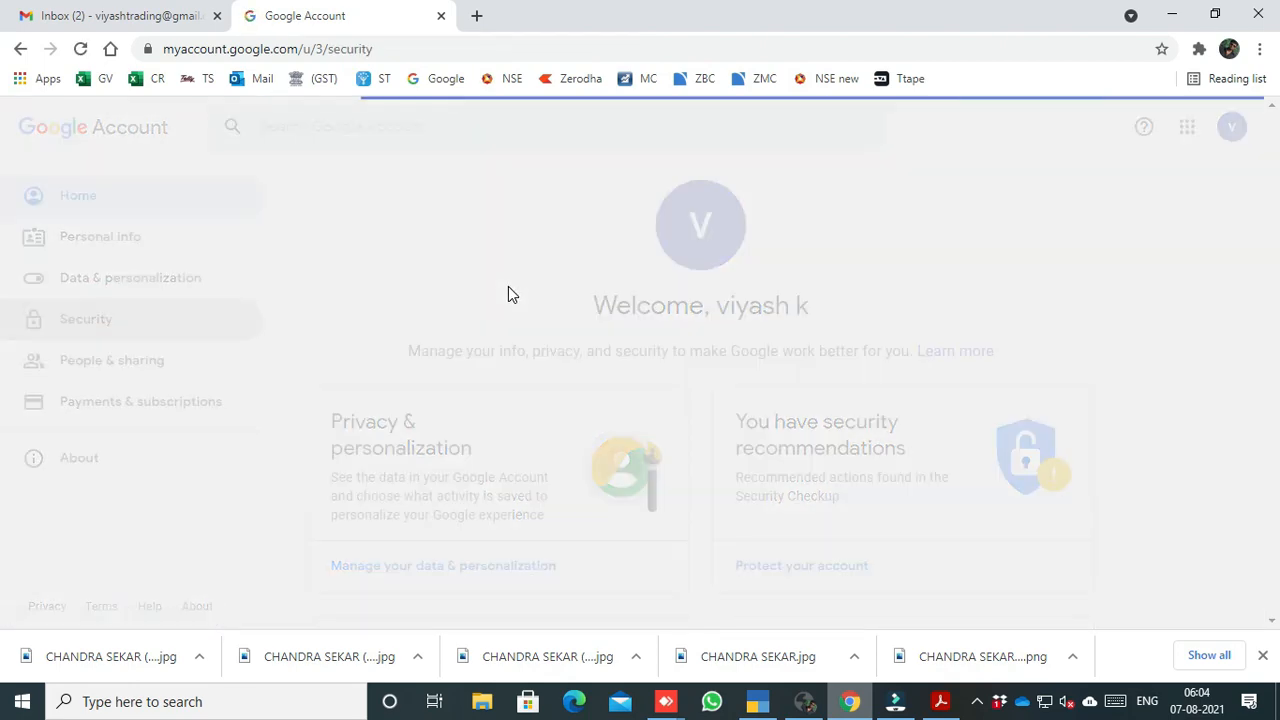
pyautogui.scroll(-3, 555, 335)
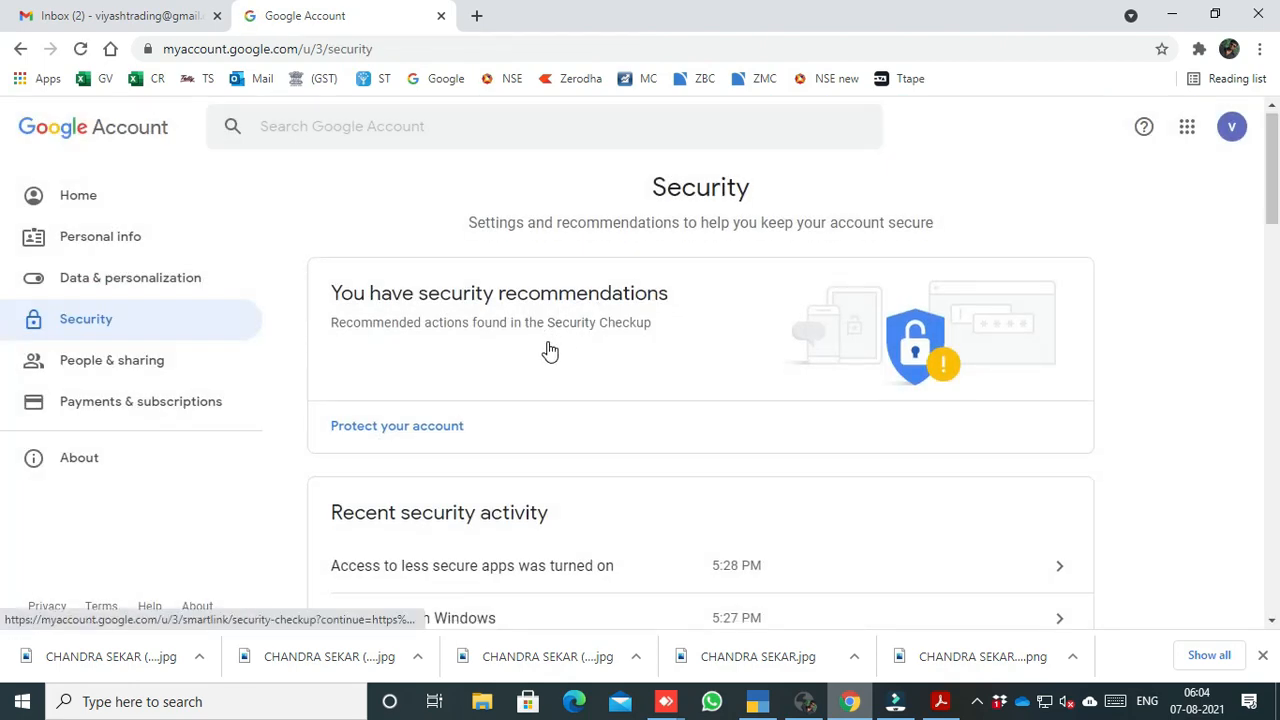
pyautogui.scroll(-12, 549, 349)
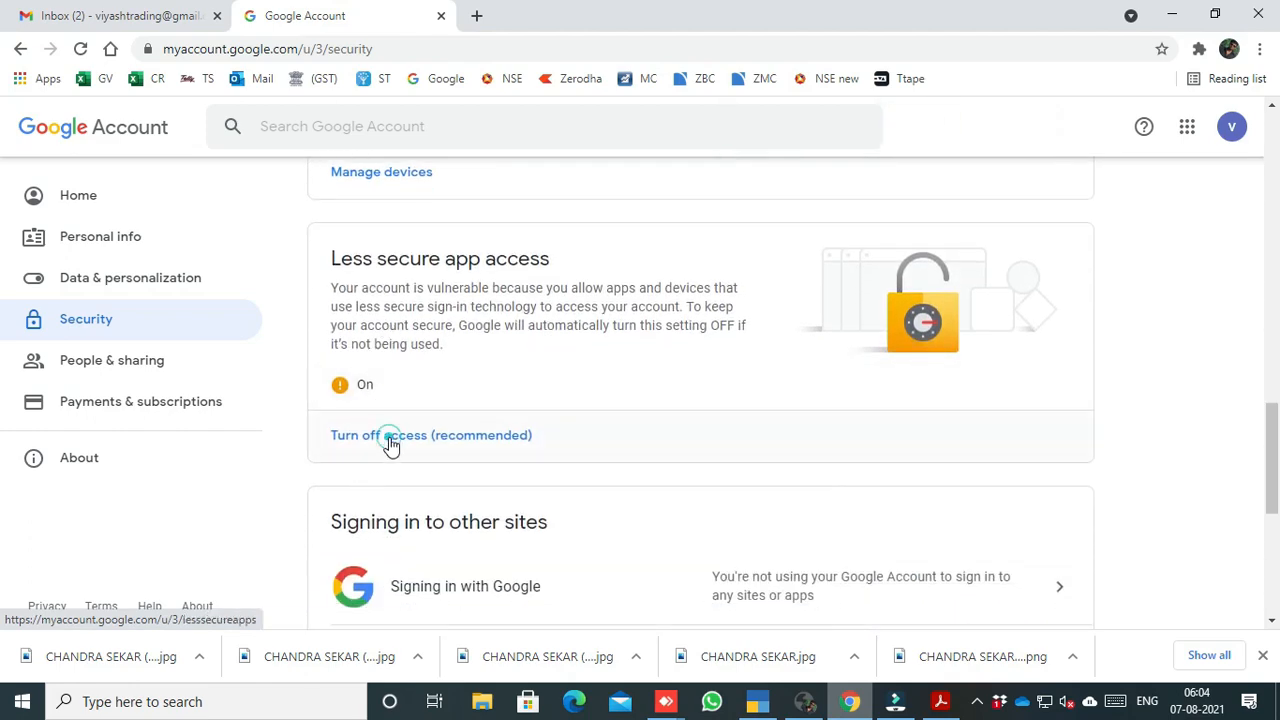
pyautogui.click(390, 444)
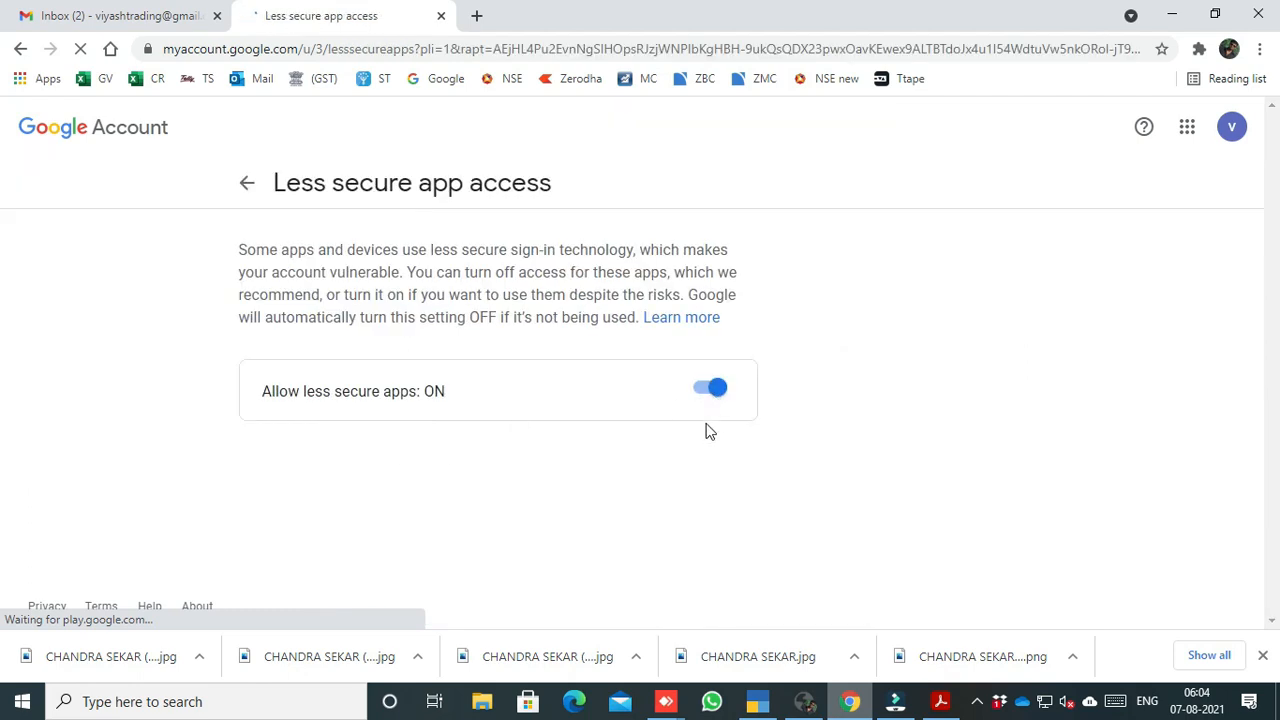
# Turn Allow less secure apps off and back on, and return to the Security page
pyautogui.click(698, 390)
pyautogui.click(699, 392)
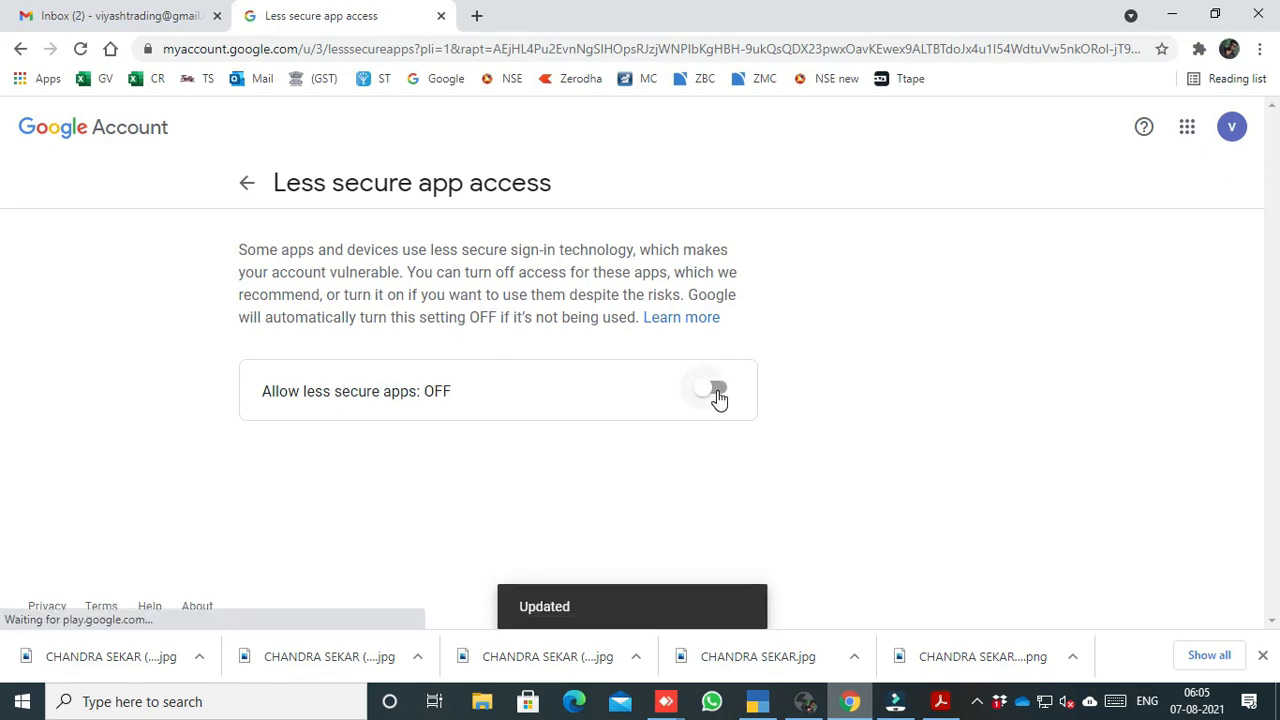
pyautogui.click(716, 393)
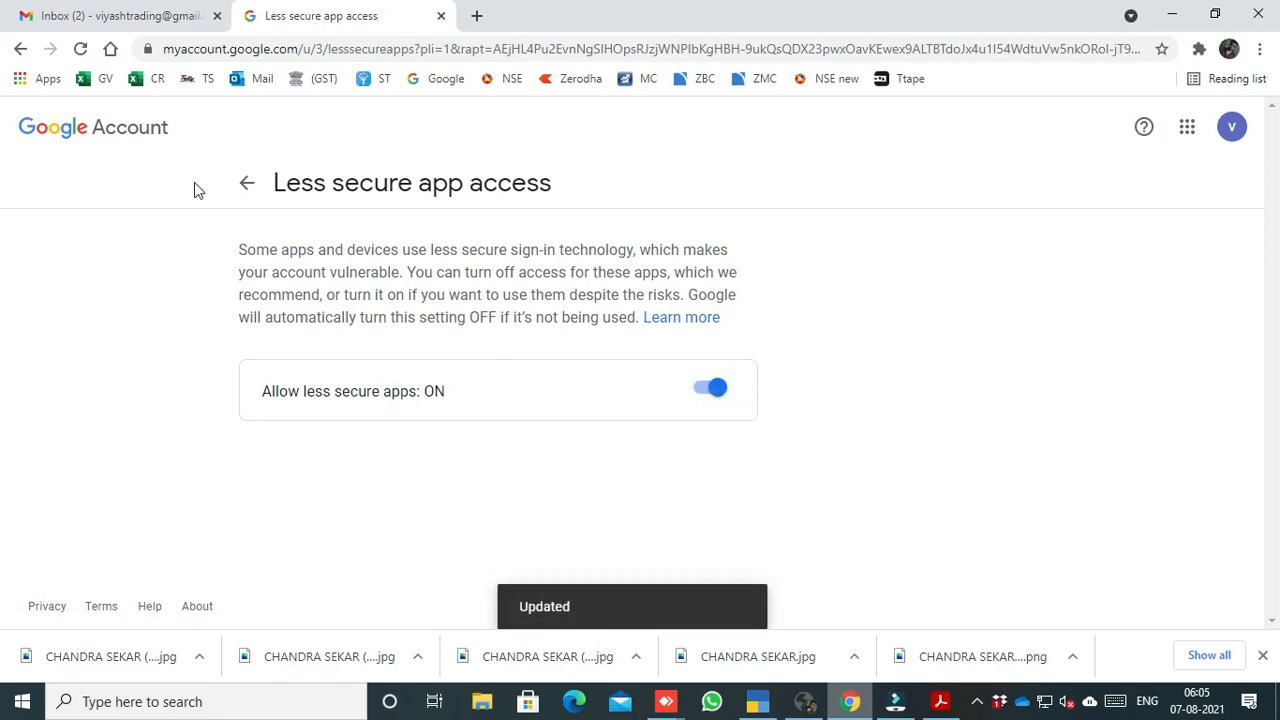
pyautogui.click(246, 186)
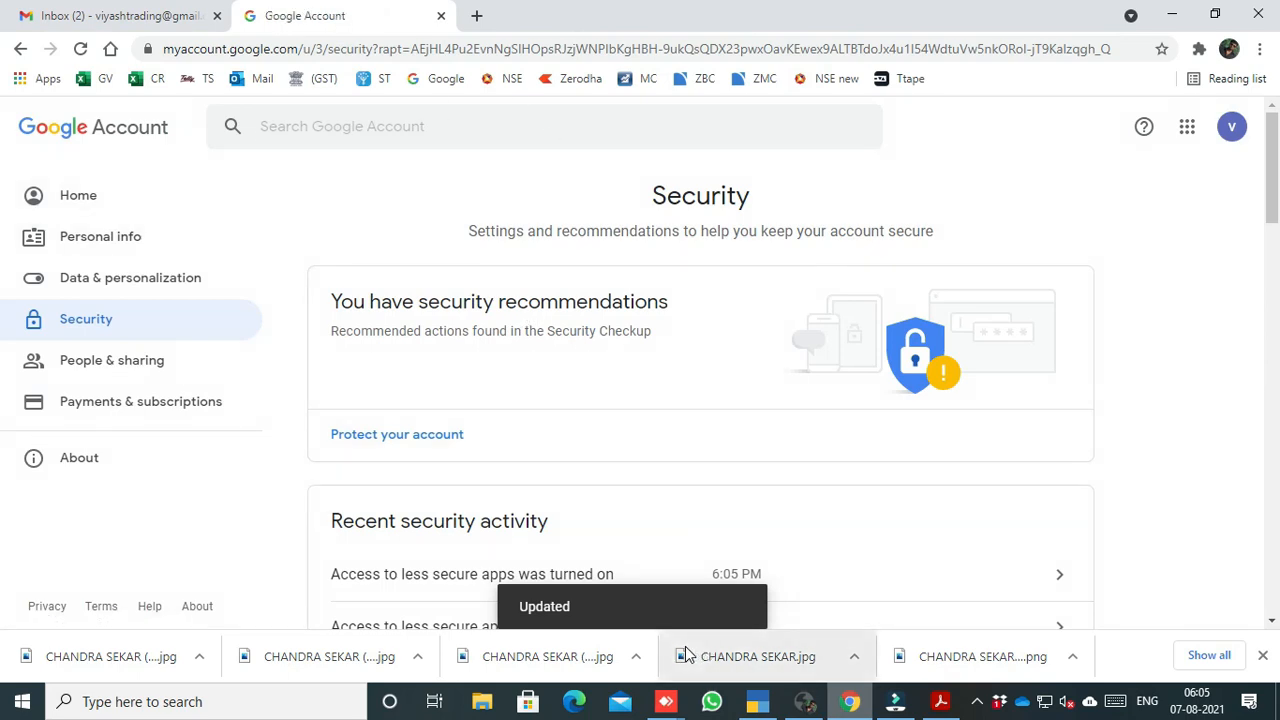
# Switch to TallyPrime and open the Chandru Mobiles ledger for alteration
pyautogui.click(757, 705)
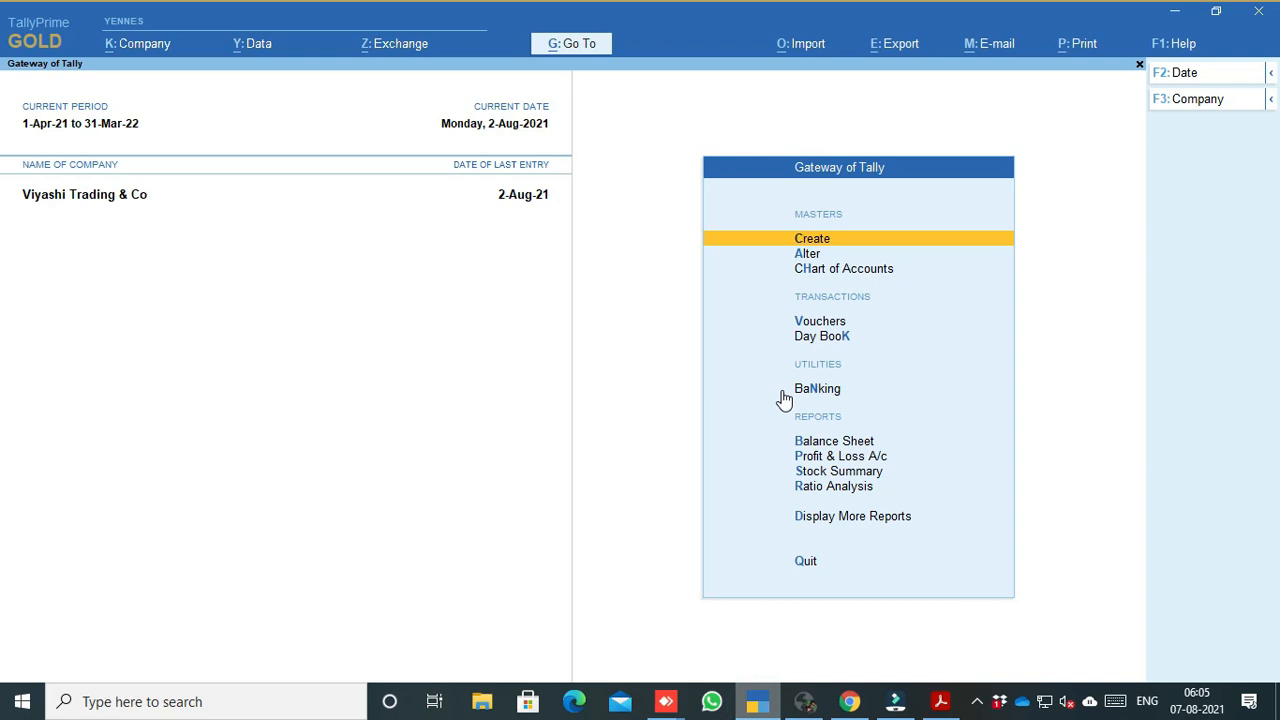
pyautogui.press('Down')
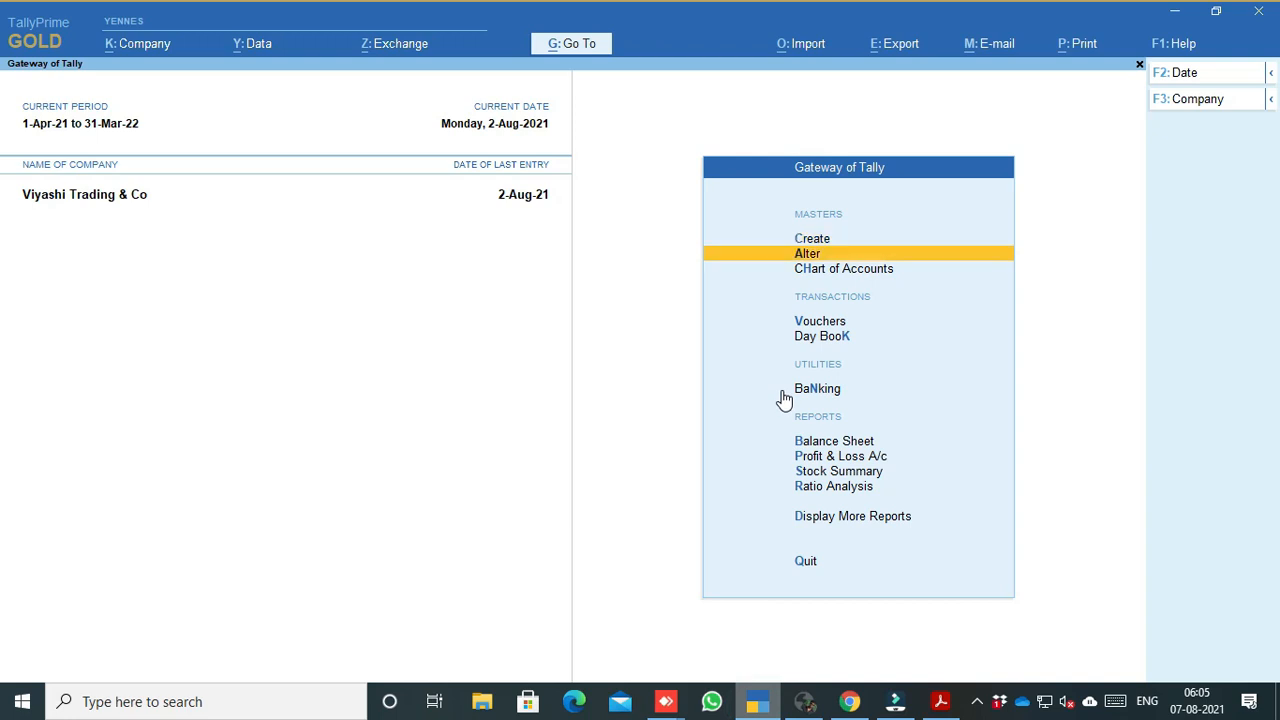
pyautogui.press('Return')
pyautogui.press('Down')
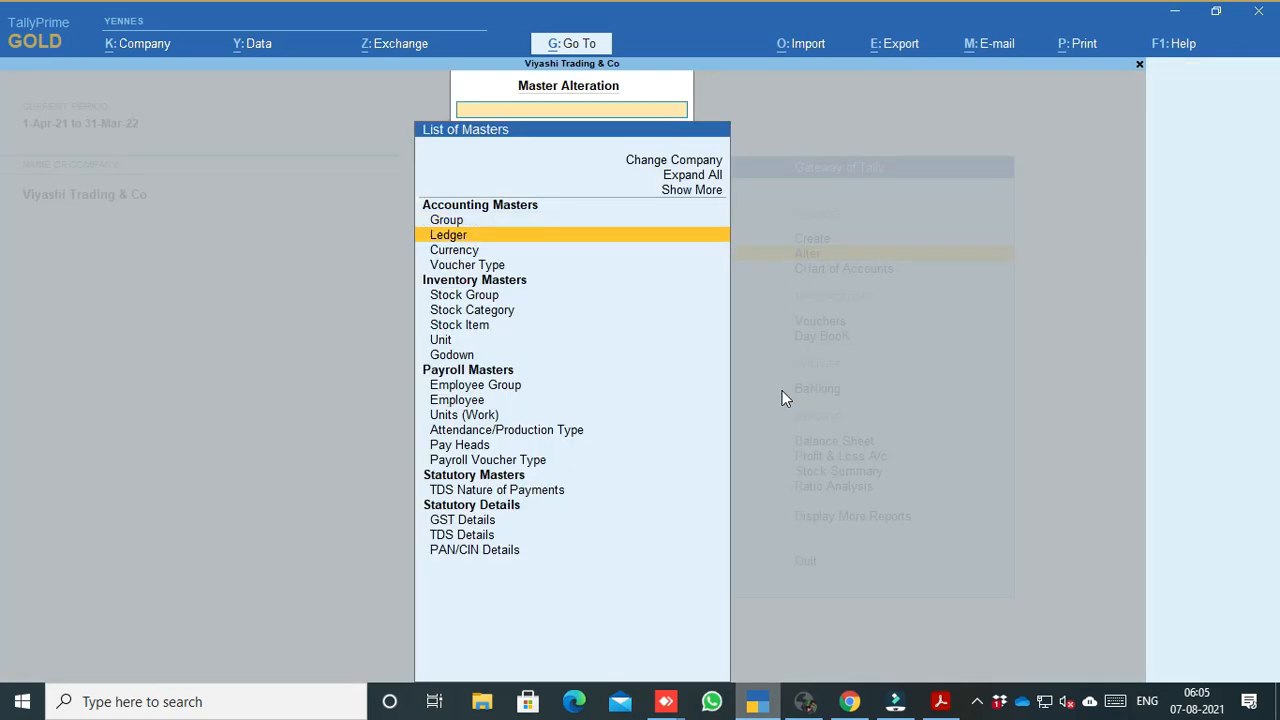
pyautogui.press('Return')
pyautogui.write('Chandru')
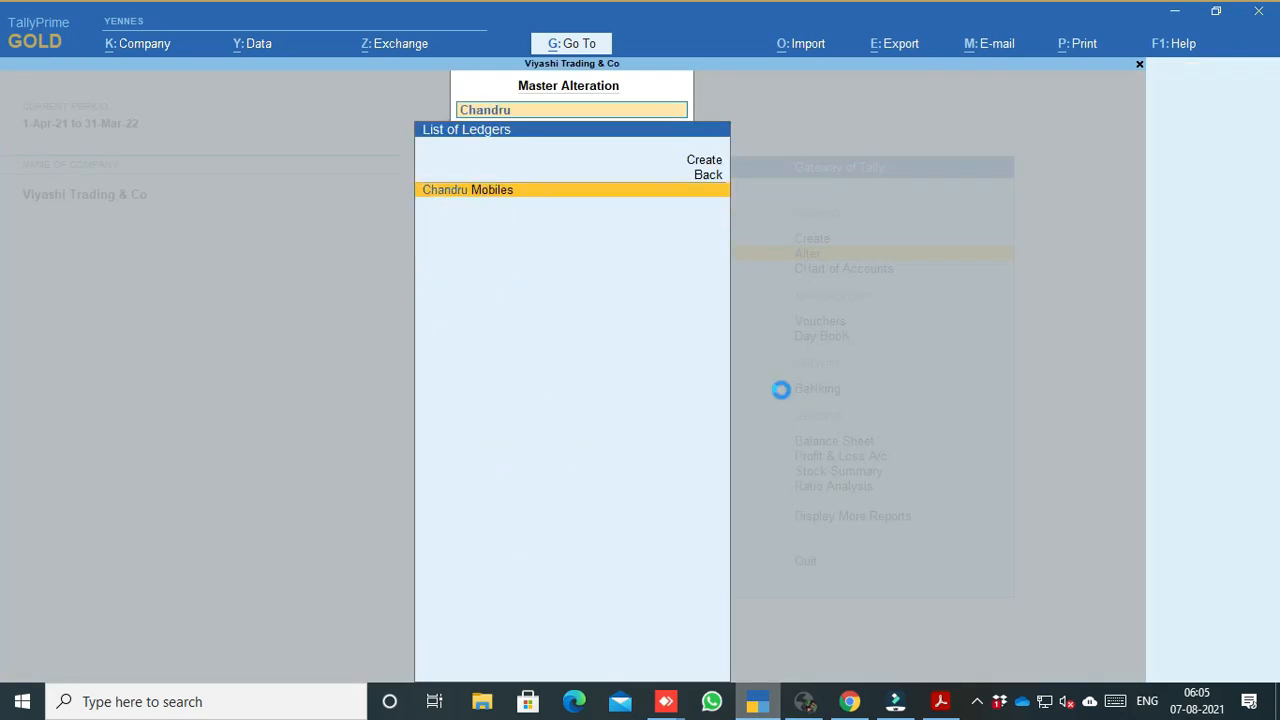
pyautogui.press('Return')
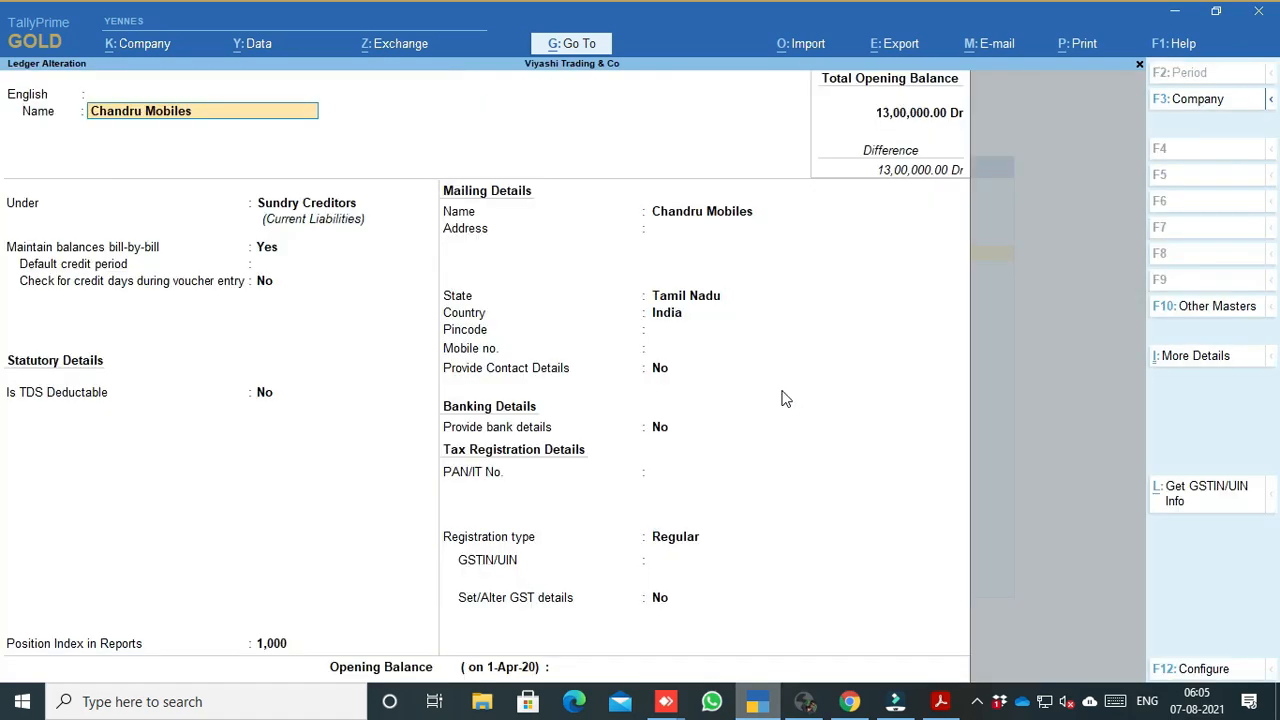
# Set Provide Contact Details to Yes, keep the stored e-mail address, and continue through the bank and tax fields of the ledger
pyautogui.click(668, 385)
pyautogui.write('y')
pyautogui.press('Return')
pyautogui.press('Return')
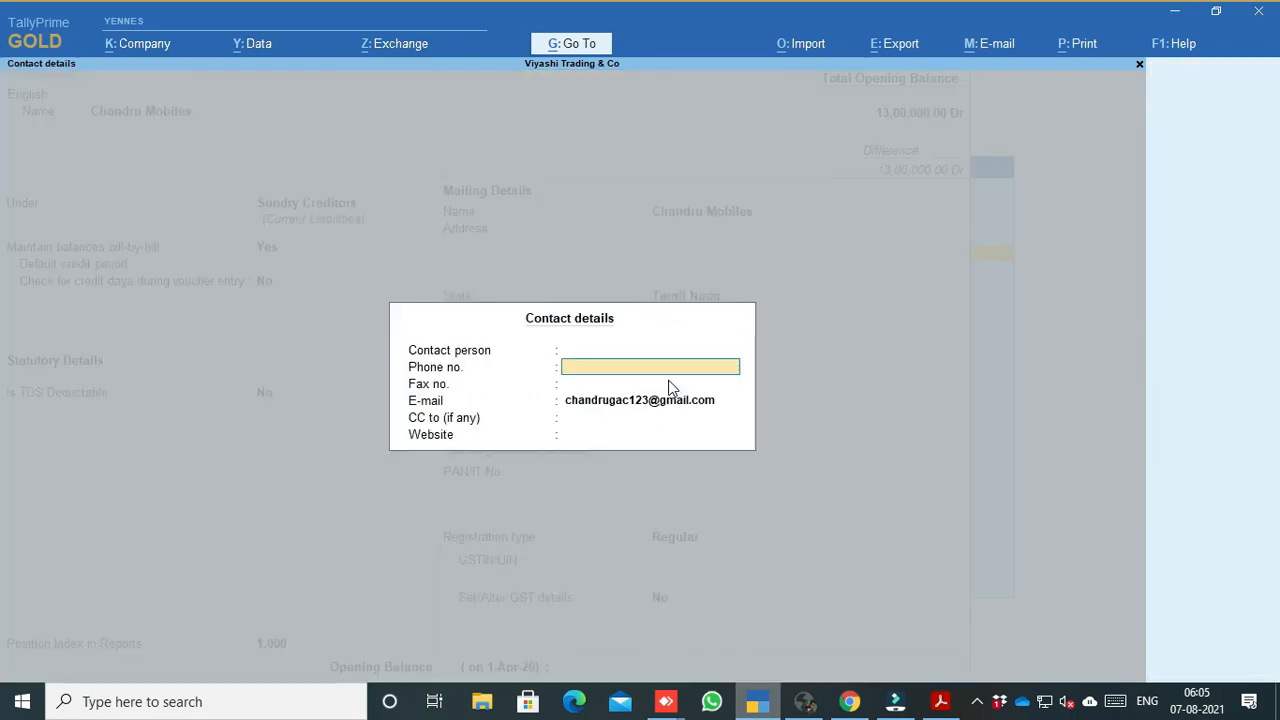
pyautogui.press('Return')
pyautogui.press('Return')
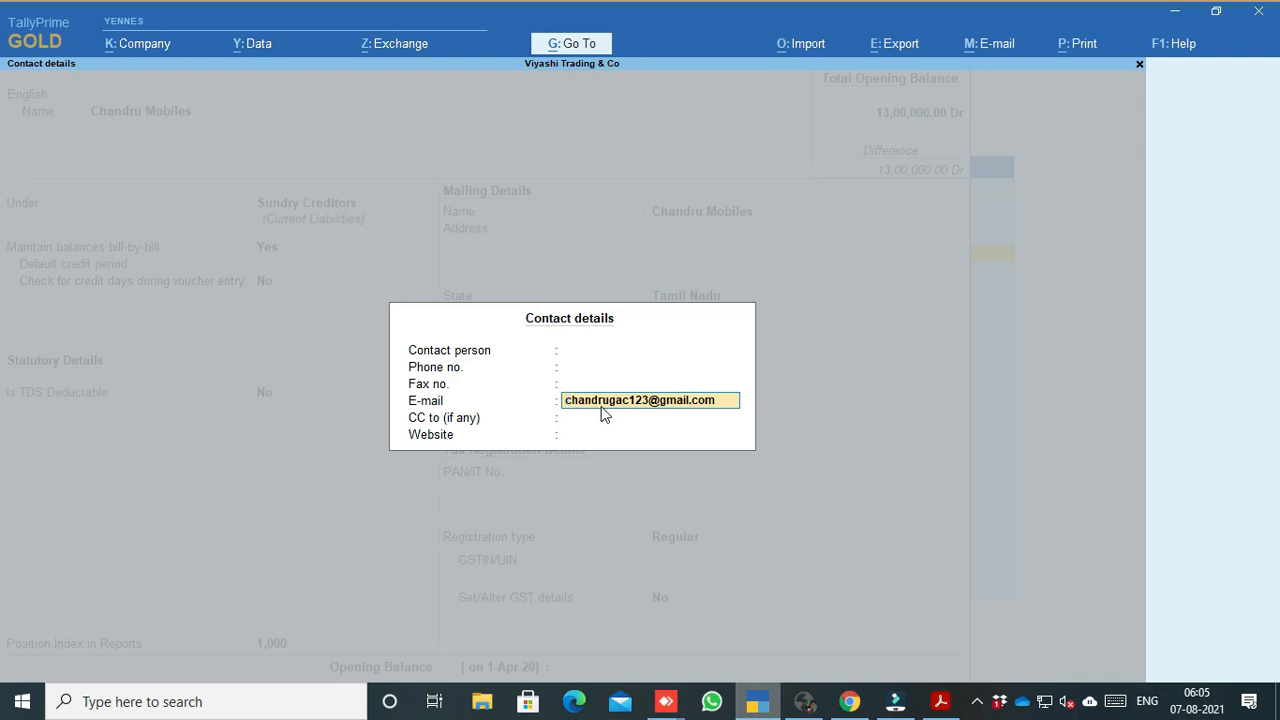
pyautogui.press('Return')
pyautogui.press('Return')
pyautogui.press('Return')
pyautogui.press('Return')
pyautogui.press('Return')
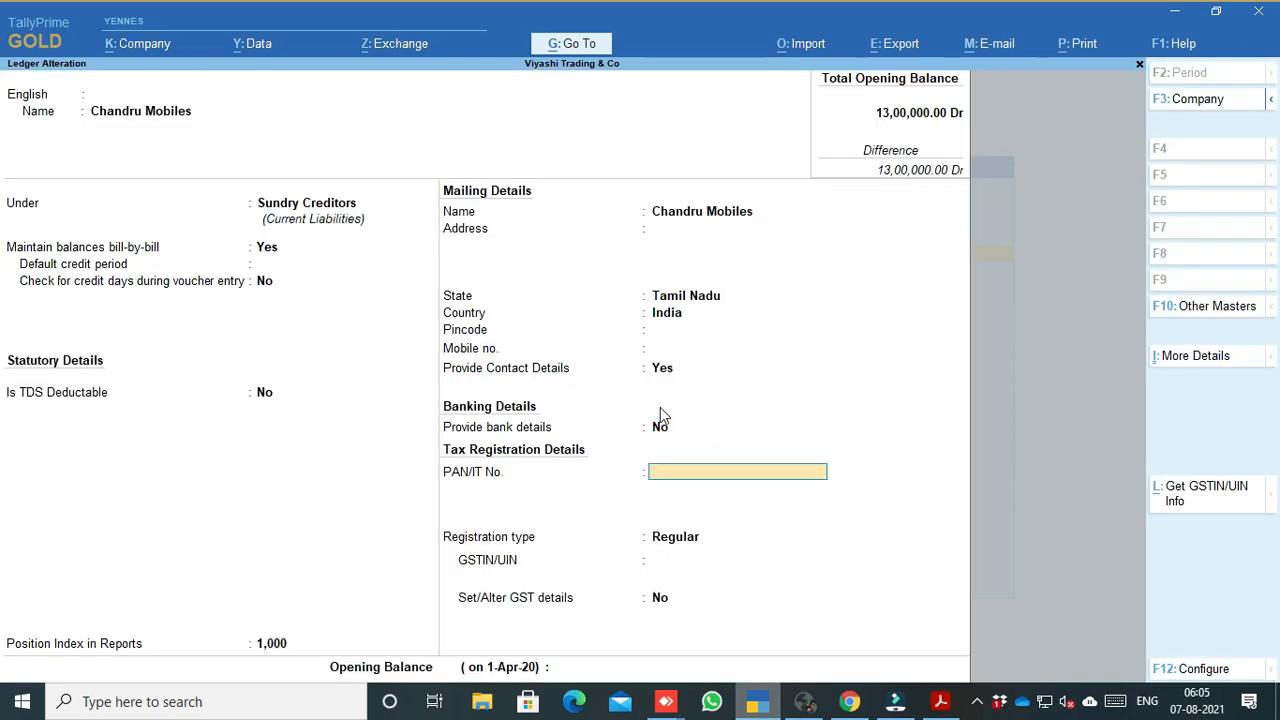
pyautogui.press('Return')
pyautogui.press('Return')
pyautogui.press('Return')
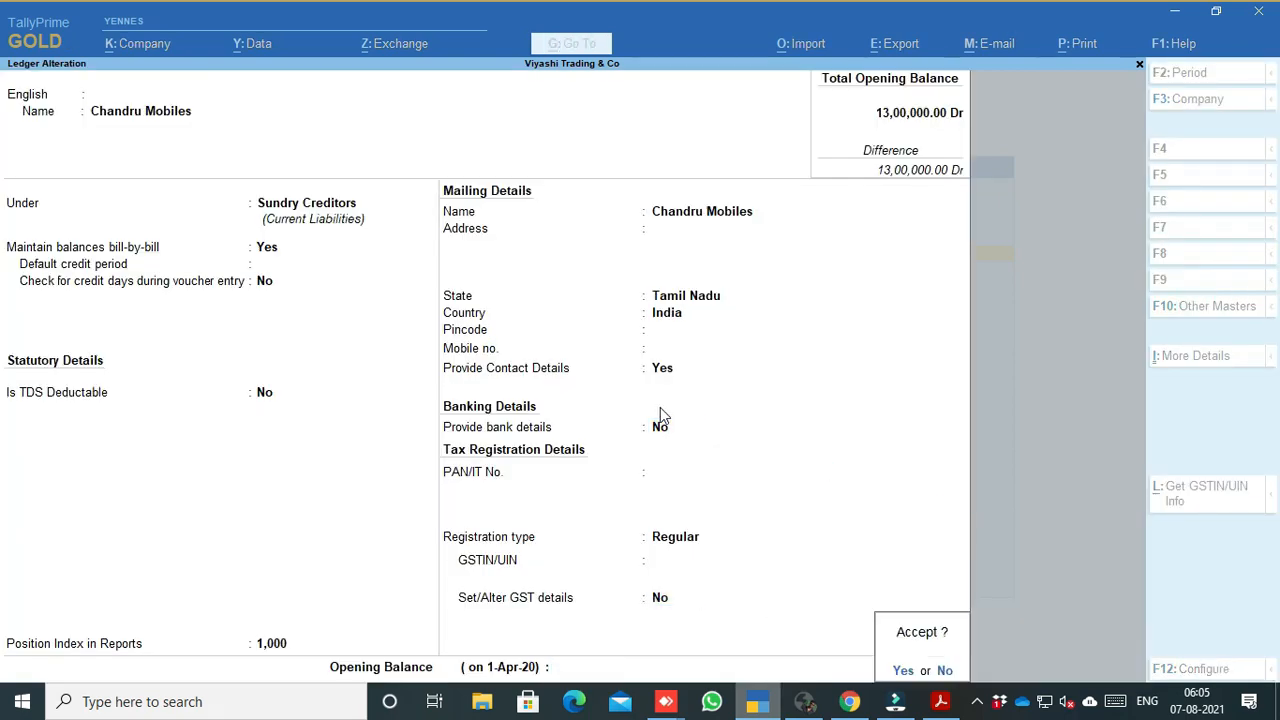
# Go back to the ledger's contact details and review the E-mail and CC fields
pyautogui.press('Escape')
pyautogui.press('BackSpace')
pyautogui.press('BackSpace')
pyautogui.press('BackSpace')
pyautogui.press('BackSpace')
pyautogui.press('BackSpace')
pyautogui.press('BackSpace')
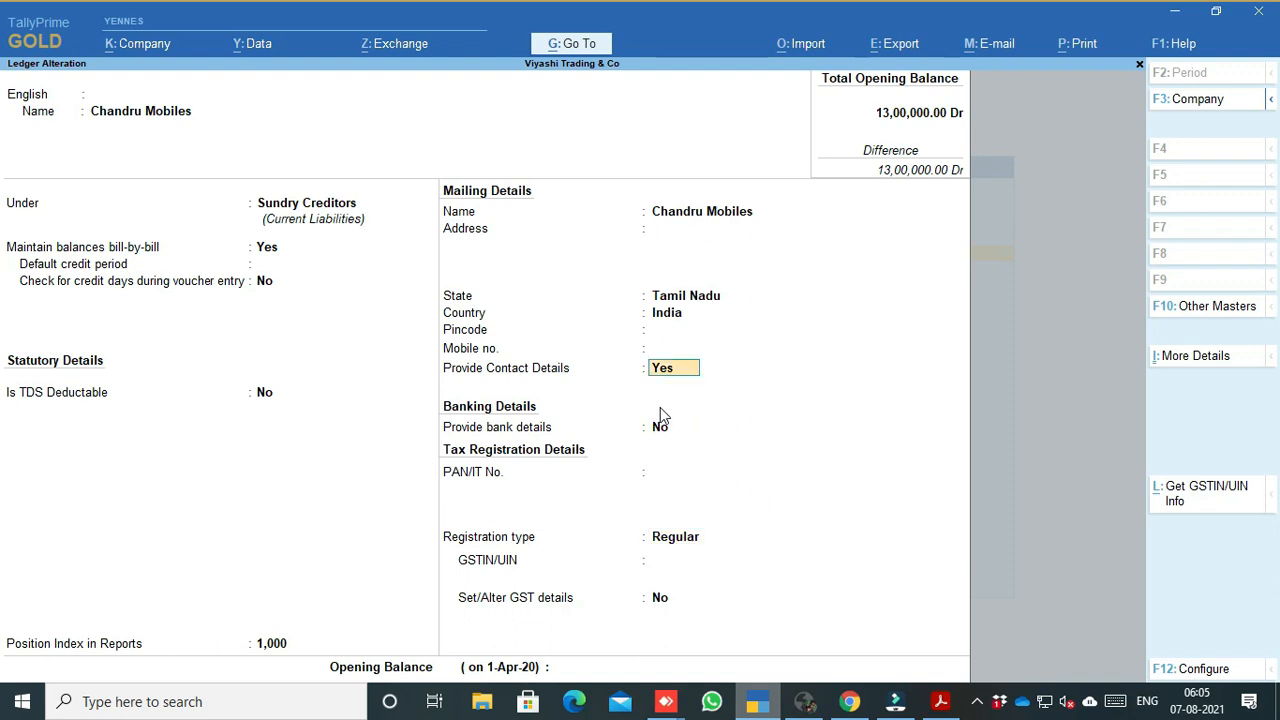
pyautogui.press('Return')
pyautogui.press('Return')
pyautogui.press('Return')
pyautogui.press('Return')
pyautogui.press('Return')
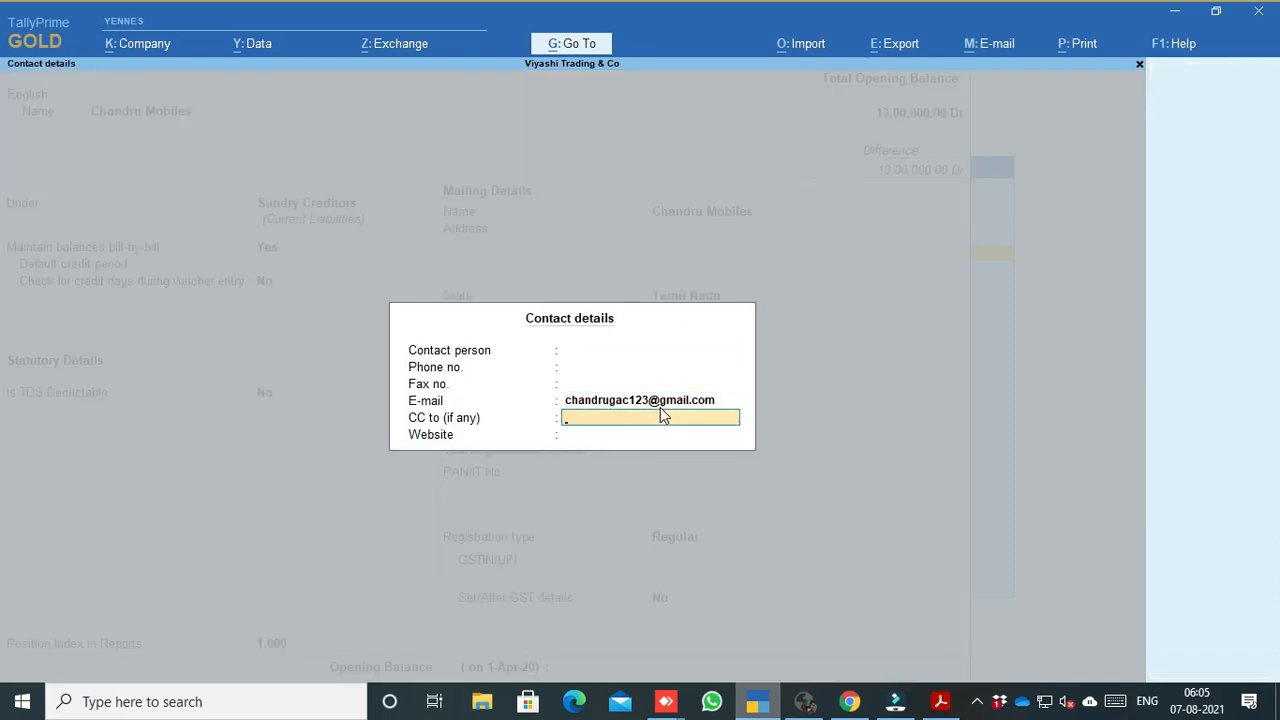
# Leave the remaining contact, bank and tax fields as they are, and return from the ledger to the Gateway of Tally
pyautogui.press('Return')
pyautogui.press('Return')
pyautogui.press('Return')
pyautogui.press('Return')
pyautogui.press('Return')
pyautogui.press('Return')
pyautogui.press('Return')
pyautogui.press('Return')
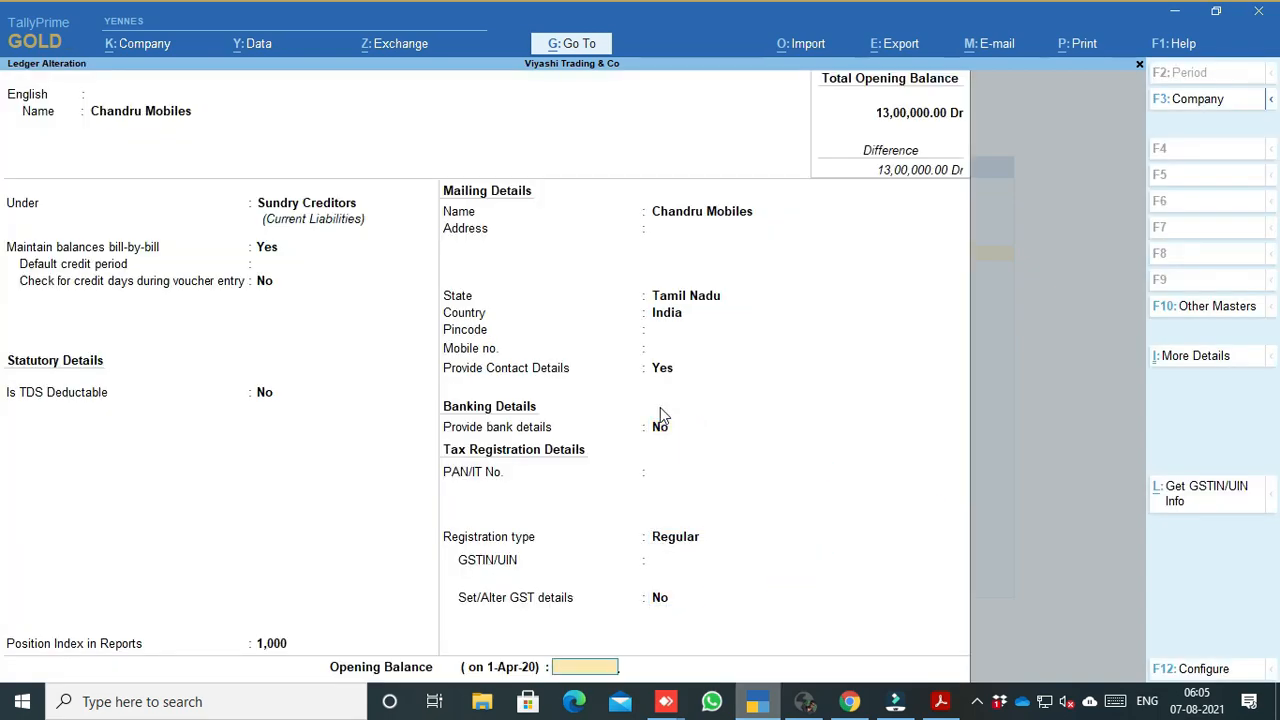
pyautogui.press('Return')
pyautogui.press('Escape')
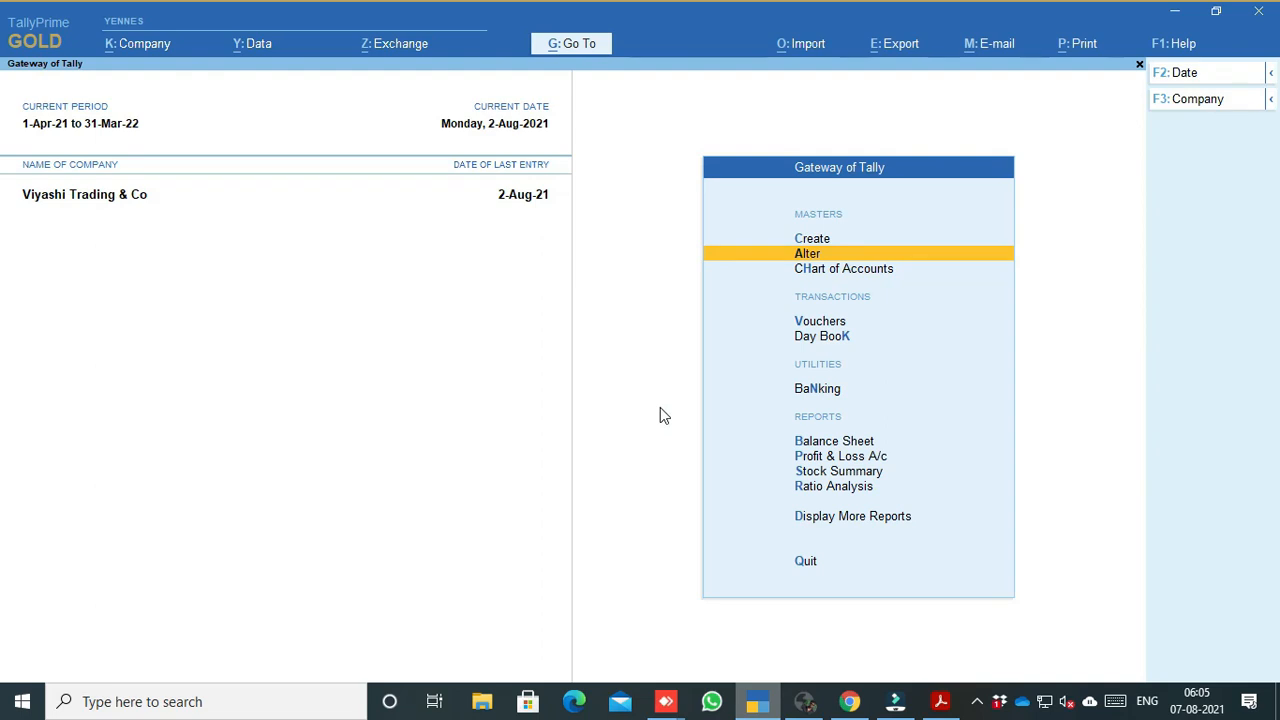
# Display the Chandru Mobiles ledger from the account books and open its sales voucher no. 15
pyautogui.press('d')
pyautogui.press('a')
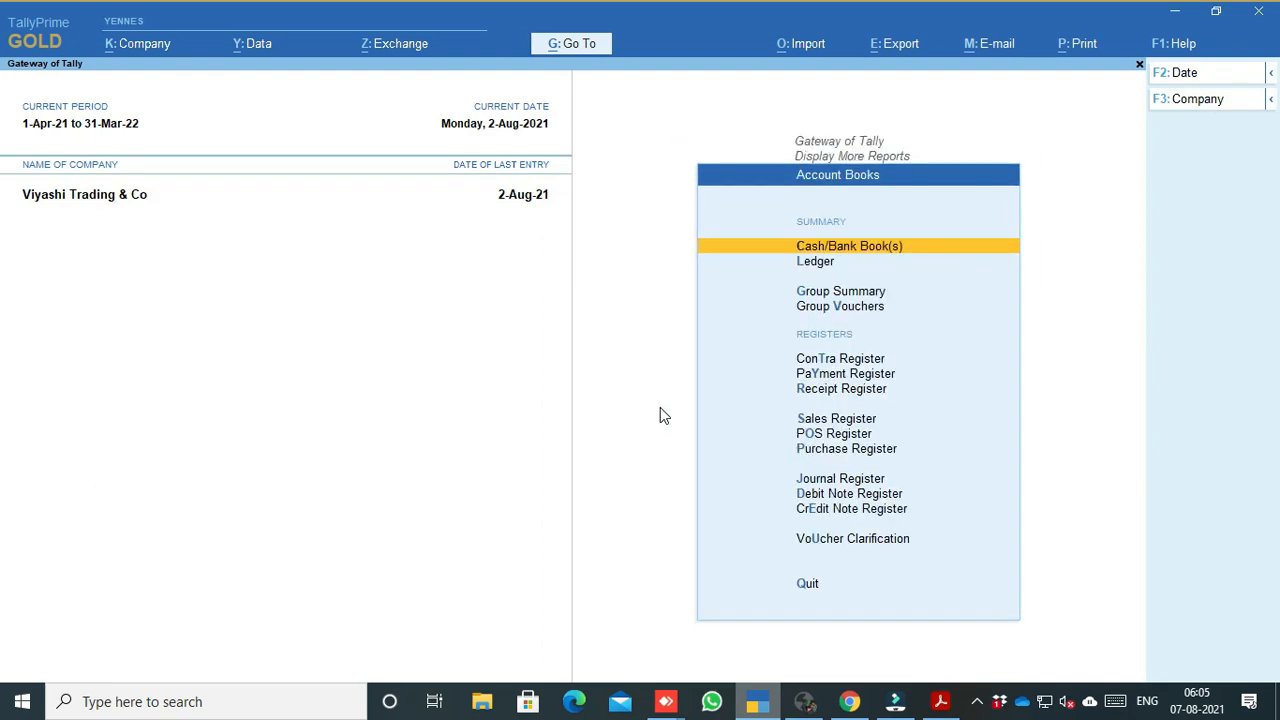
pyautogui.write('lChandru')
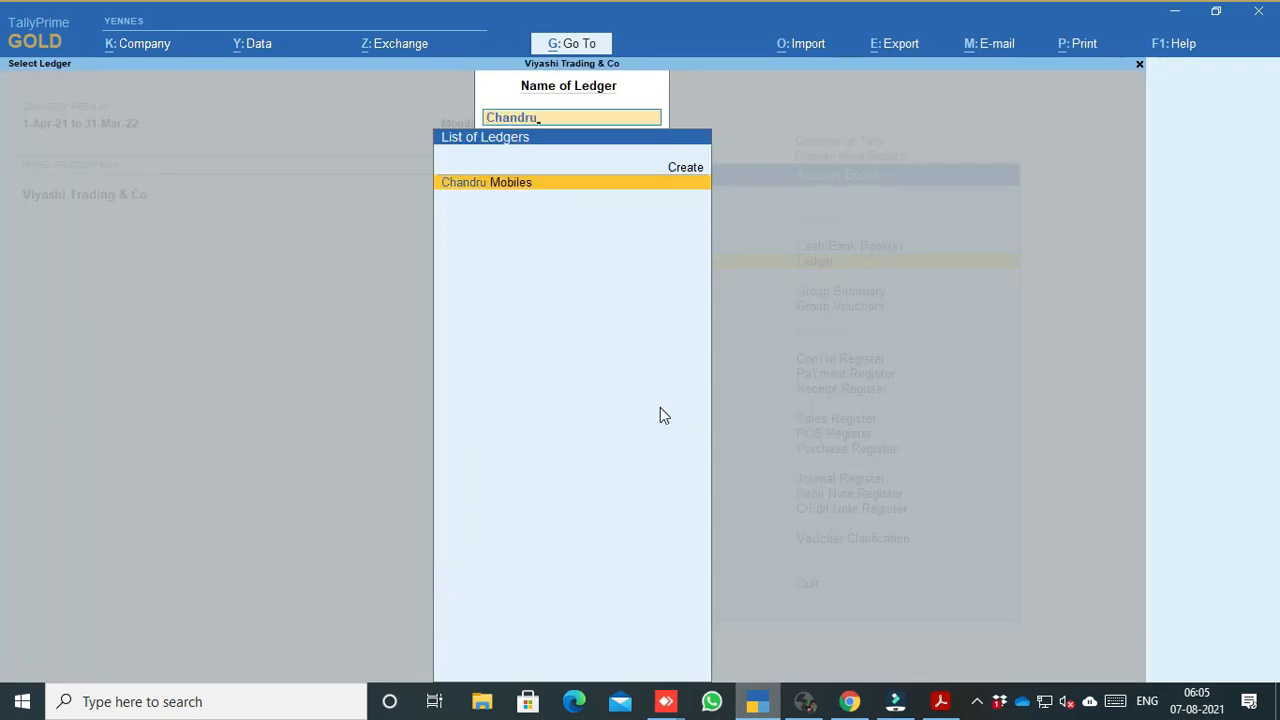
pyautogui.press('Return')
pyautogui.press('Return')
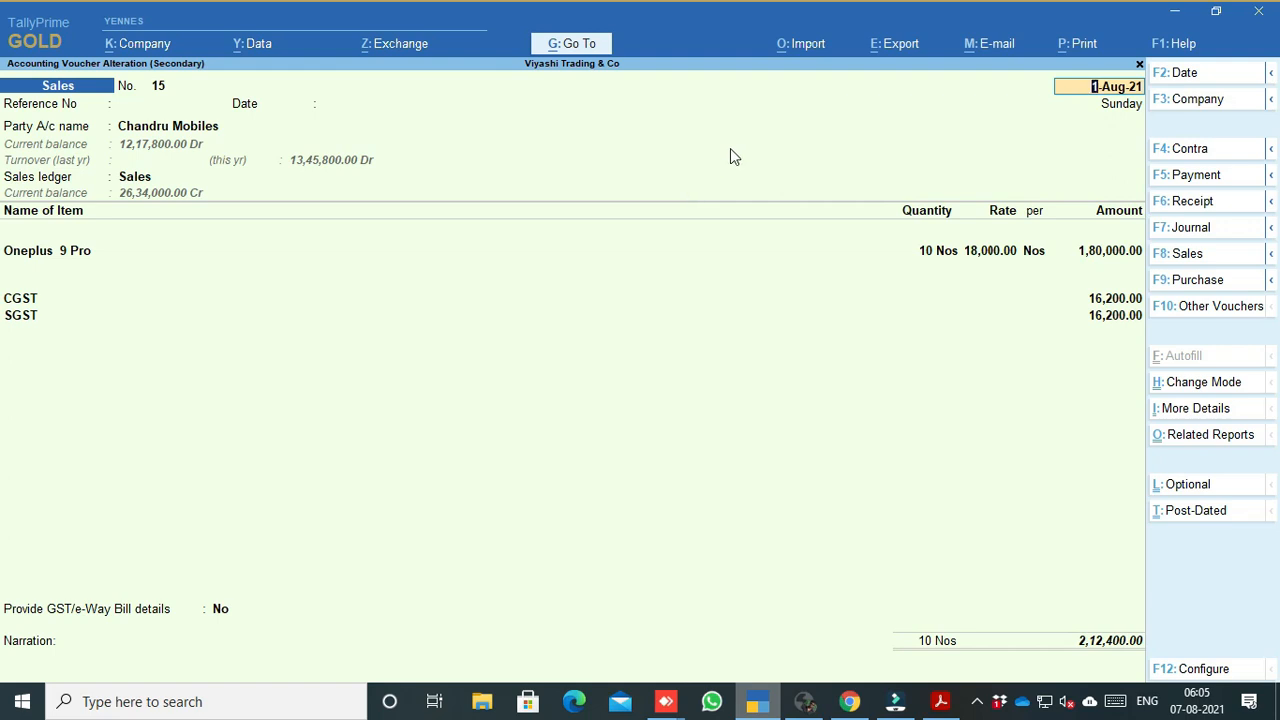
# Start e-mailing the current sales voucher and choose the saved company e-mail profile as sender
pyautogui.click(980, 43)
pyautogui.press('Return')
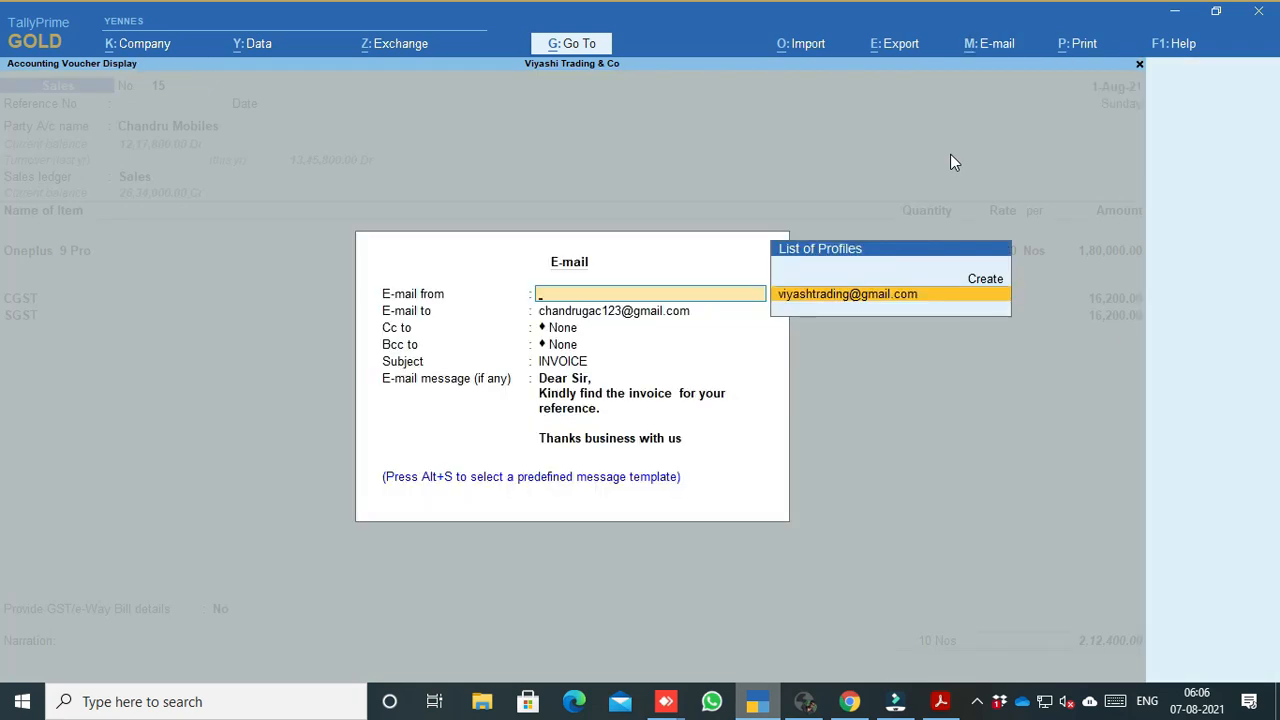
pyautogui.press('Return')
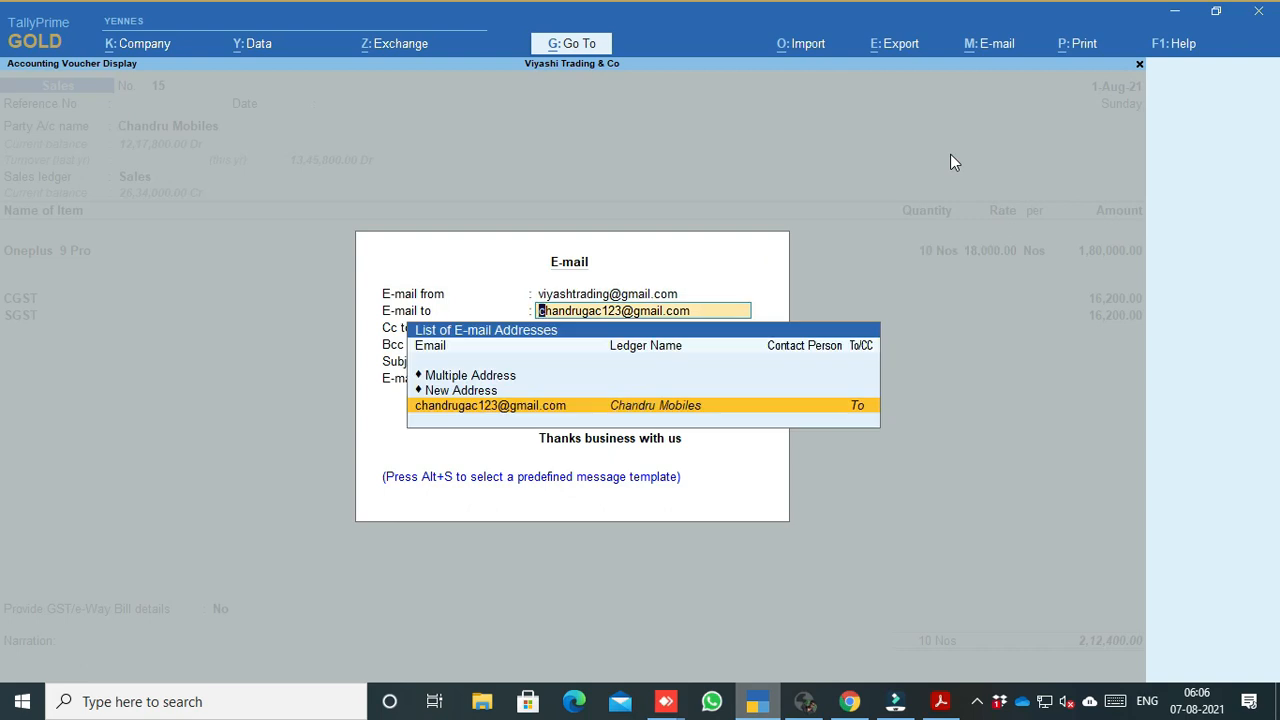
# Try the Multiple Address option for the recipient and the New Address option for Cc
pyautogui.press('Up')
pyautogui.press('Up')
pyautogui.press('Return')
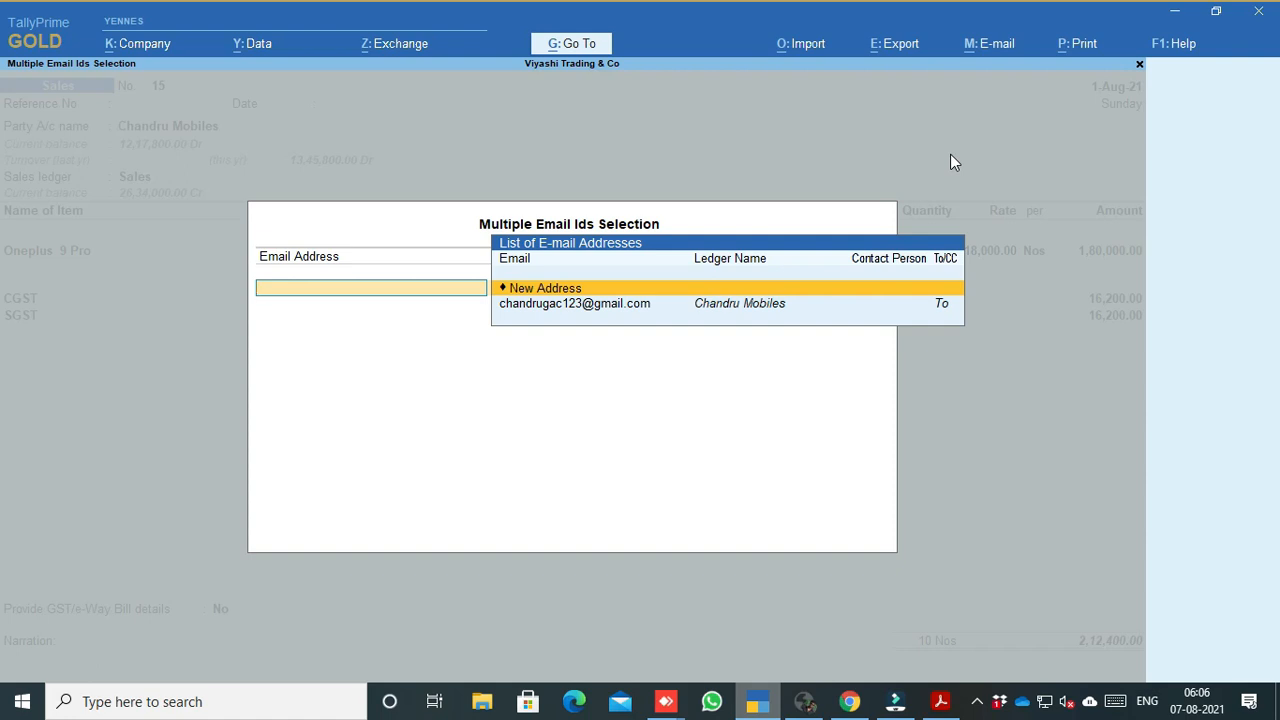
pyautogui.press('Escape')
pyautogui.press('Up')
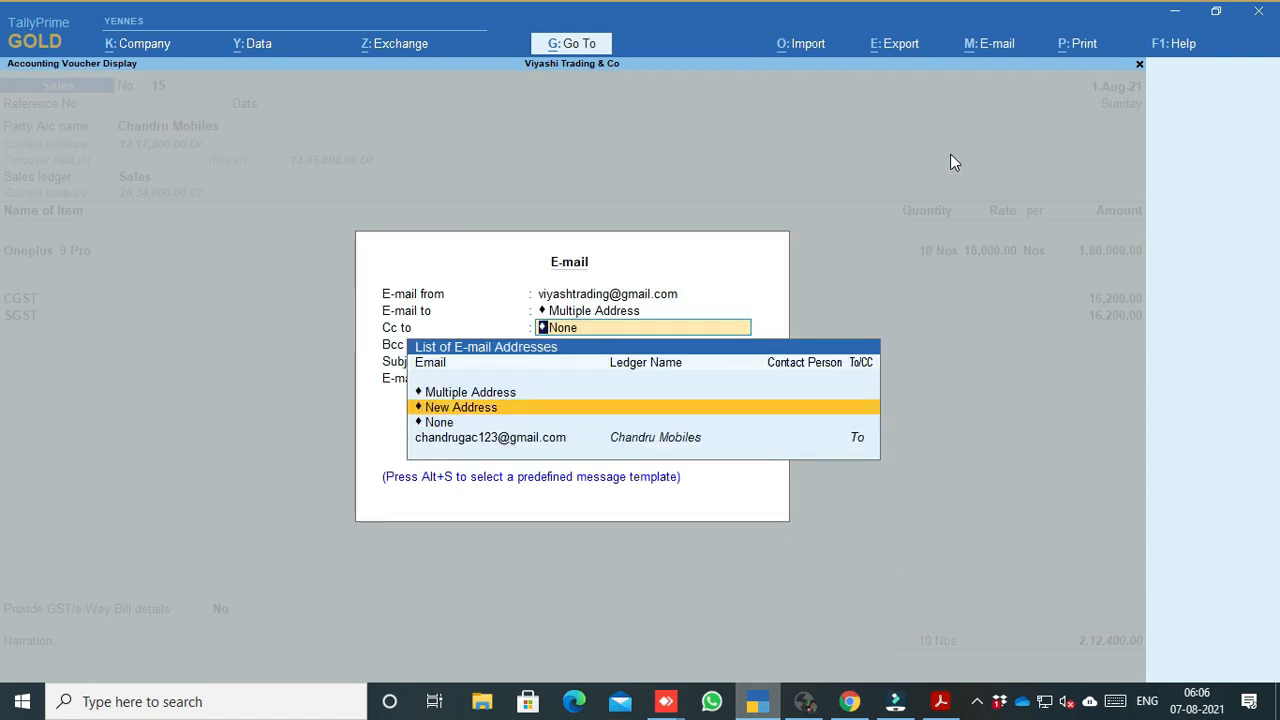
pyautogui.press('Return')
pyautogui.press('Escape')
# Set Cc to the e-mail address stored for Chandru Mobiles
pyautogui.press('Down')
pyautogui.press('Down')
pyautogui.press('Down')
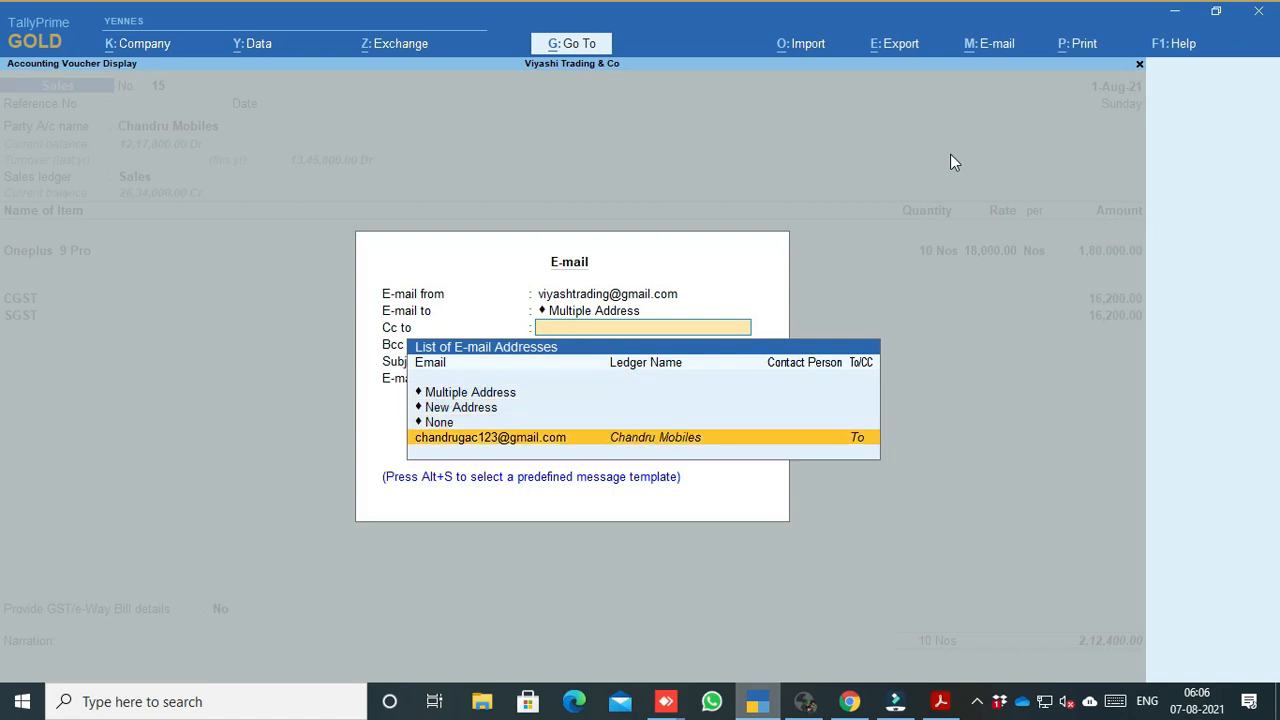
pyautogui.press('Return')
# Set the recipient to the Chandru Mobiles e-mail address, keep Cc as chosen and Bcc as None, and continue to the subject
pyautogui.hotkey('shift', 'Tab')
pyautogui.hotkey('shift', 'Tab')
pyautogui.press('Down')
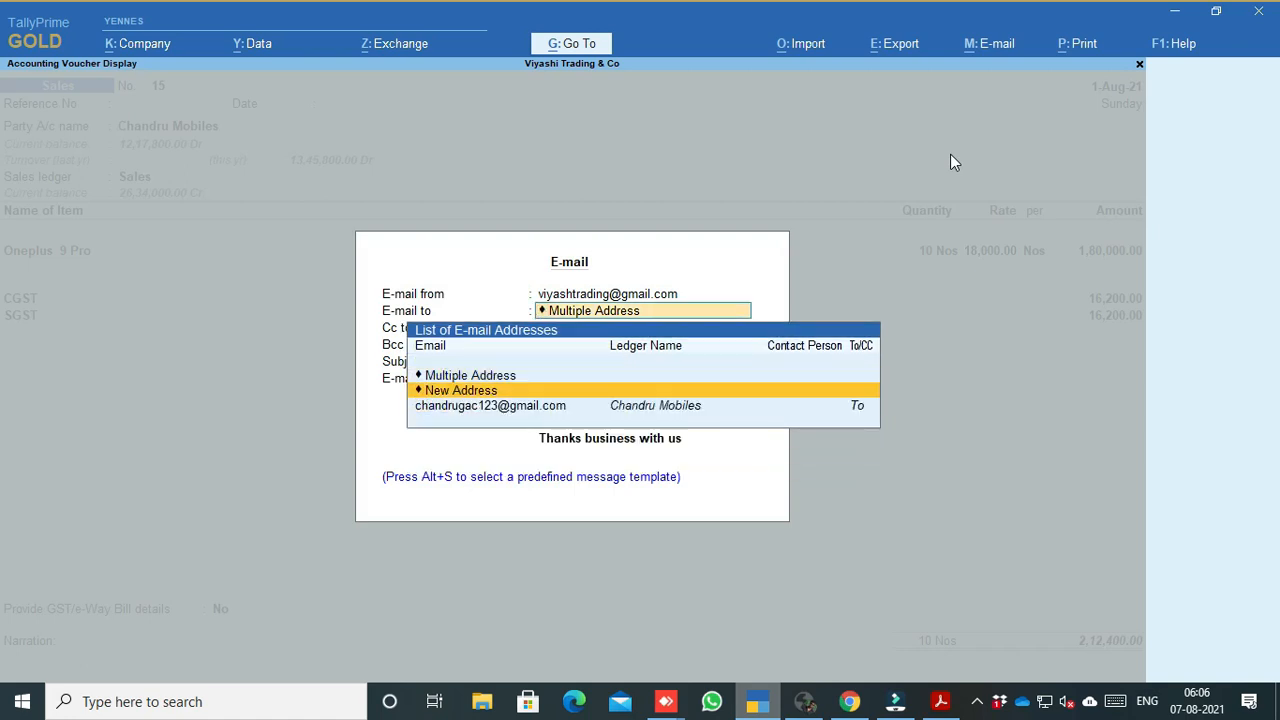
pyautogui.press('Down')
pyautogui.press('Return')
pyautogui.press('Return')
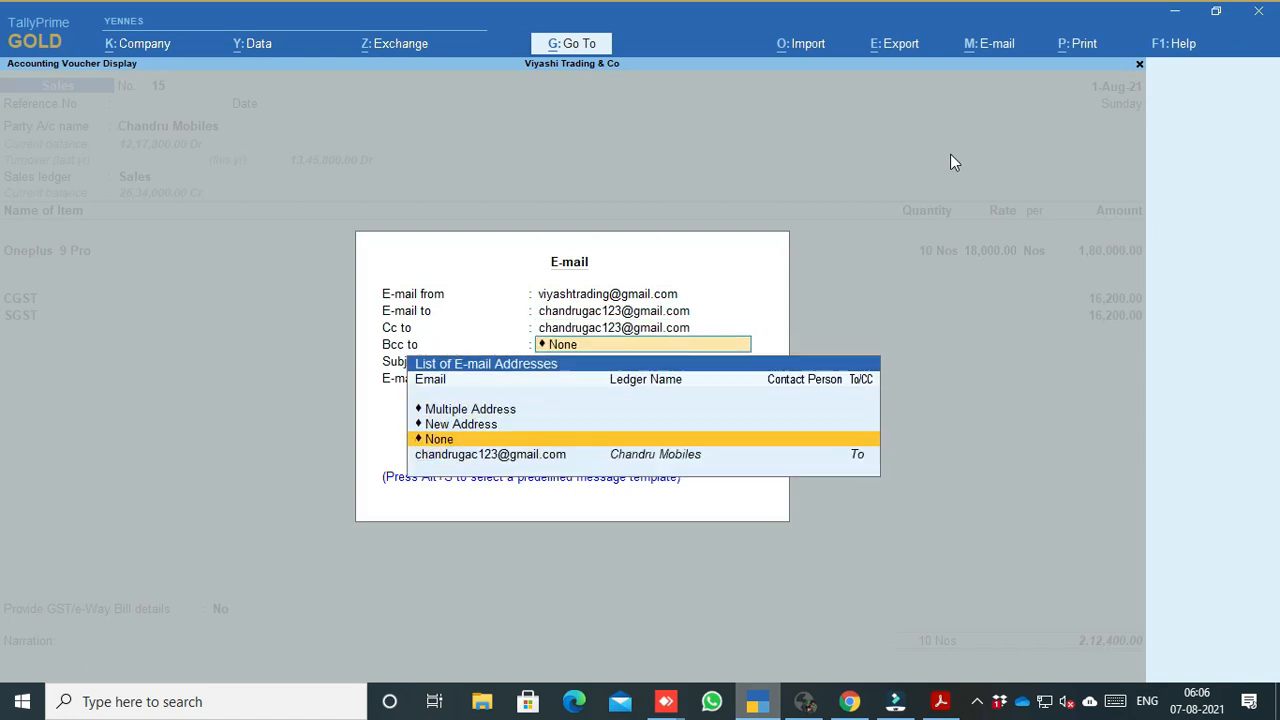
pyautogui.press('Return')
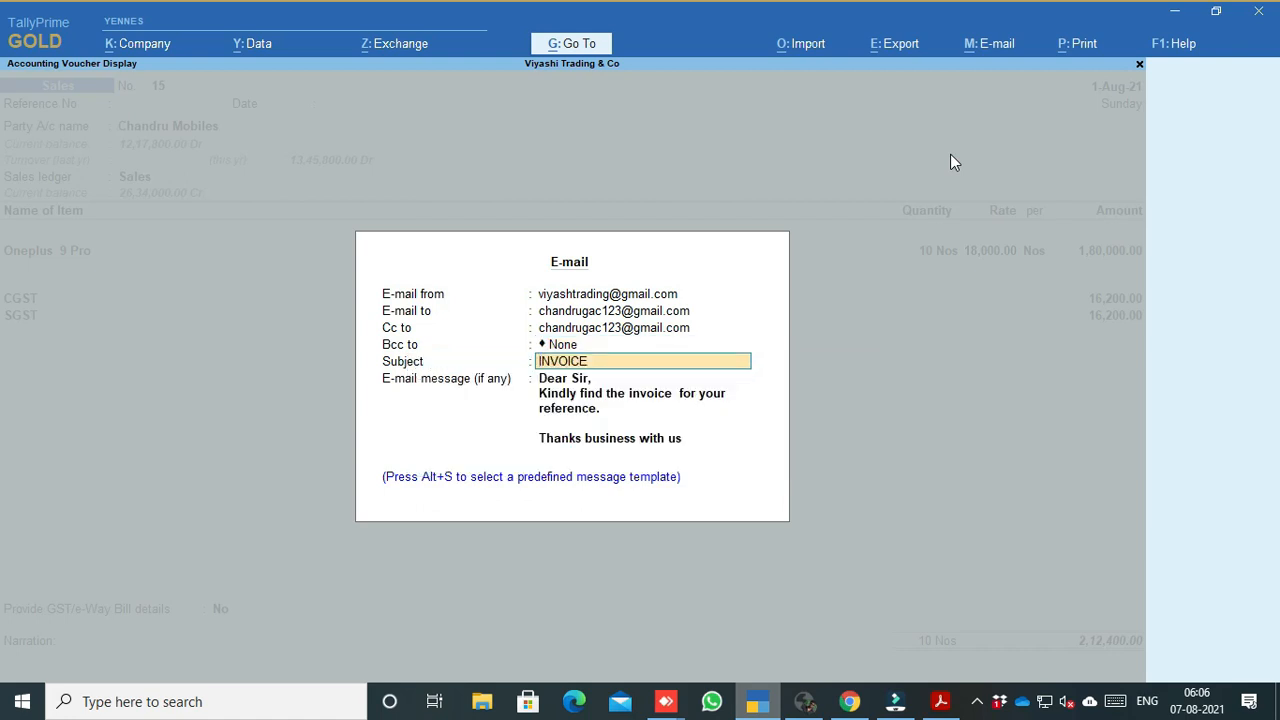
# Look at the predefined message templates, then keep the subject INVOICE and the existing message text for the e-mail
pyautogui.hotkey('alt', 's')
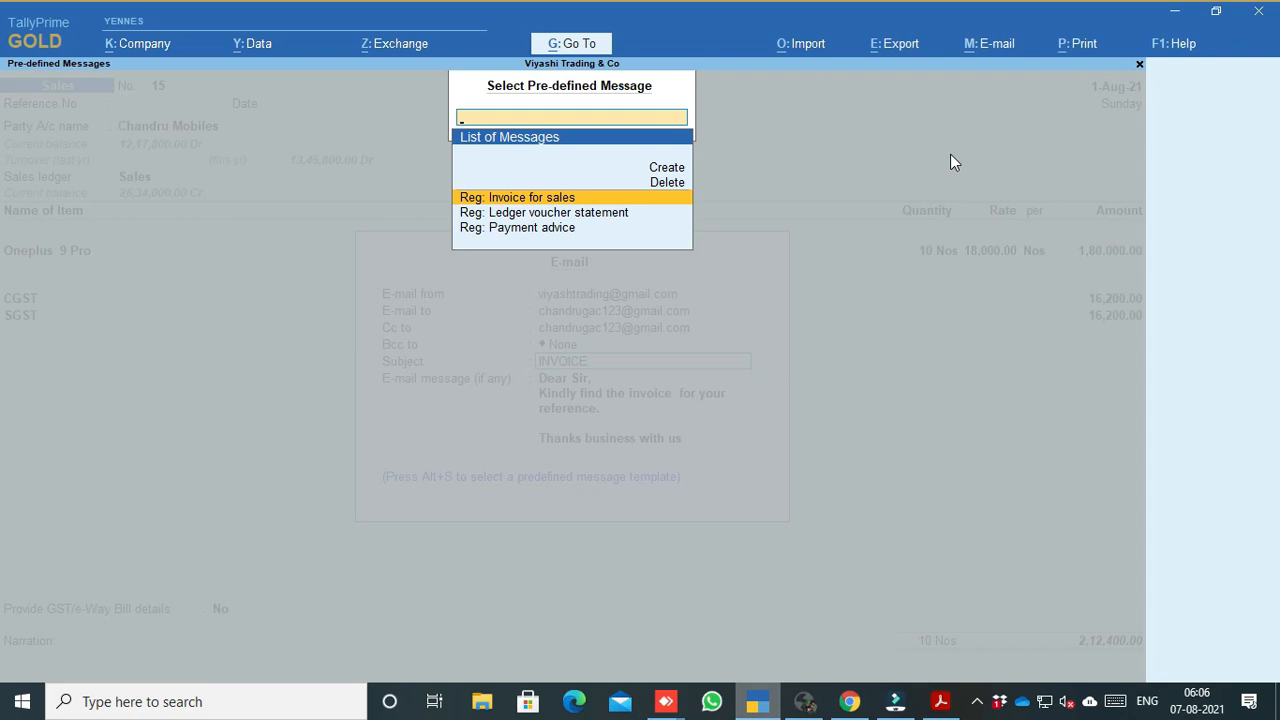
pyautogui.press('Escape')
pyautogui.press('Return')
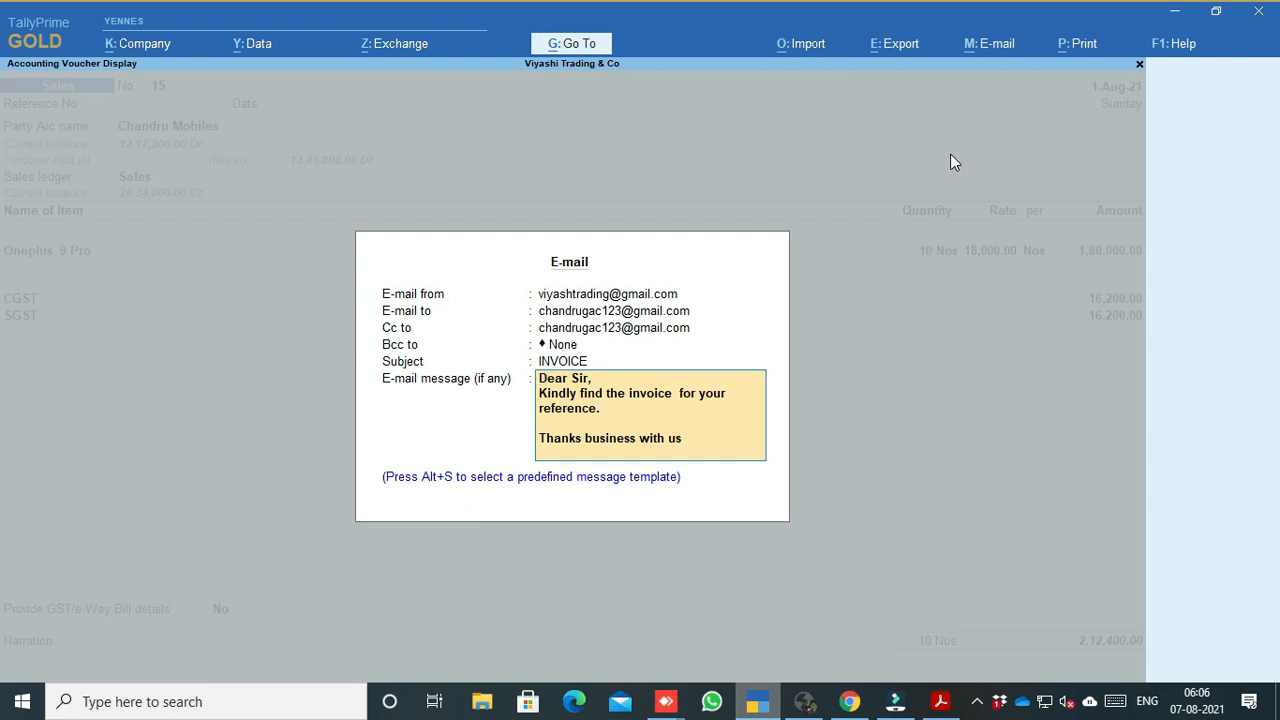
pyautogui.press('Return')
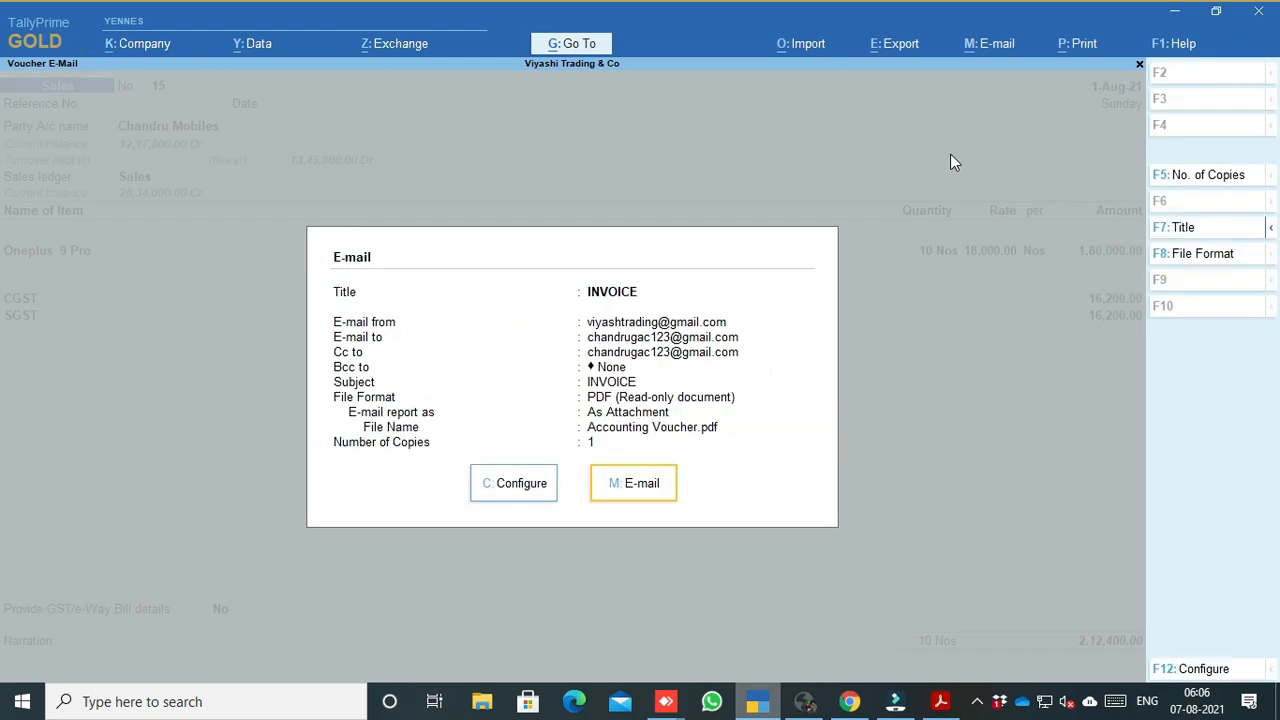
# Keep PDF (Read-only document) as the file format and try to send the invoice e-mail, authenticating with the account password
pyautogui.click(1209, 258)
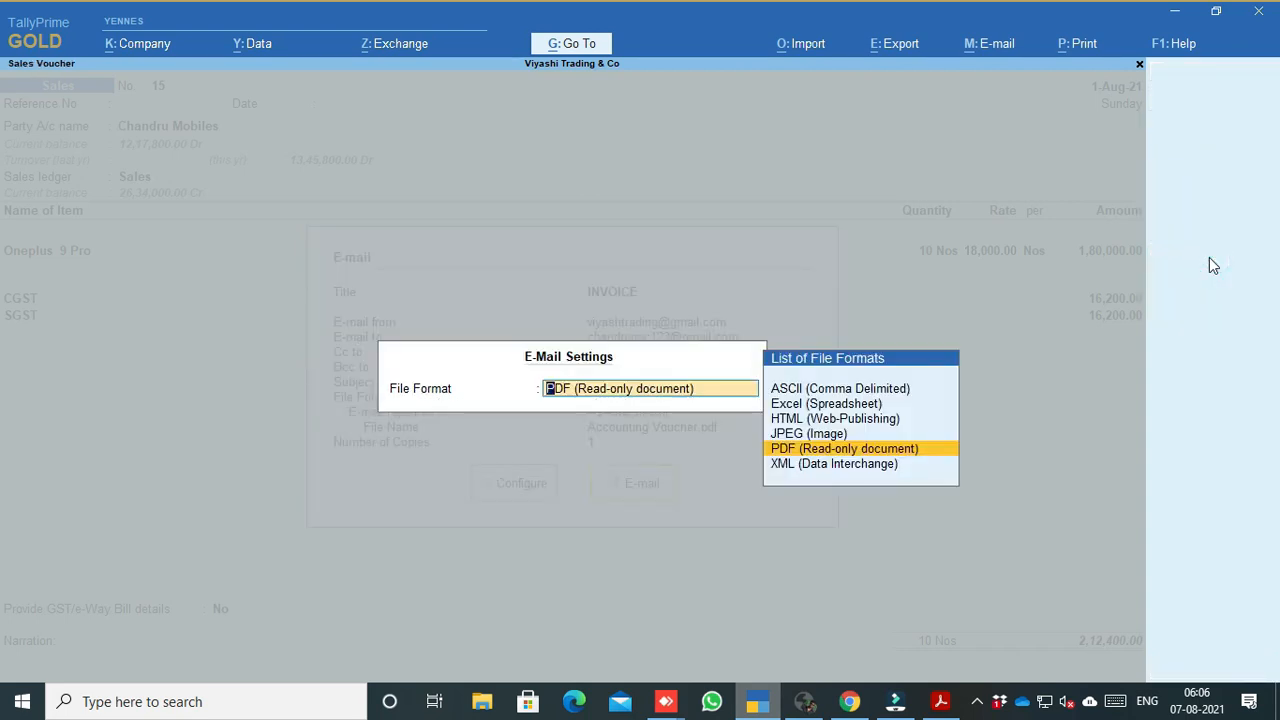
pyautogui.press('Return')
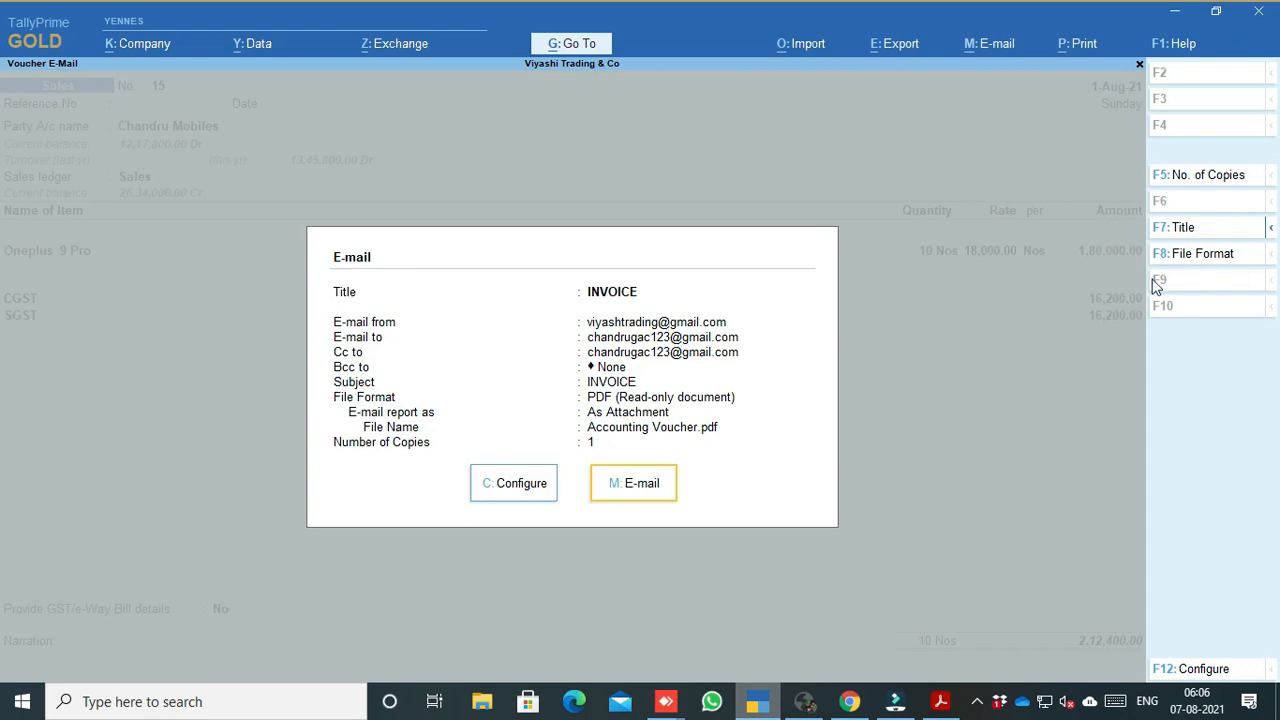
pyautogui.click(637, 490)
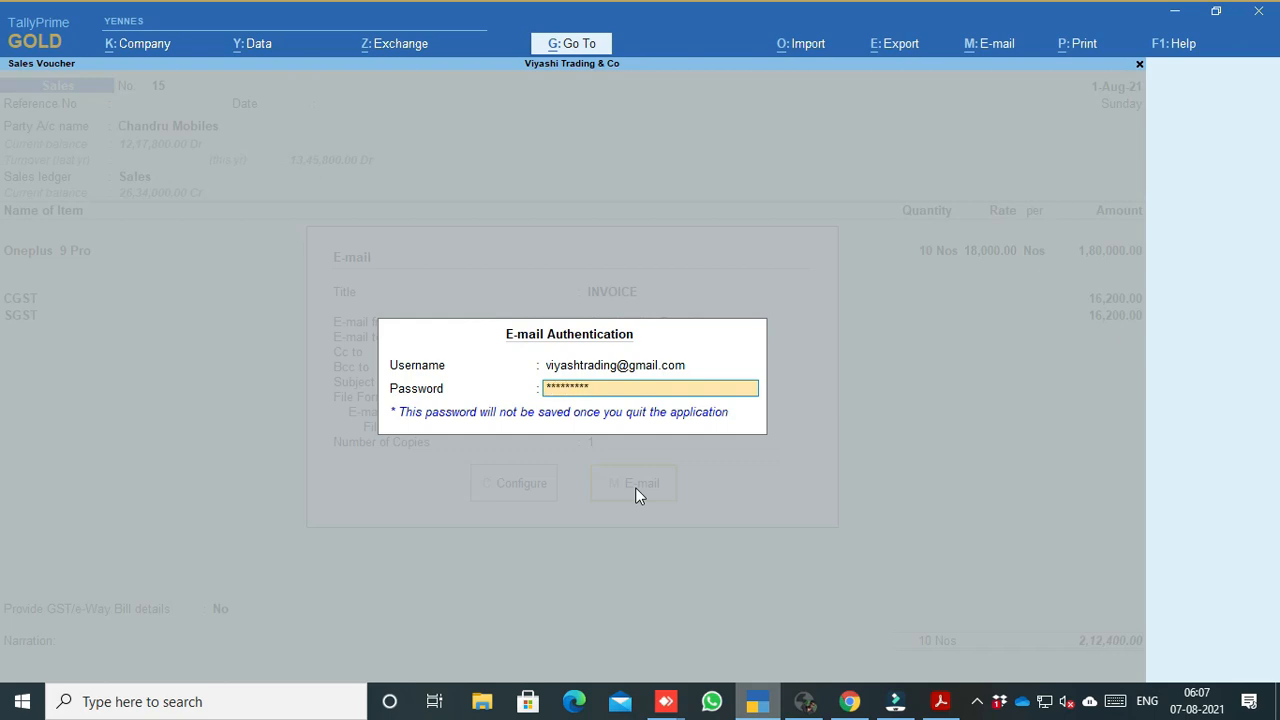
pyautogui.press('Return')
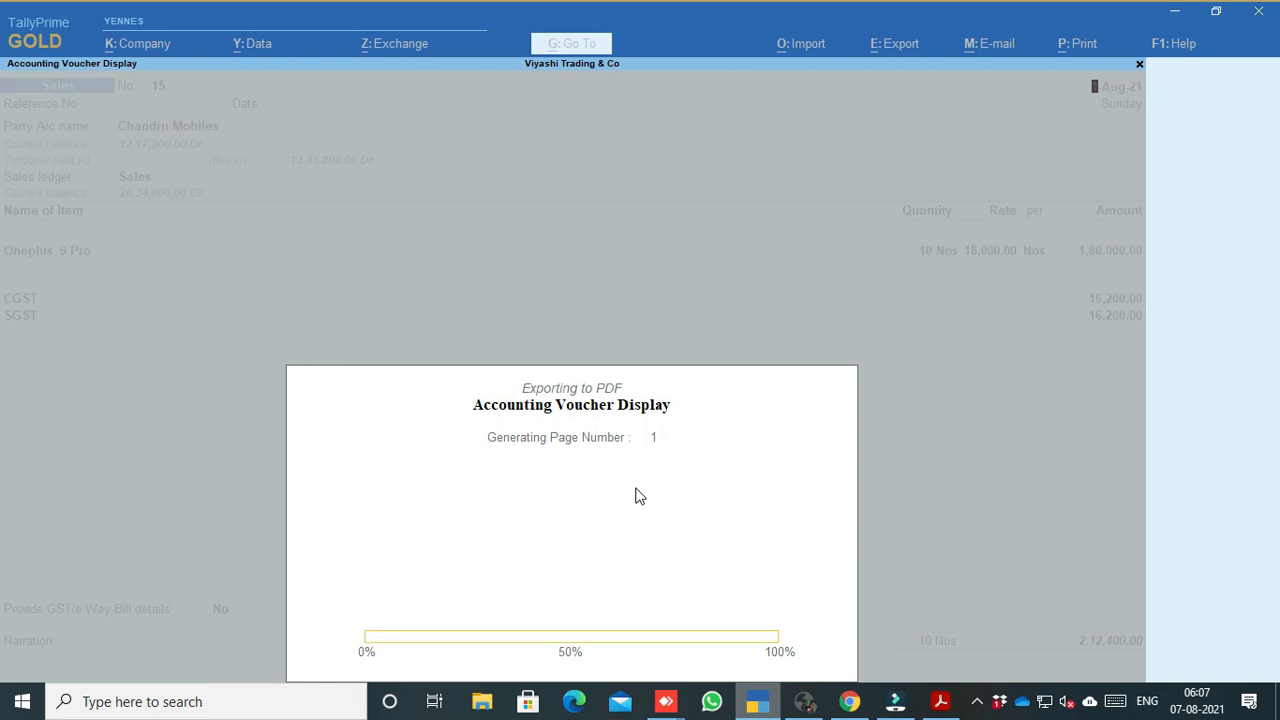
pyautogui.press('Return')
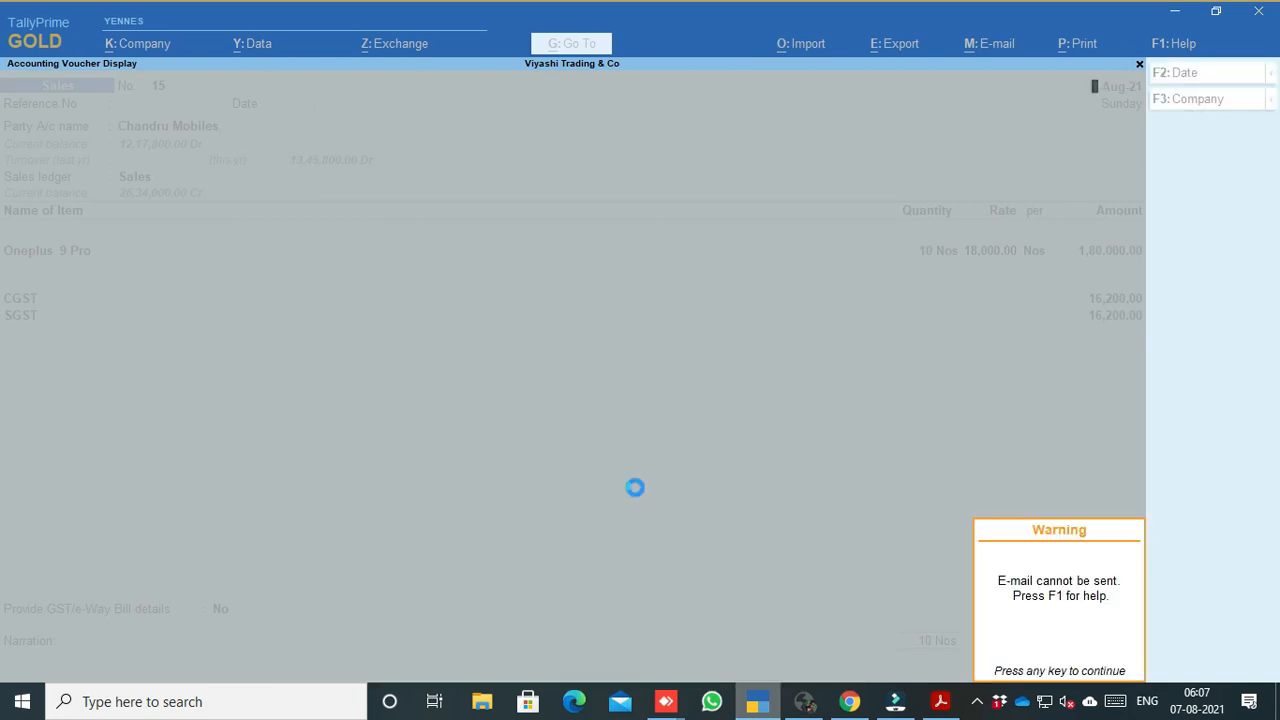
# Open the predefined company e-mail profile for modification from the e-mail configuration
pyautogui.click(998, 45)
pyautogui.press('Down')
pyautogui.press('Down')
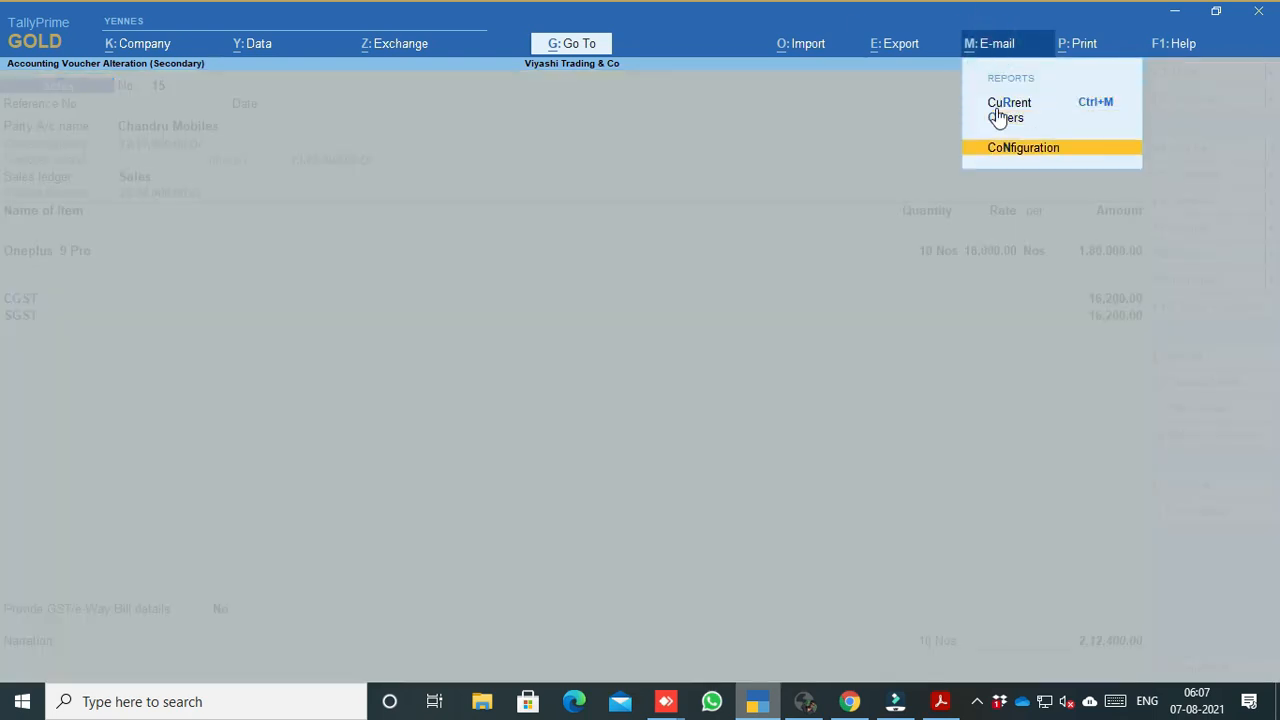
pyautogui.press('Return')
pyautogui.press('Return')
pyautogui.press('Down')
pyautogui.press('Down')
pyautogui.press('Down')
pyautogui.press('Down')
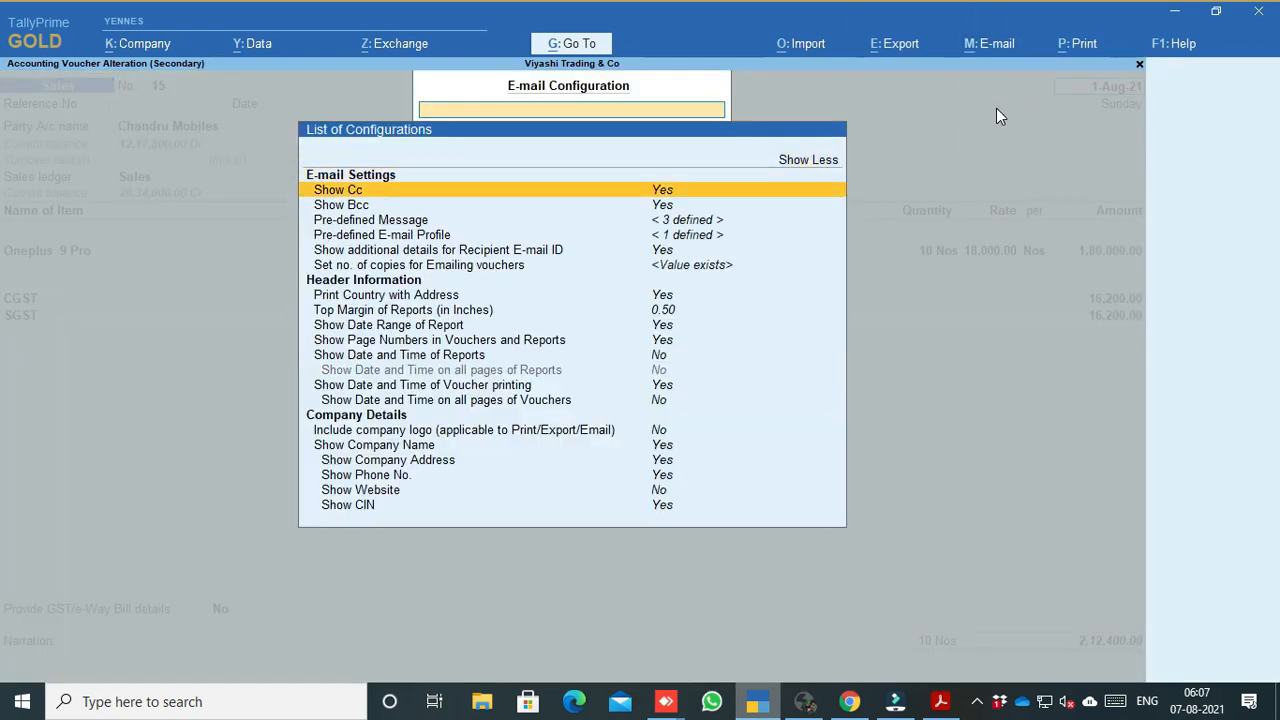
pyautogui.press('Return')
pyautogui.press('Return')
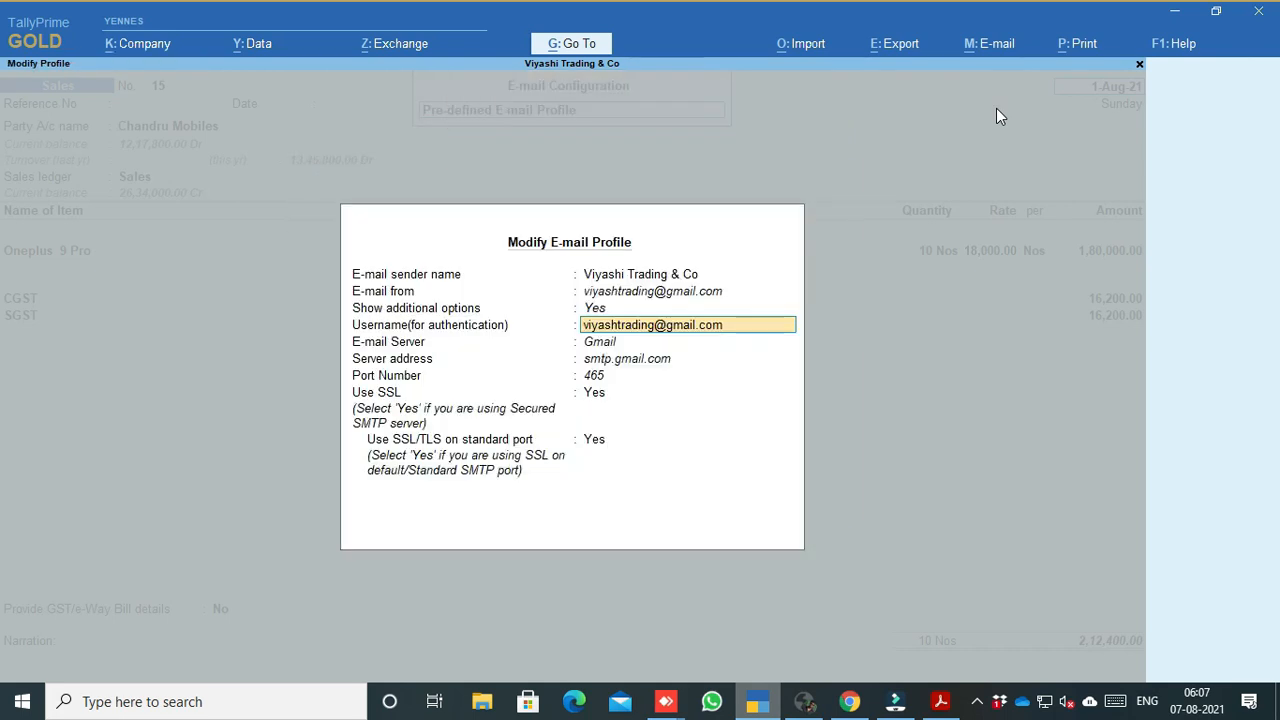
# Set Use SSL/TLS on standard port to No in the e-mail profile, save it and return to the sales voucher
pyautogui.press('Return')
pyautogui.press('Return')
pyautogui.press('Return')
pyautogui.press('Return')
pyautogui.press('Return')
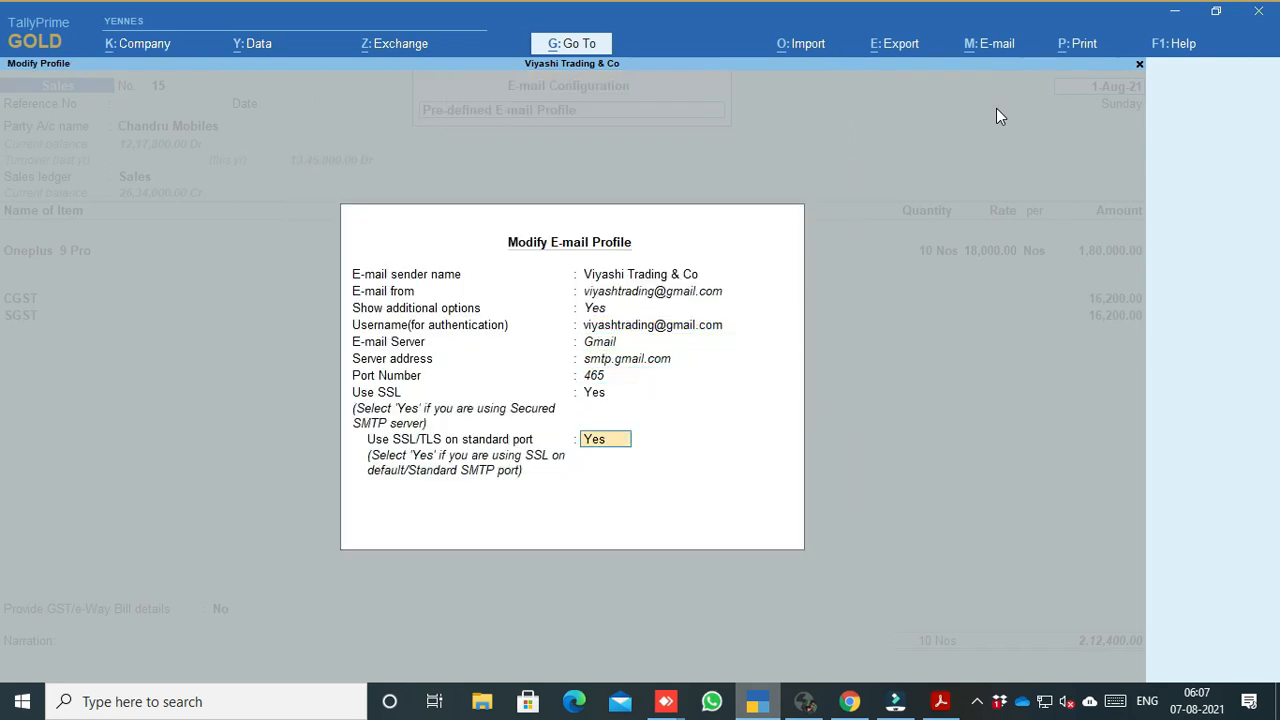
pyautogui.press('Return')
pyautogui.press('n')
pyautogui.press('n')
pyautogui.press('Return')
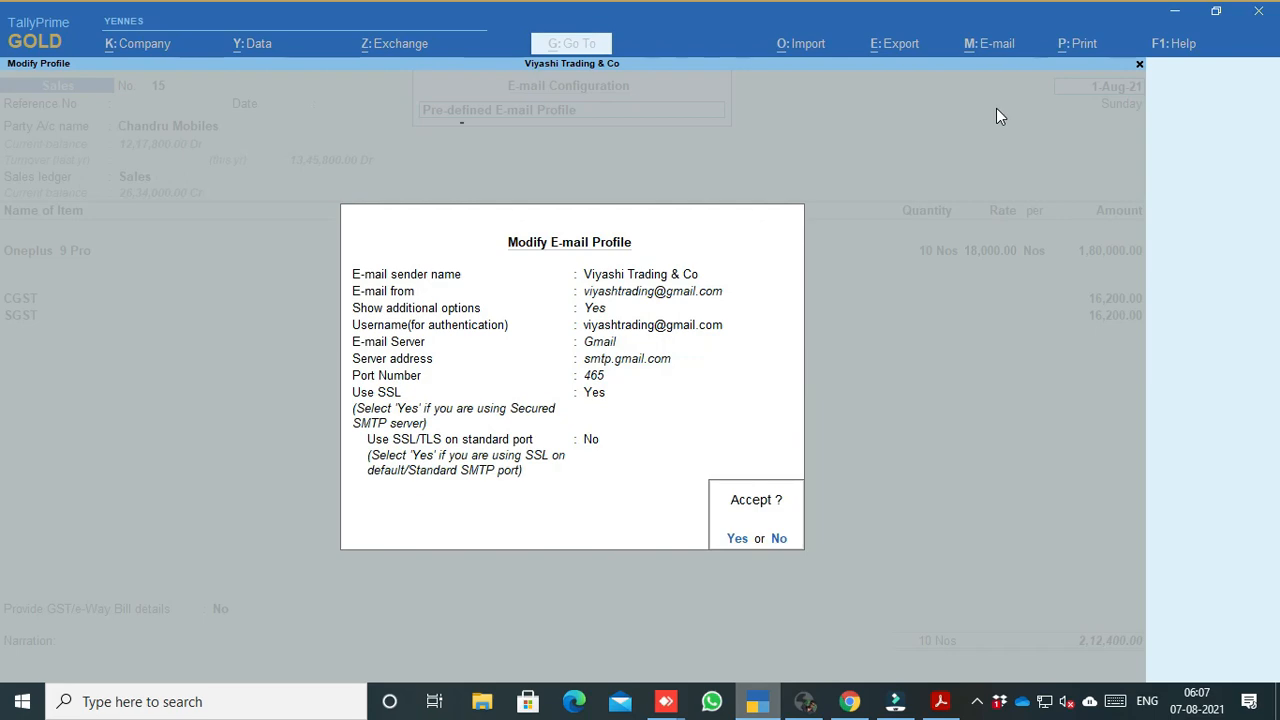
pyautogui.press('Return')
pyautogui.hotkey('ctrl', 'a')
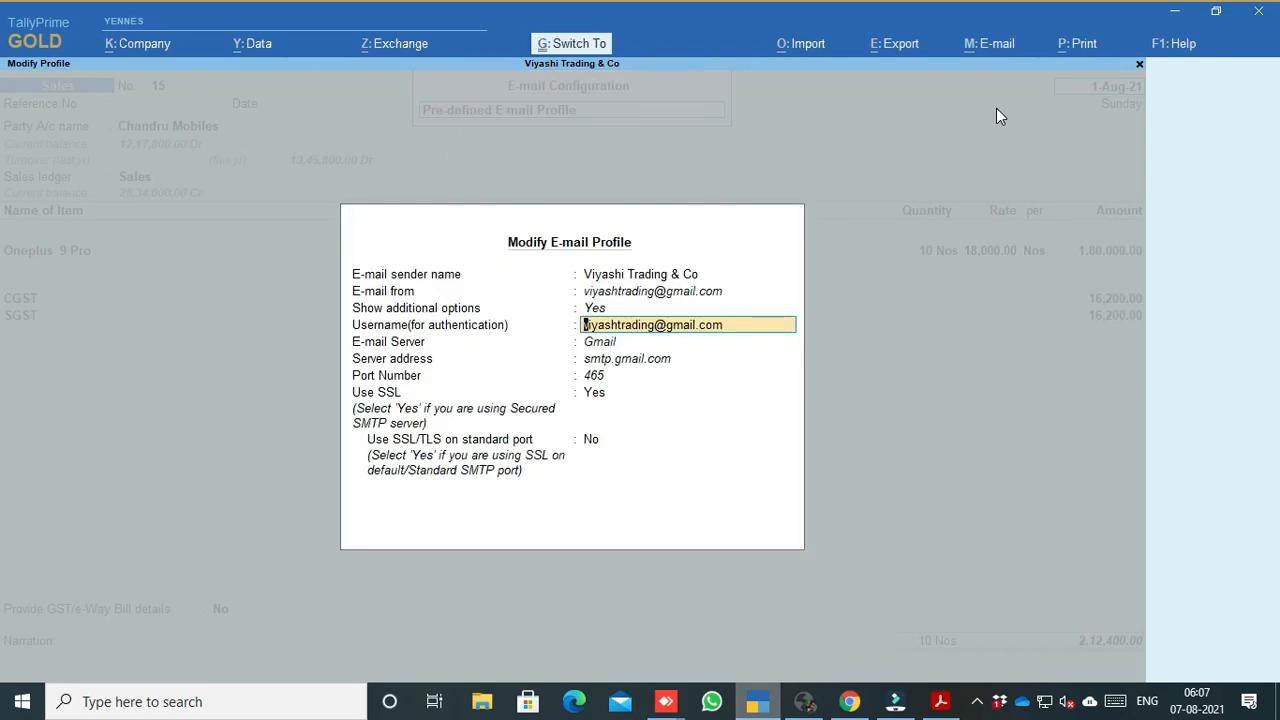
pyautogui.hotkey('ctrl', 'a')
pyautogui.press('Escape')
pyautogui.hotkey('ctrl', 'a')
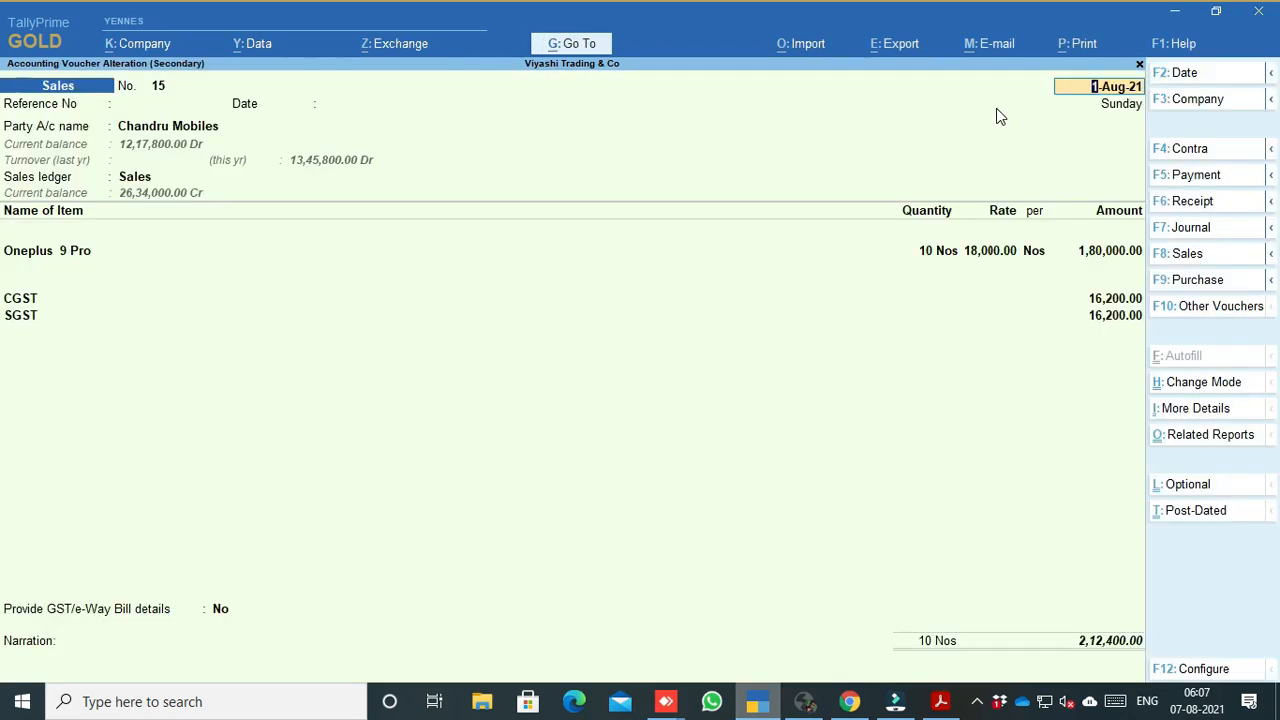
# E-mail the current sales voucher again from the company profile to the Chandru Mobiles address, leaving Cc and Bcc as None
pyautogui.hotkey('alt', 'm')
pyautogui.press('Return')
pyautogui.press('Return')
pyautogui.press('Return')
pyautogui.press('Return')
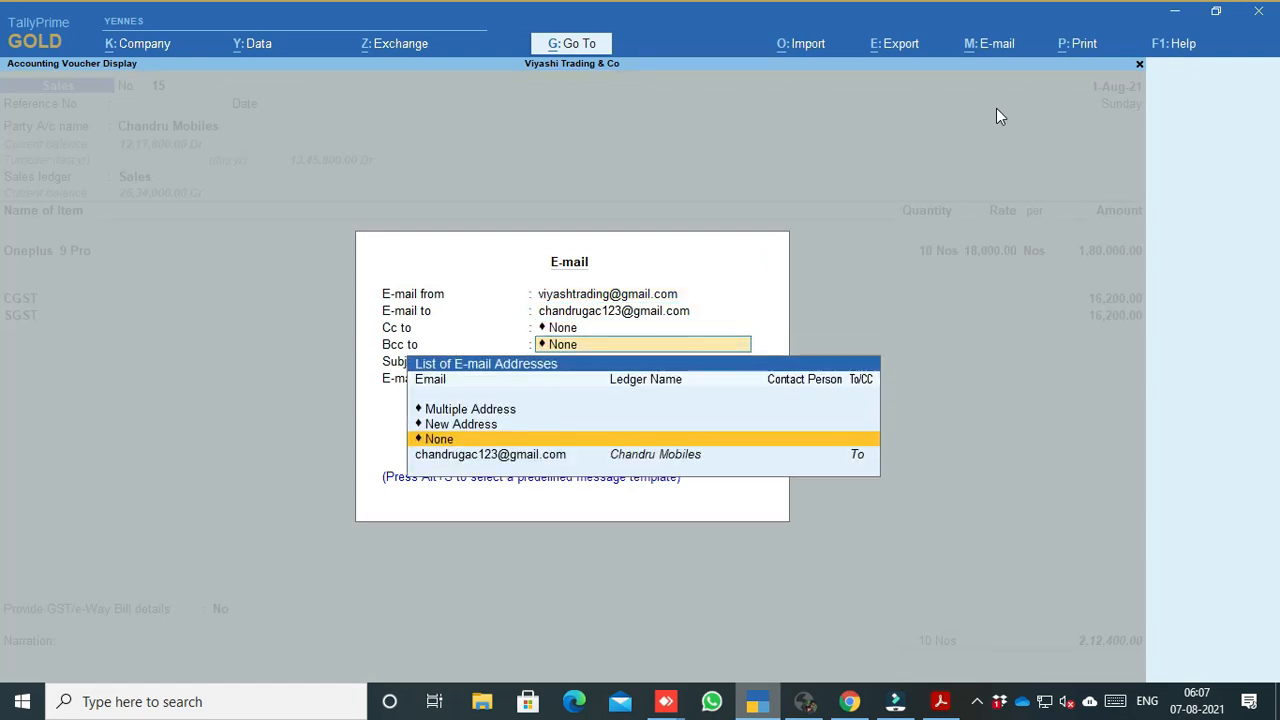
pyautogui.press('Return')
# Accept the e-mail's subject and message and send the invoice, authenticating with the account password
pyautogui.press('Return')
pyautogui.hotkey('ctrl', 'a')
pyautogui.press('Return')
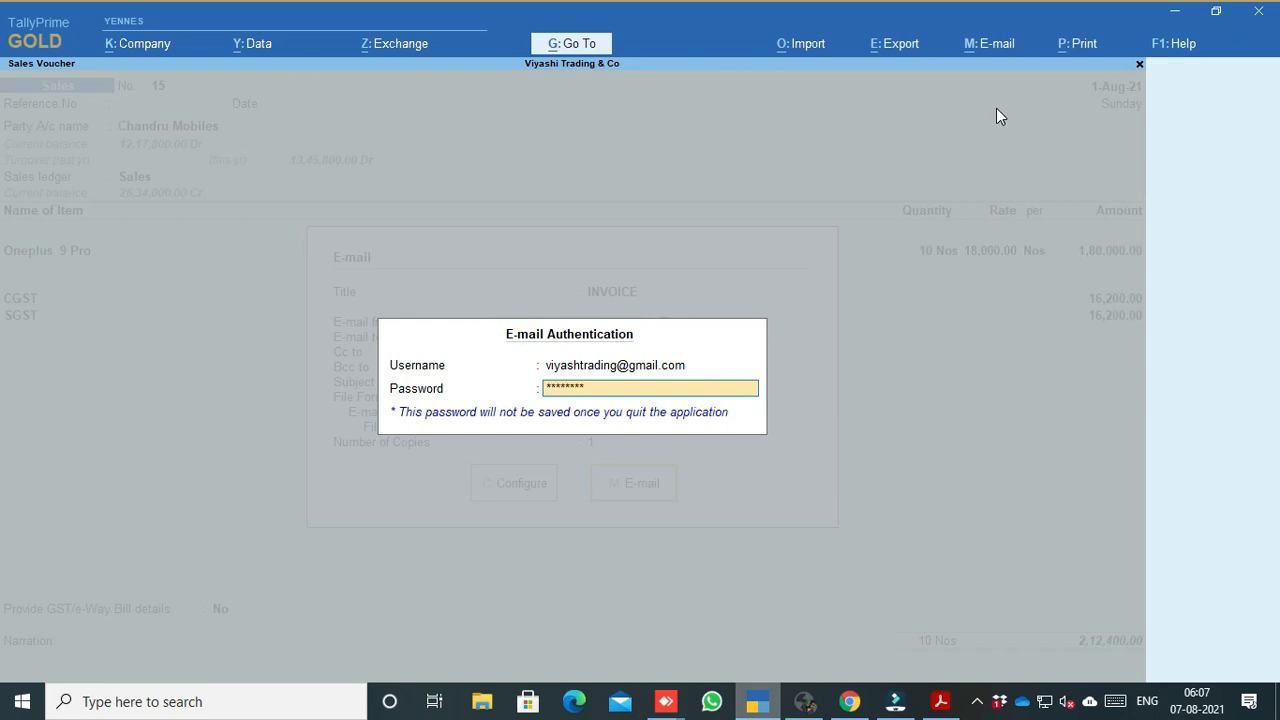
pyautogui.press('Return')
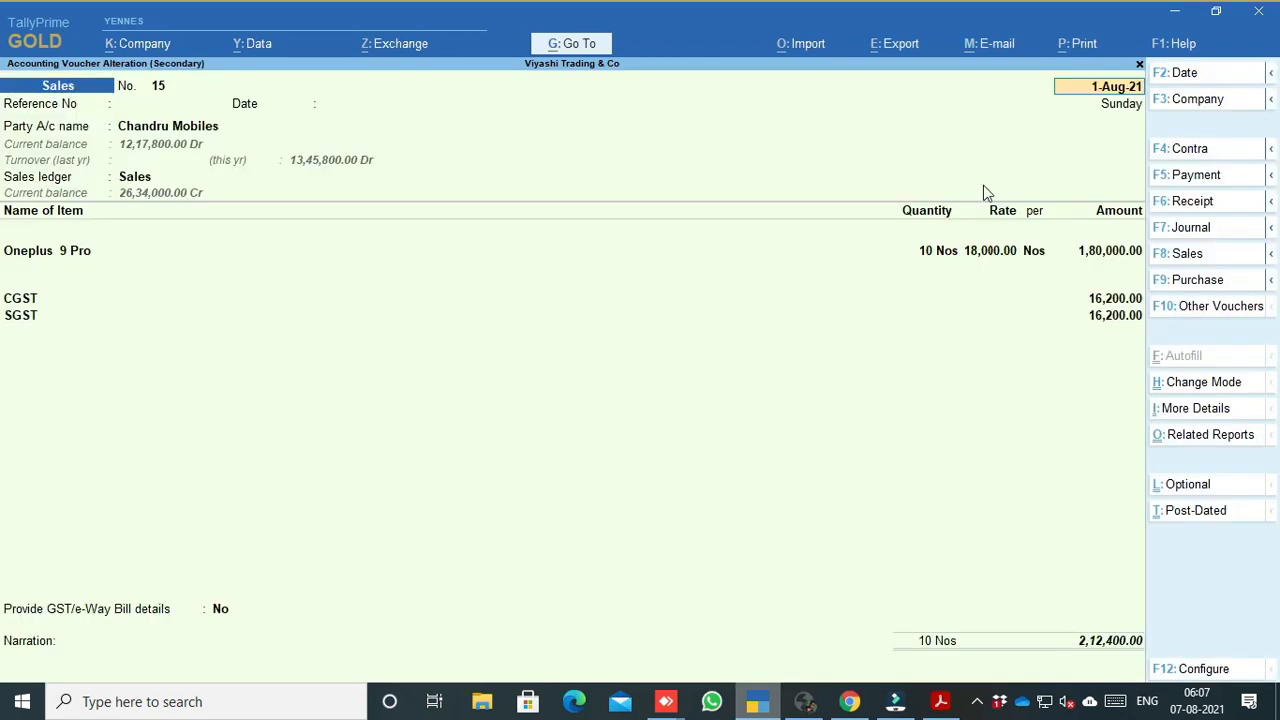
# Switch to Gmail in Chrome and refresh the Sent folder to check for the invoice e-mail
pyautogui.click(849, 701)
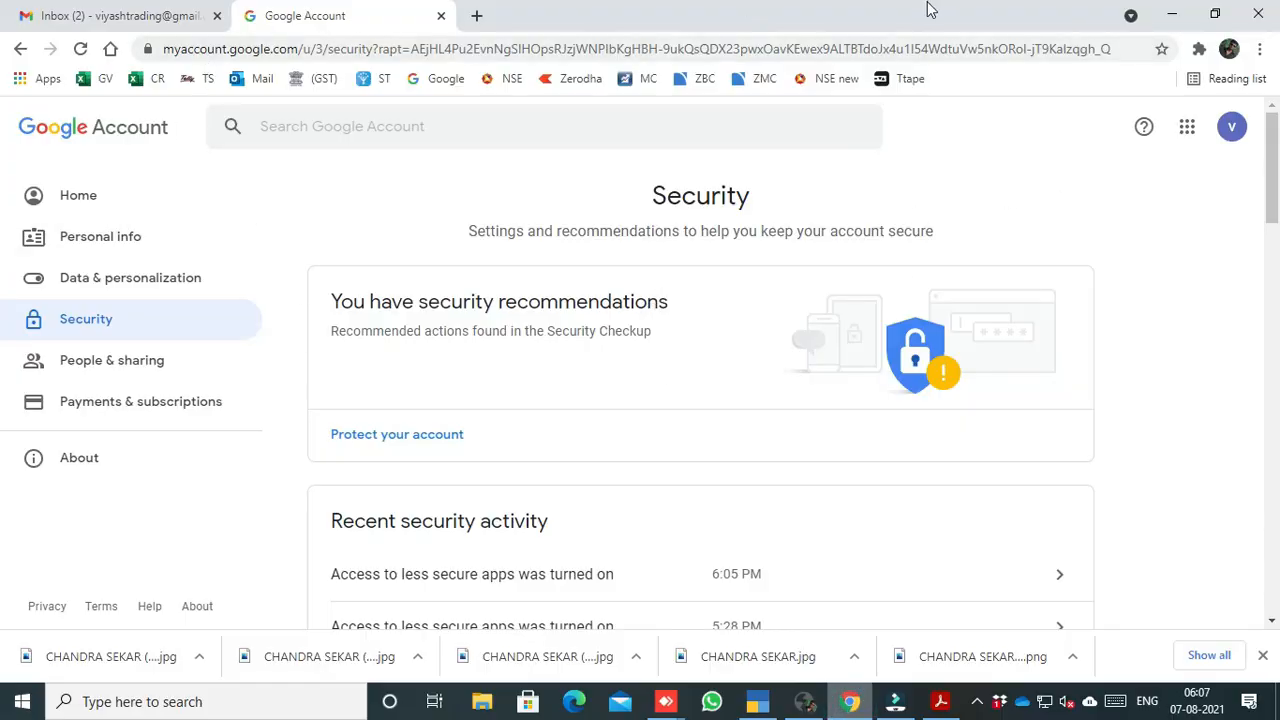
pyautogui.click(112, 16)
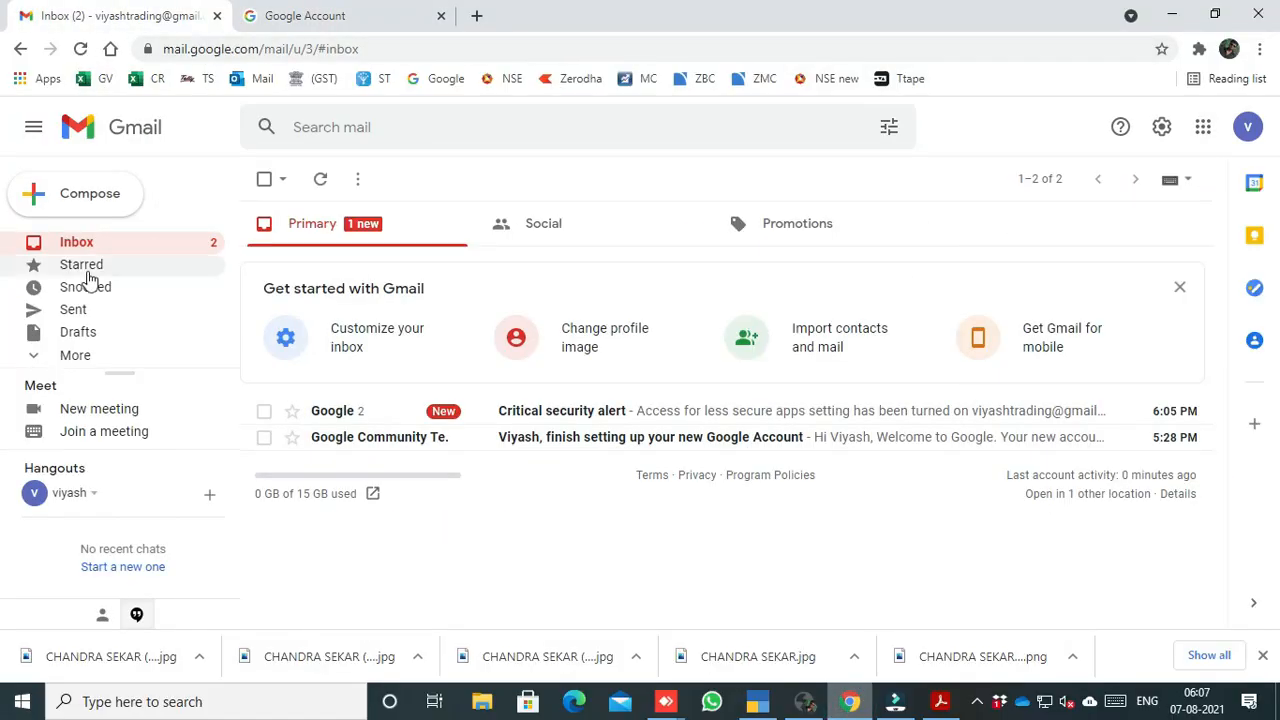
pyautogui.click(82, 312)
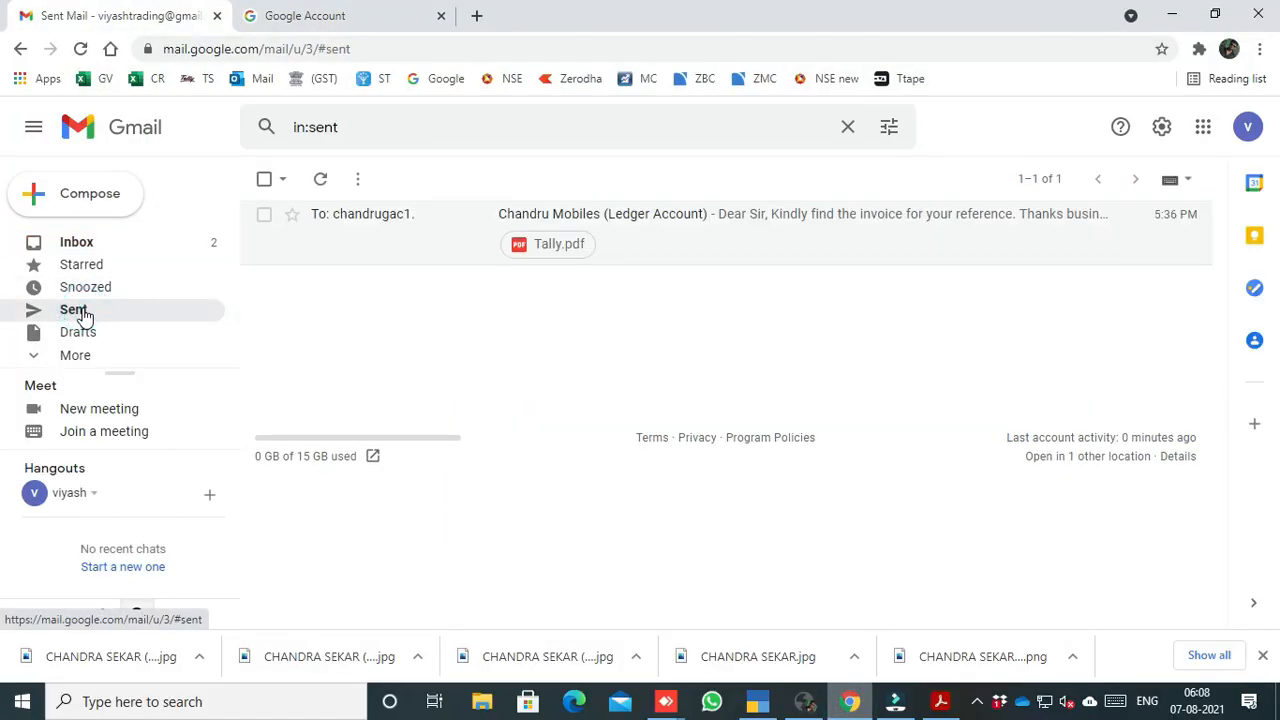
pyautogui.click(318, 180)
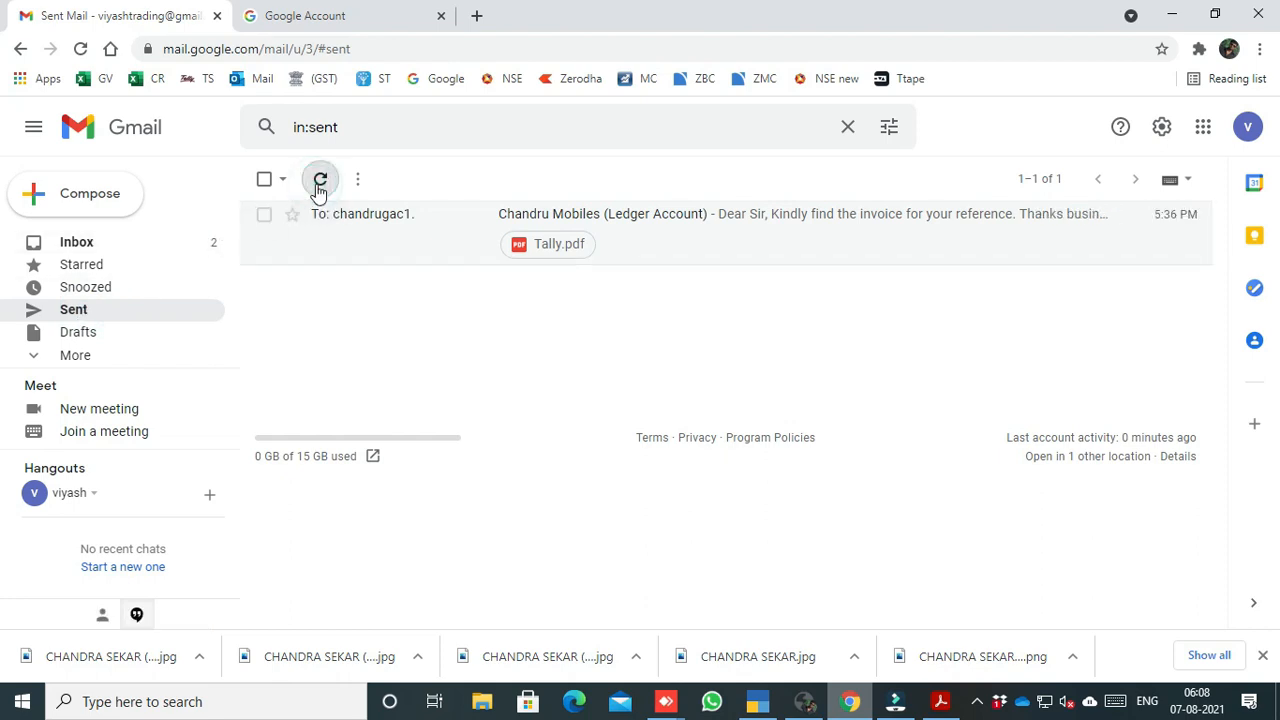
pyautogui.click(320, 185)
pyautogui.rightClick(406, 344)
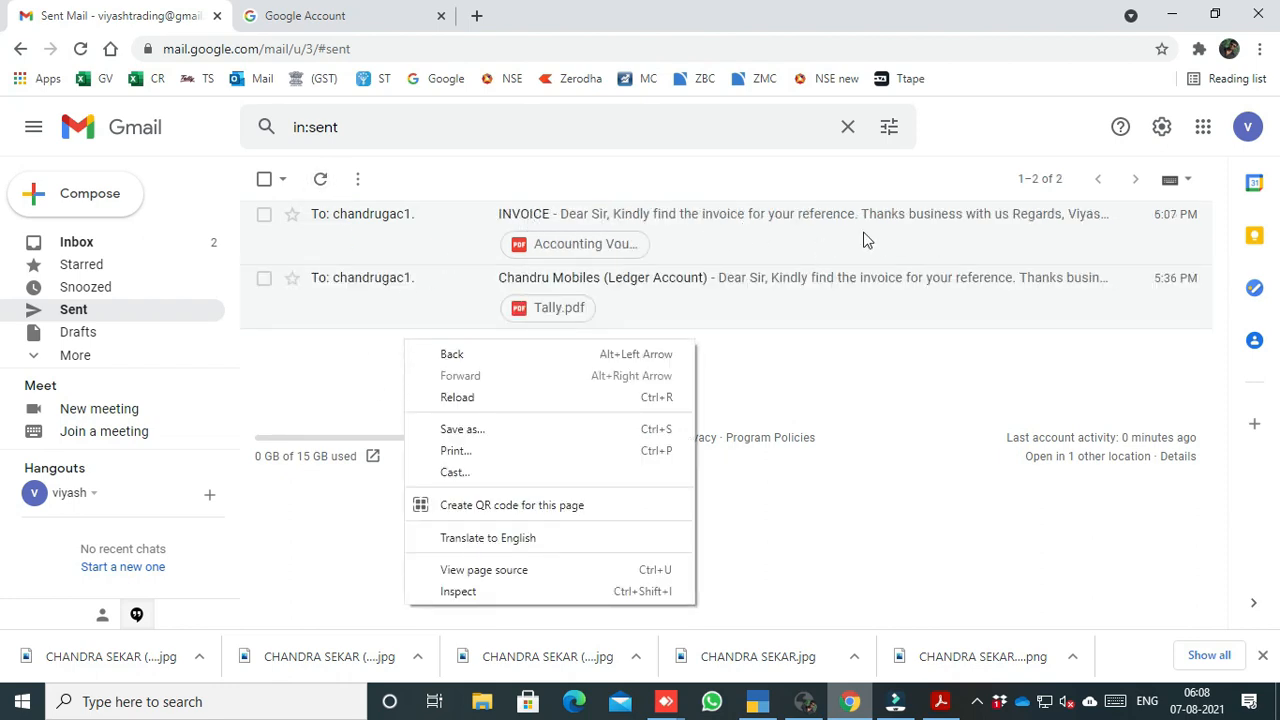
# Open the sent INVOICE e-mail, preview its Accounting Voucher.pdf attachment and close the preview
pyautogui.click(757, 237)
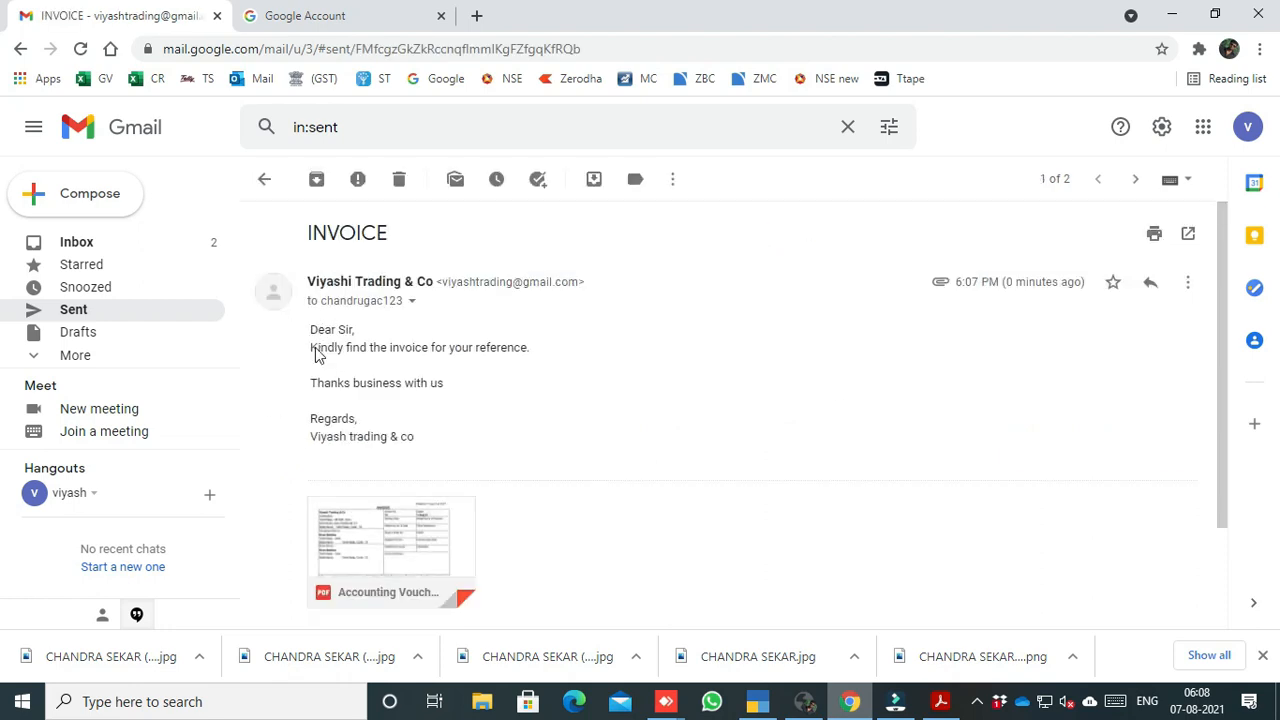
pyautogui.scroll(-2, 373, 450)
pyautogui.click(418, 408)
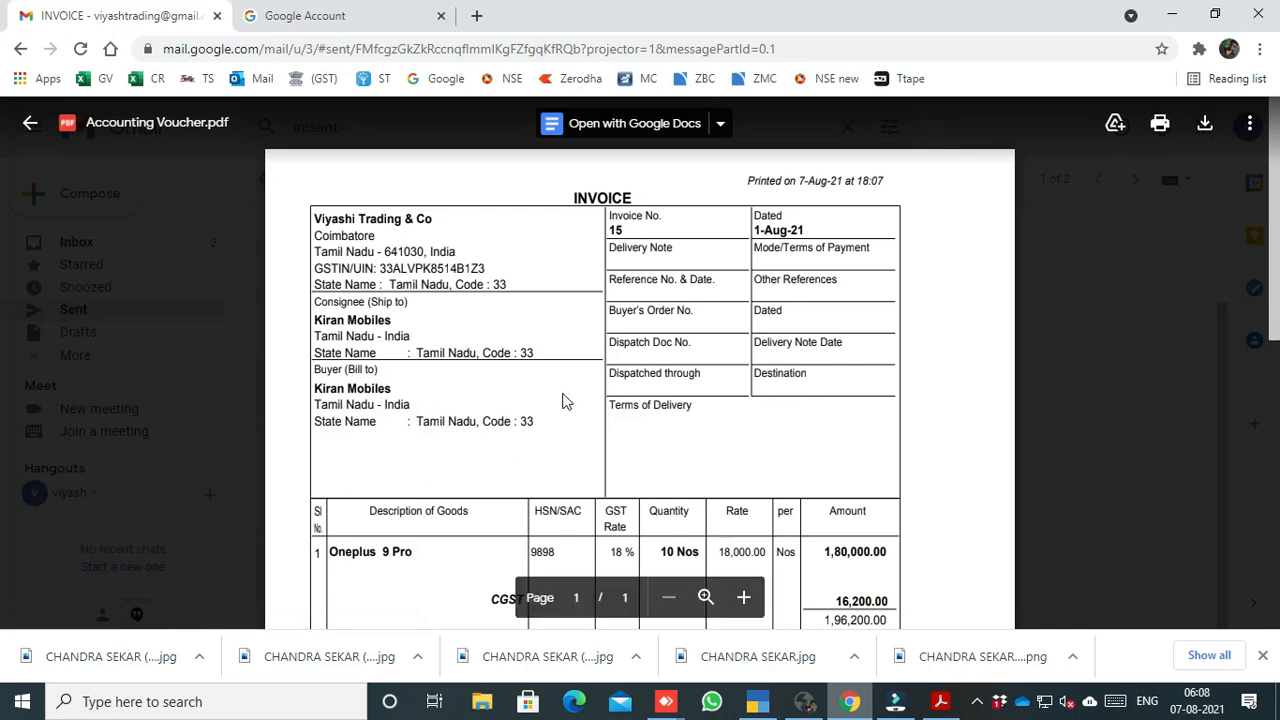
pyautogui.click(31, 125)
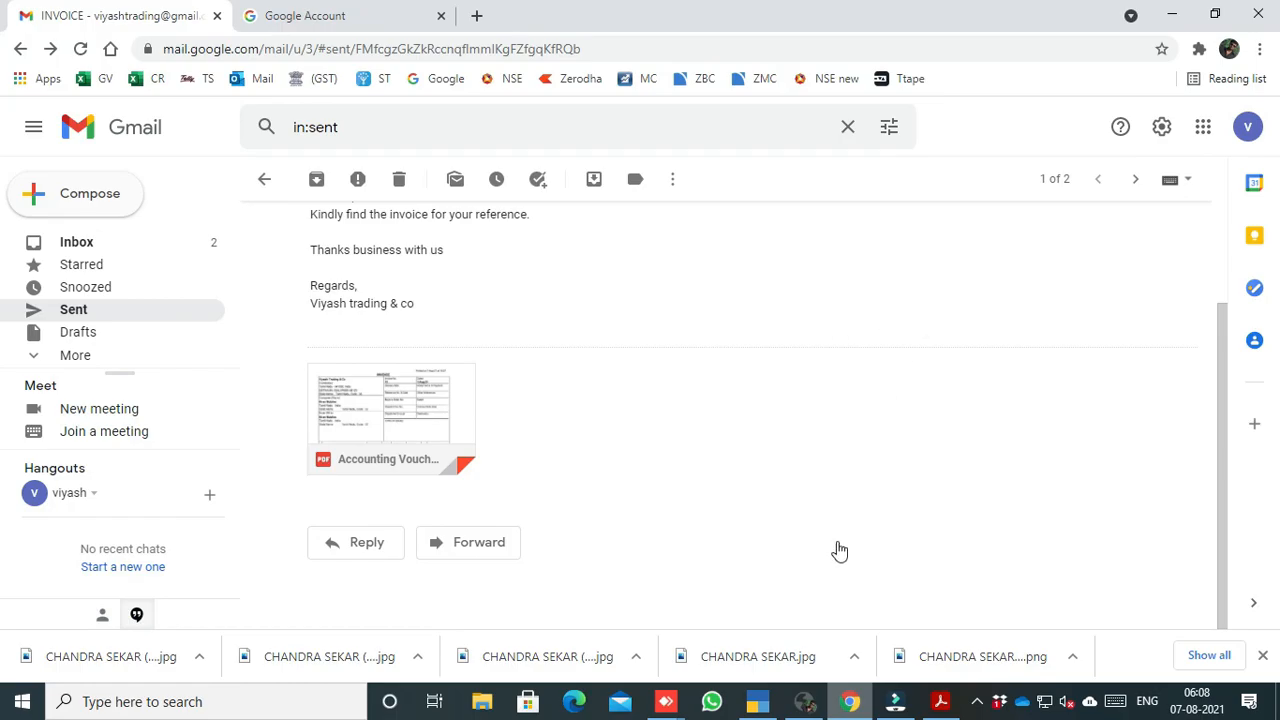
# Switch back to TallyPrime and leave the voucher and ledger report for the Account Books menu
pyautogui.click(757, 701)
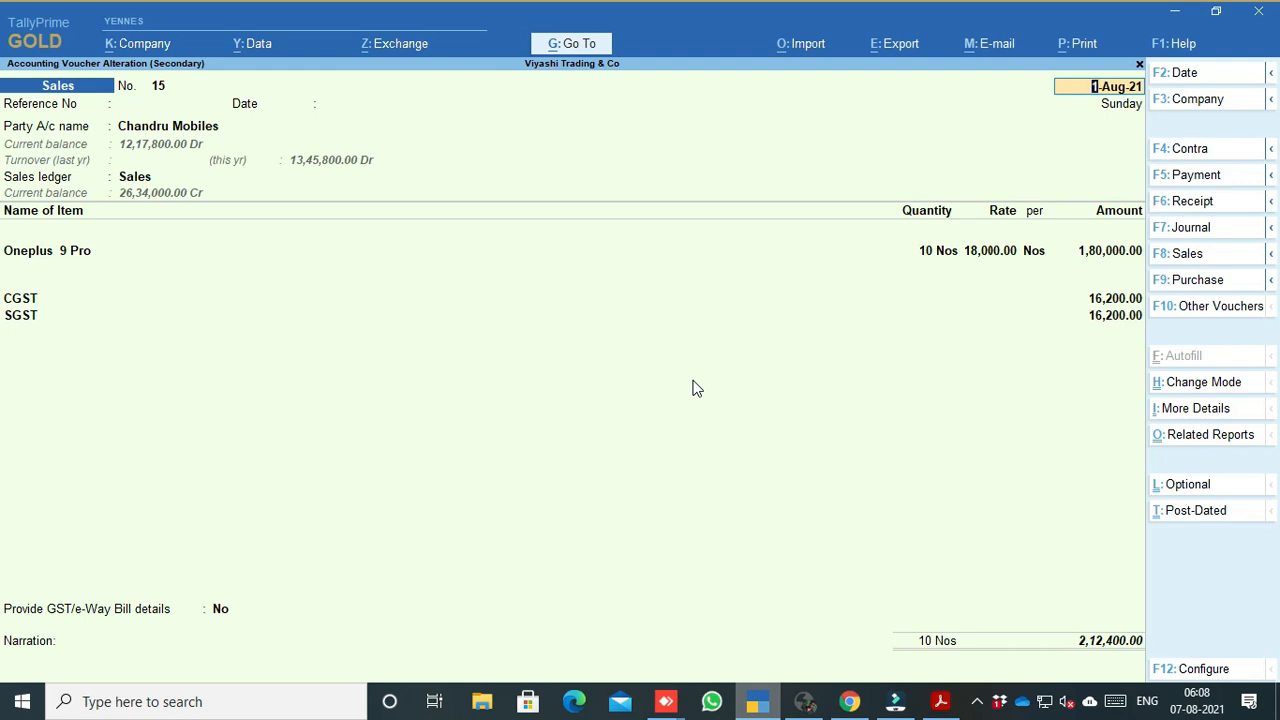
pyautogui.press('BackSpace')
pyautogui.press('Escape')
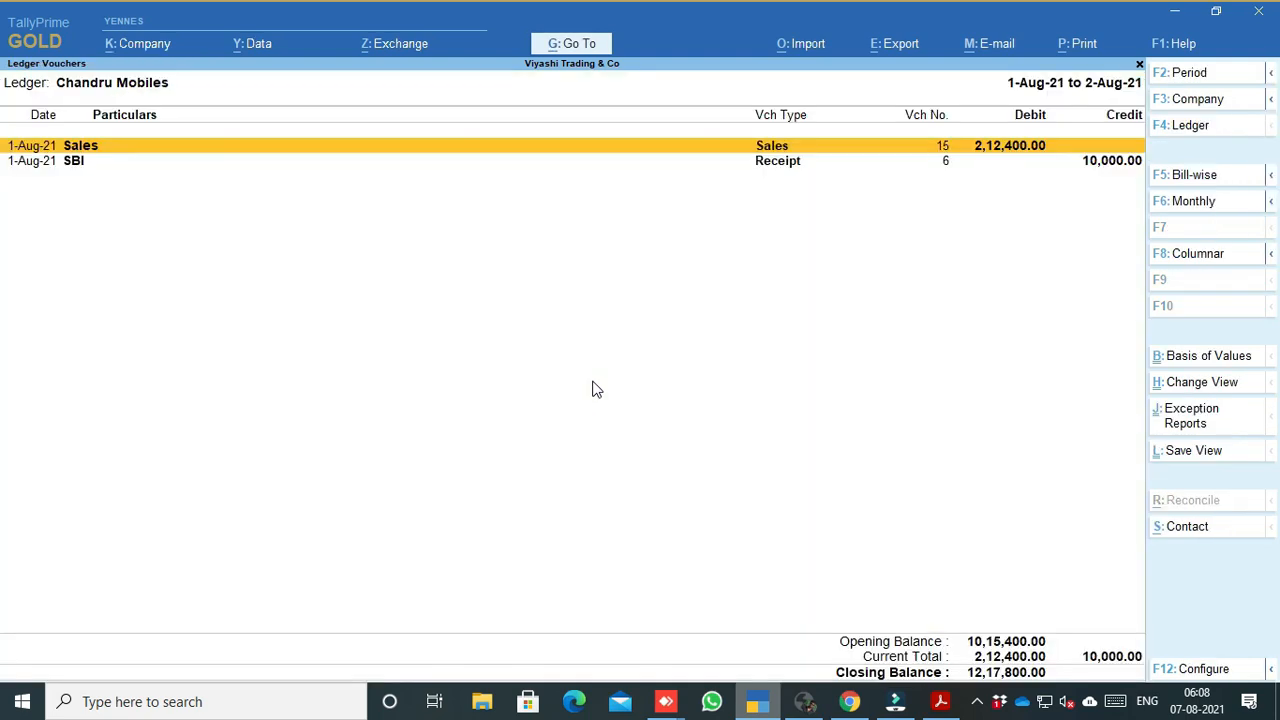
pyautogui.press('Escape')
pyautogui.press('Escape')
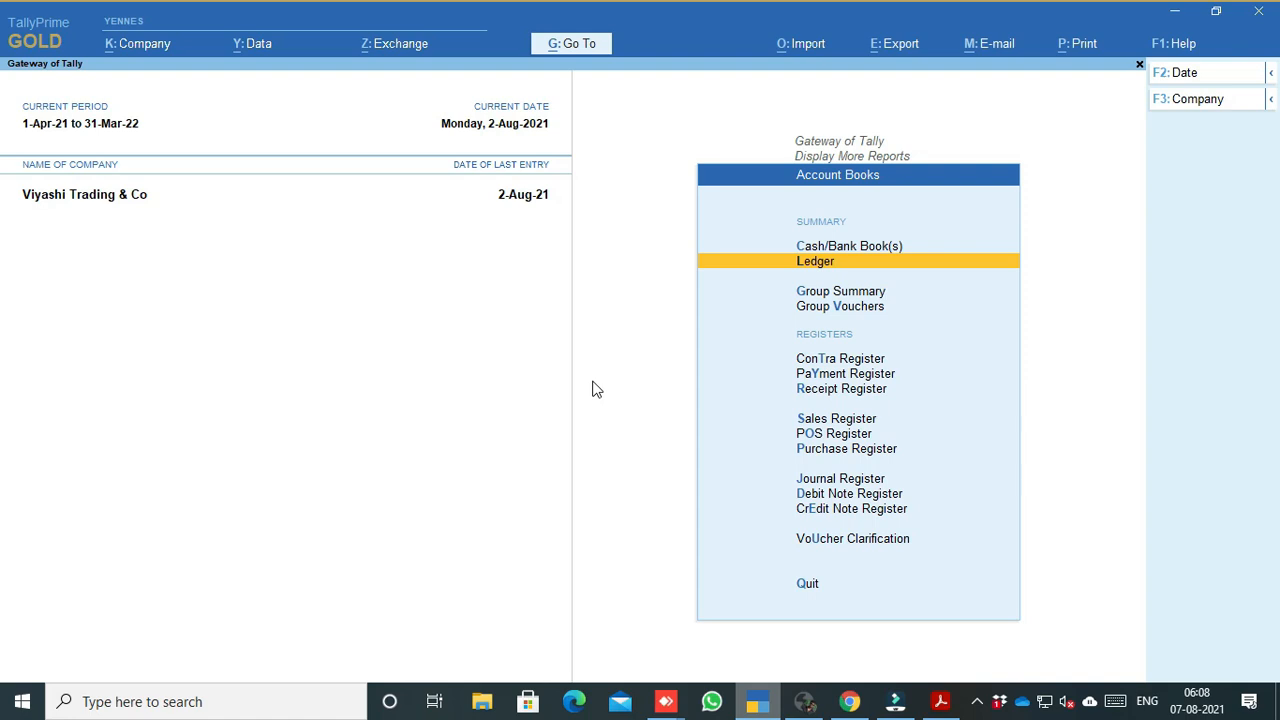
pyautogui.click(892, 698)
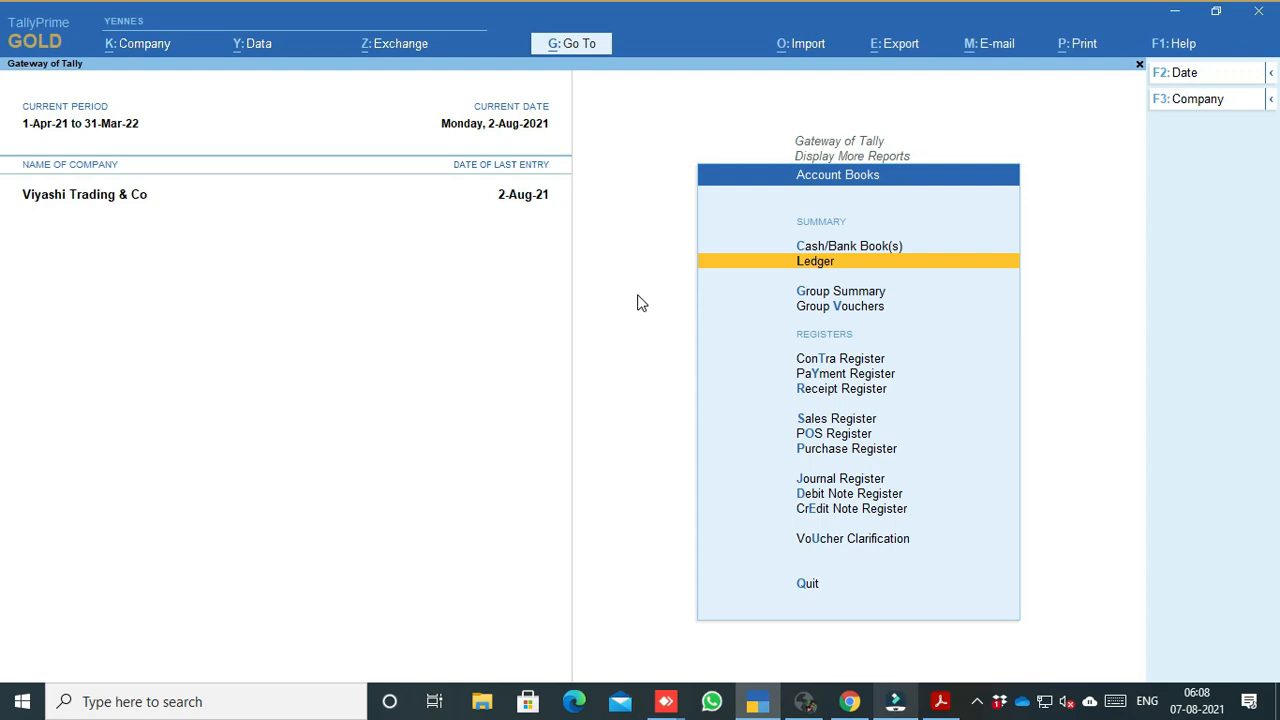